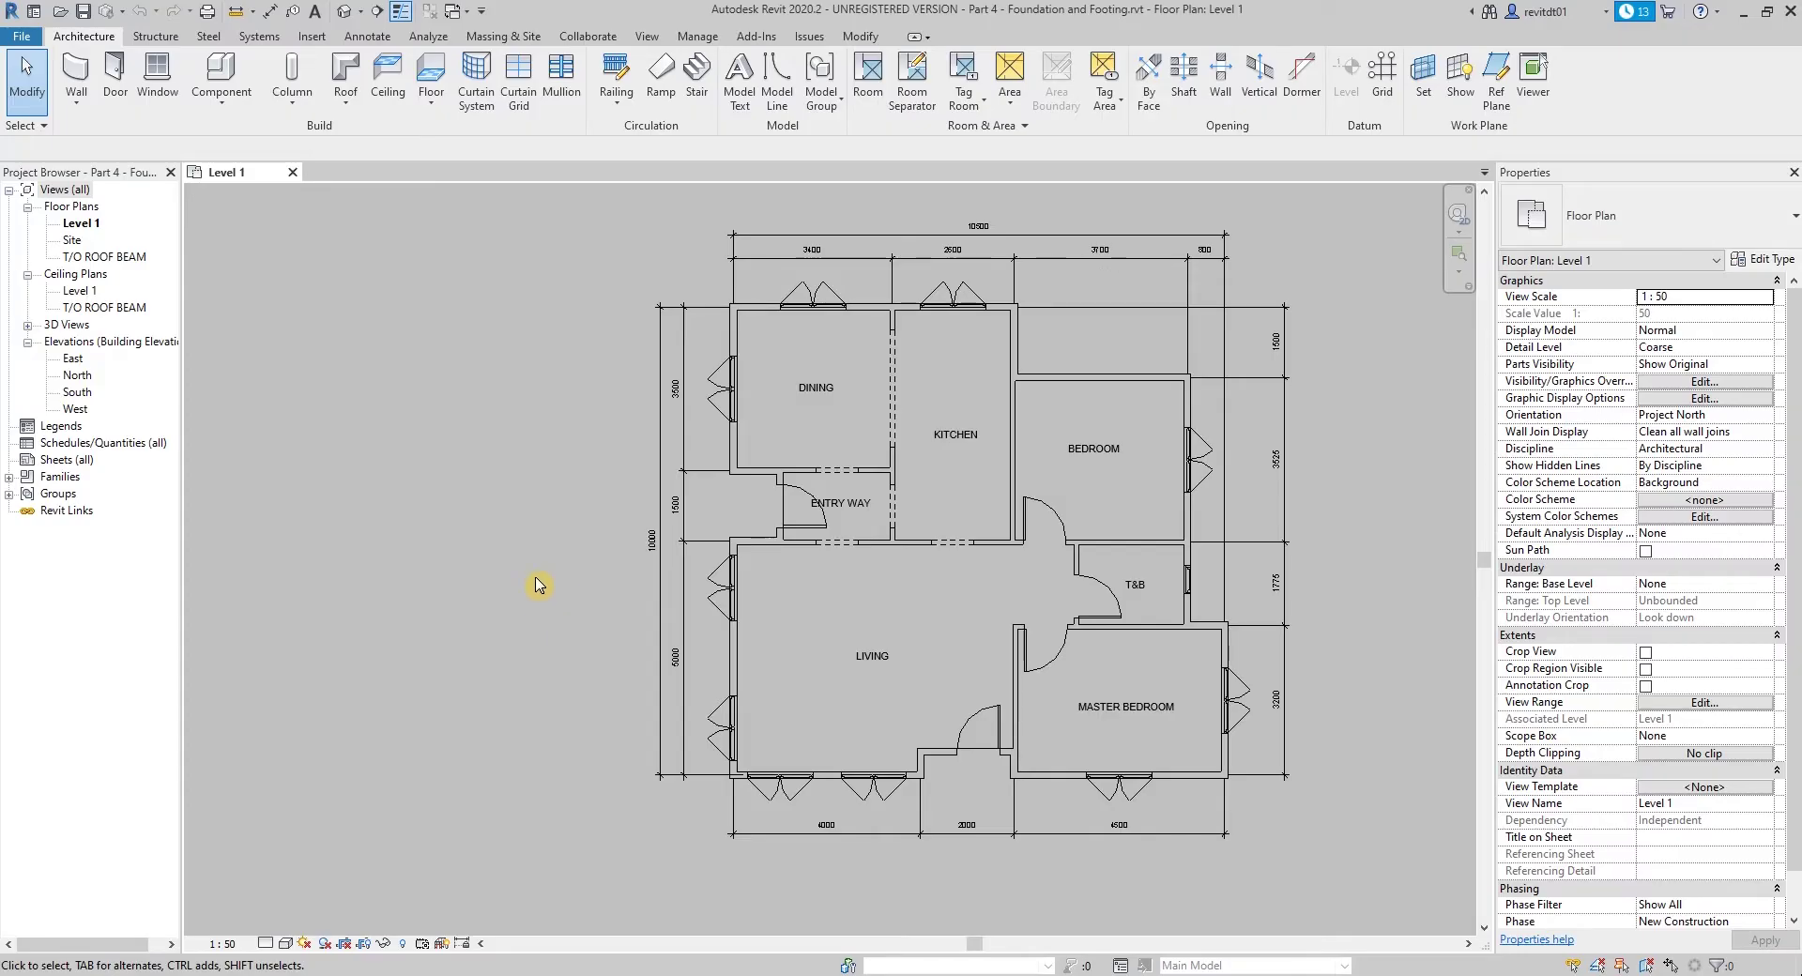
Step: Create a Level 1 structural plan view and frame the house walls in it
{"action": "middle_click_drag", "start_coordinate": [522, 547], "coordinate": [476, 576]}
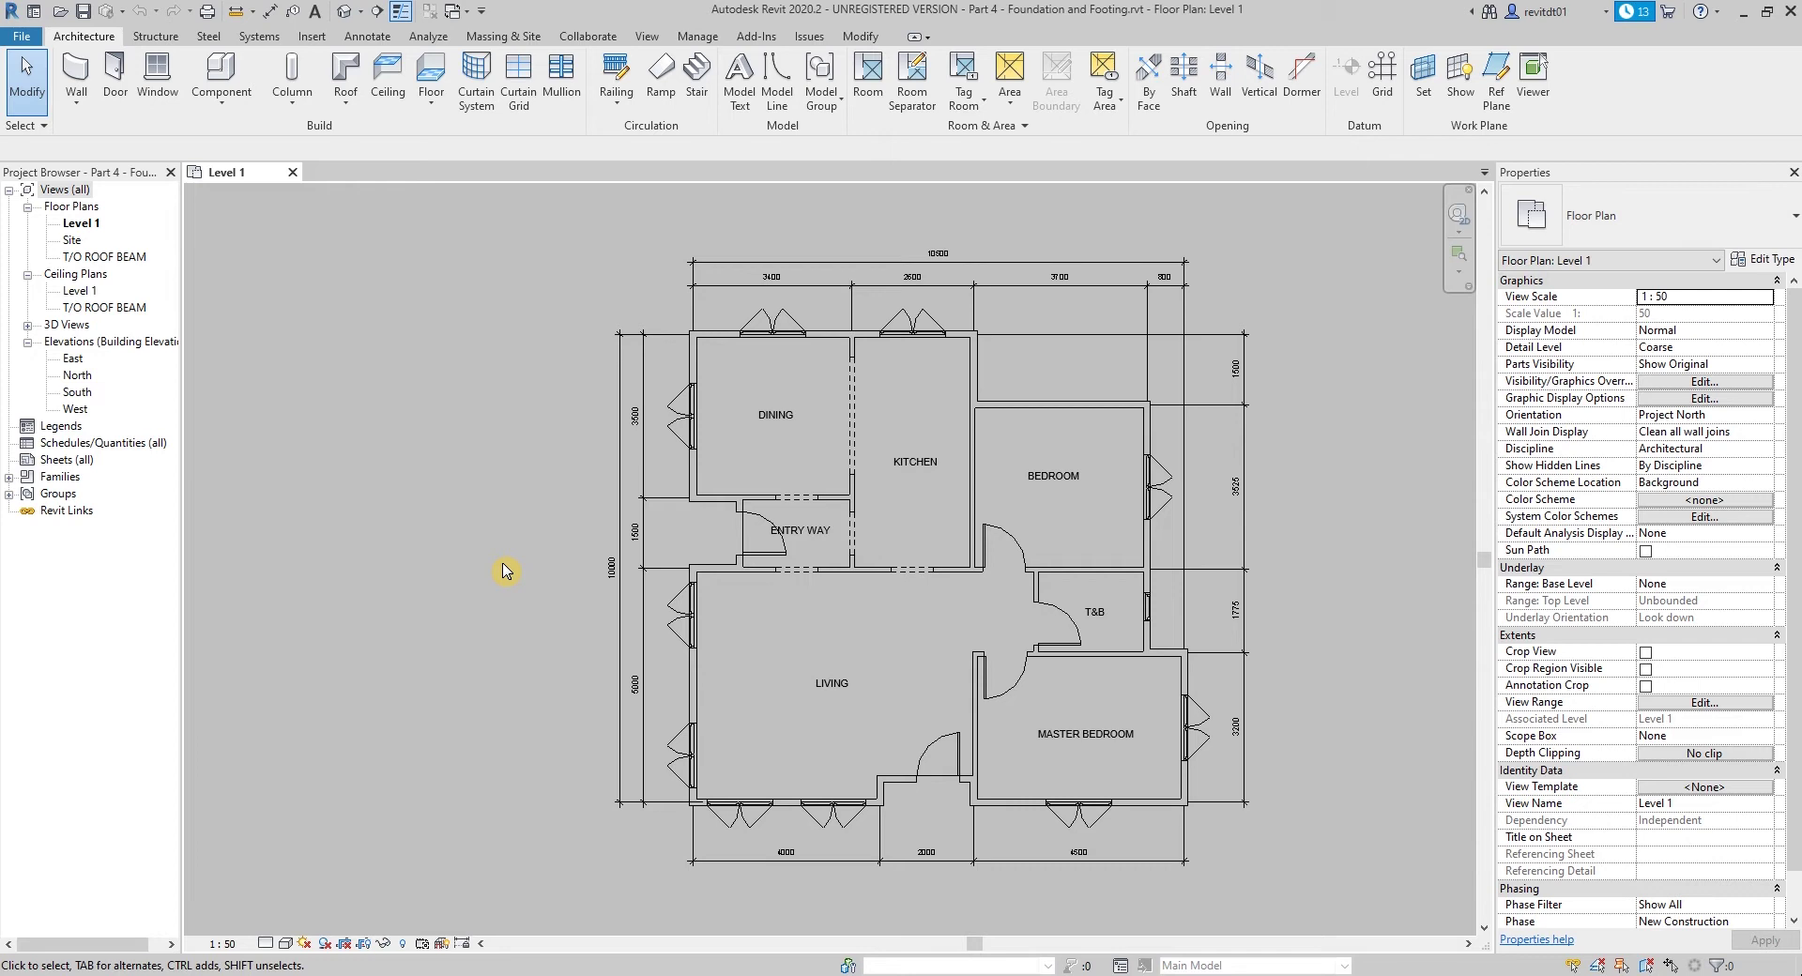
{"action": "middle_click_drag", "start_coordinate": [497, 562], "coordinate": [495, 551]}
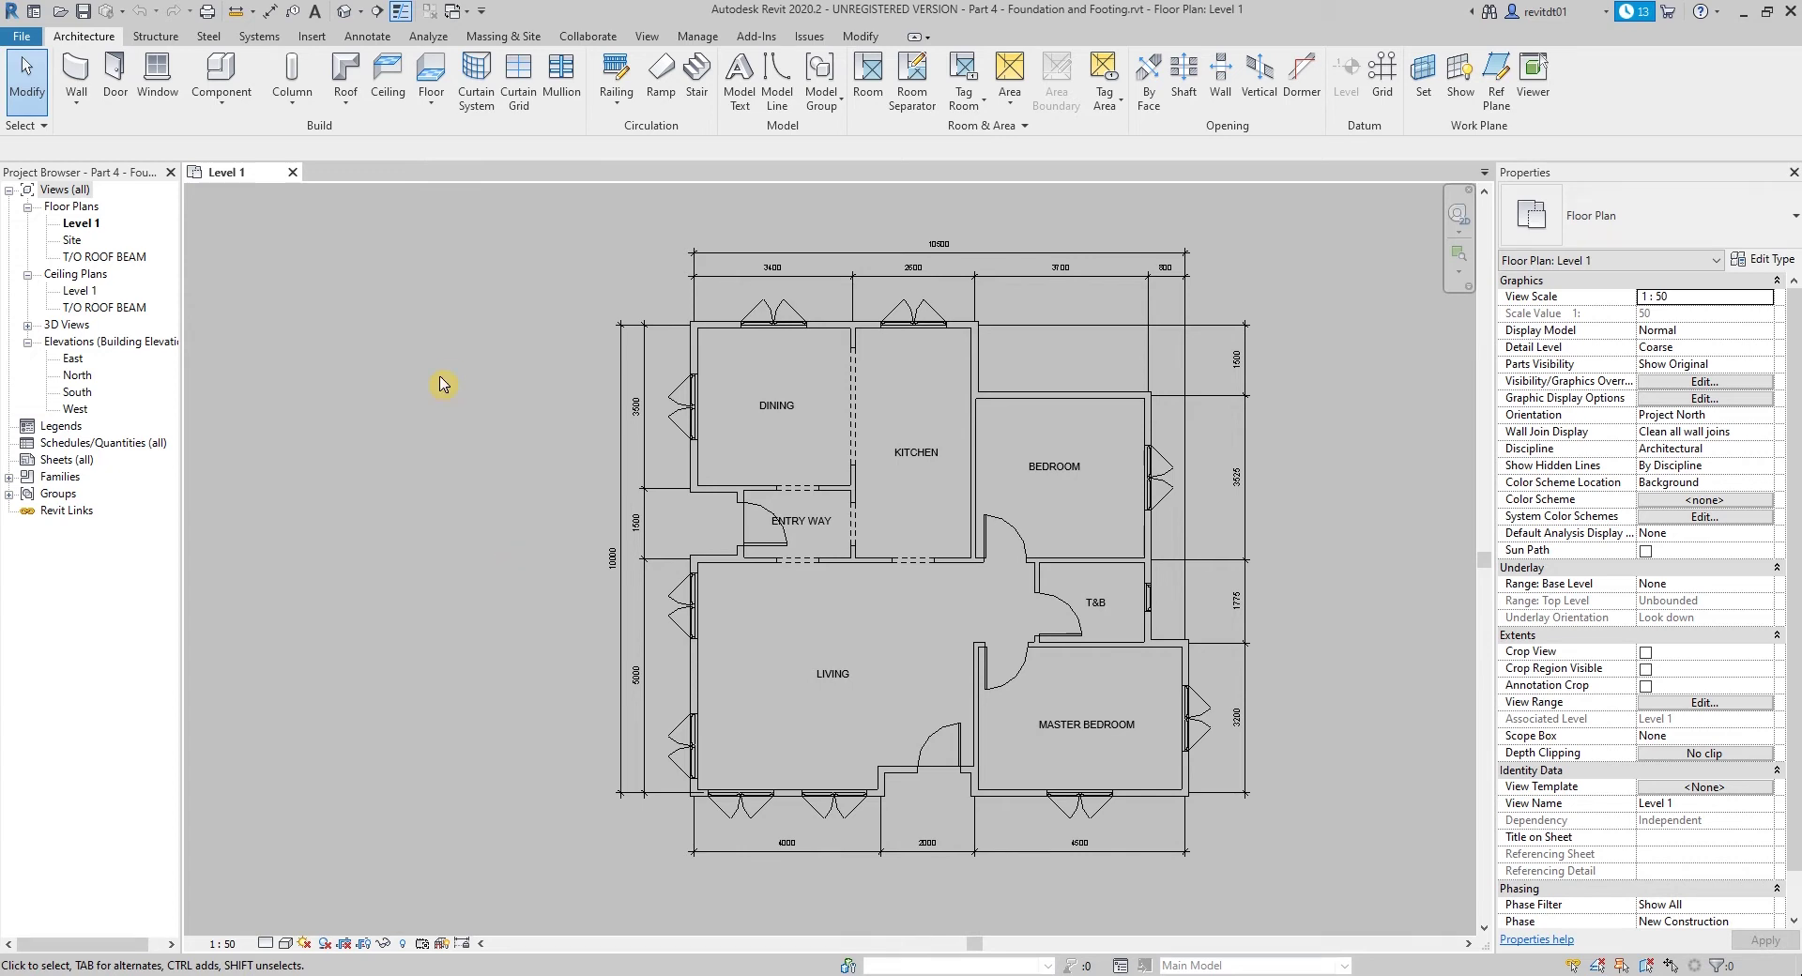
{"action": "left_click", "coordinate": [655, 41]}
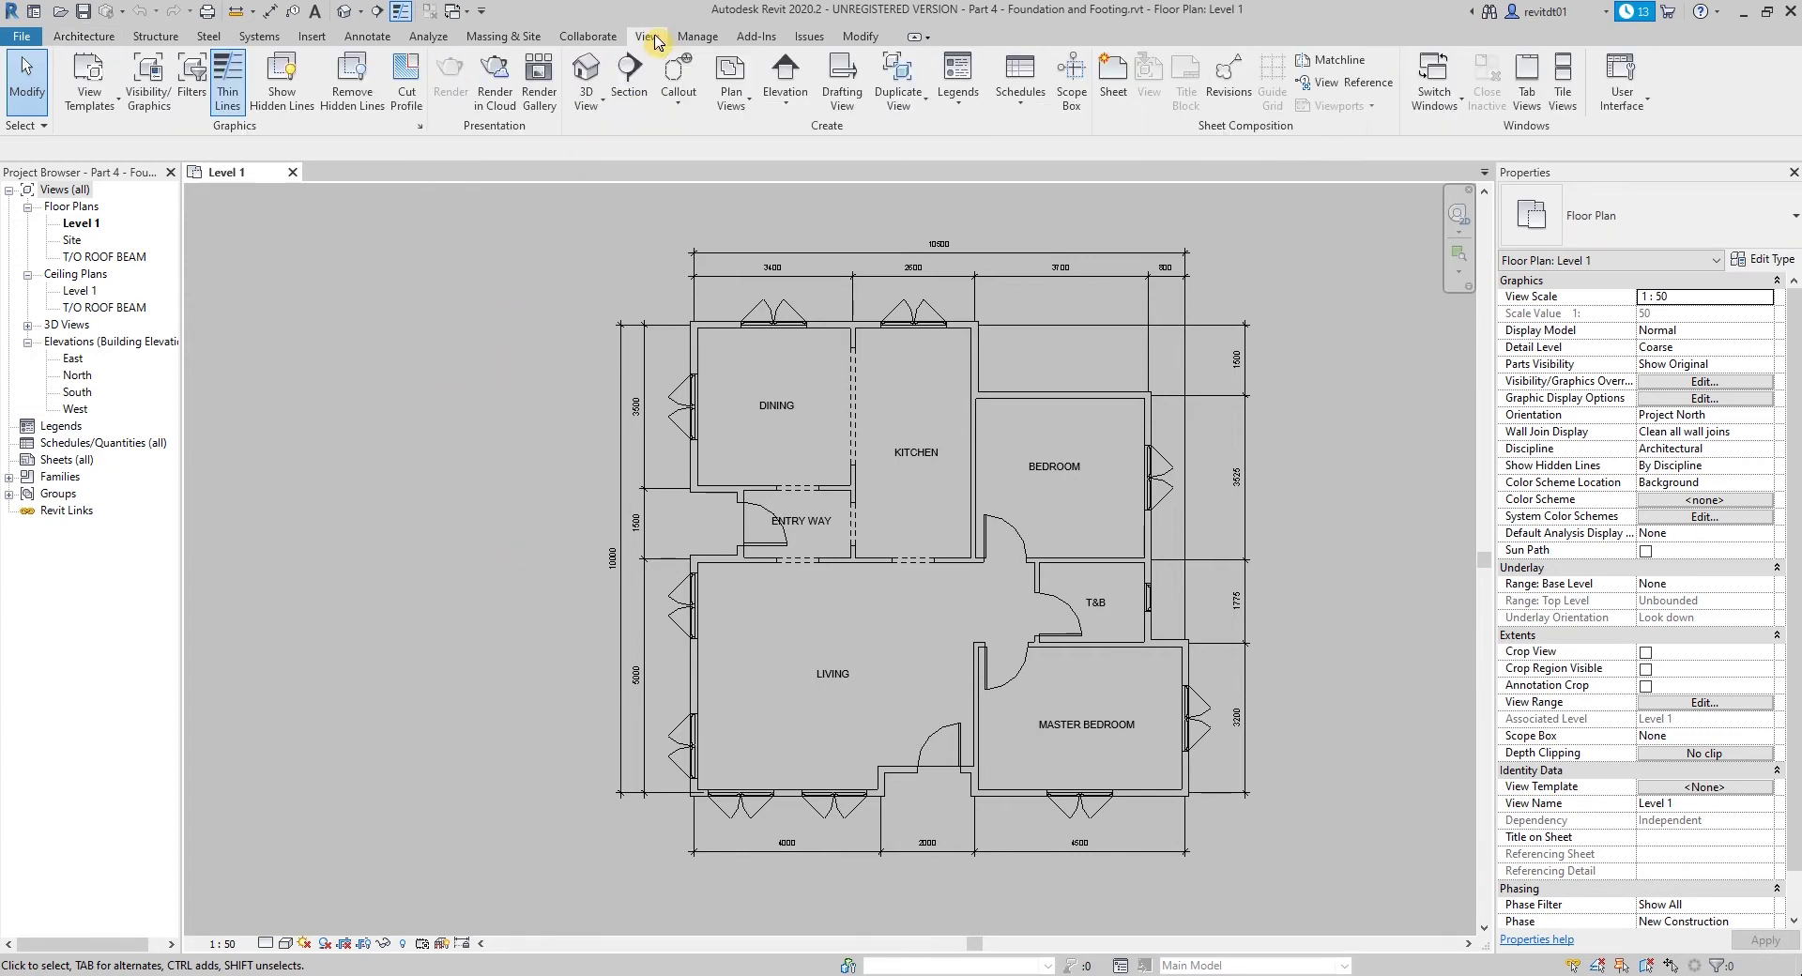
{"action": "left_click", "coordinate": [741, 108]}
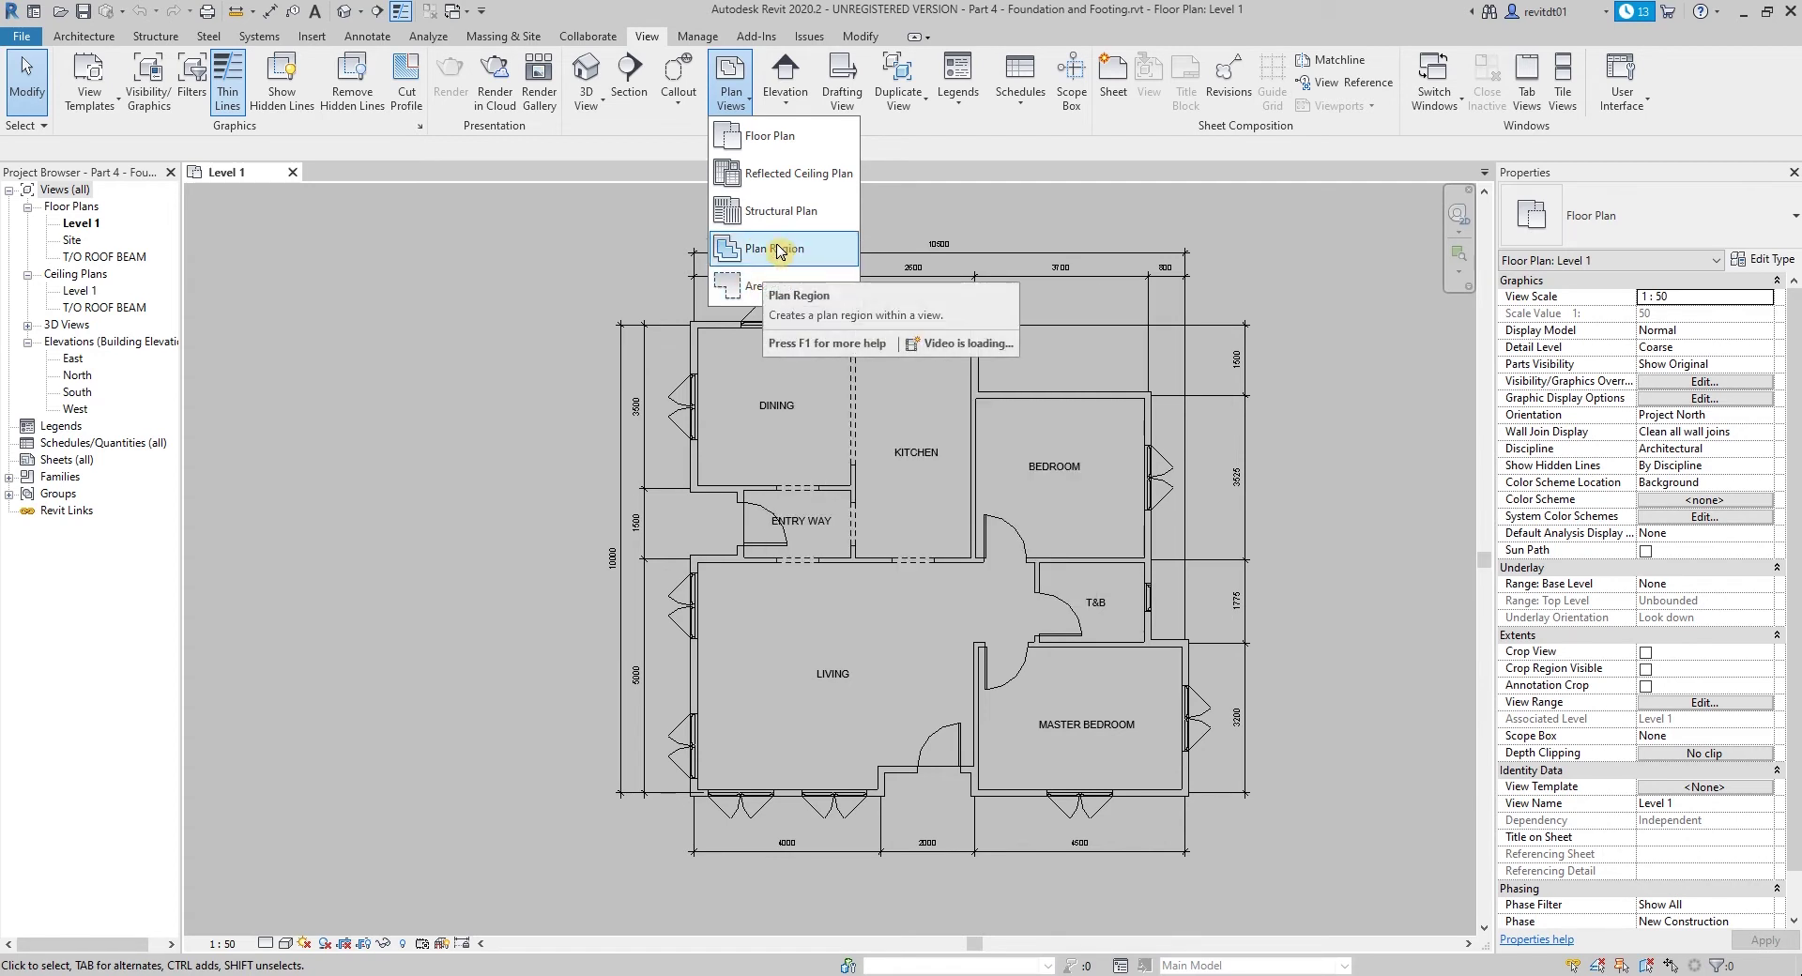
{"action": "left_click", "coordinate": [780, 211]}
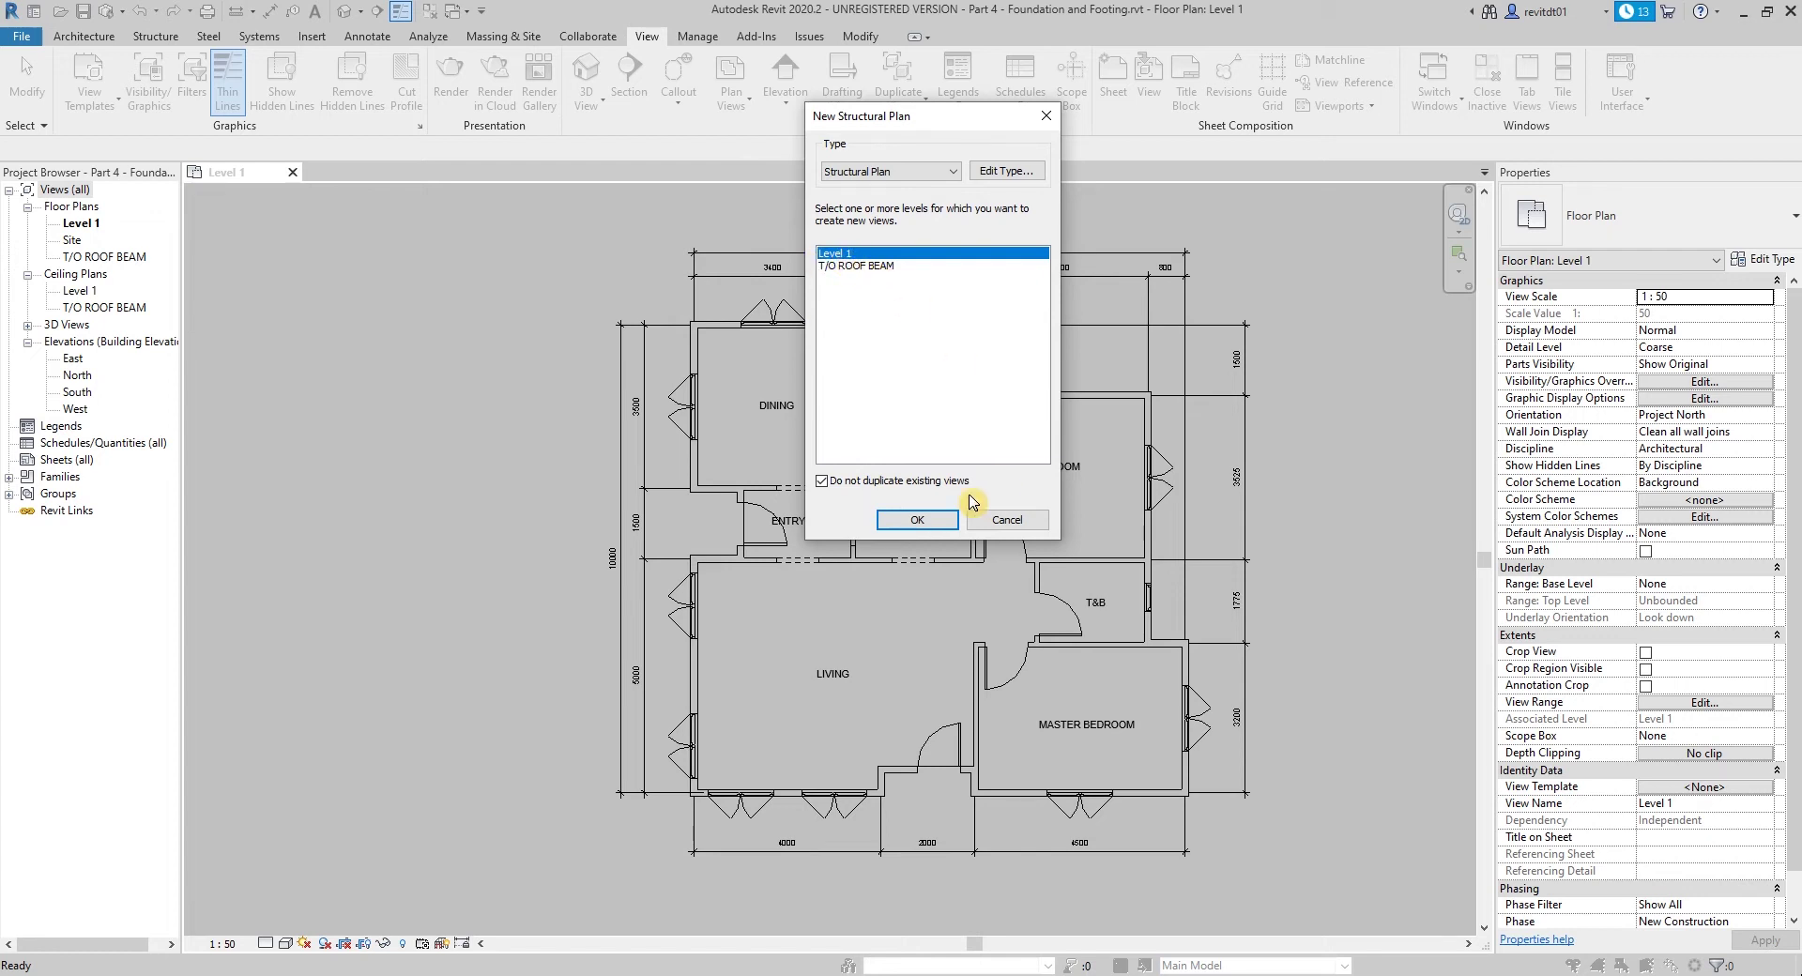
{"action": "left_click", "coordinate": [925, 521]}
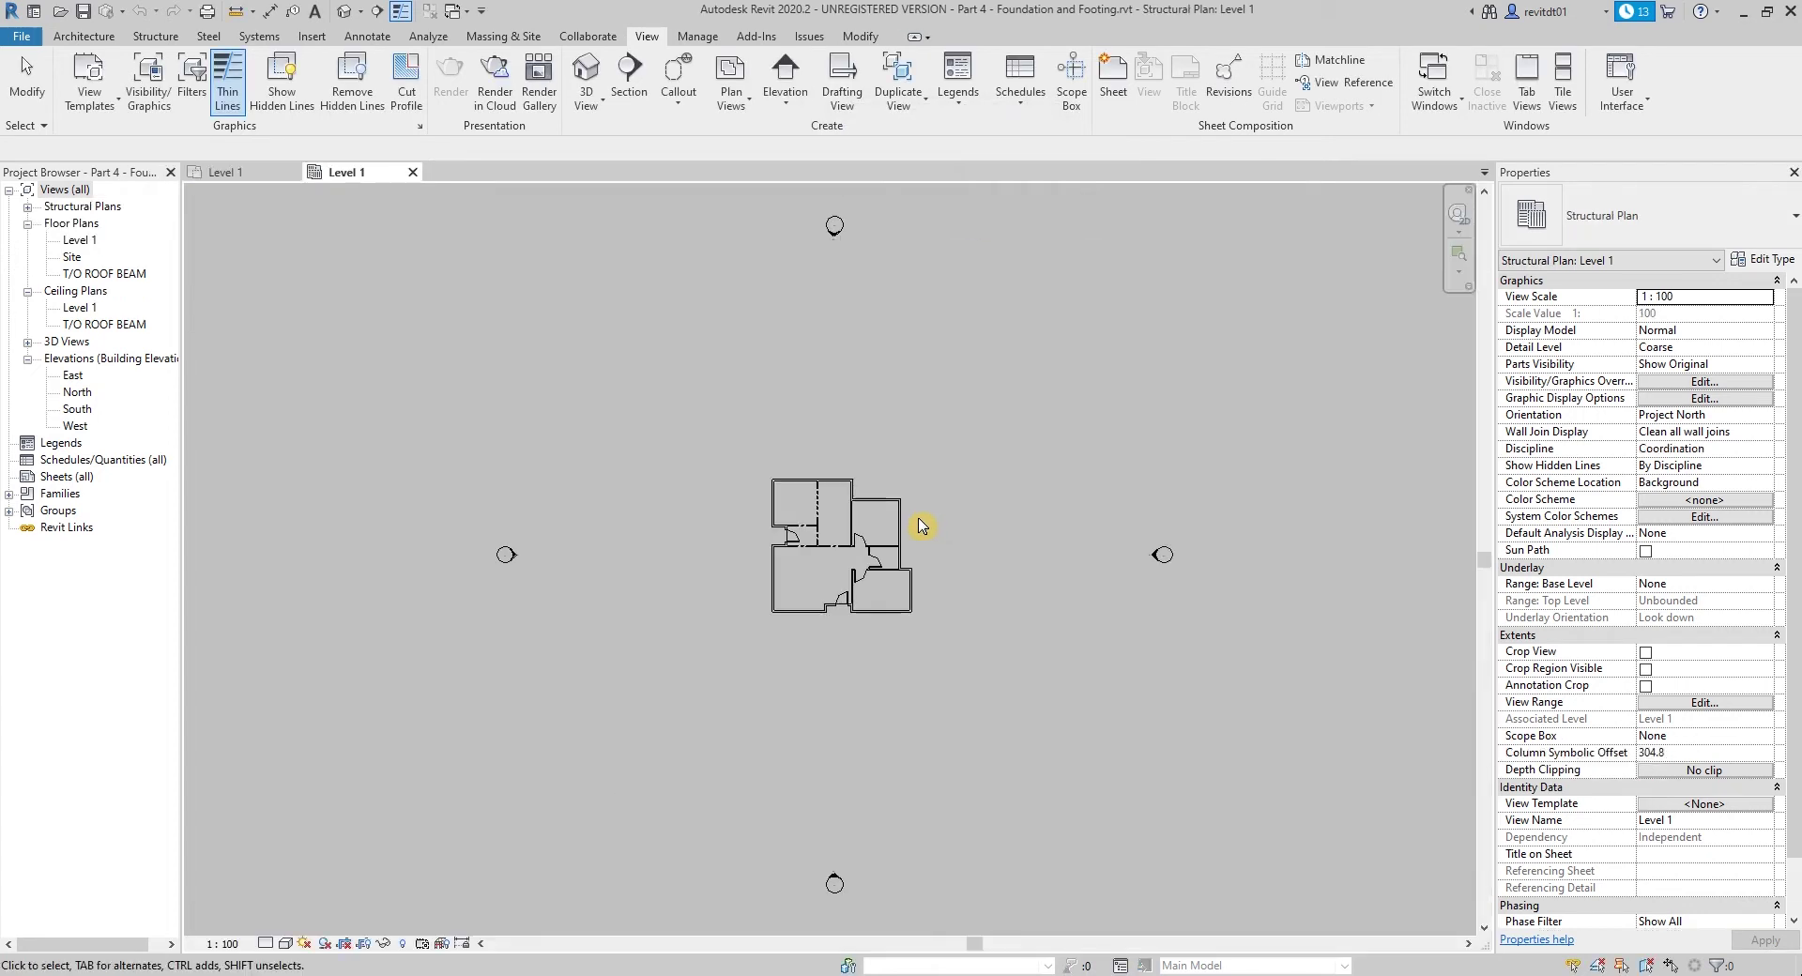
{"action": "scroll", "coordinate": [801, 526], "scroll_direction": "up", "scroll_amount": 5}
{"action": "mouse_move", "coordinate": [672, 514]}
{"action": "middle_mouse_down"}
{"action": "mouse_move", "coordinate": [563, 513]}
{"action": "mouse_move", "coordinate": [583, 521]}
{"action": "middle_mouse_up"}
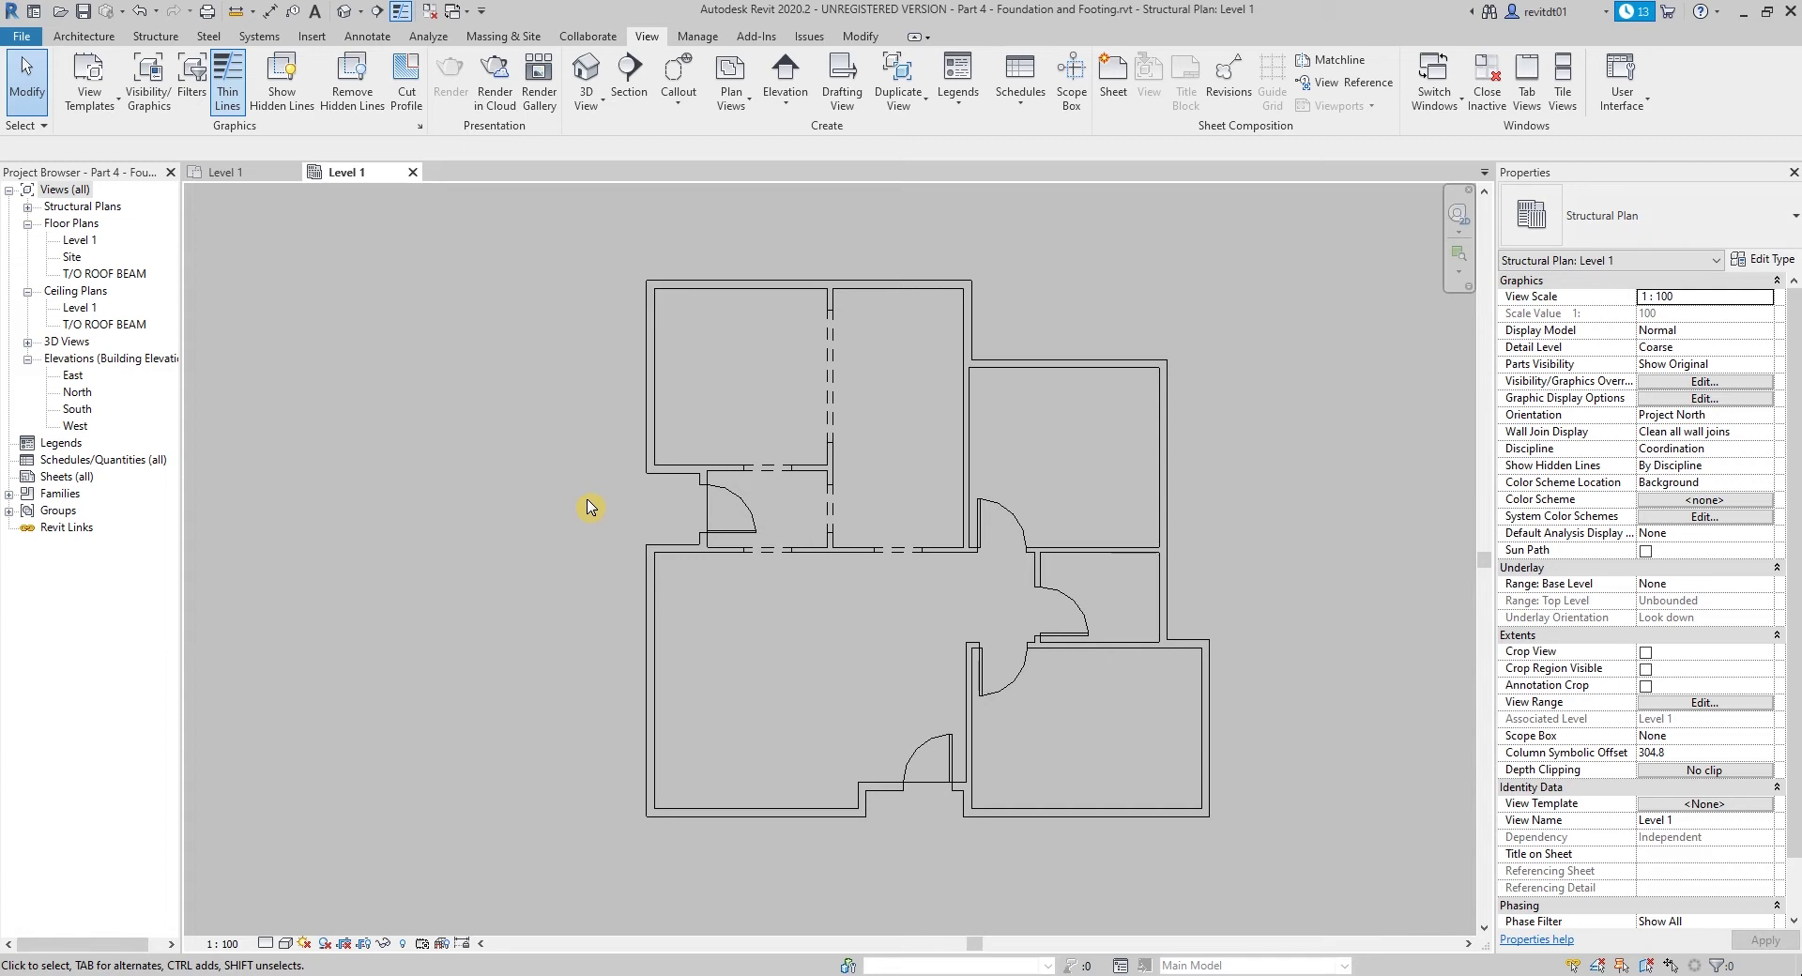
{"action": "key", "text": "w"}
{"action": "key", "text": "a"}
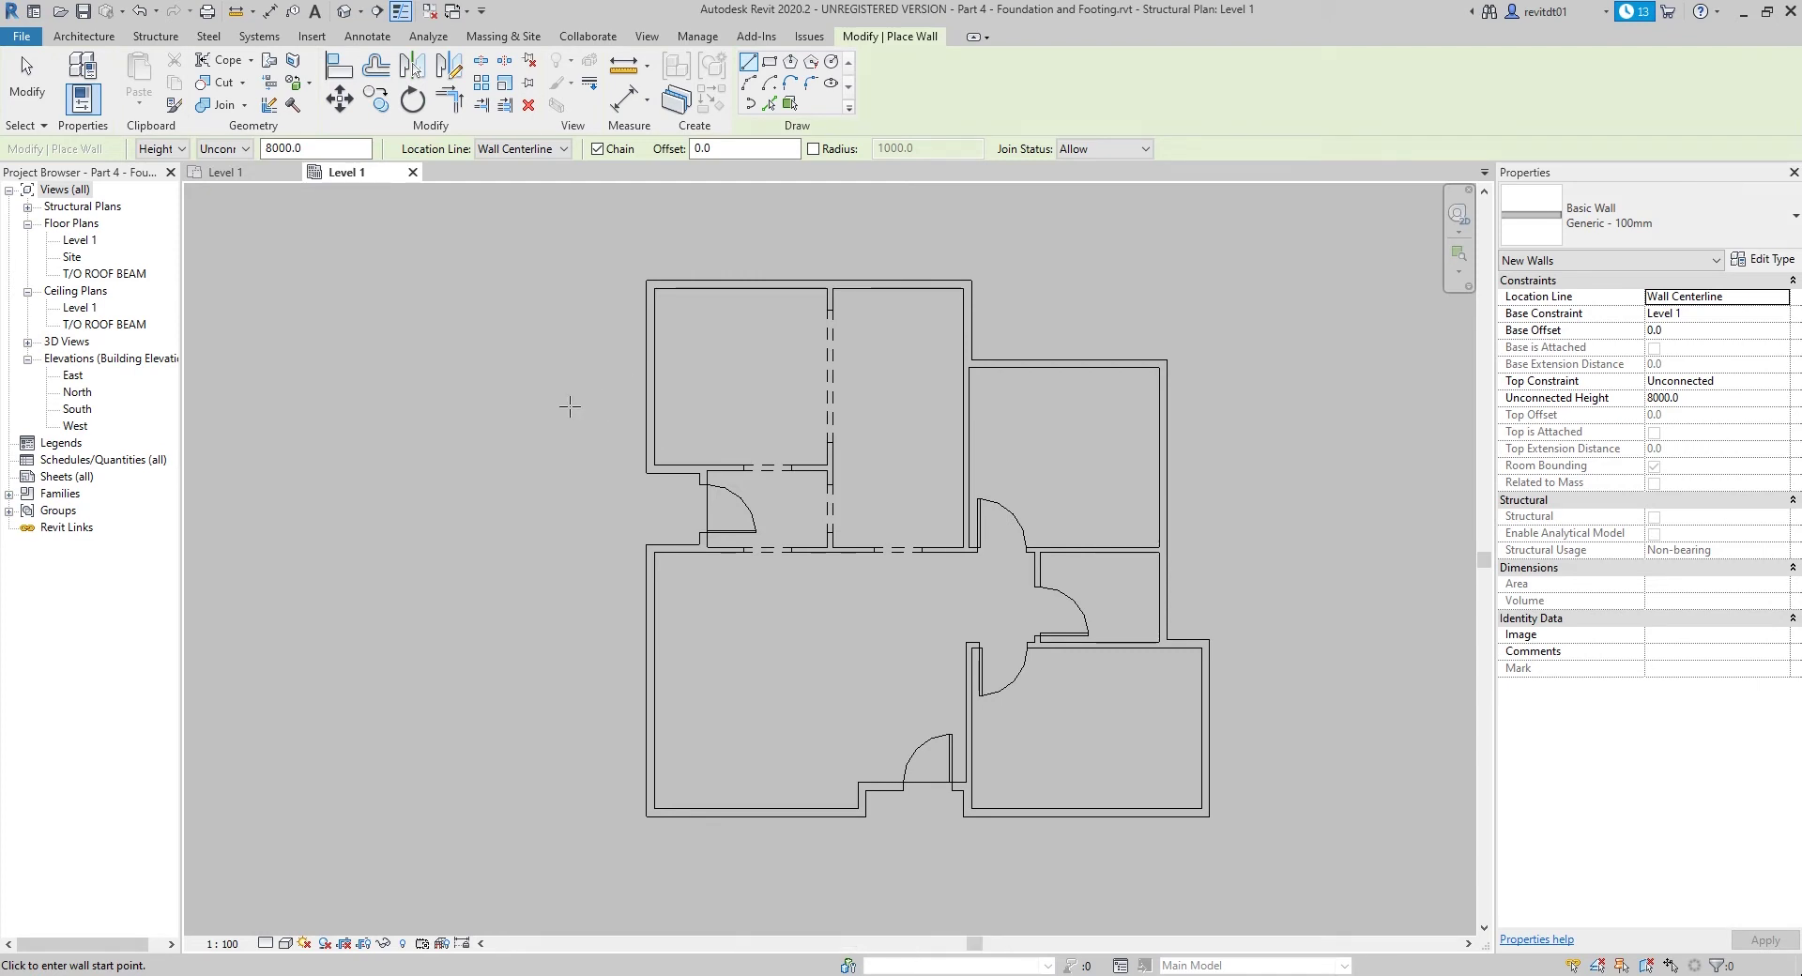
{"action": "key", "text": "Escape"}
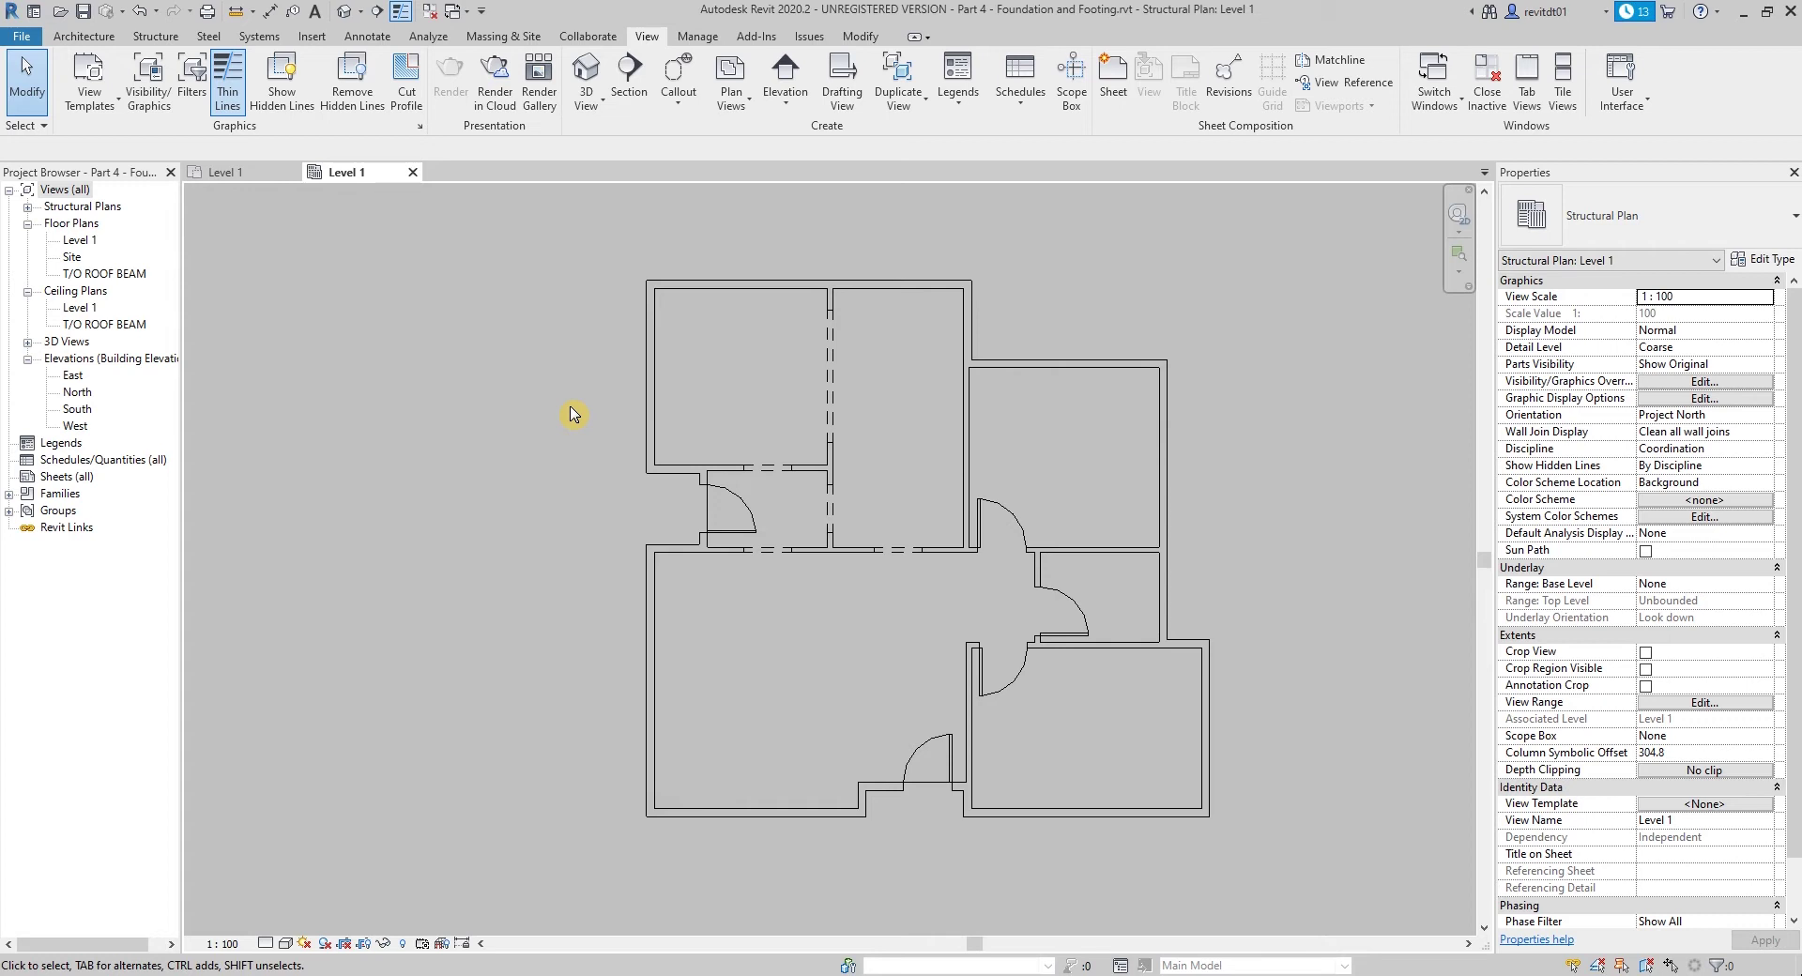
{"action": "key", "text": "k"}
{"action": "key", "text": "s"}
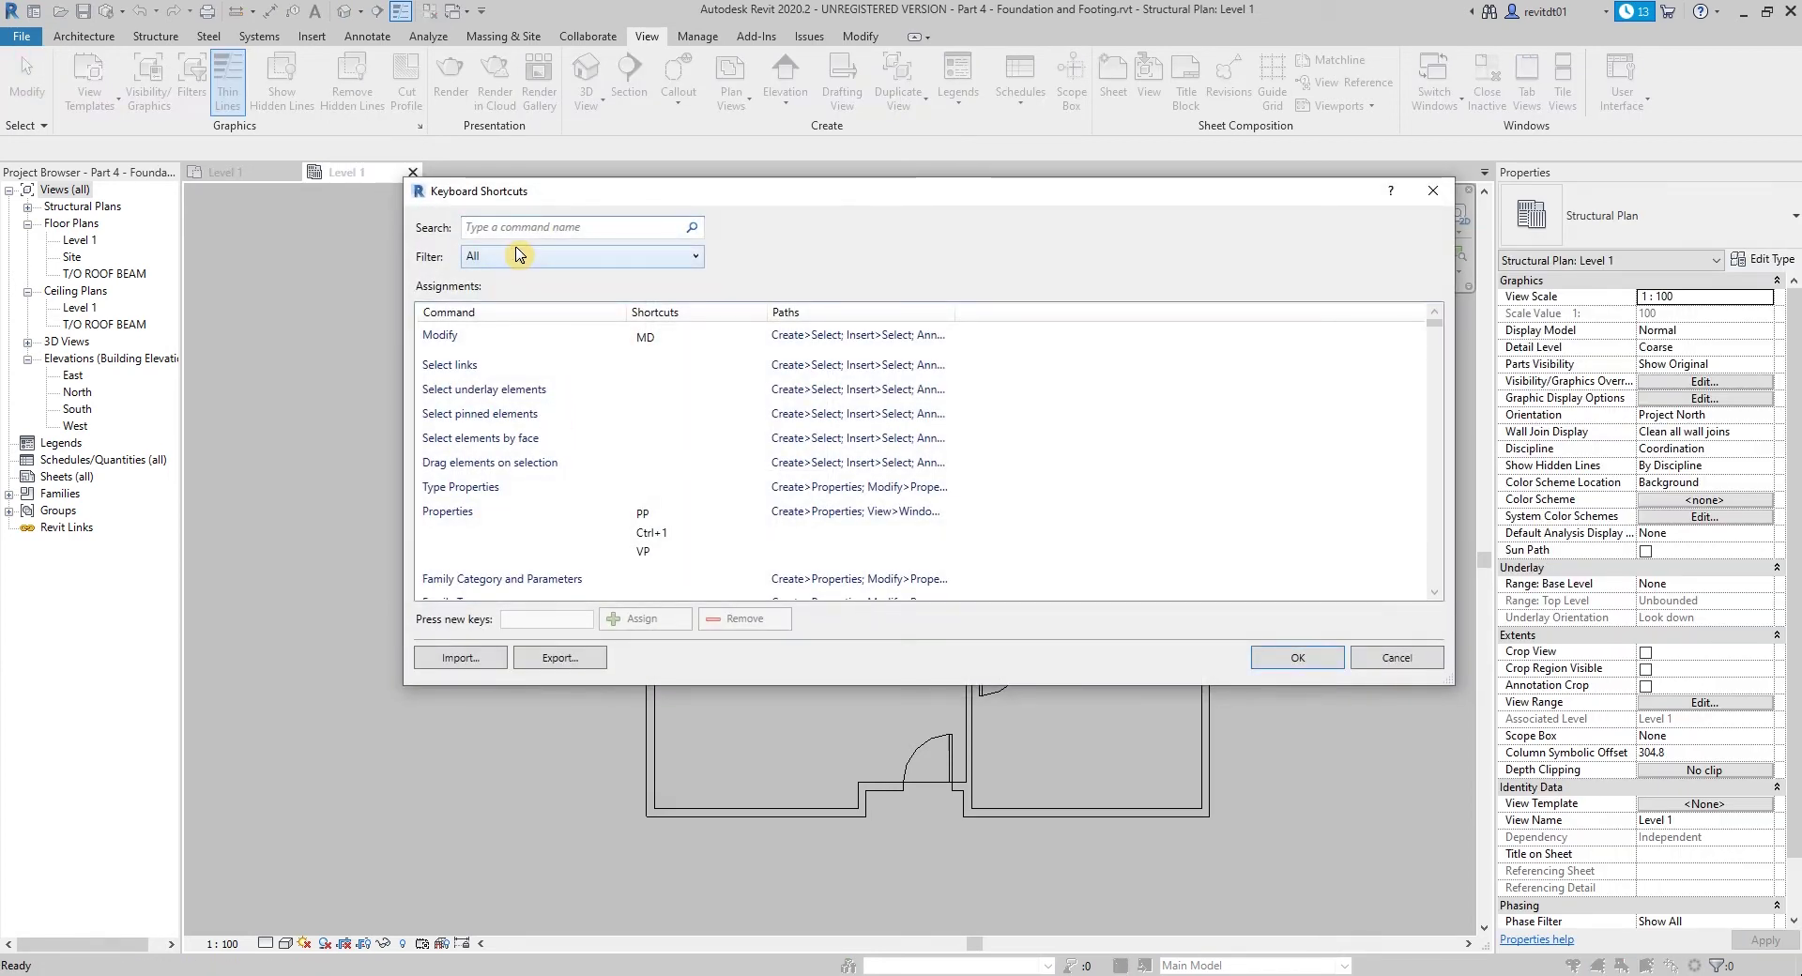
{"action": "type", "text": "wall"}
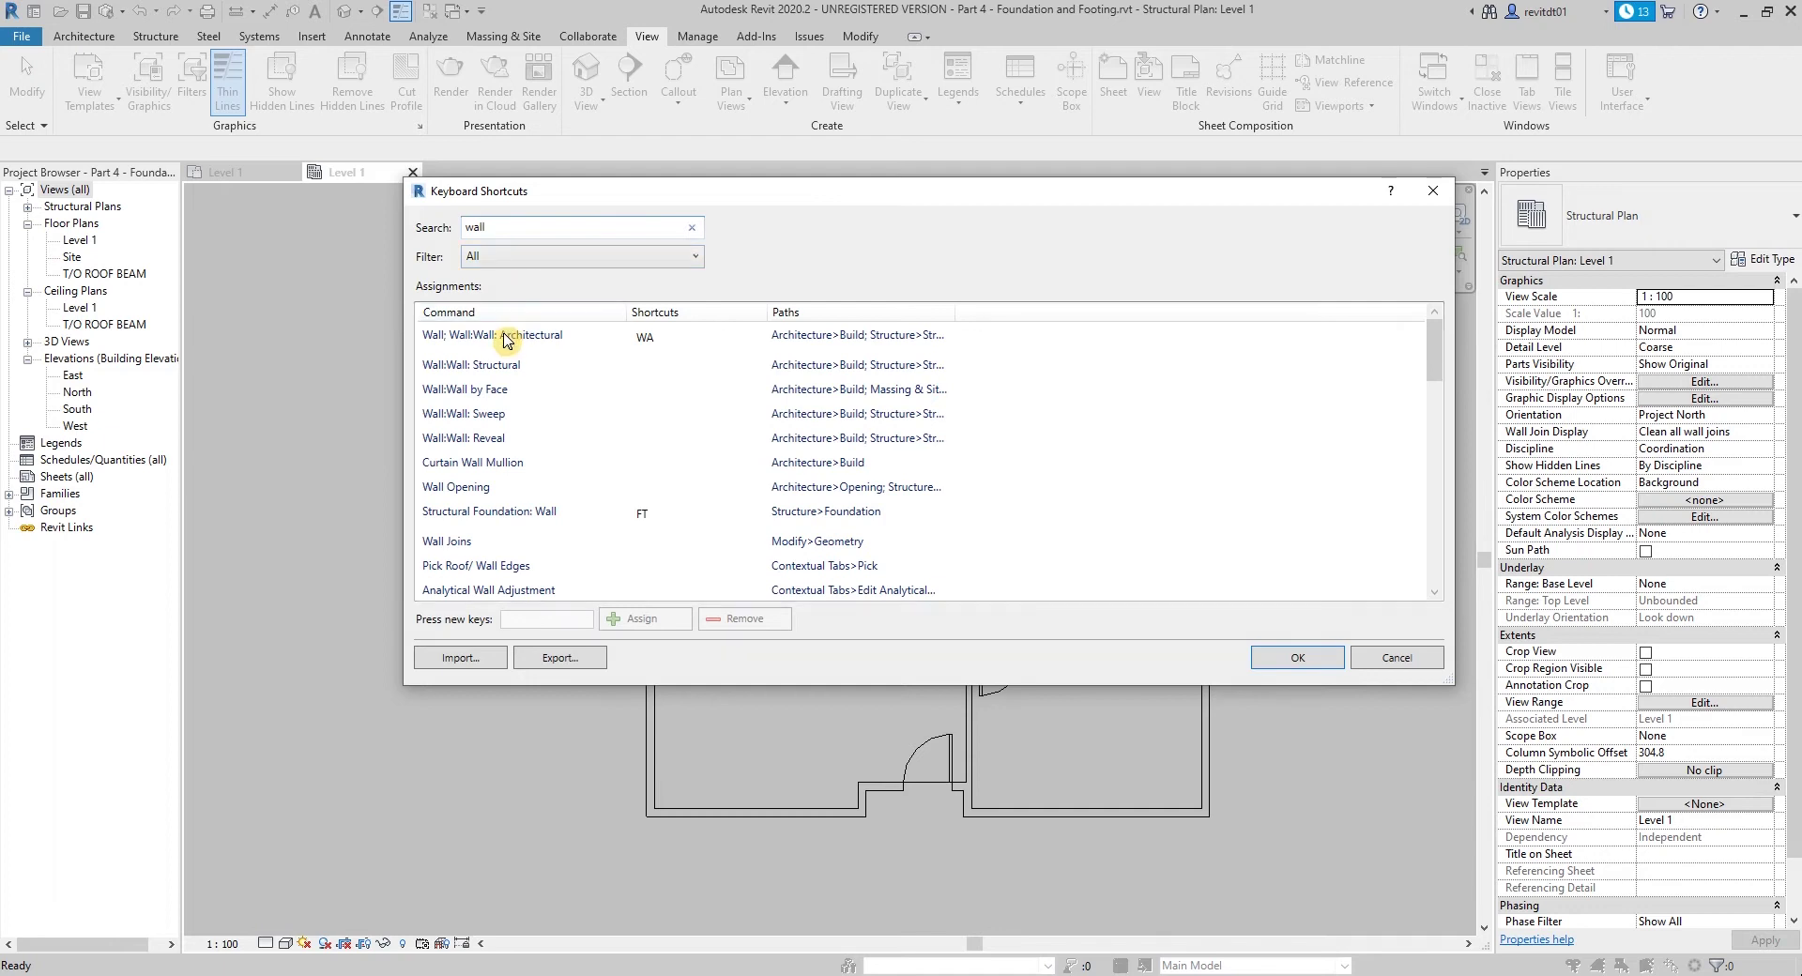
{"action": "left_click", "coordinate": [507, 339]}
{"action": "left_click", "coordinate": [662, 340]}
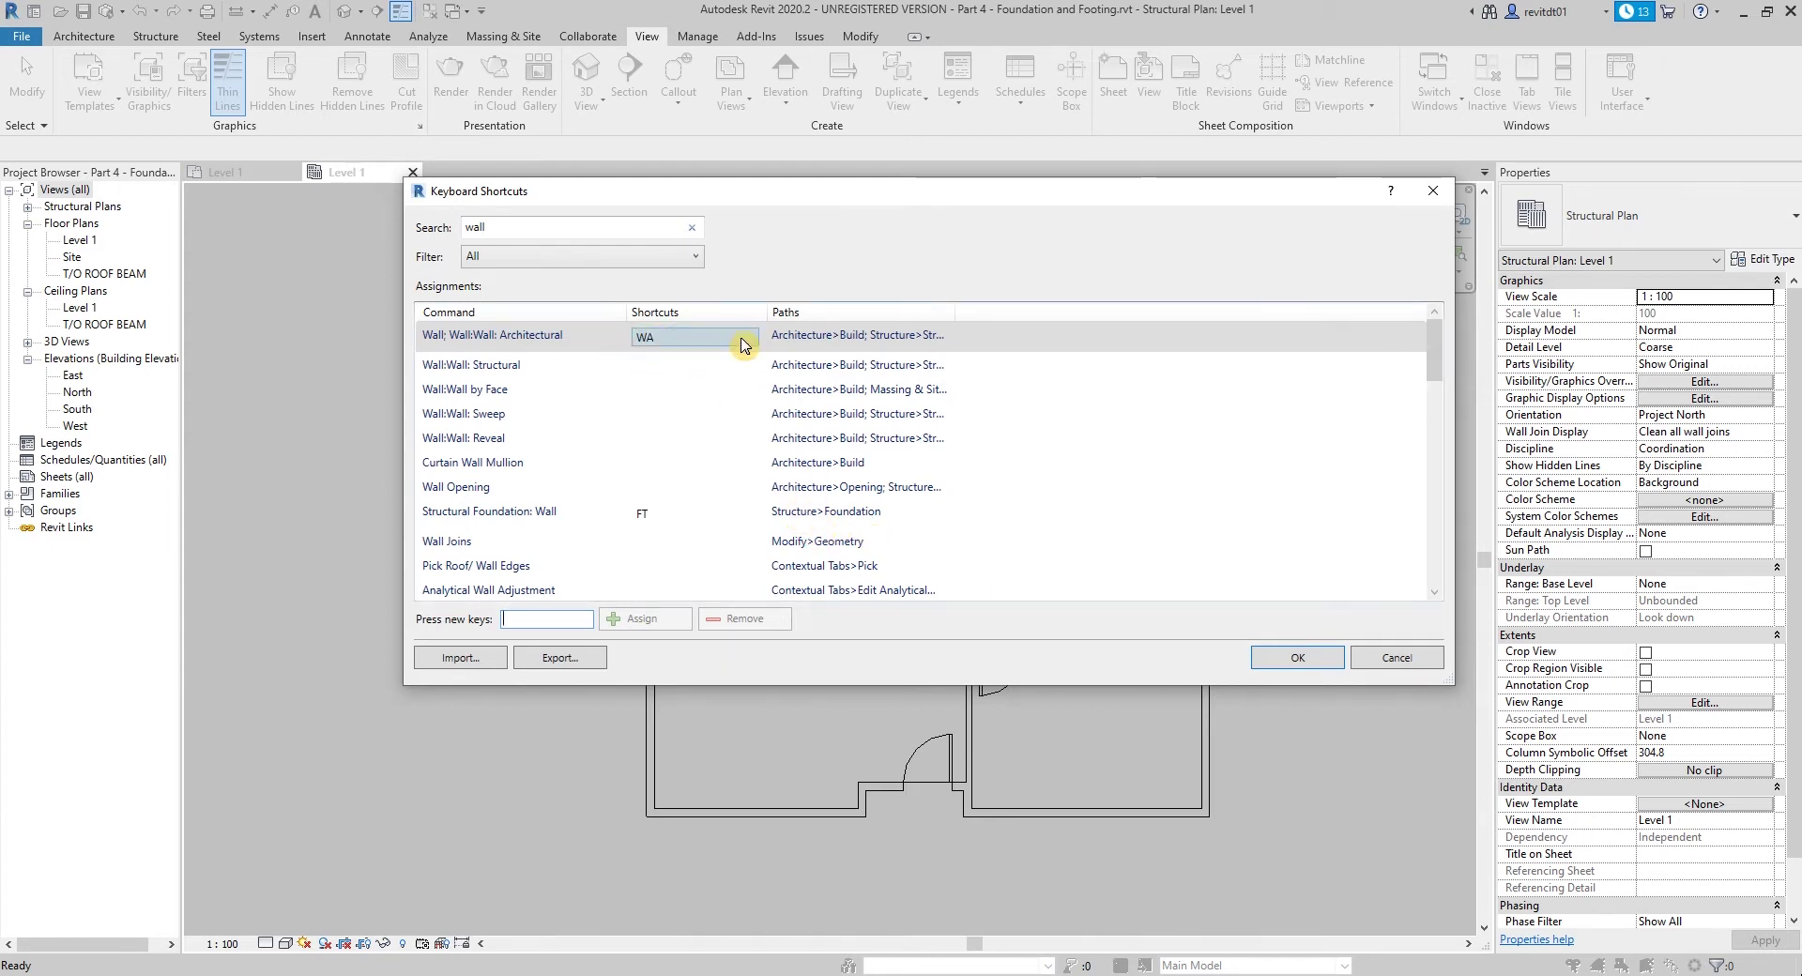
Step: Start the Wall tool (WA) and switch the wall type to Generic - 150mm
{"action": "key", "text": "Escape"}
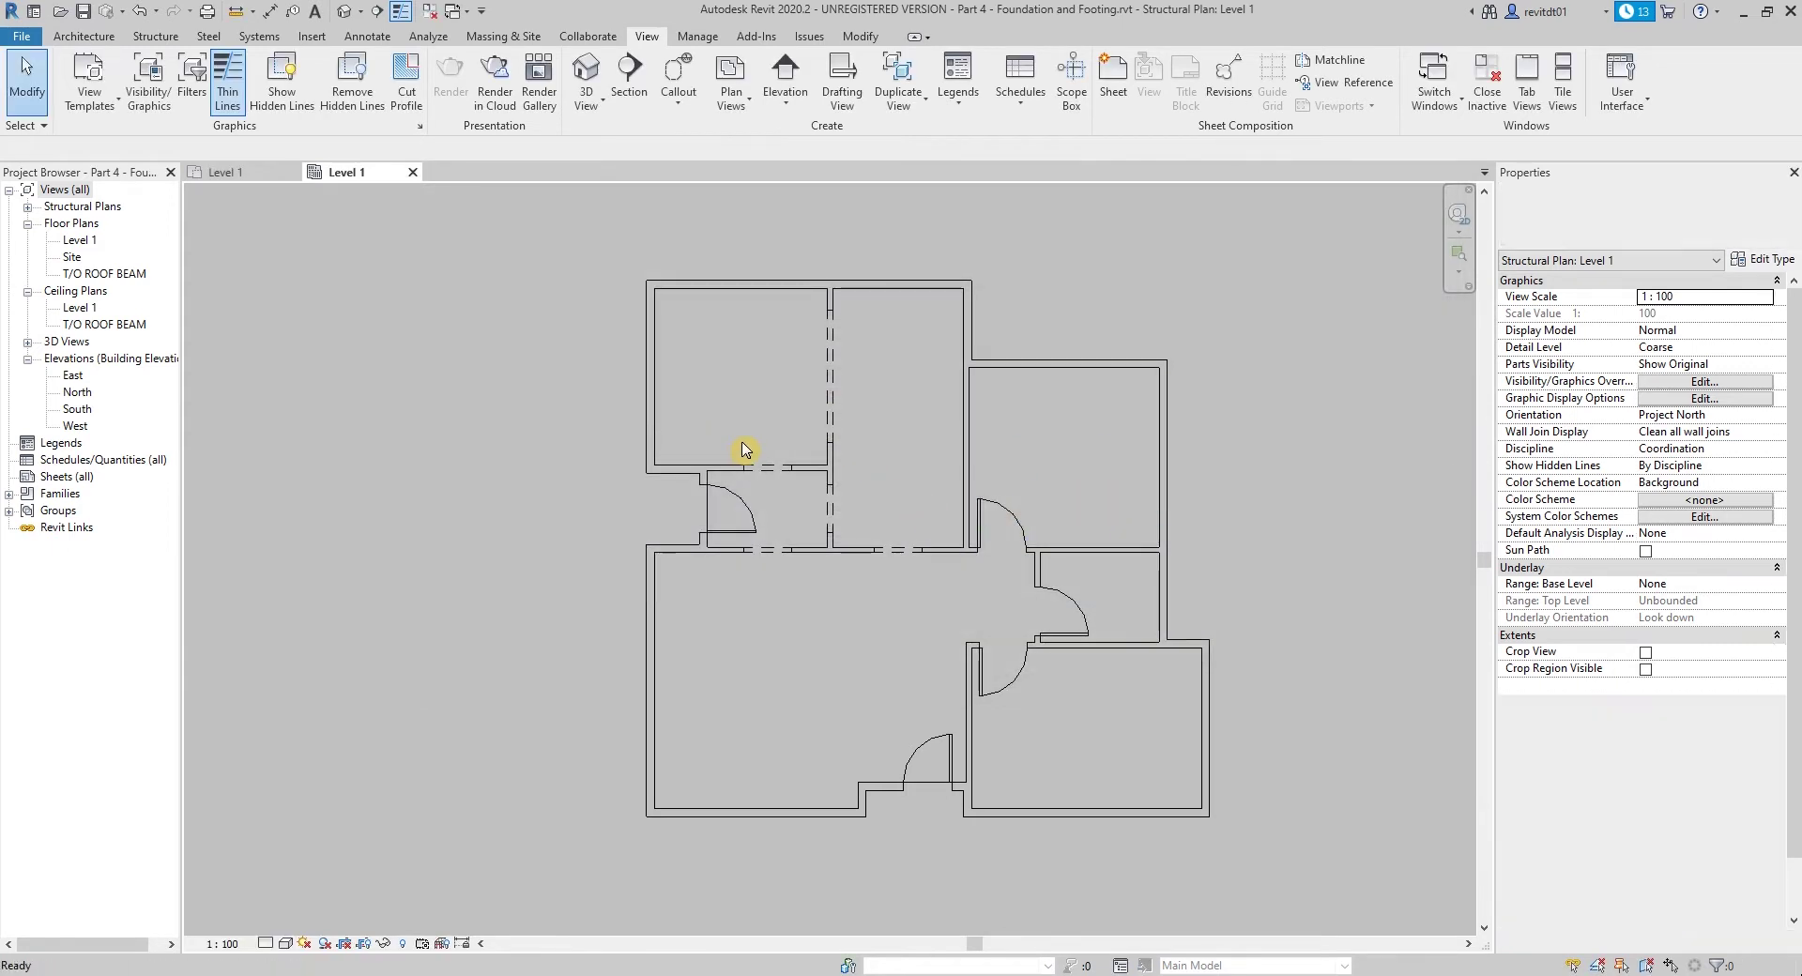
{"action": "scroll", "coordinate": [547, 356], "scroll_direction": "up", "scroll_amount": 1}
{"action": "middle_click_drag", "start_coordinate": [576, 361], "coordinate": [687, 410]}
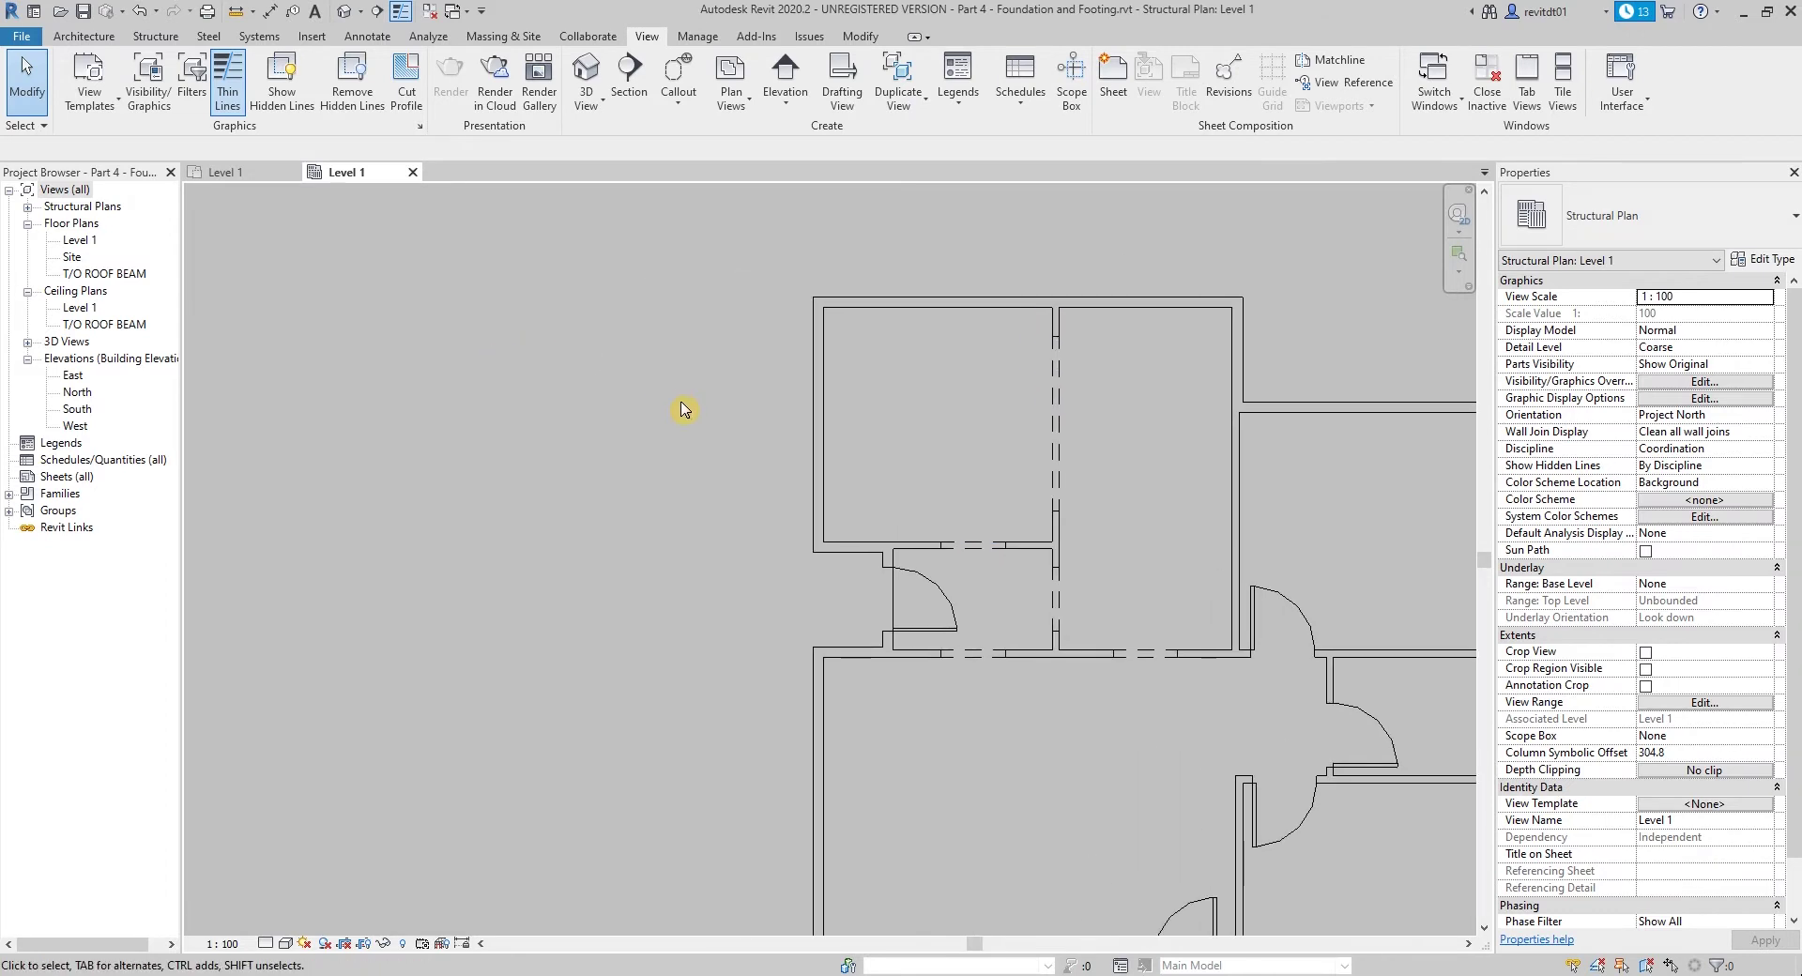
{"action": "key", "text": "w"}
{"action": "key", "text": "a"}
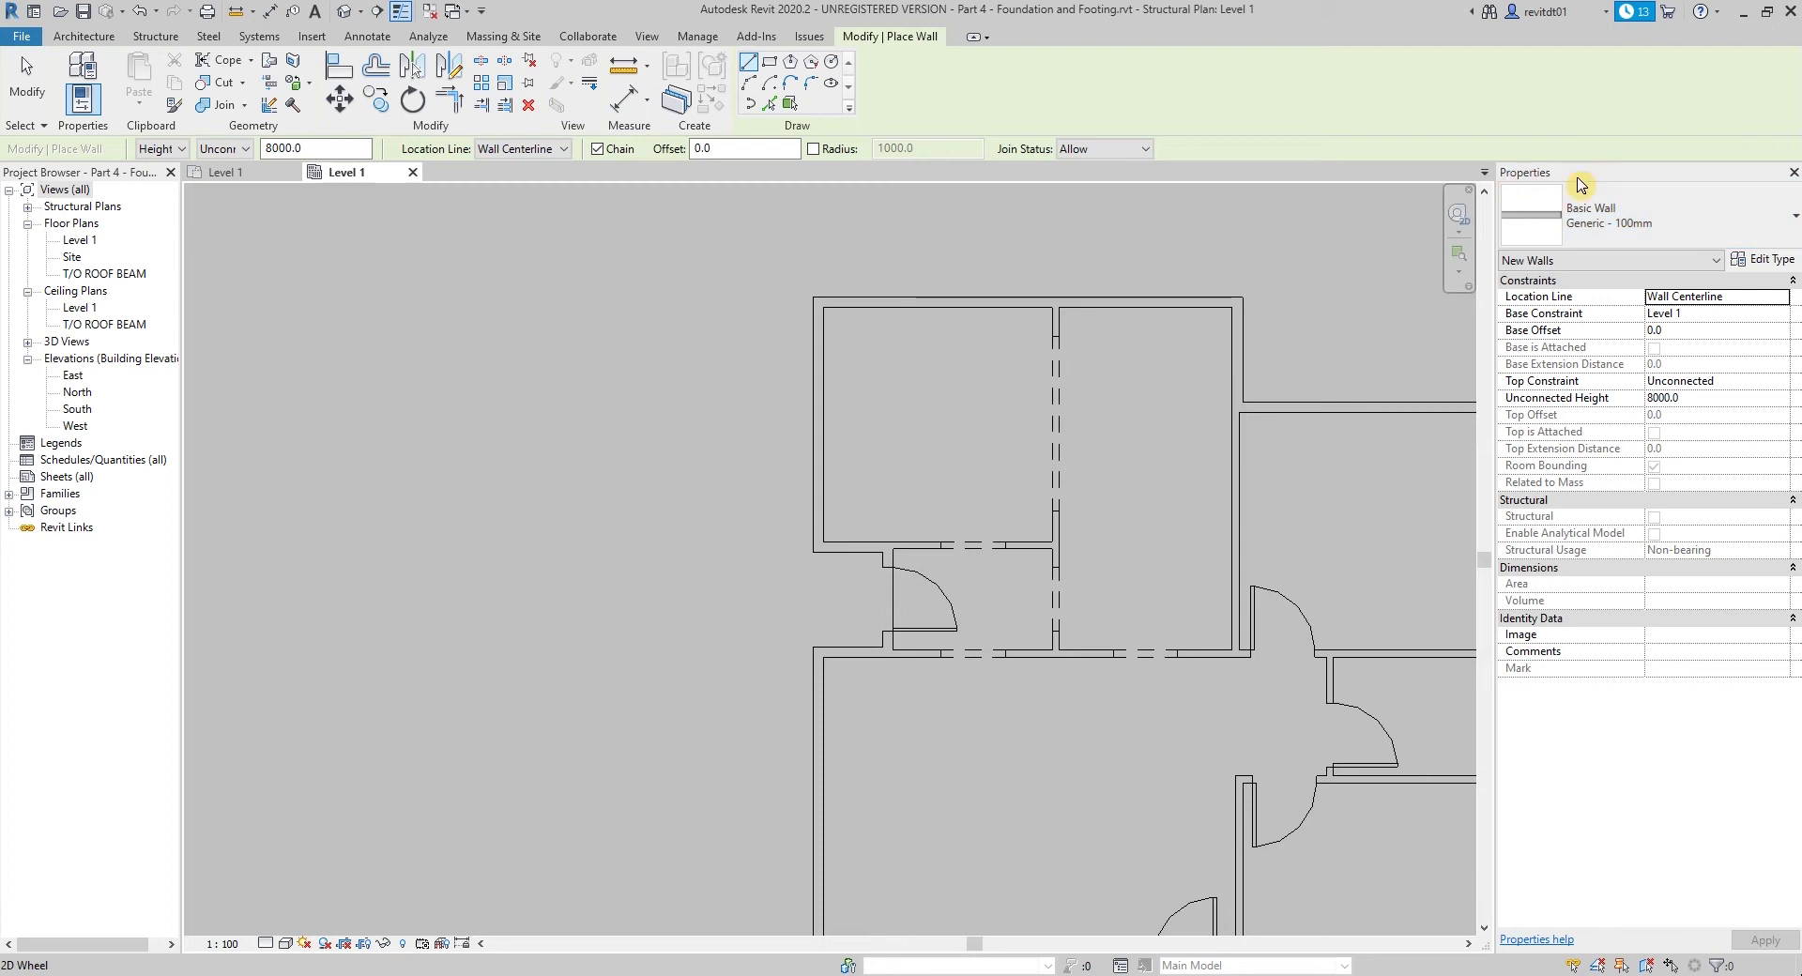
{"action": "left_click", "coordinate": [1641, 210]}
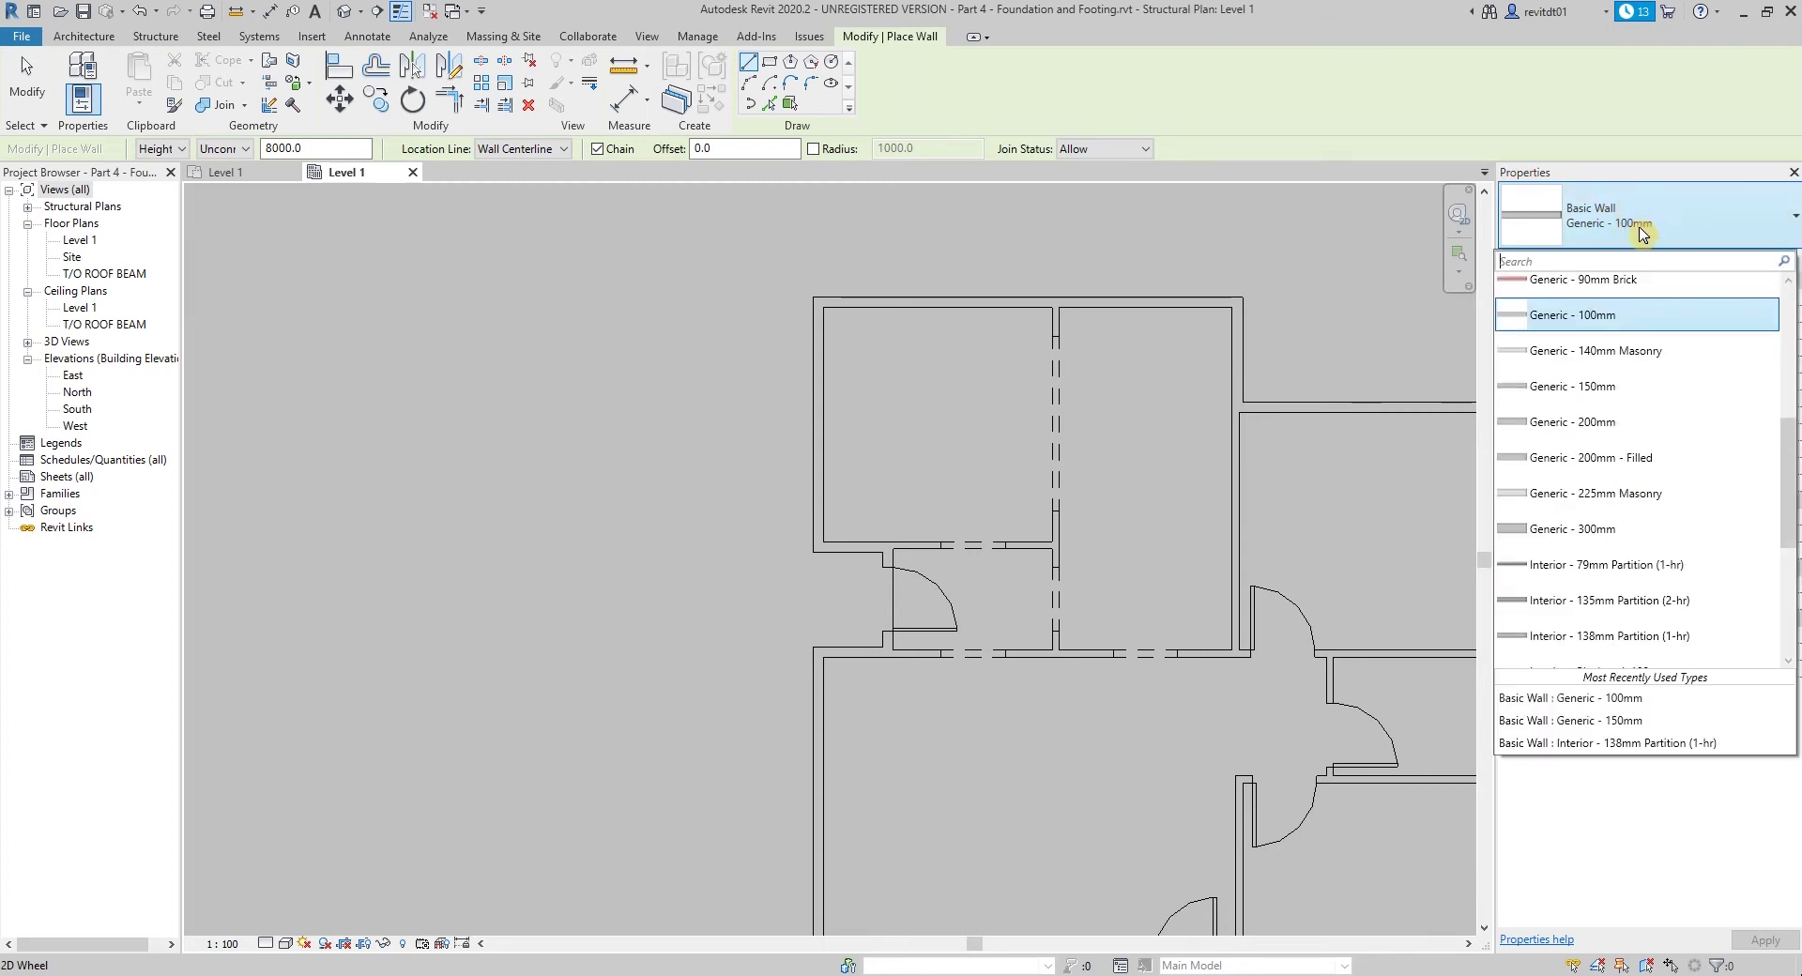
{"action": "left_click", "coordinate": [1604, 389]}
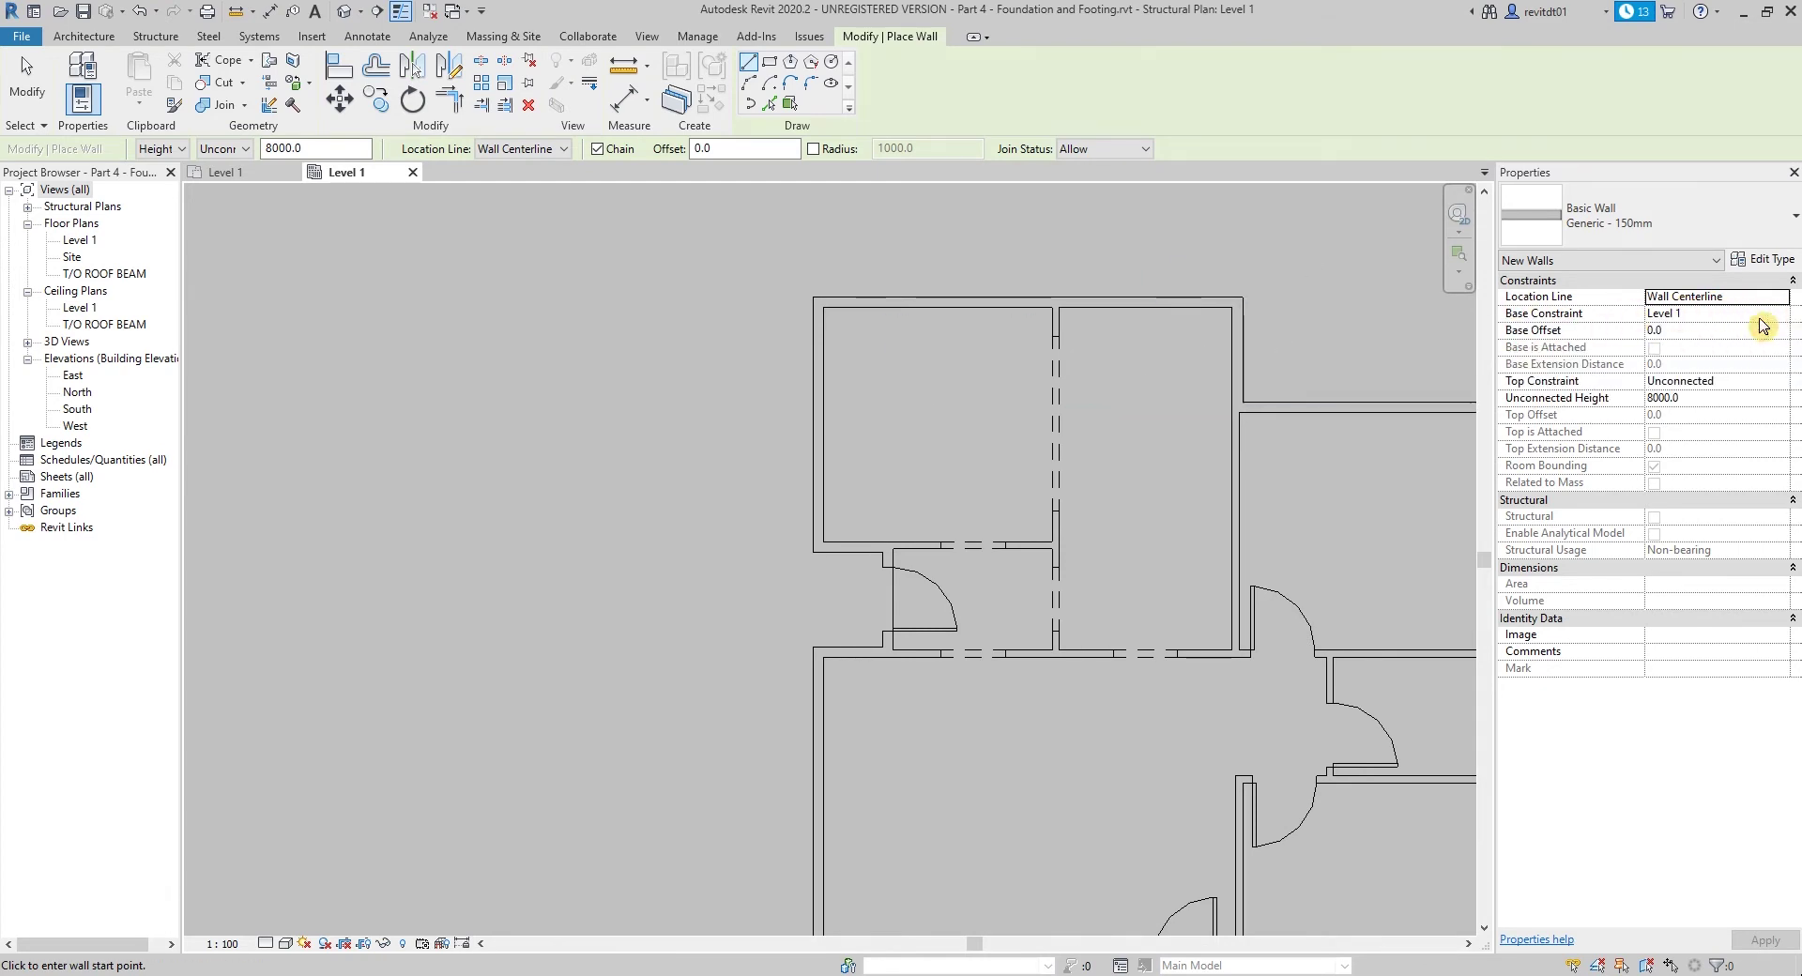
{"action": "scroll", "coordinate": [663, 374], "scroll_direction": "up", "scroll_amount": 2}
Step: Cancel the started wall and set Location Line to Core Face: Exterior
{"action": "scroll", "coordinate": [764, 362], "scroll_direction": "up", "scroll_amount": 2}
{"action": "left_click", "coordinate": [825, 301]}
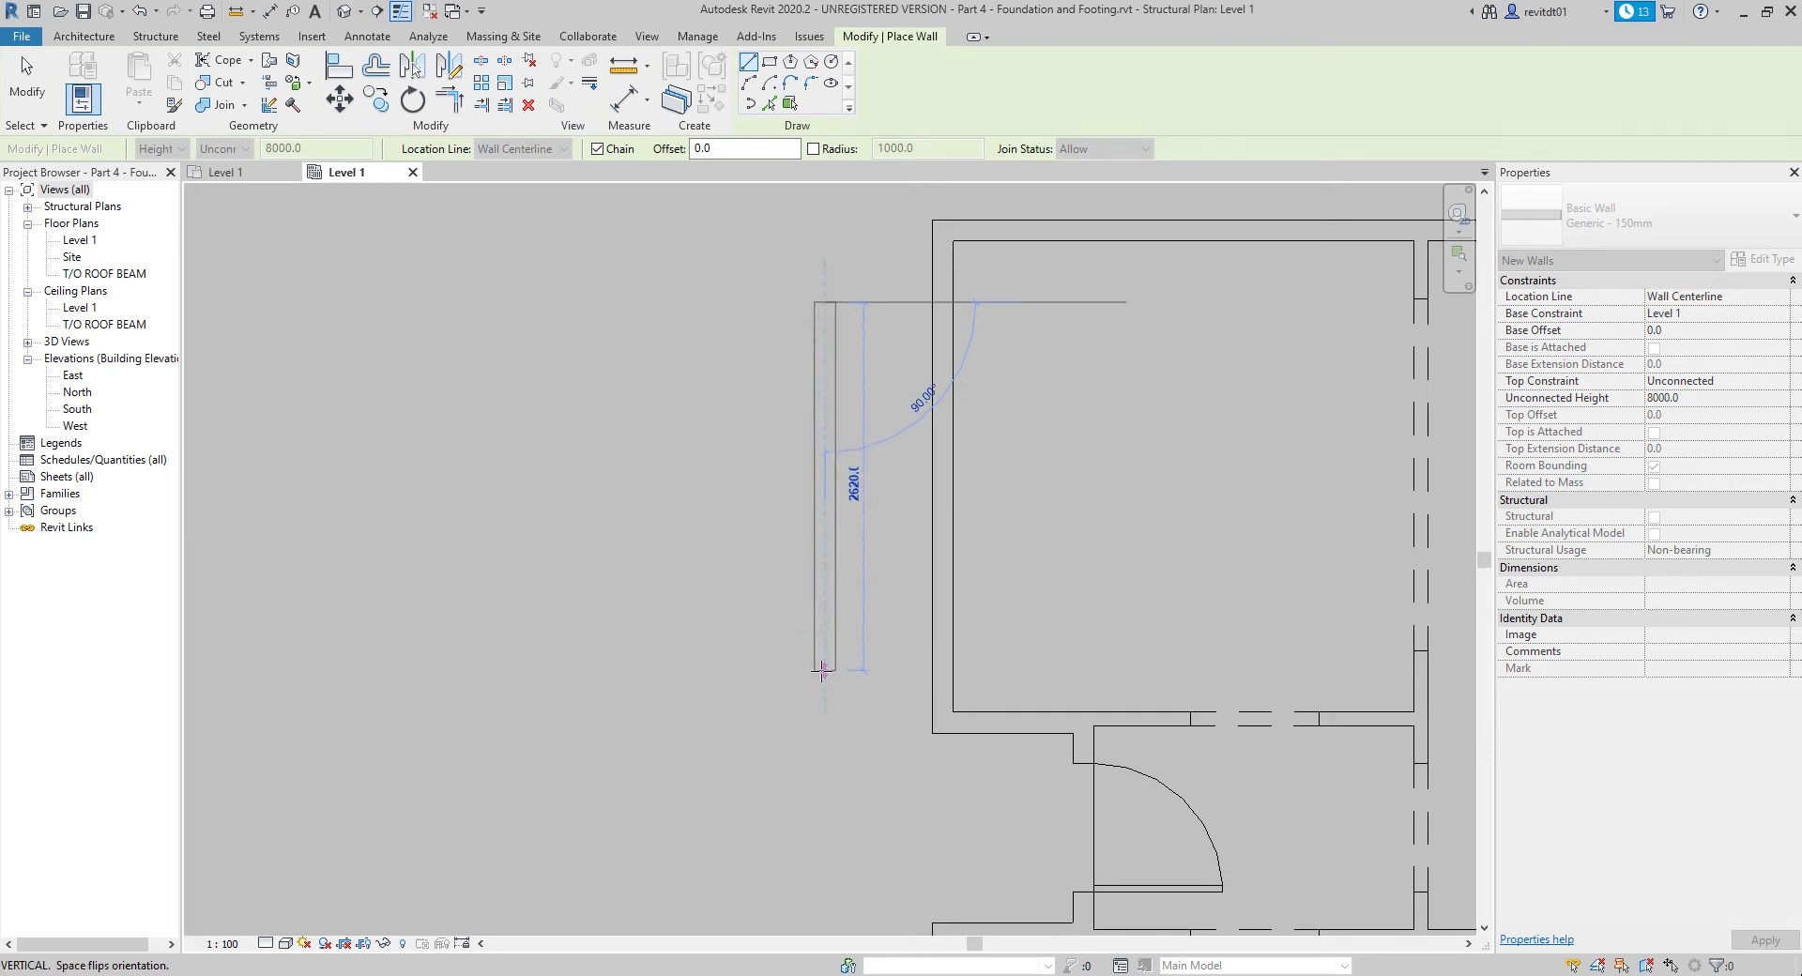
{"action": "key", "text": "Escape"}
{"action": "left_click", "coordinate": [1783, 298]}
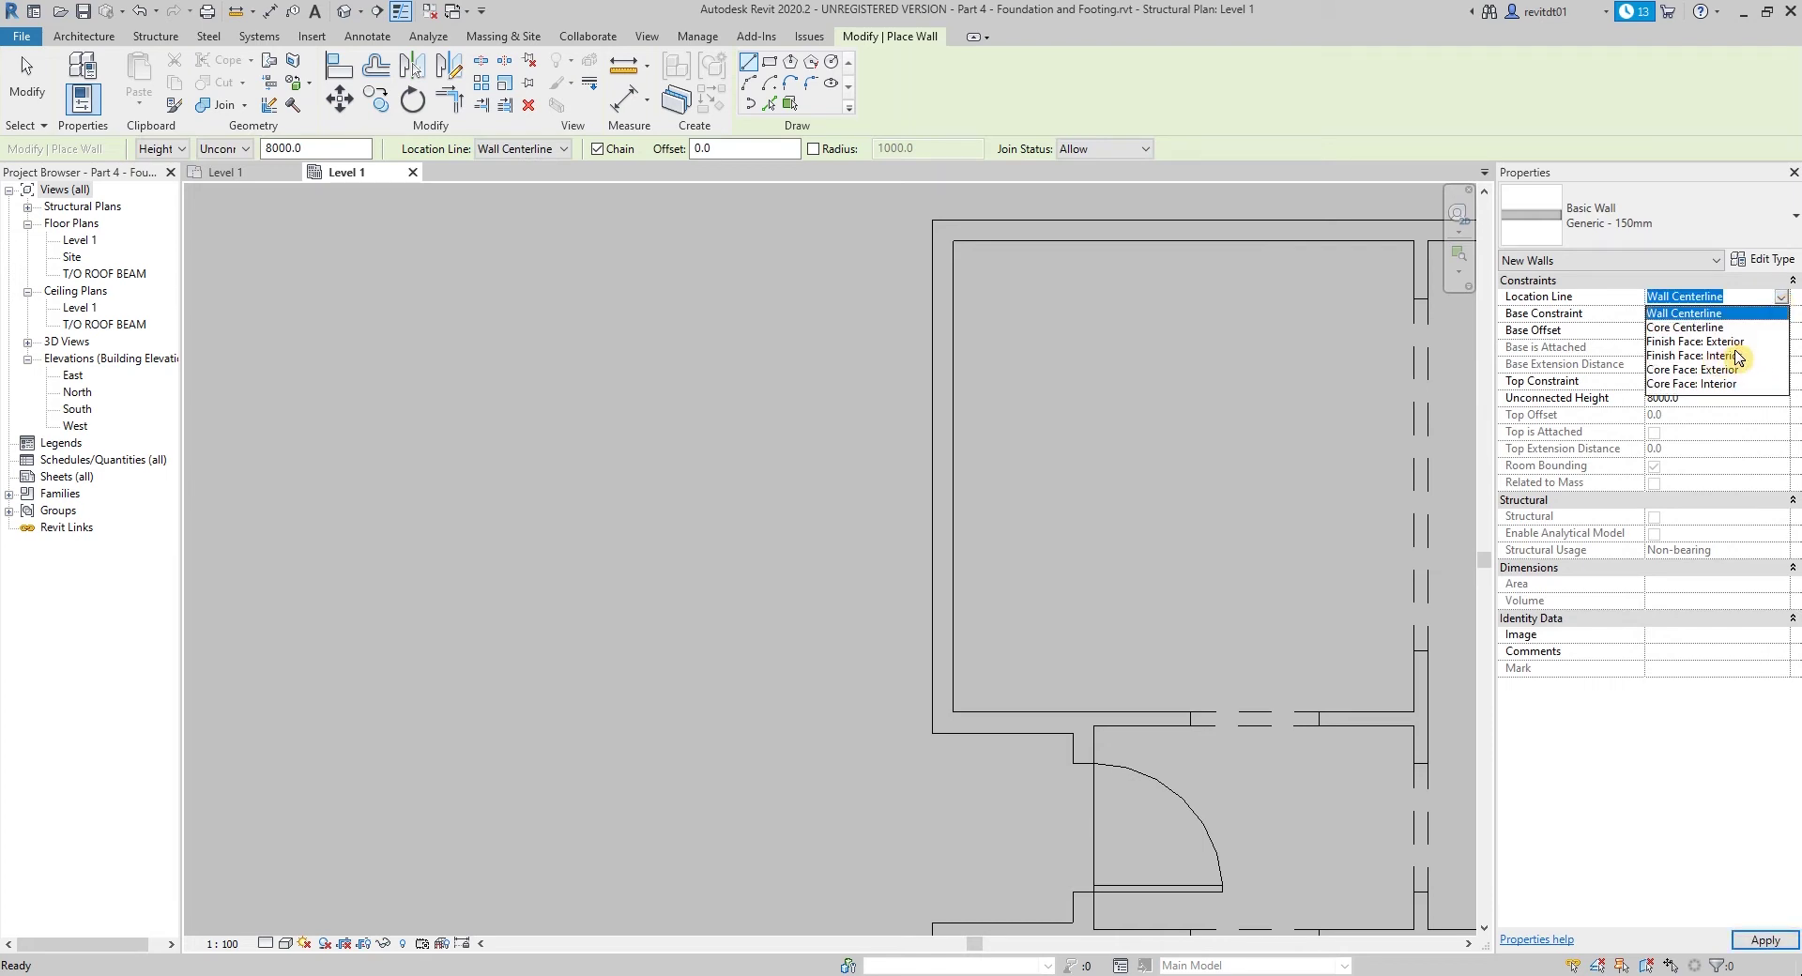
{"action": "left_click", "coordinate": [1703, 369]}
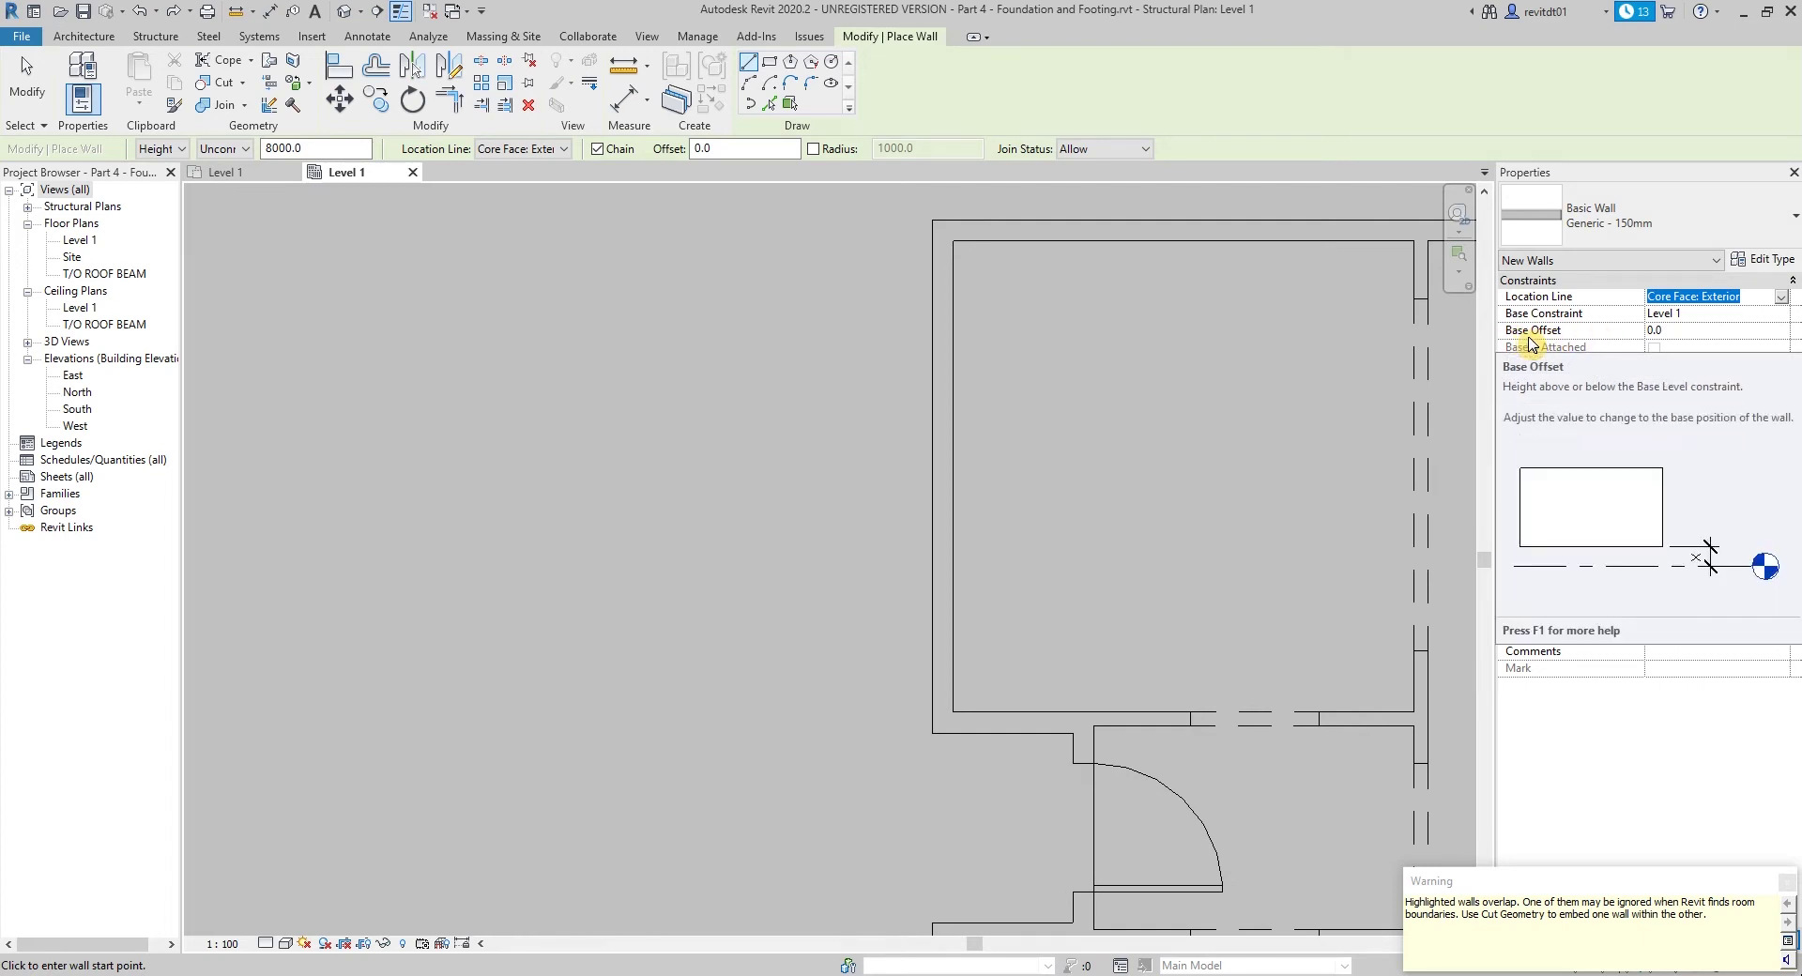
Step: Set wall Base Offset to -1200 and Top Constraint to Up to level: Level 1
{"action": "mouse_move", "coordinate": [1533, 330]}
{"action": "left_click", "coordinate": [1687, 334]}
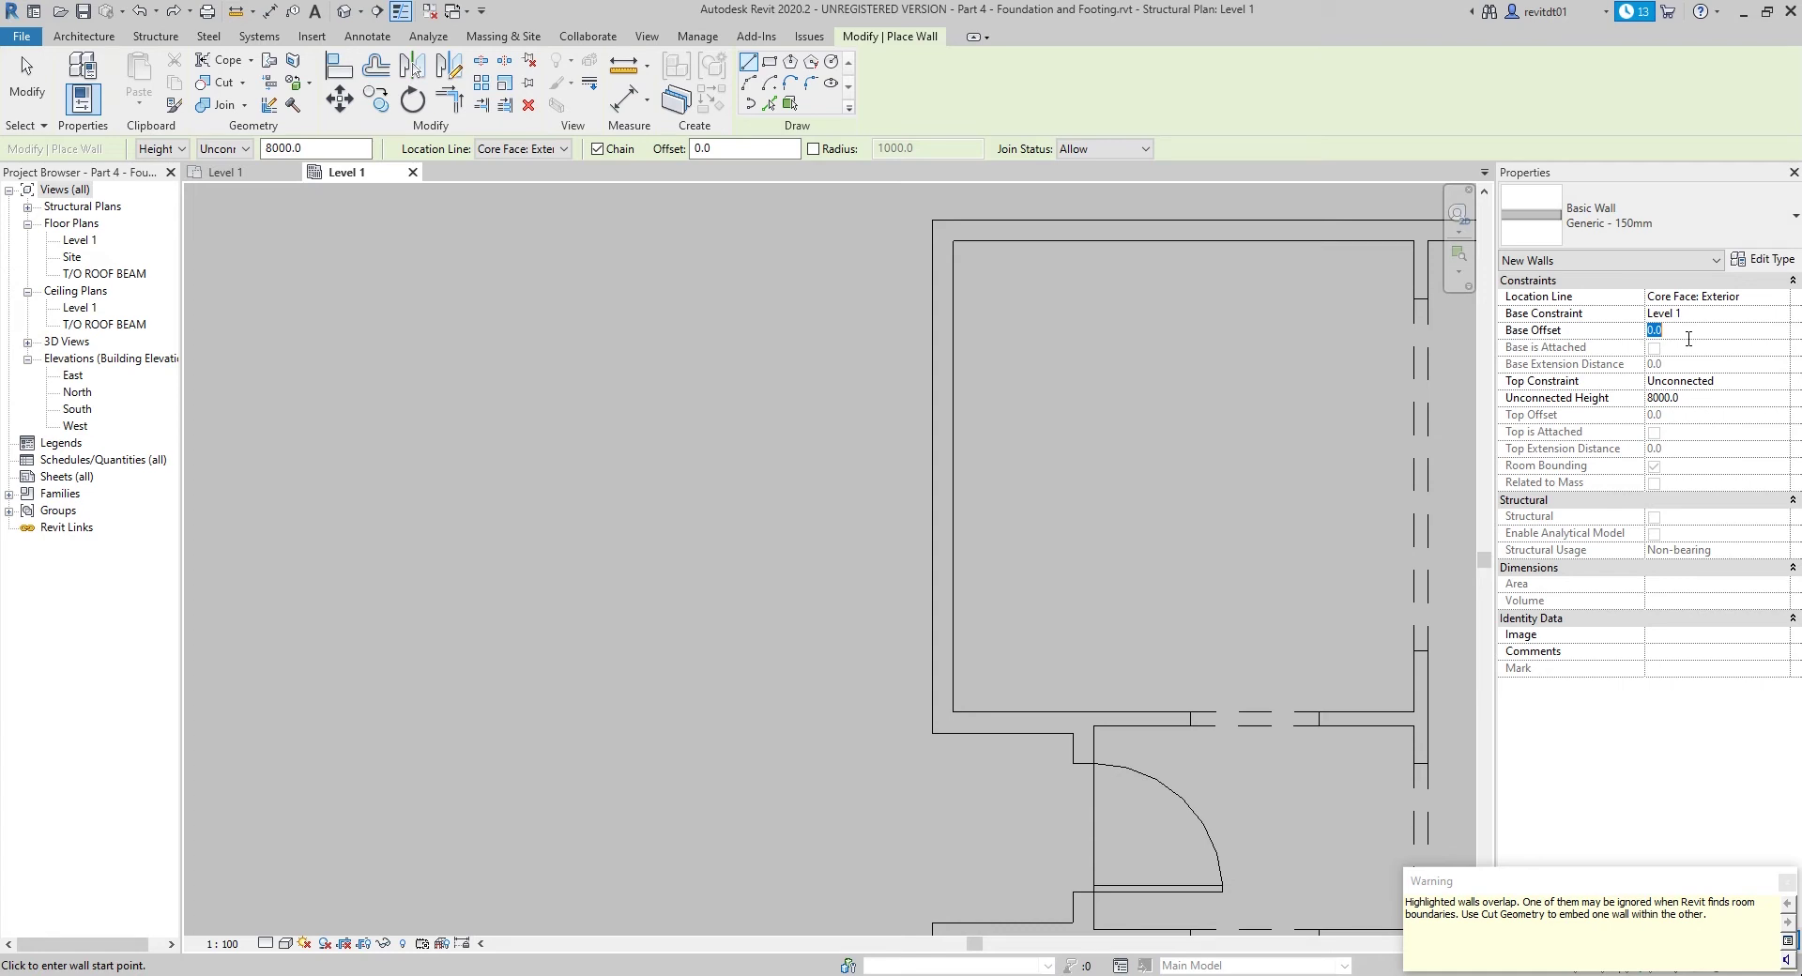
{"action": "type", "text": "1.2"}
{"action": "type", "text": "m"}
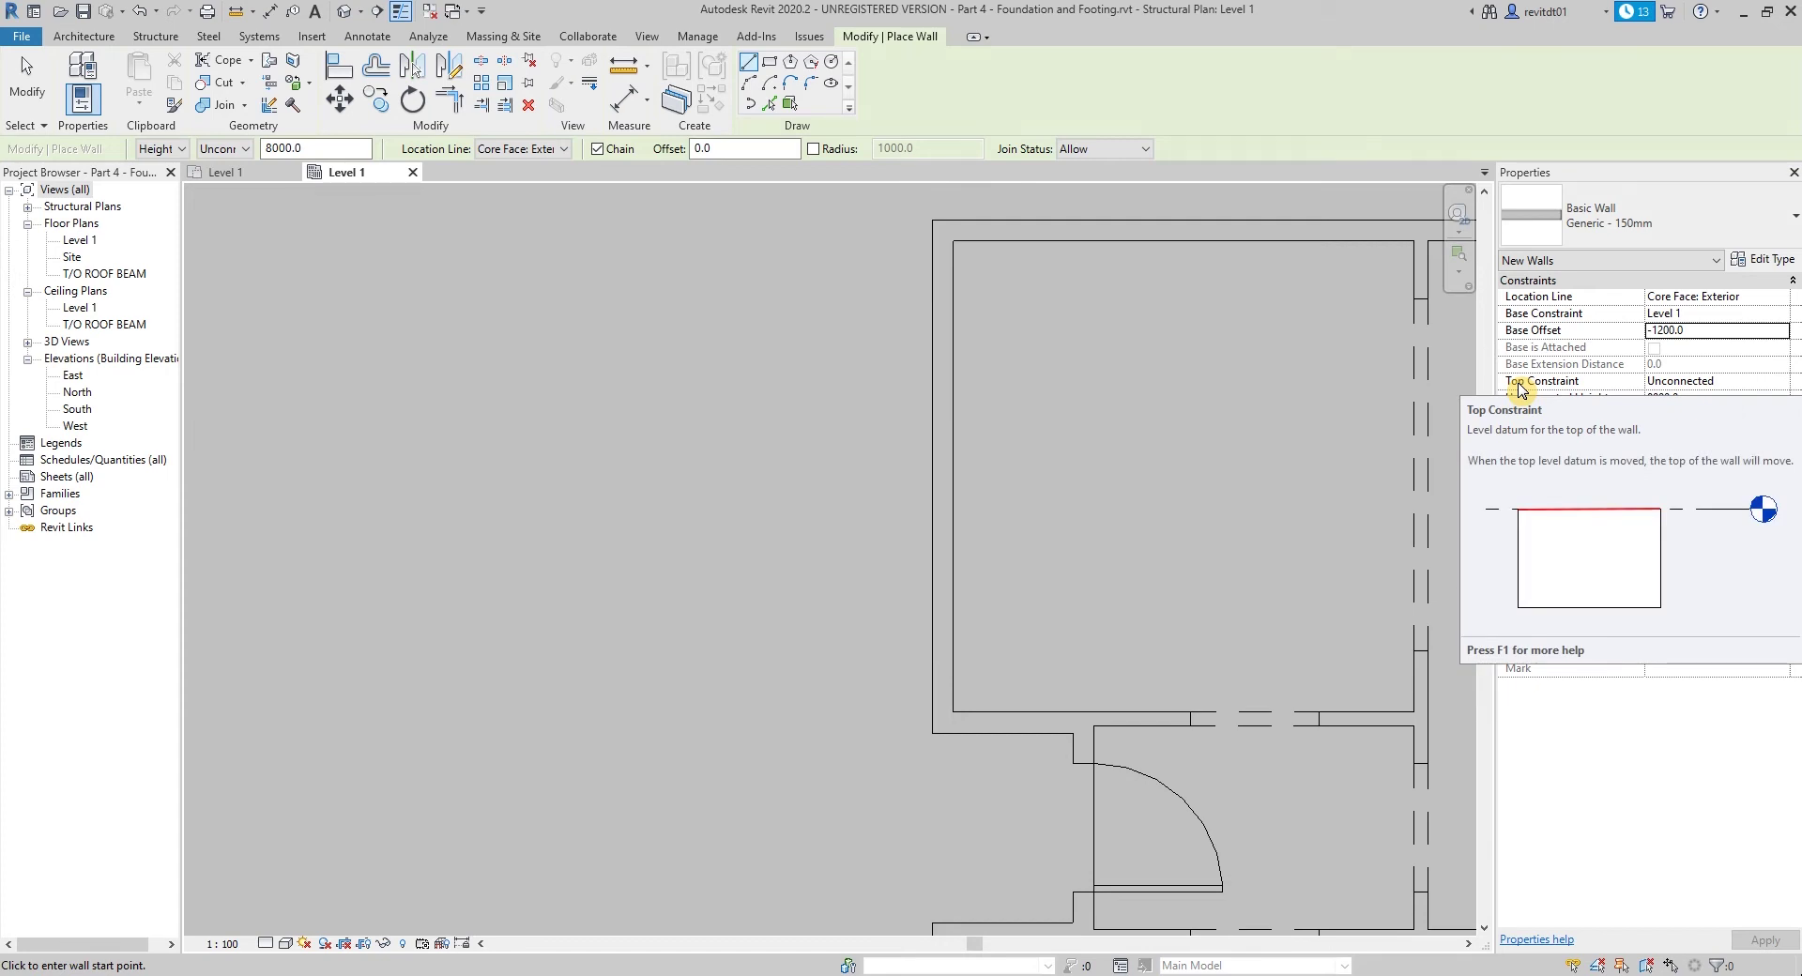
{"action": "left_click", "coordinate": [1756, 382]}
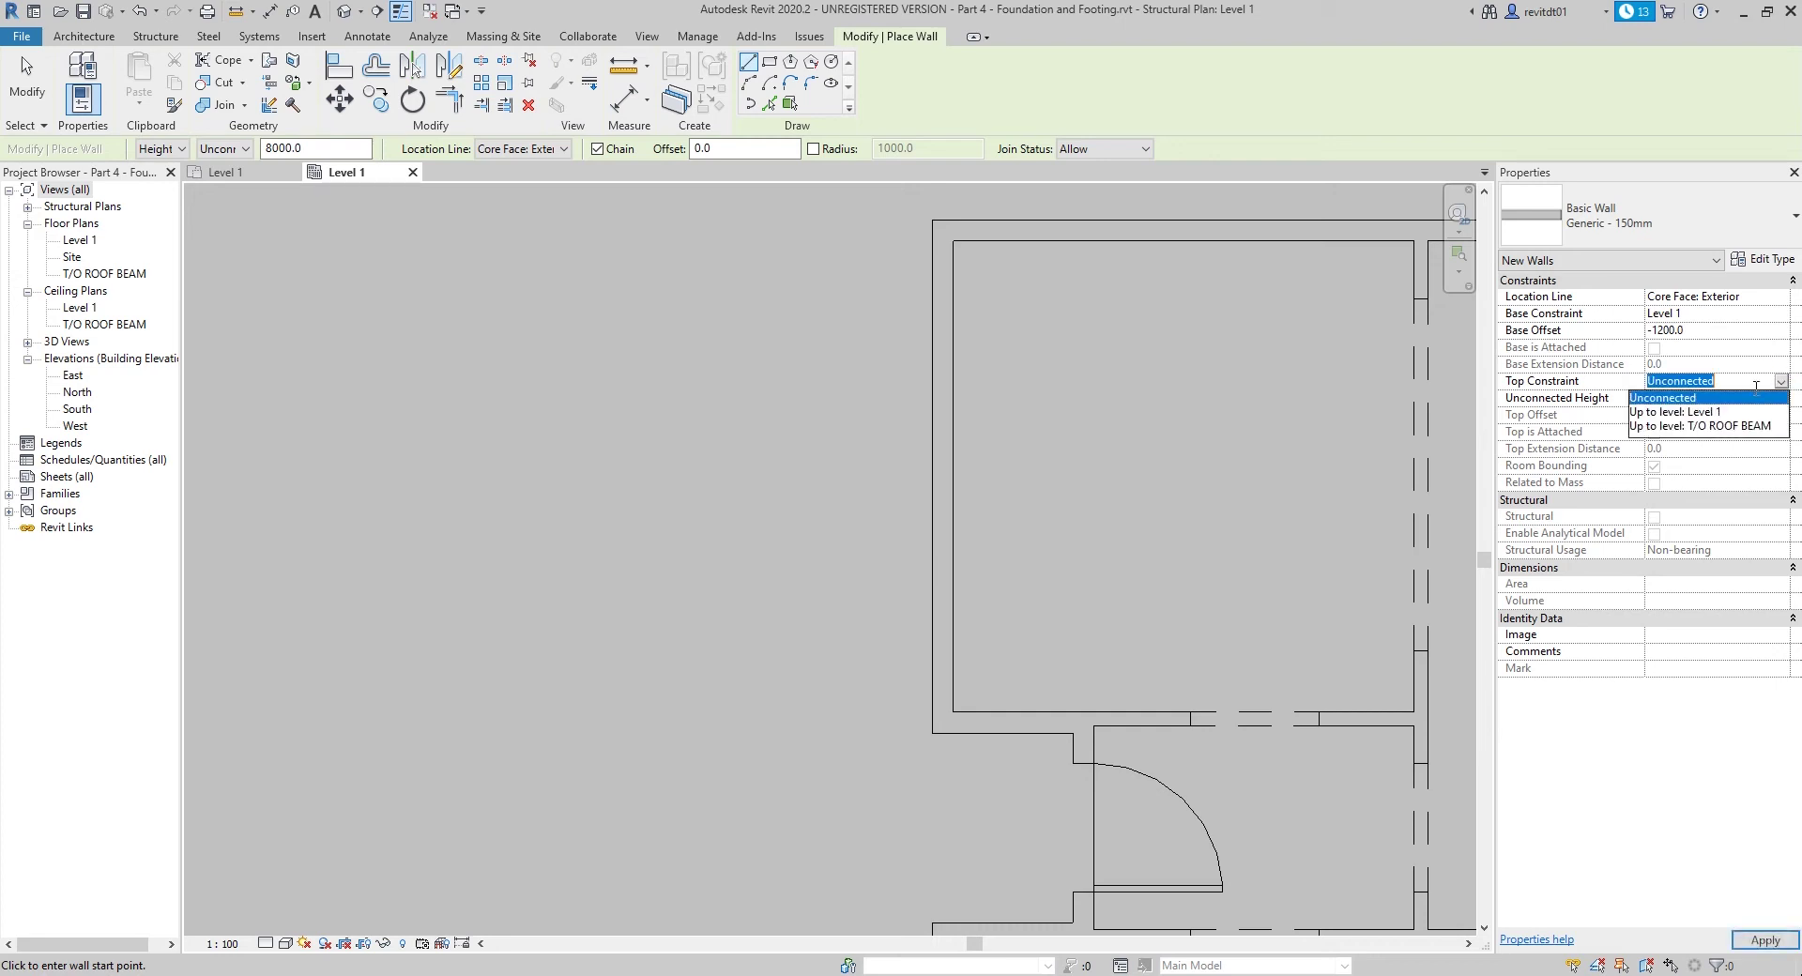
{"action": "left_click", "coordinate": [1706, 413]}
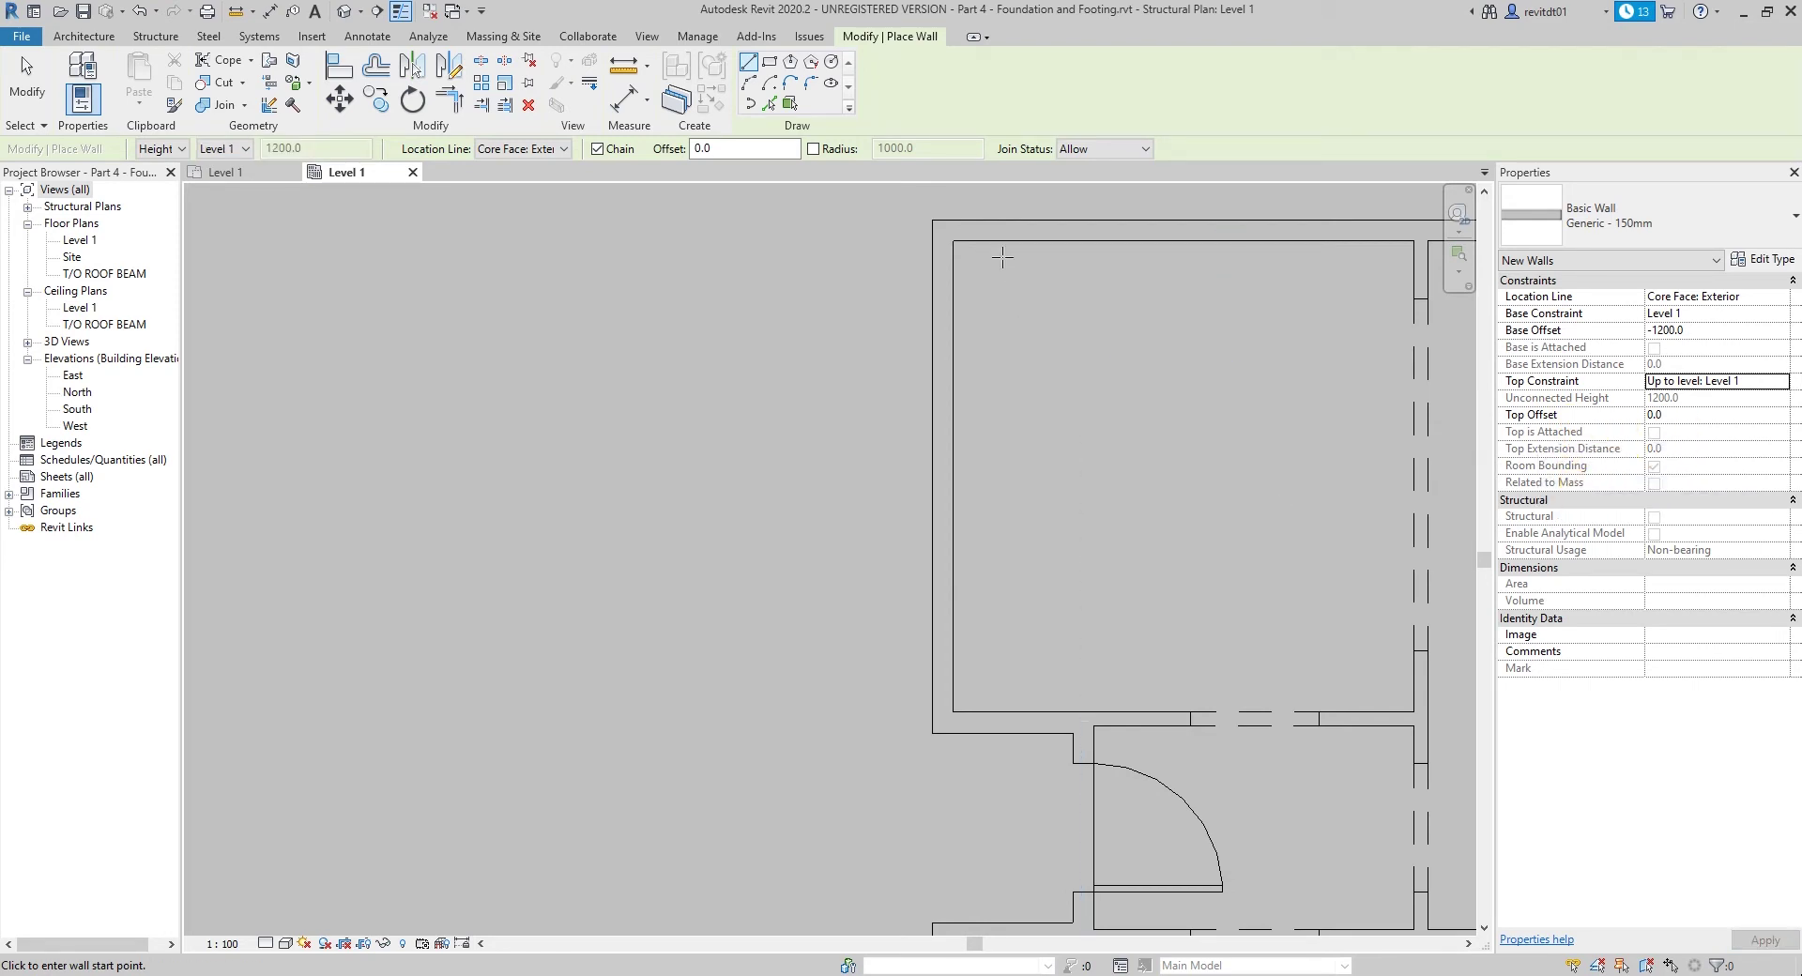
Step: Draw the left and bottom foundation walls from the top-left corner past the door
{"action": "left_click", "coordinate": [932, 219]}
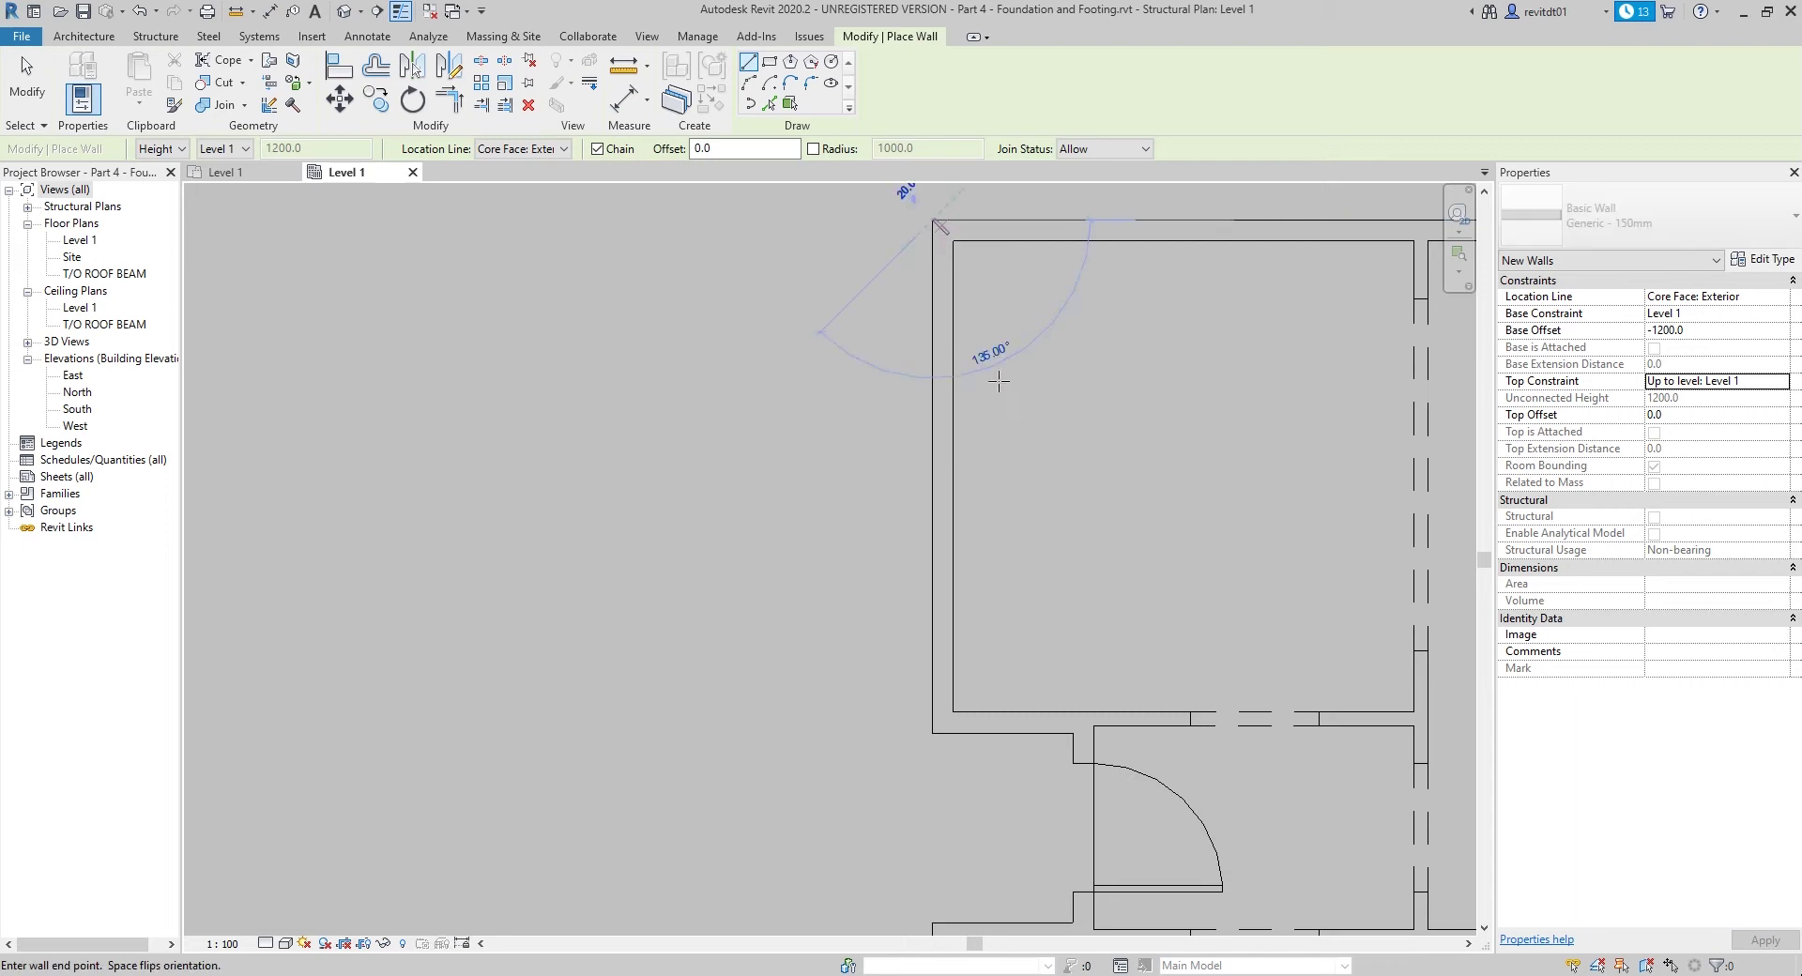
{"action": "left_click", "coordinate": [931, 732]}
{"action": "left_click", "coordinate": [1093, 728]}
{"action": "scroll", "coordinate": [1079, 750], "scroll_direction": "down", "scroll_amount": 2}
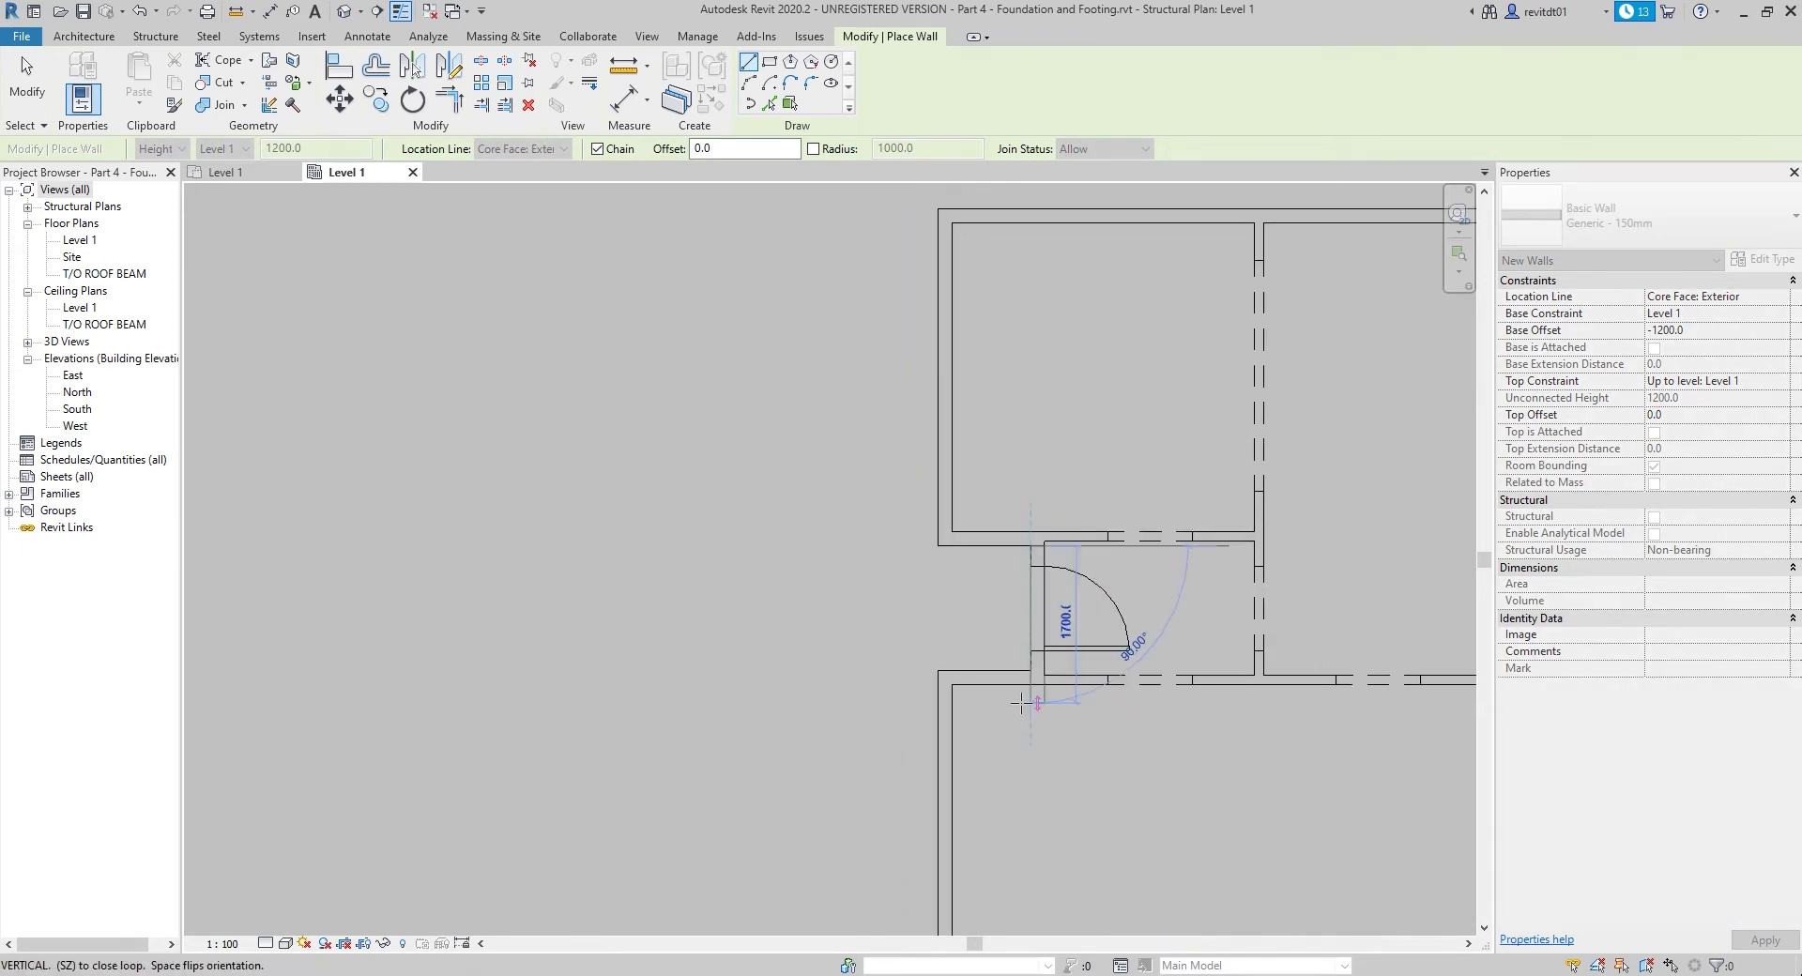
{"action": "left_click", "coordinate": [1032, 670]}
{"action": "left_click", "coordinate": [937, 670]}
Step: Place the right vertical wall, end the chain, and zoom out to the whole plan
{"action": "scroll", "coordinate": [936, 670], "scroll_direction": "down", "scroll_amount": 2}
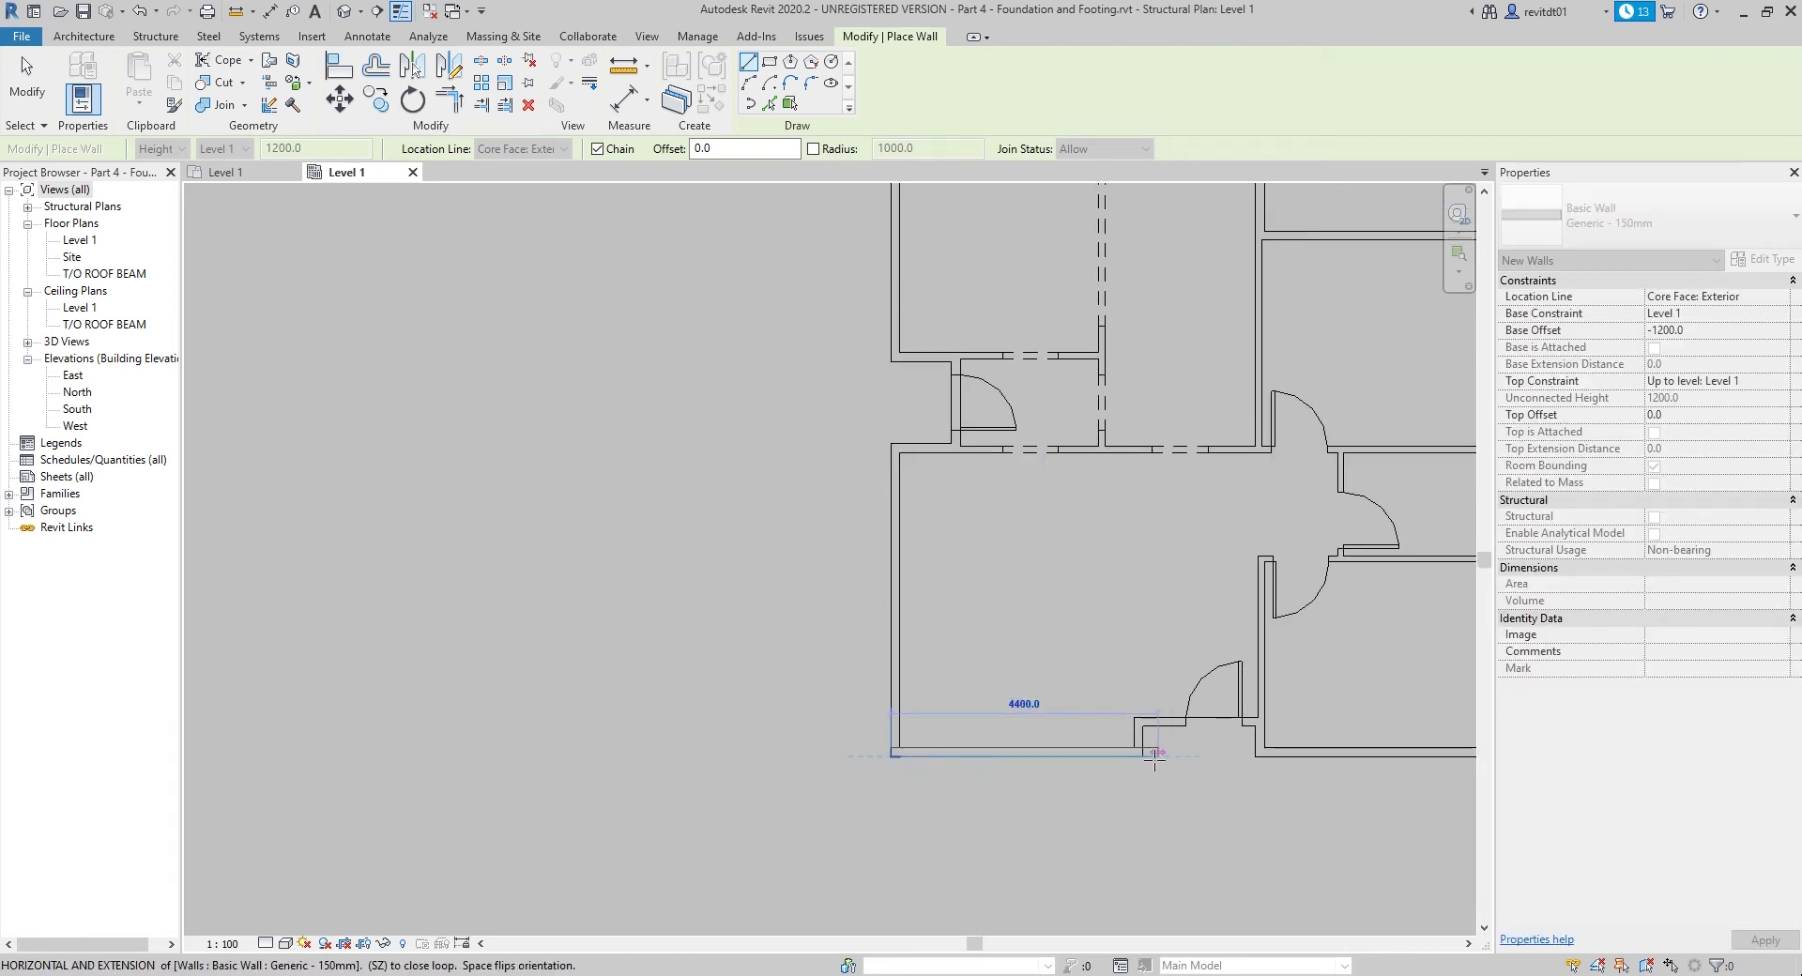
{"action": "middle_click_drag", "start_coordinate": [1000, 439], "coordinate": [1188, 439]}
{"action": "left_click", "coordinate": [1188, 438]}
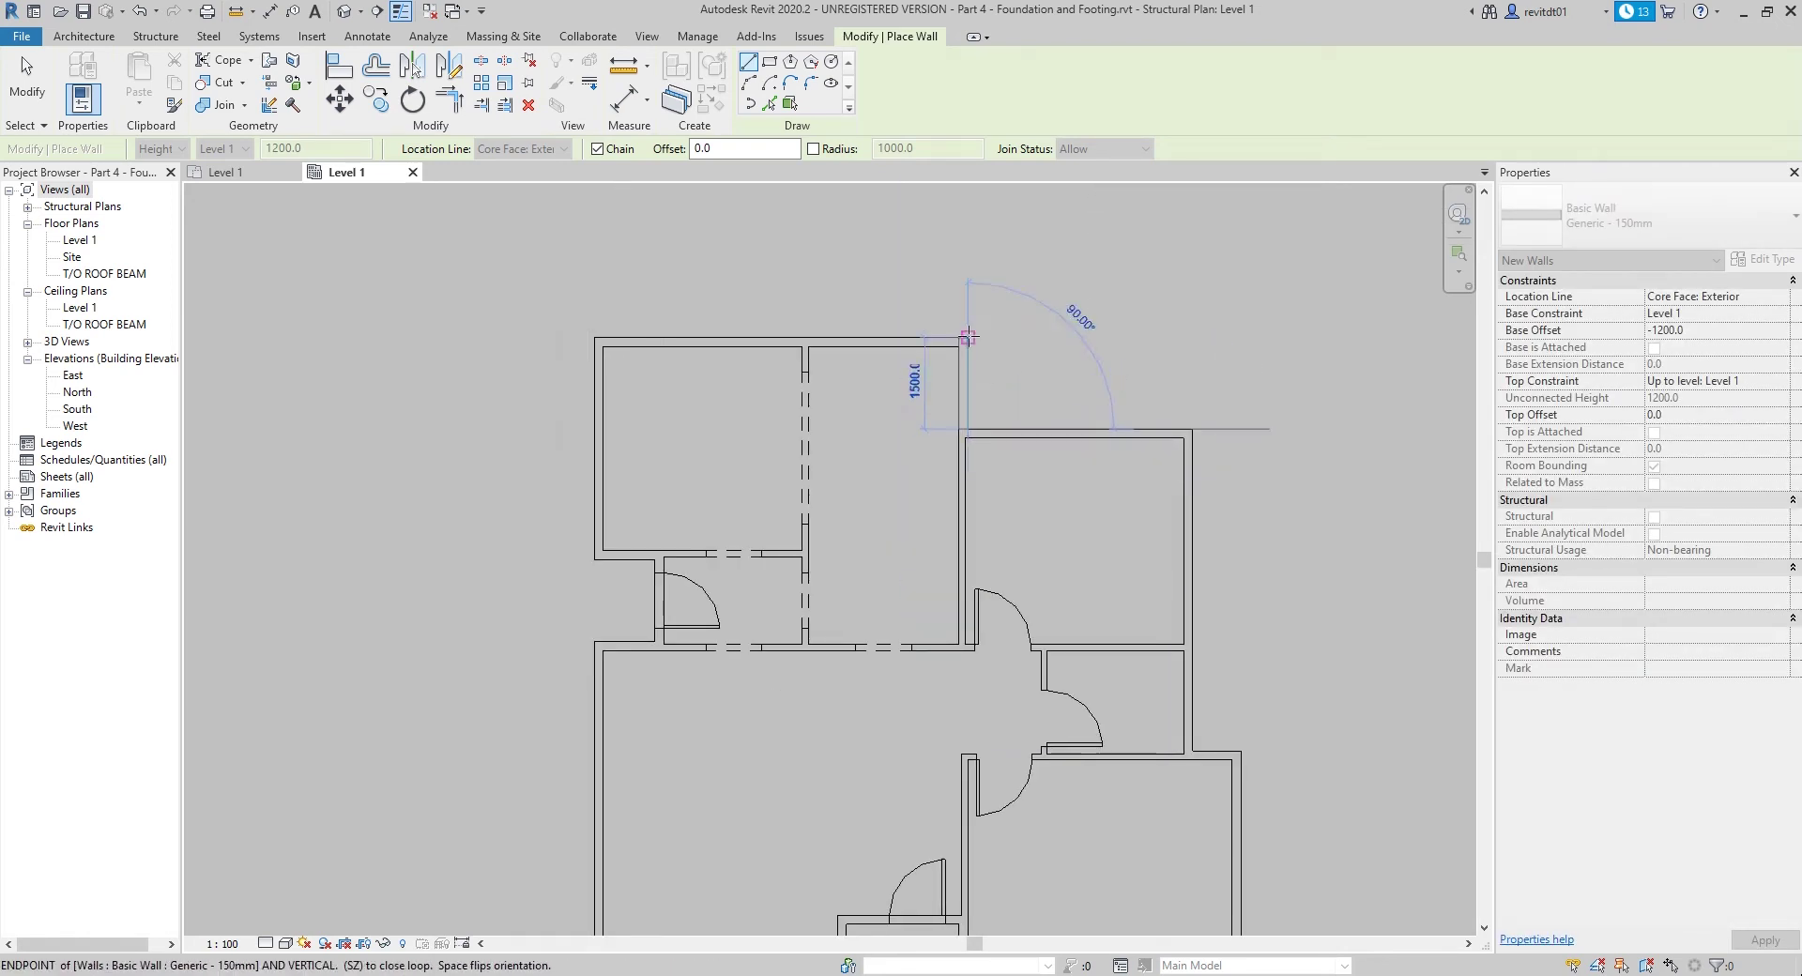
{"action": "key", "text": "Escape"}
{"action": "key", "text": "Escape"}
{"action": "scroll", "coordinate": [925, 289], "scroll_direction": "down", "scroll_amount": 2}
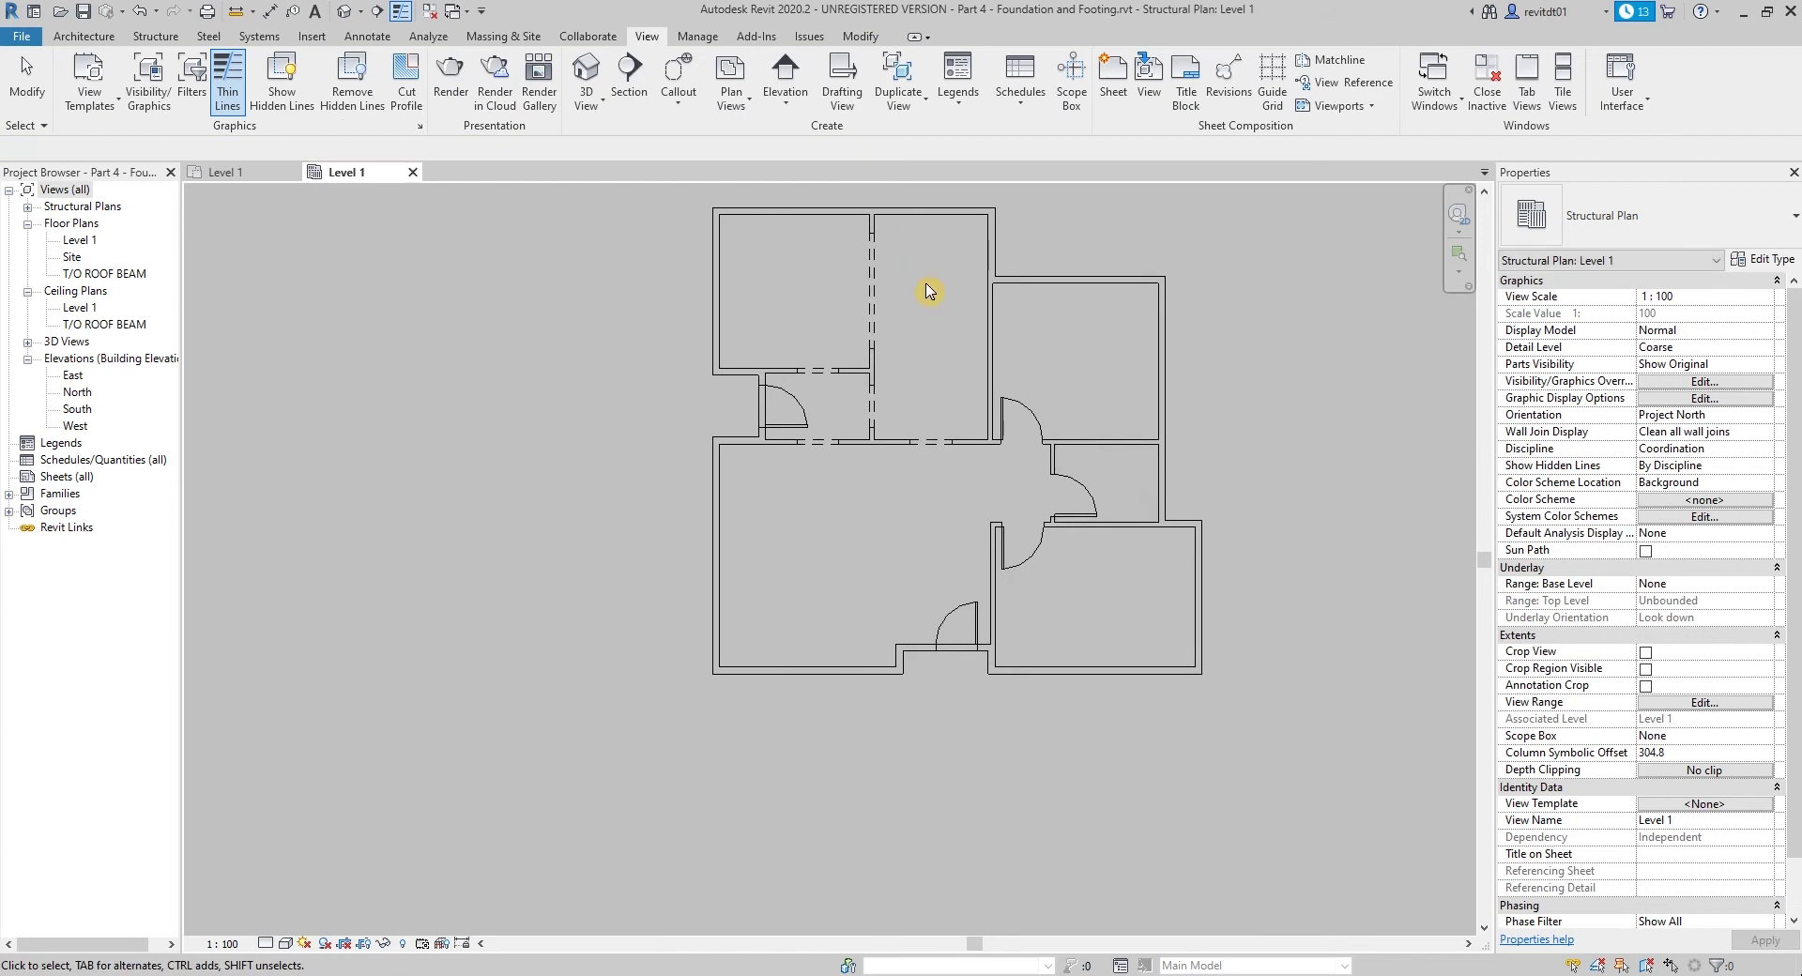
{"action": "scroll", "coordinate": [929, 434], "scroll_direction": "down", "scroll_amount": 1}
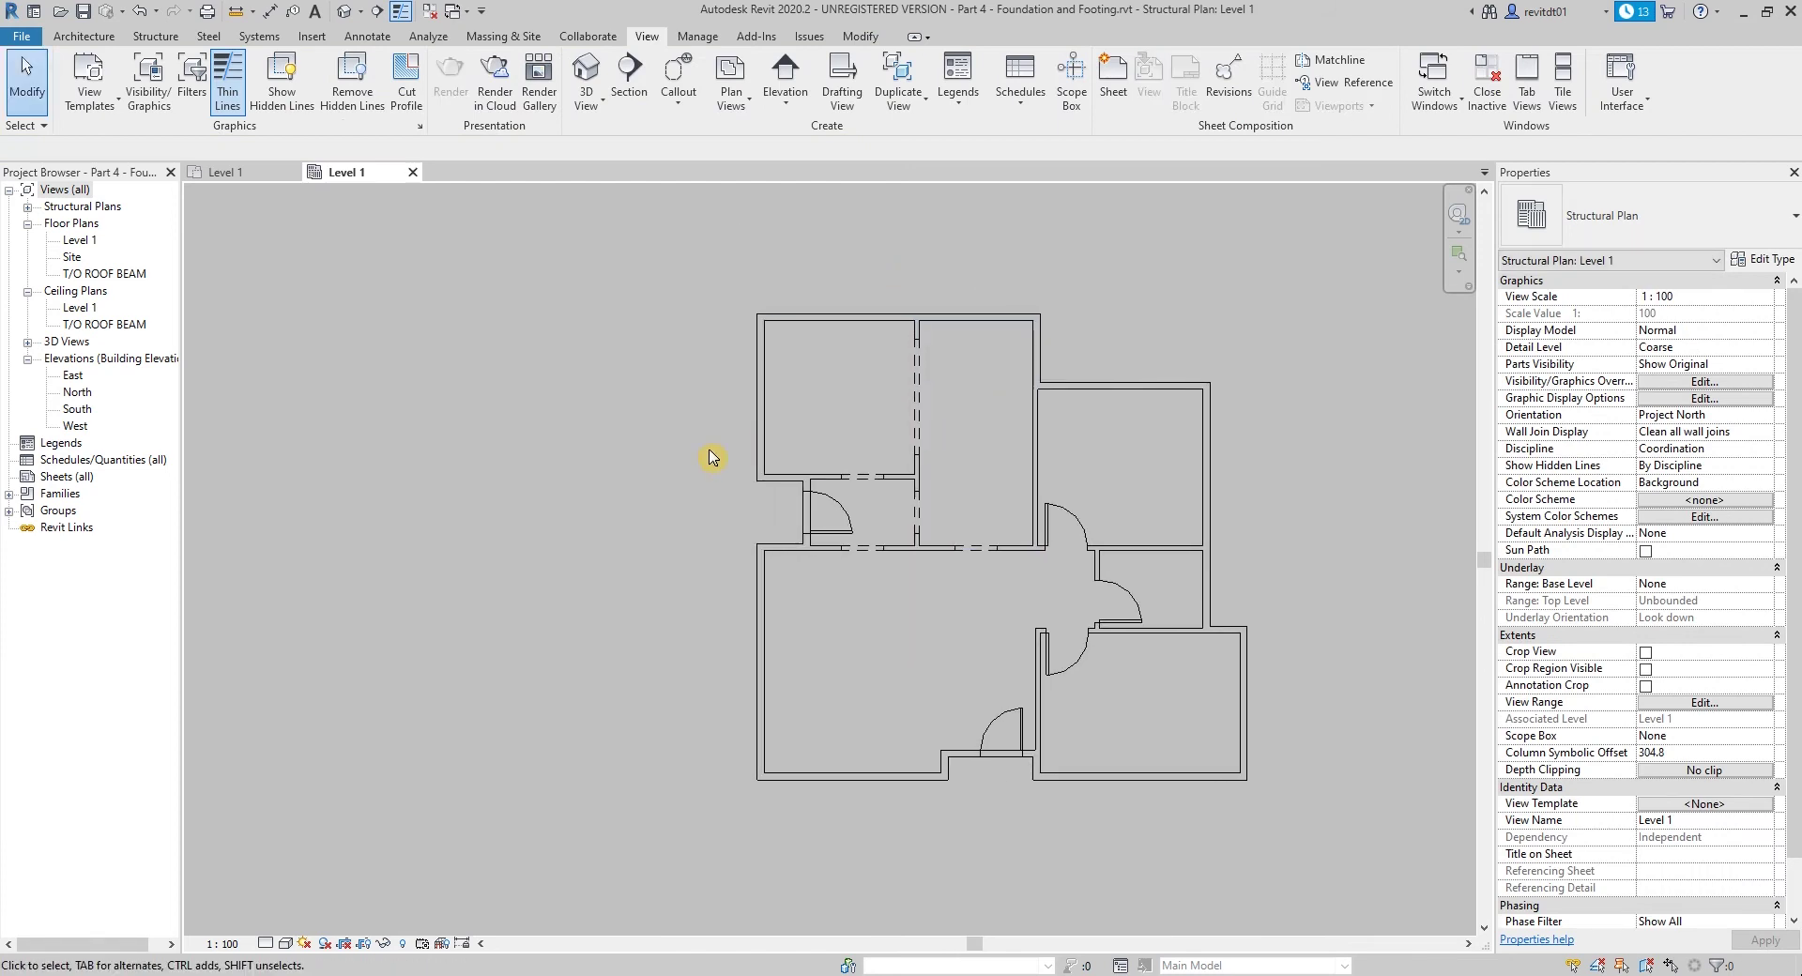
{"action": "middle_click_drag", "start_coordinate": [638, 519], "coordinate": [619, 522]}
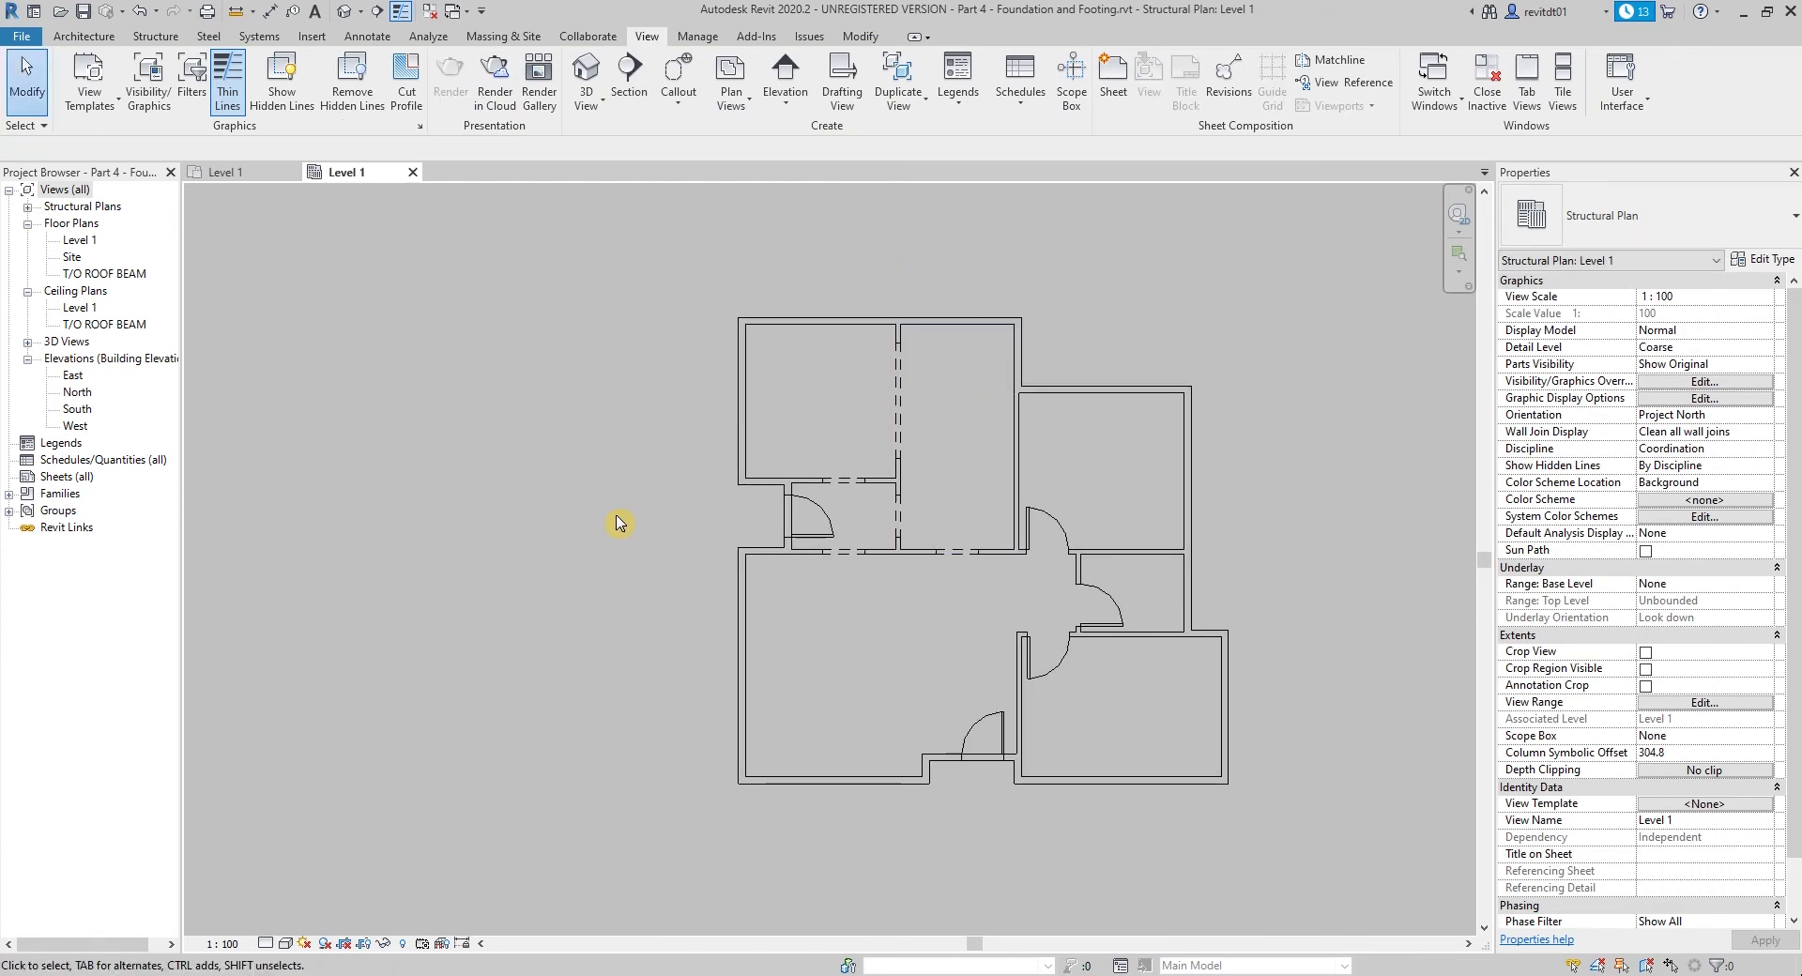
Step: Inspect the foundation wall chain from below in the default 3D view
{"action": "left_click", "coordinate": [354, 14]}
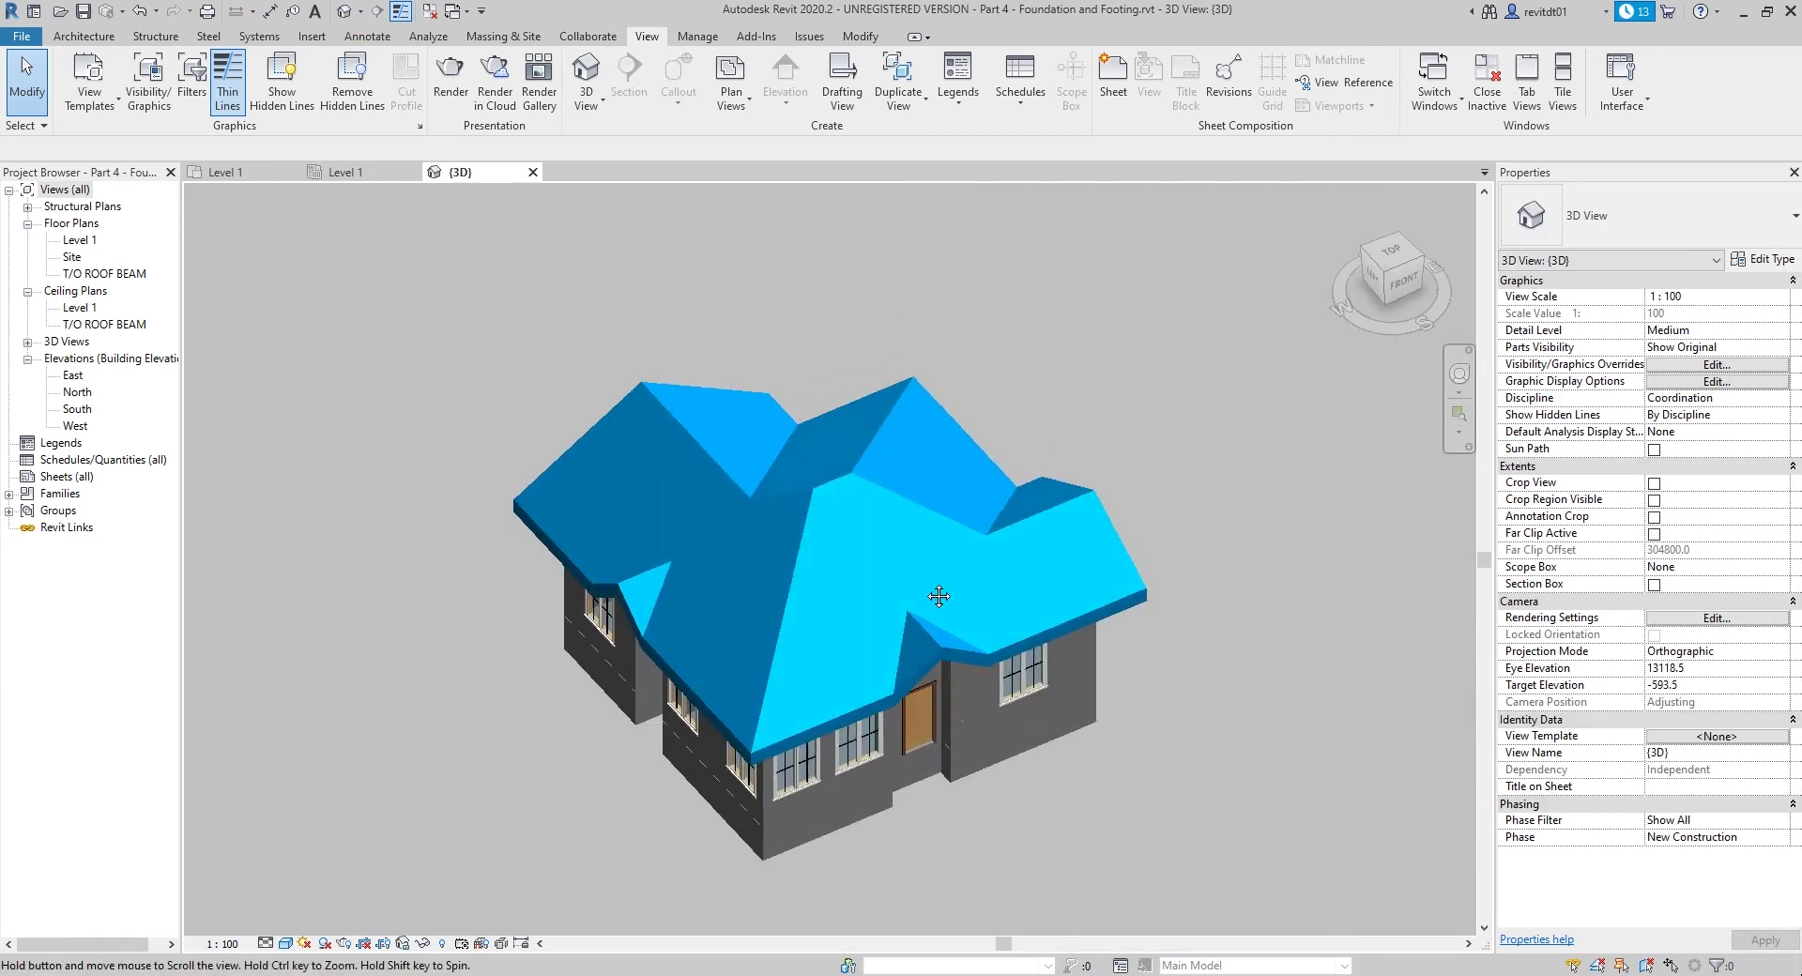
{"action": "scroll", "coordinate": [864, 692], "scroll_direction": "up", "scroll_amount": 2}
{"action": "scroll", "coordinate": [857, 813], "scroll_direction": "up", "scroll_amount": 3}
{"action": "mouse_move", "coordinate": [857, 813]}
{"action": "middle_mouse_down"}
{"action": "mouse_move", "coordinate": [917, 688]}
{"action": "mouse_move", "coordinate": [839, 824]}
{"action": "middle_mouse_up"}
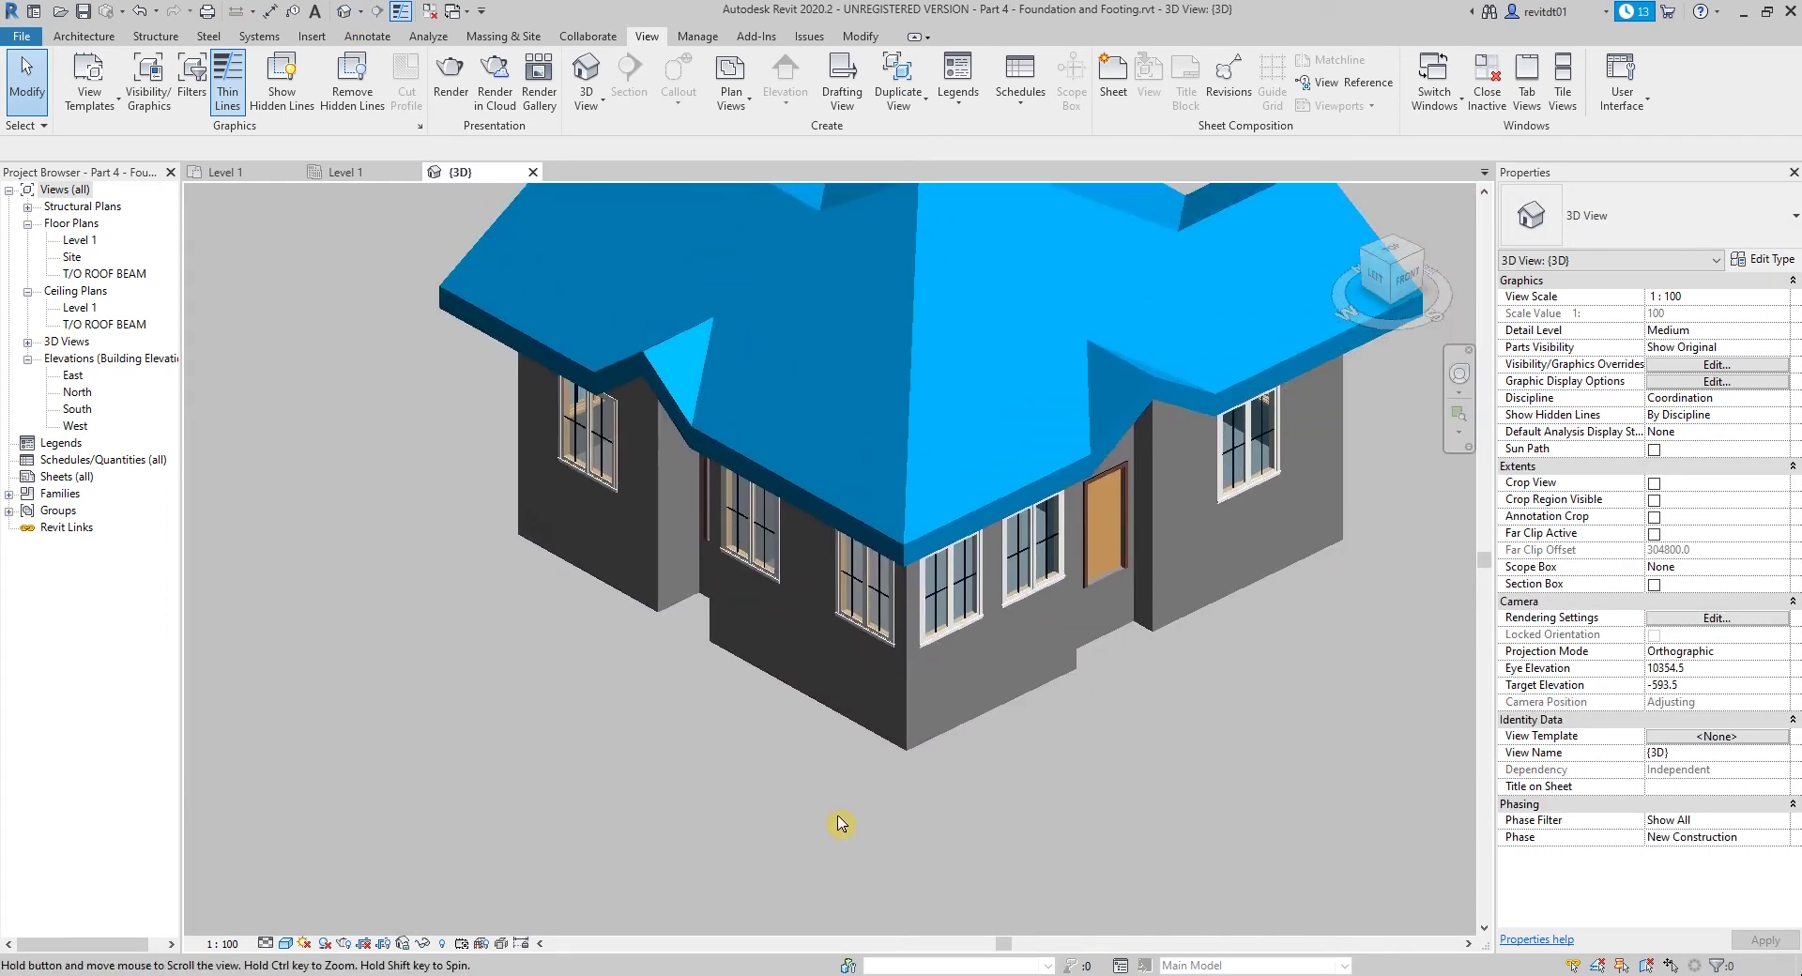
{"action": "key", "text": "Tab"}
{"action": "left_click", "coordinate": [913, 744]}
{"action": "mouse_move", "coordinate": [961, 776]}
{"action": "middle_mouse_down", "text": "shift"}
{"action": "mouse_move", "coordinate": [993, 573]}
{"action": "mouse_move", "coordinate": [918, 358]}
{"action": "mouse_move", "coordinate": [958, 535]}
{"action": "mouse_move", "coordinate": [917, 389]}
{"action": "mouse_move", "coordinate": [950, 554]}
{"action": "mouse_move", "coordinate": [905, 675]}
{"action": "middle_mouse_up", "text": "shift"}
{"action": "key", "text": "Escape"}
Step: Return to the Level 1 plan and restart Wall with the type list showing
{"action": "left_click", "coordinate": [532, 172]}
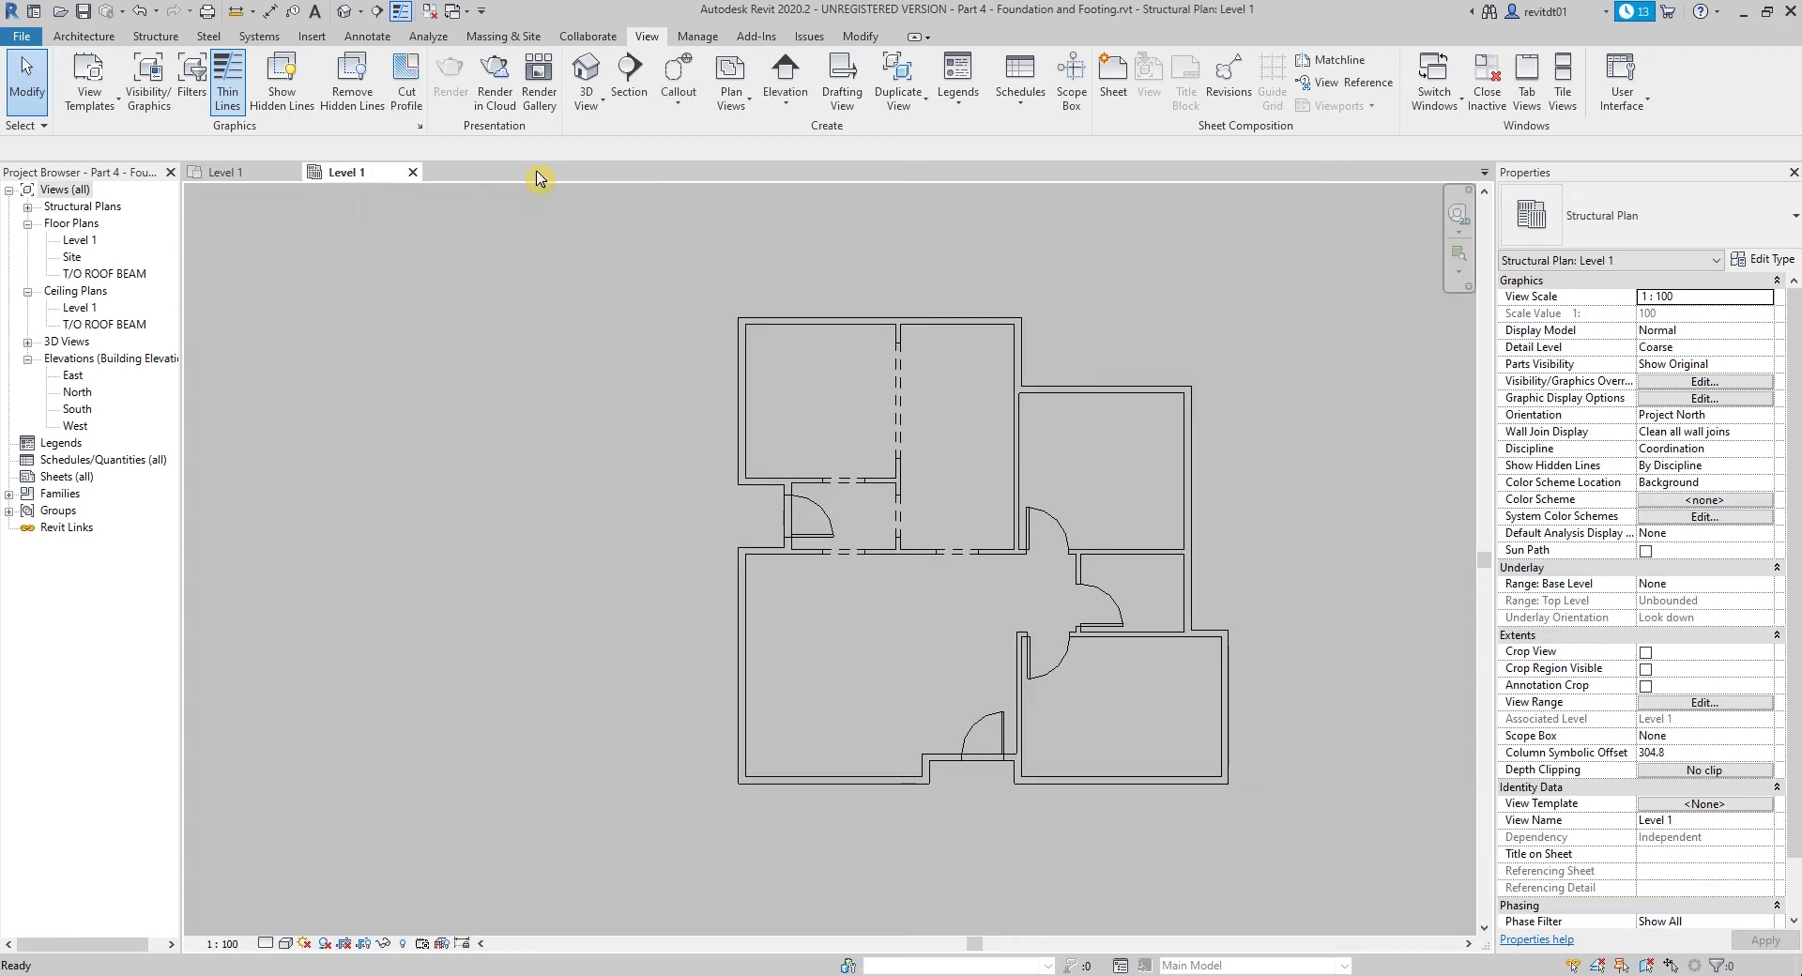
{"action": "middle_click_drag", "start_coordinate": [646, 476], "coordinate": [640, 474]}
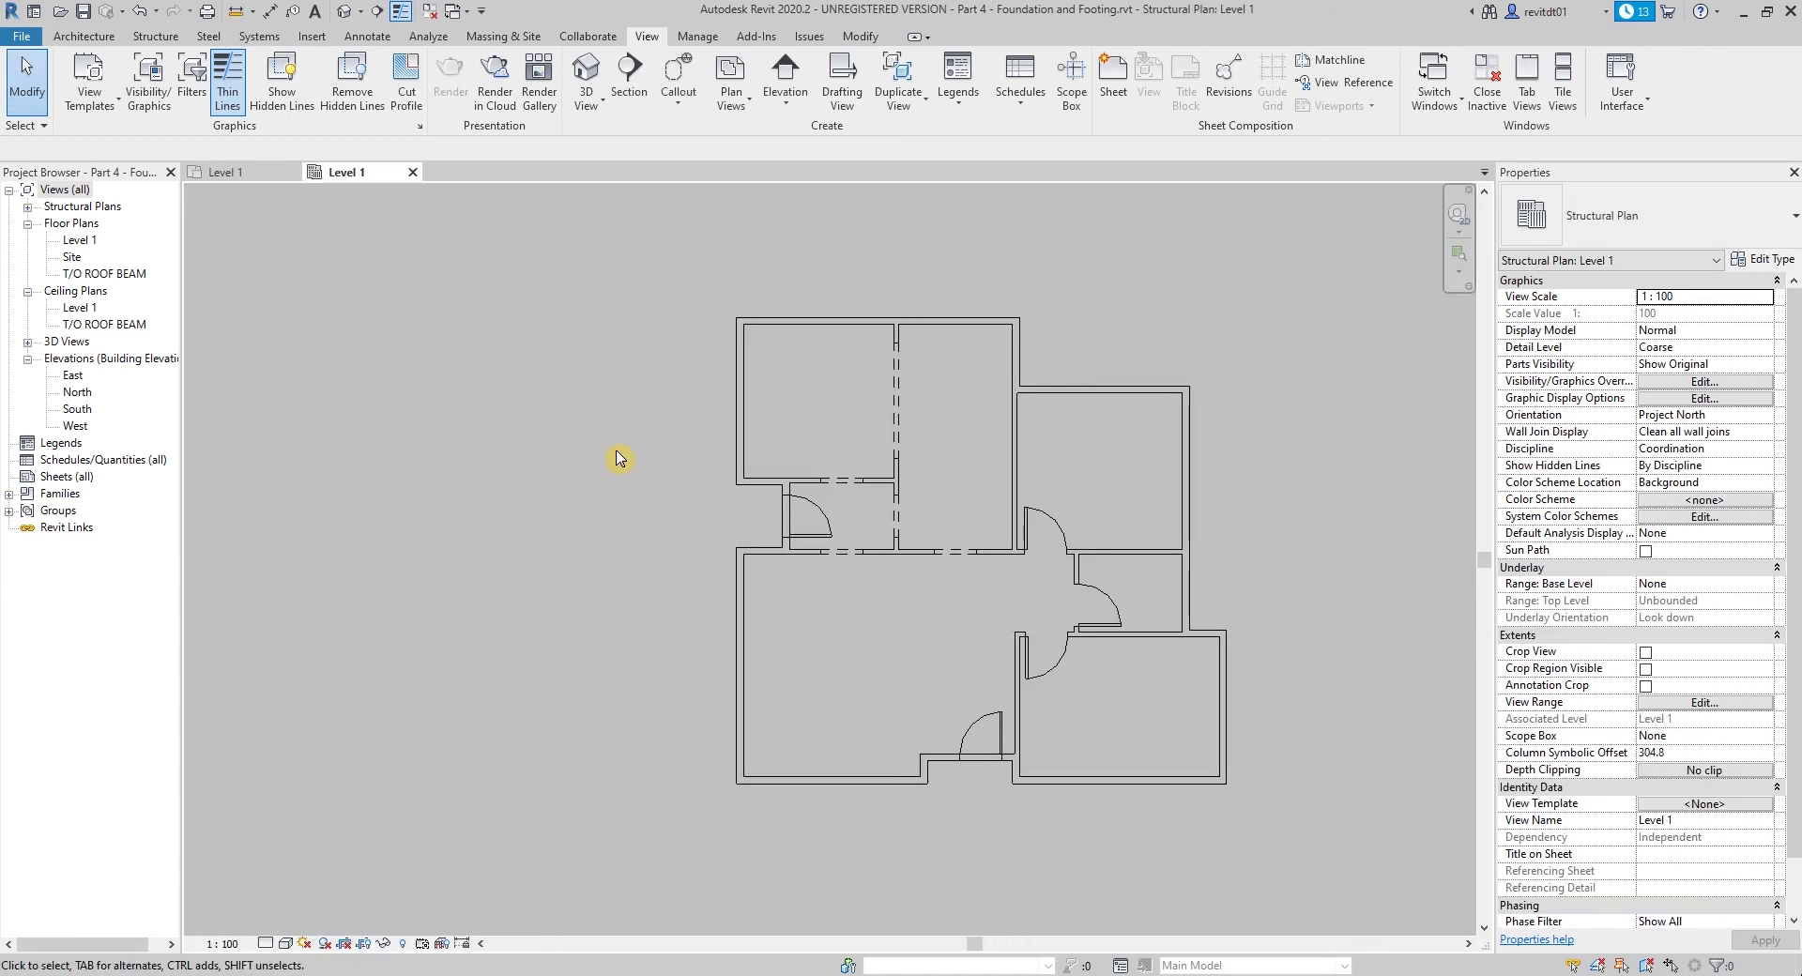
{"action": "scroll", "coordinate": [640, 518], "scroll_direction": "up", "scroll_amount": 2}
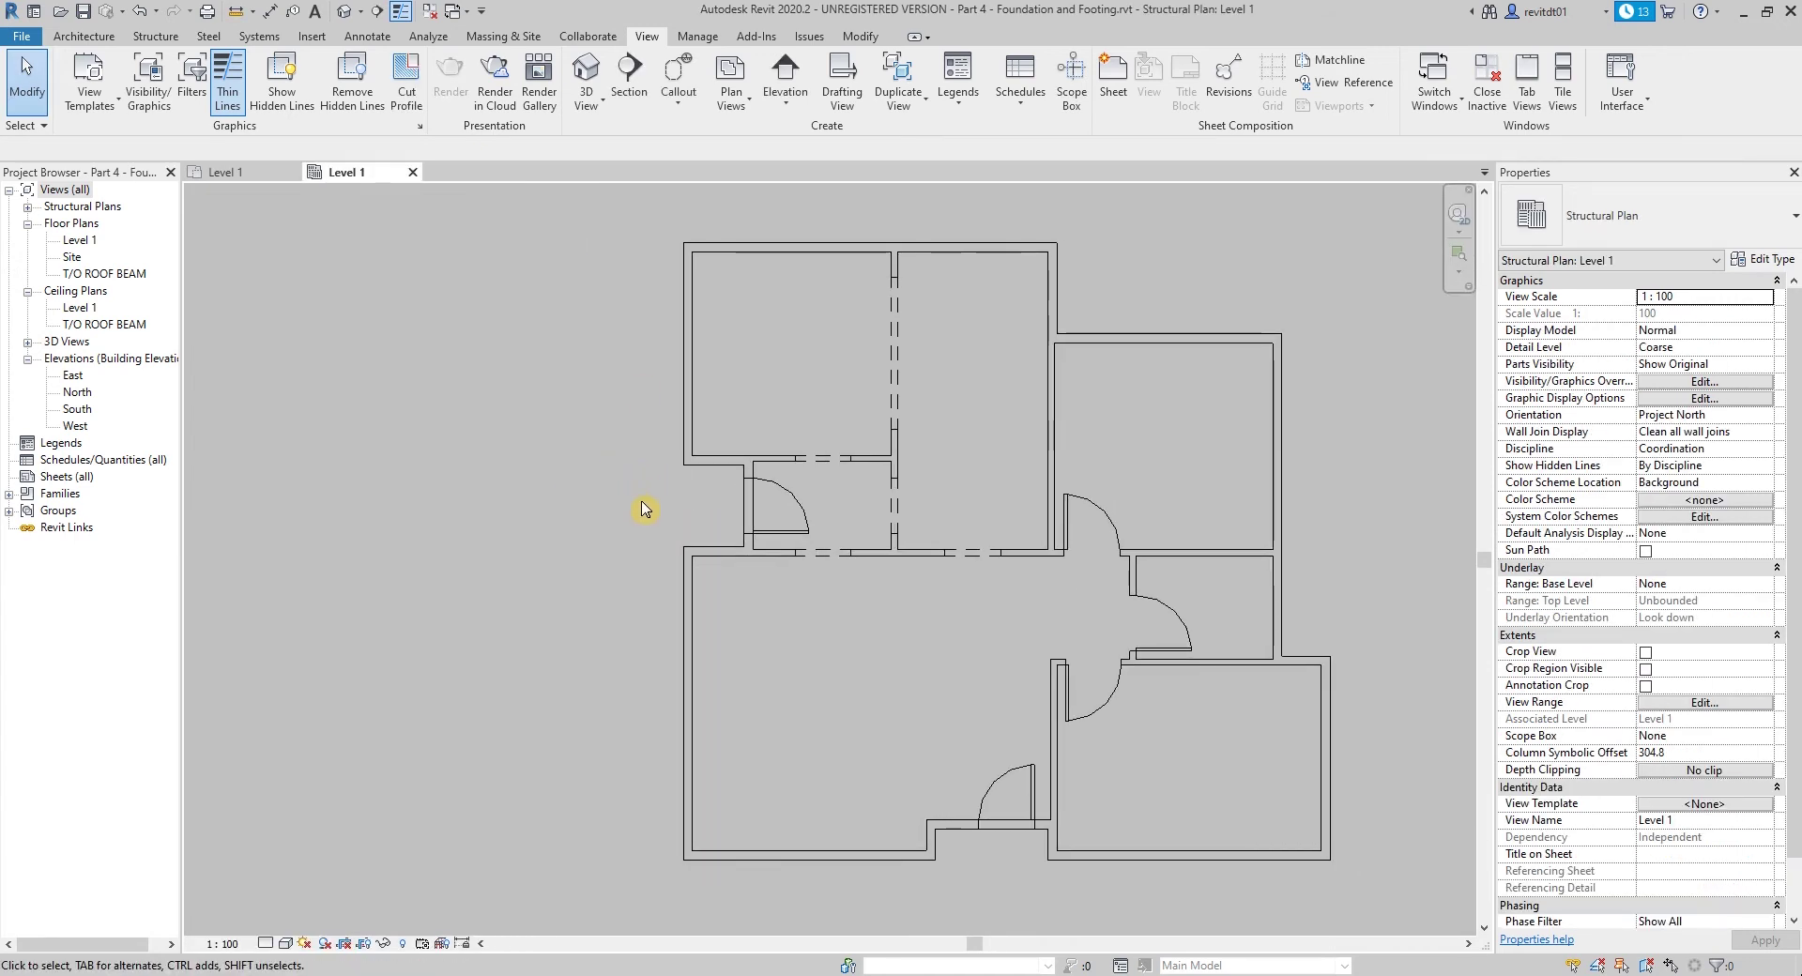
{"action": "scroll", "coordinate": [624, 495], "scroll_direction": "down", "scroll_amount": 1}
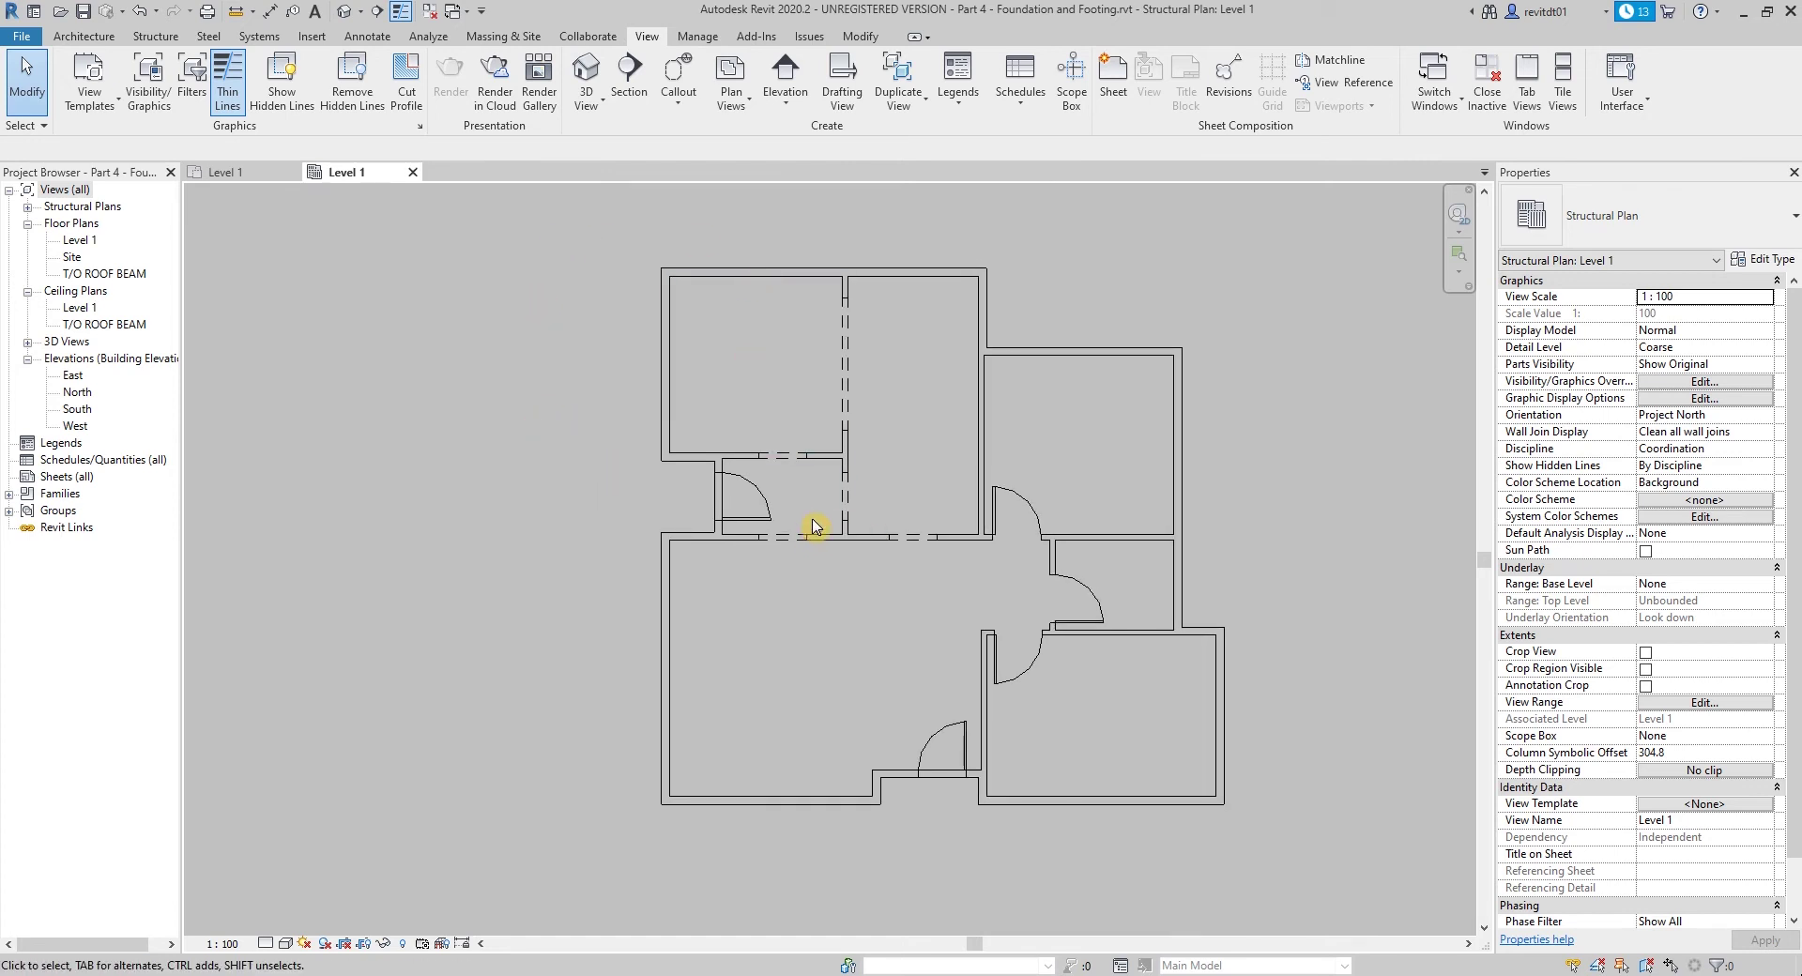
{"action": "scroll", "coordinate": [791, 521], "scroll_direction": "up", "scroll_amount": 2}
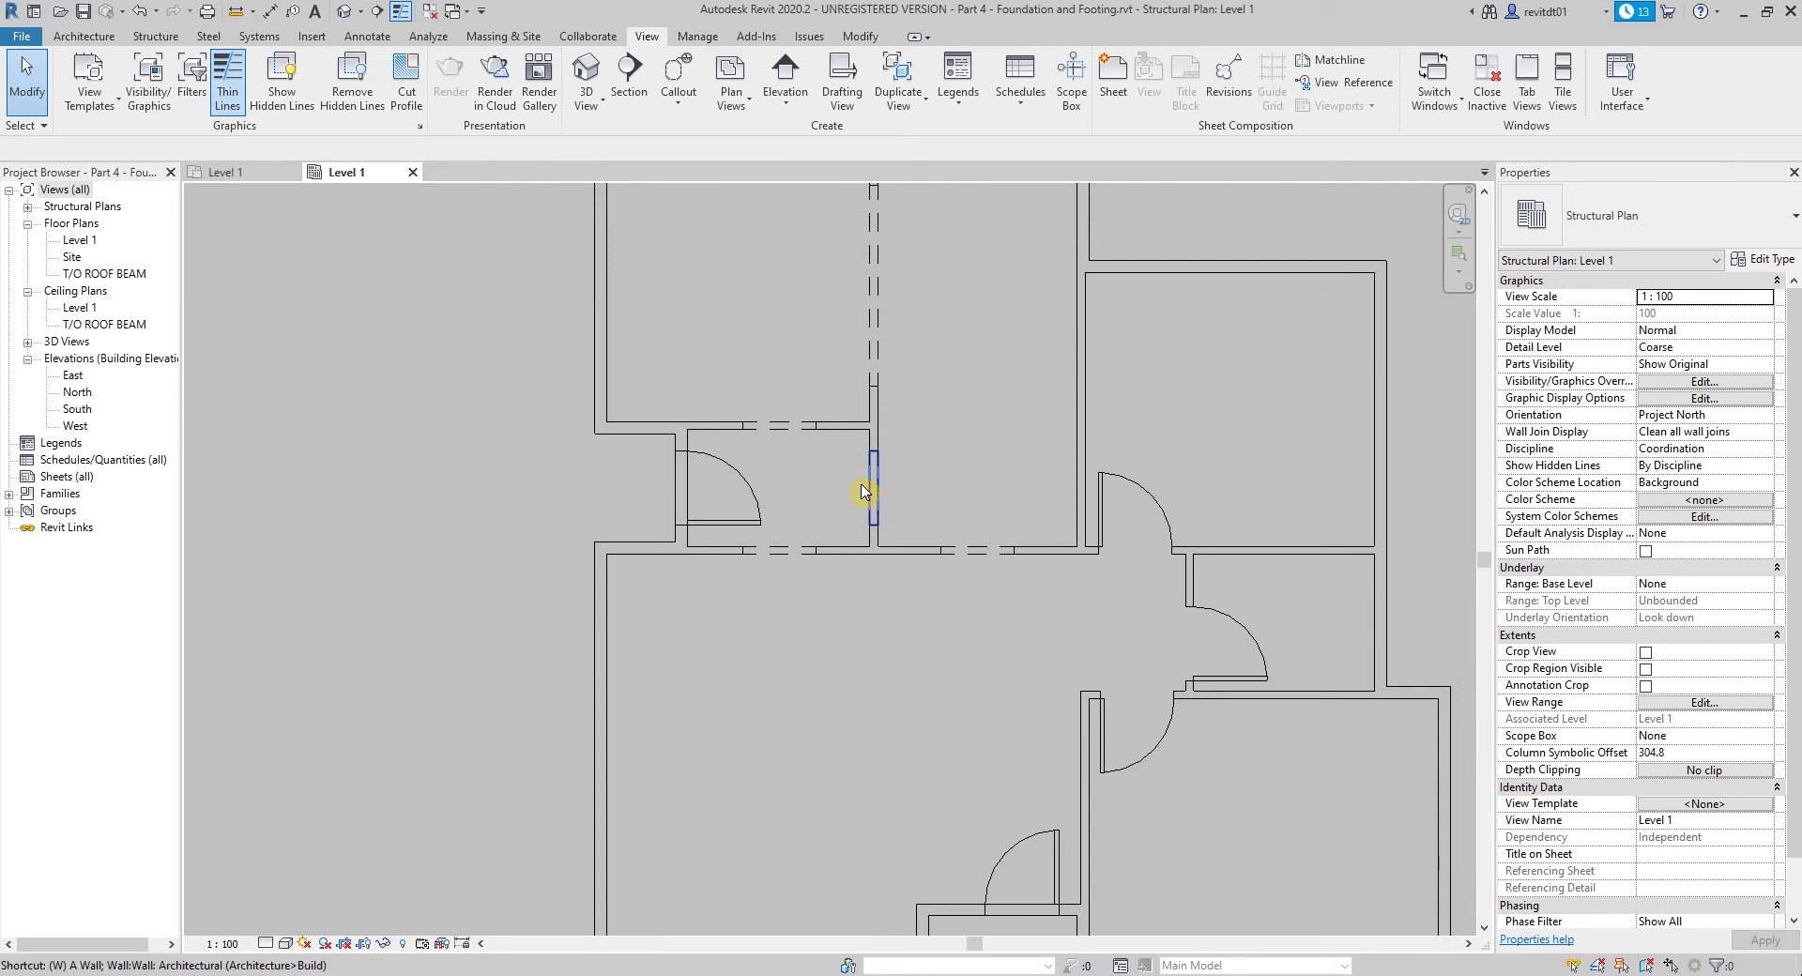
{"action": "key", "text": "w"}
{"action": "key", "text": "a"}
{"action": "left_click", "coordinate": [1692, 244]}
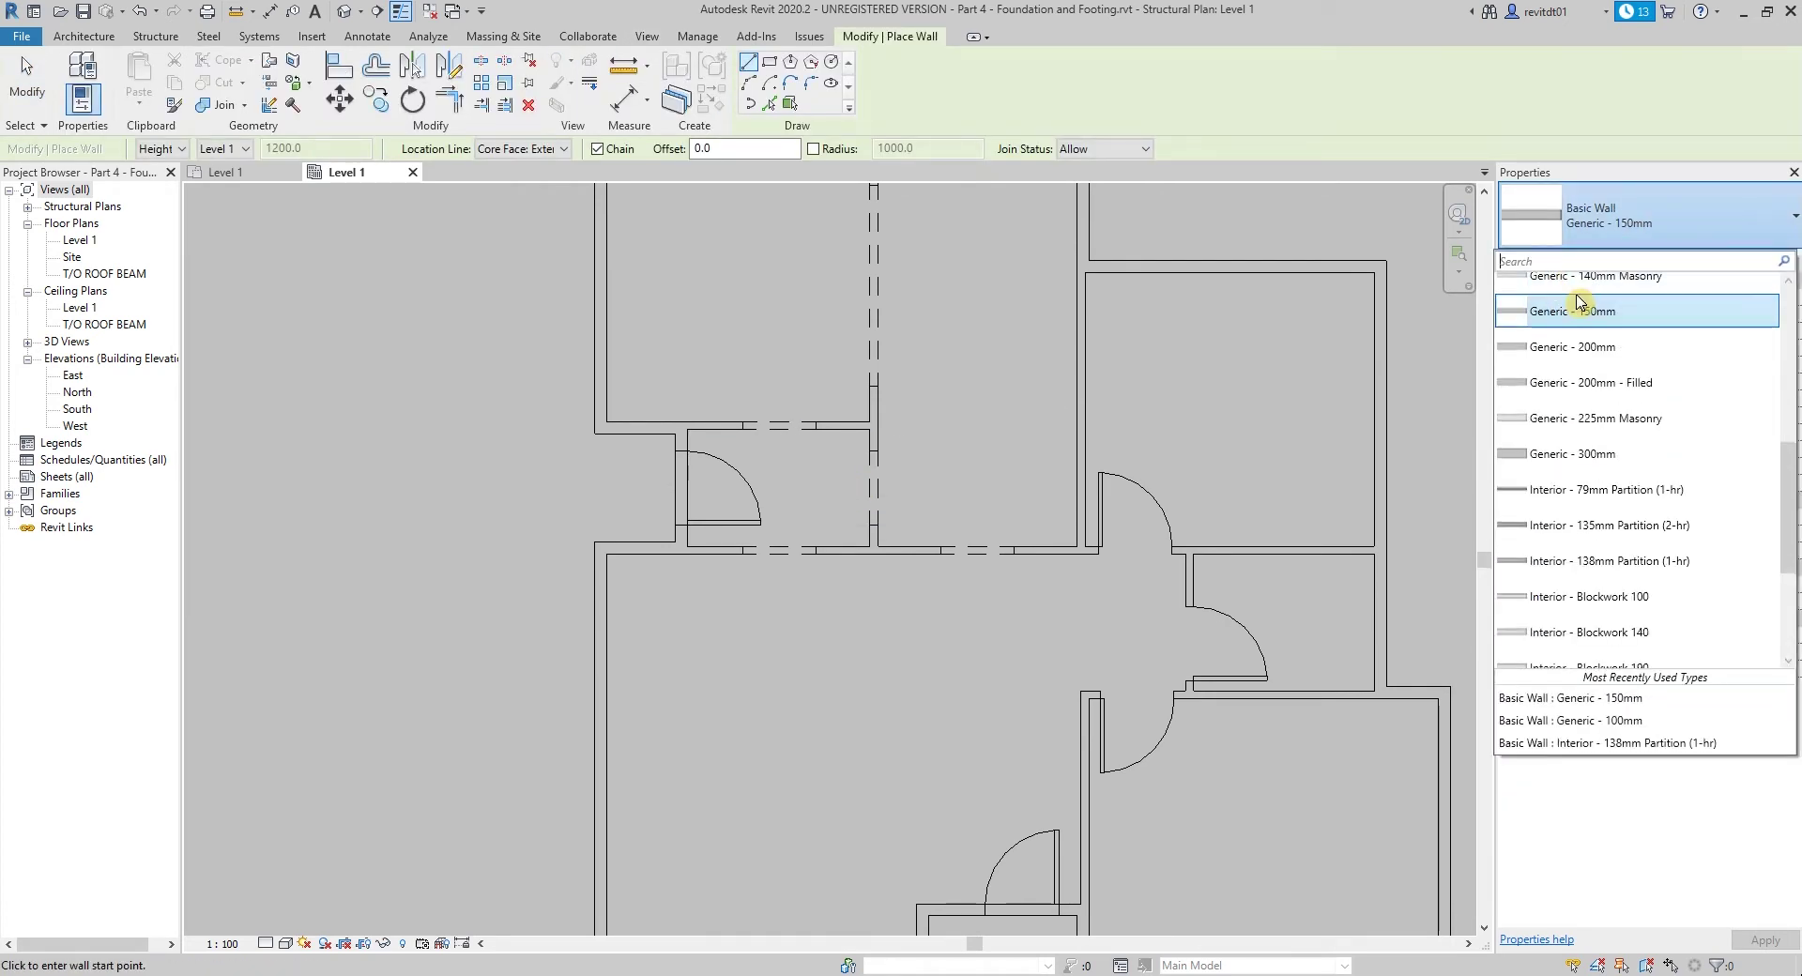
Step: Keep Generic - 150mm, then cancel a trial wall before it is built
{"action": "left_click", "coordinate": [720, 415]}
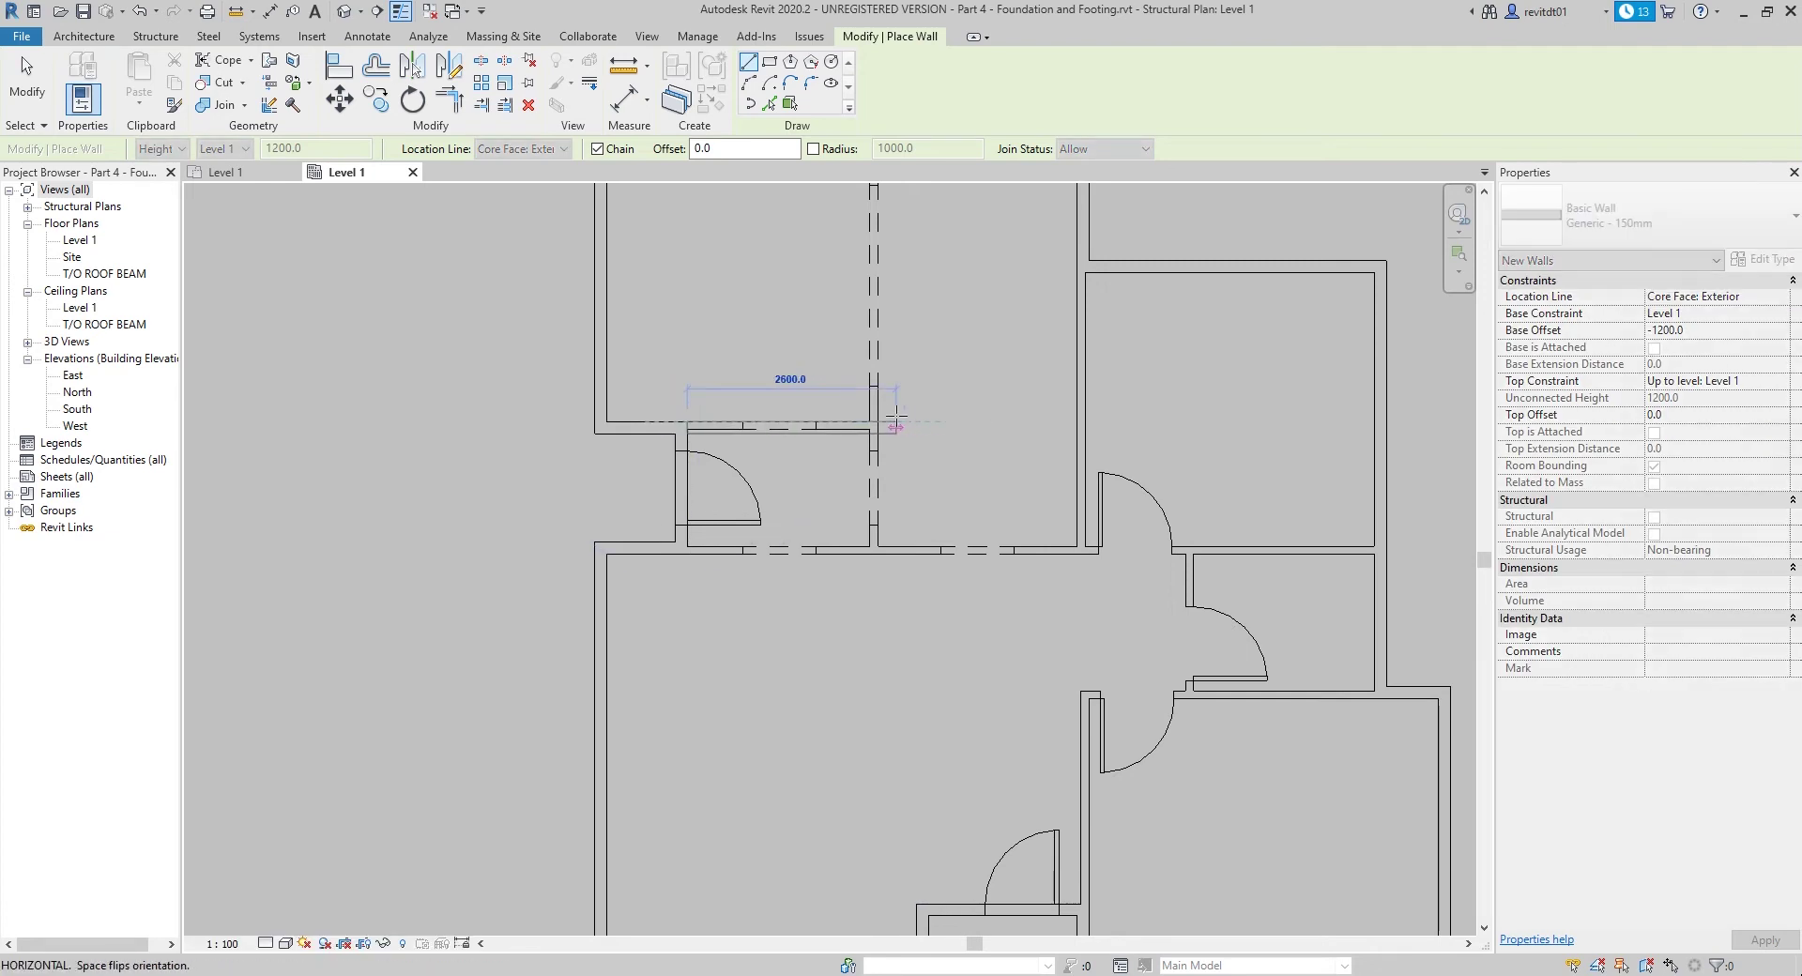
{"action": "left_click", "coordinate": [802, 432]}
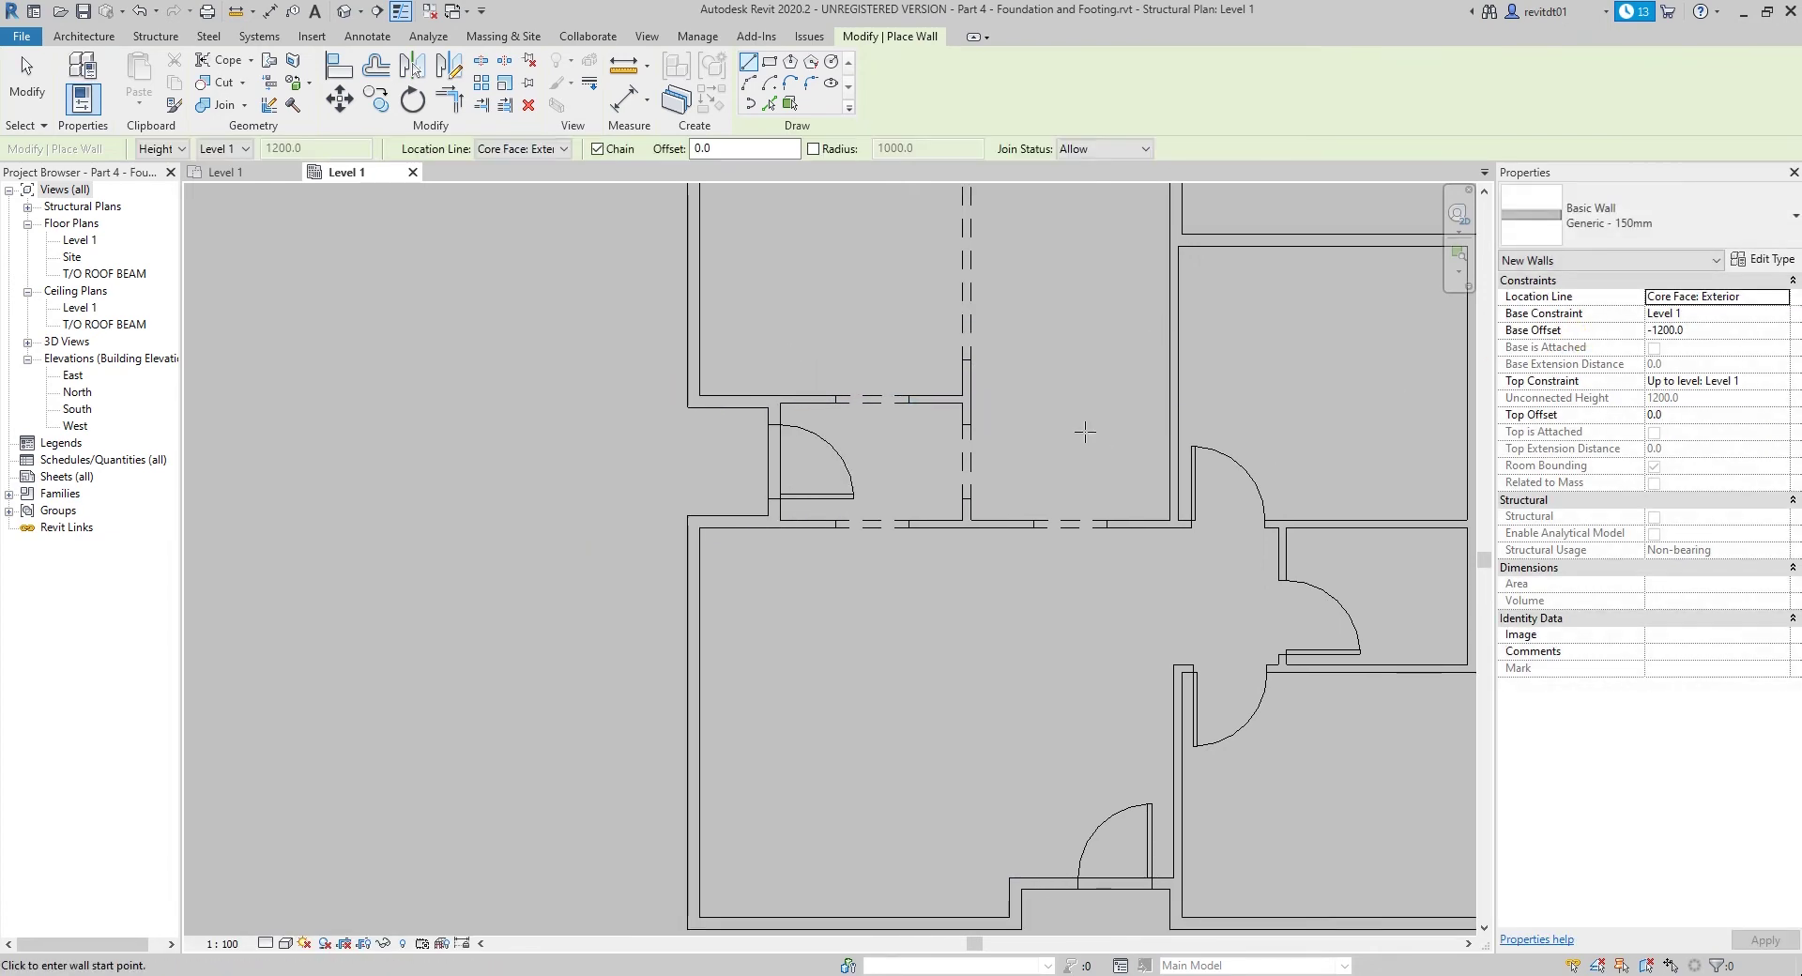
{"action": "scroll", "coordinate": [1126, 441], "scroll_direction": "down", "scroll_amount": 2}
{"action": "scroll", "coordinate": [976, 300], "scroll_direction": "up", "scroll_amount": 2}
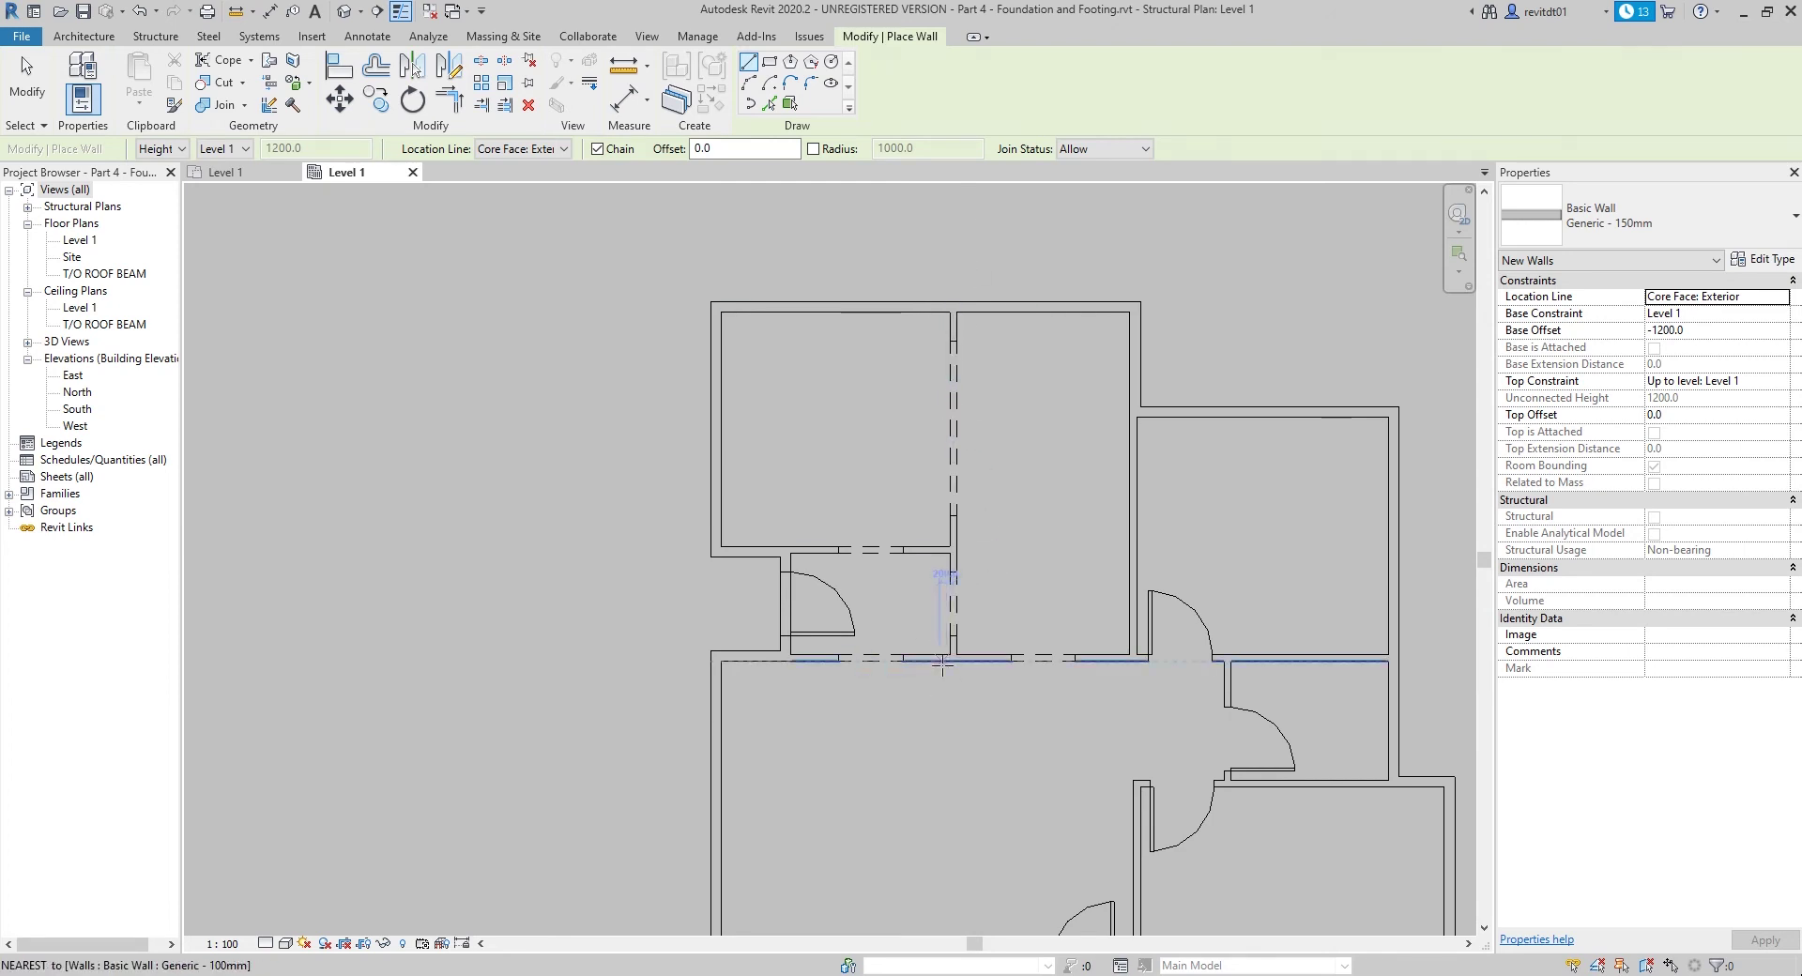
{"action": "scroll", "coordinate": [962, 652], "scroll_direction": "up", "scroll_amount": 1}
{"action": "left_click", "coordinate": [1026, 282]}
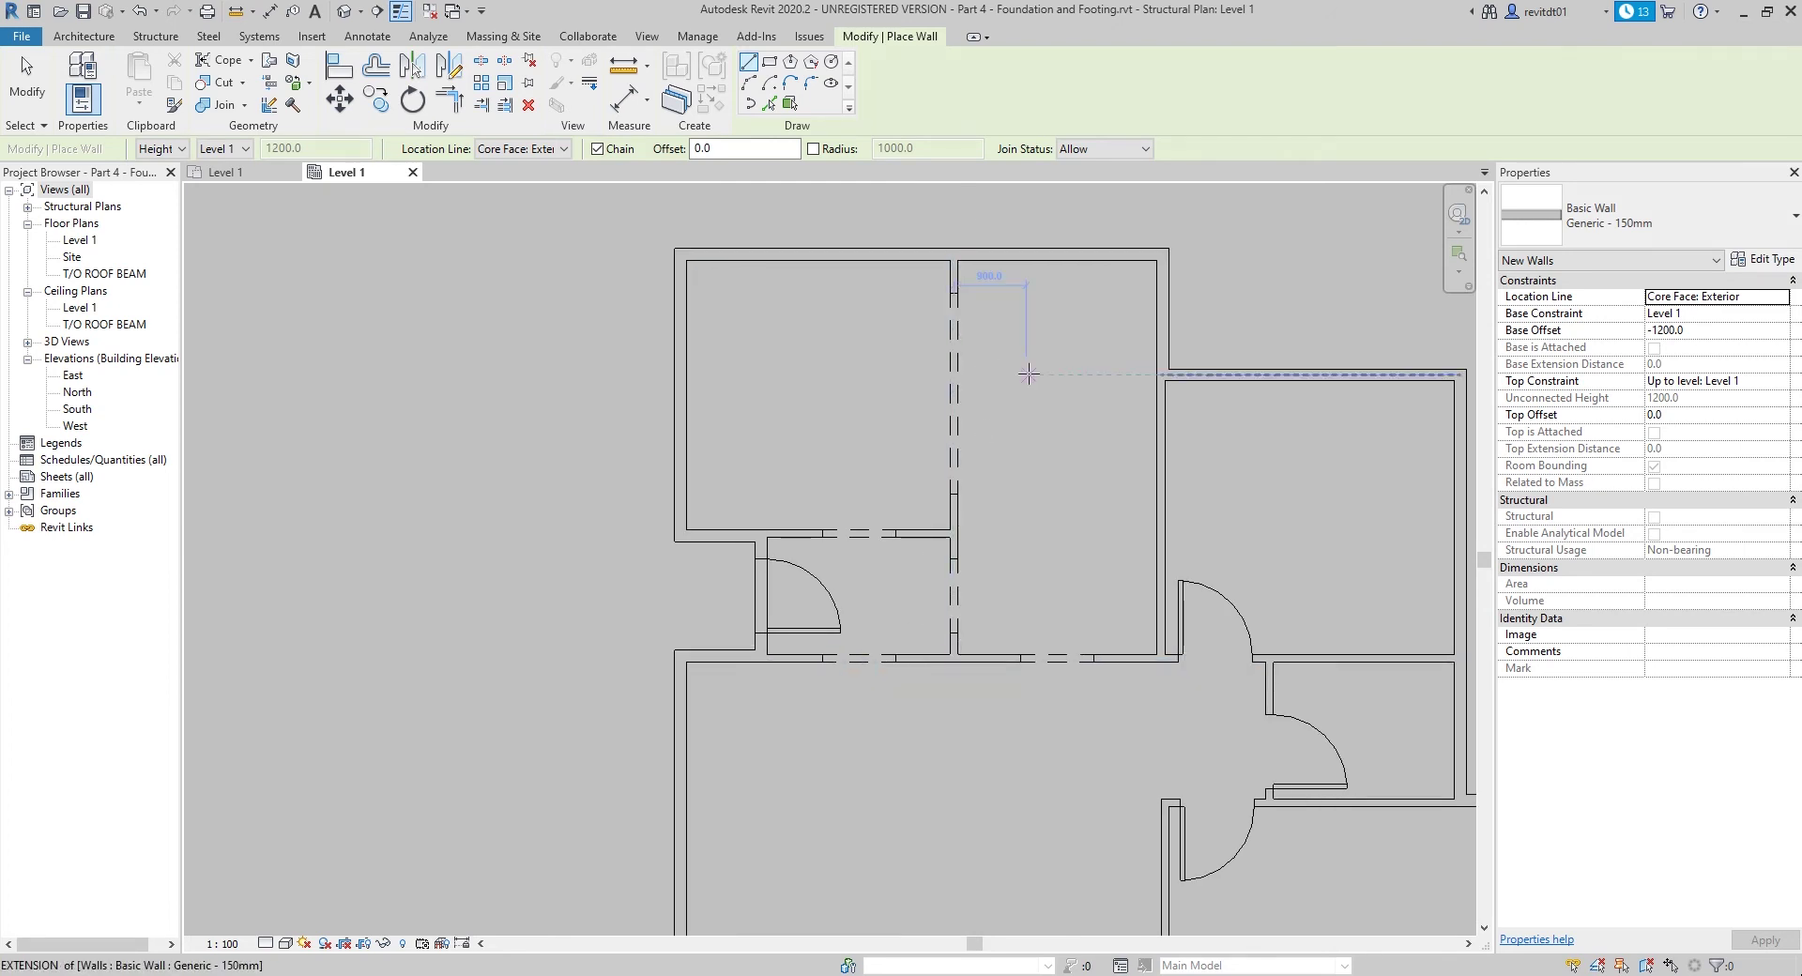
{"action": "key", "text": "Escape"}
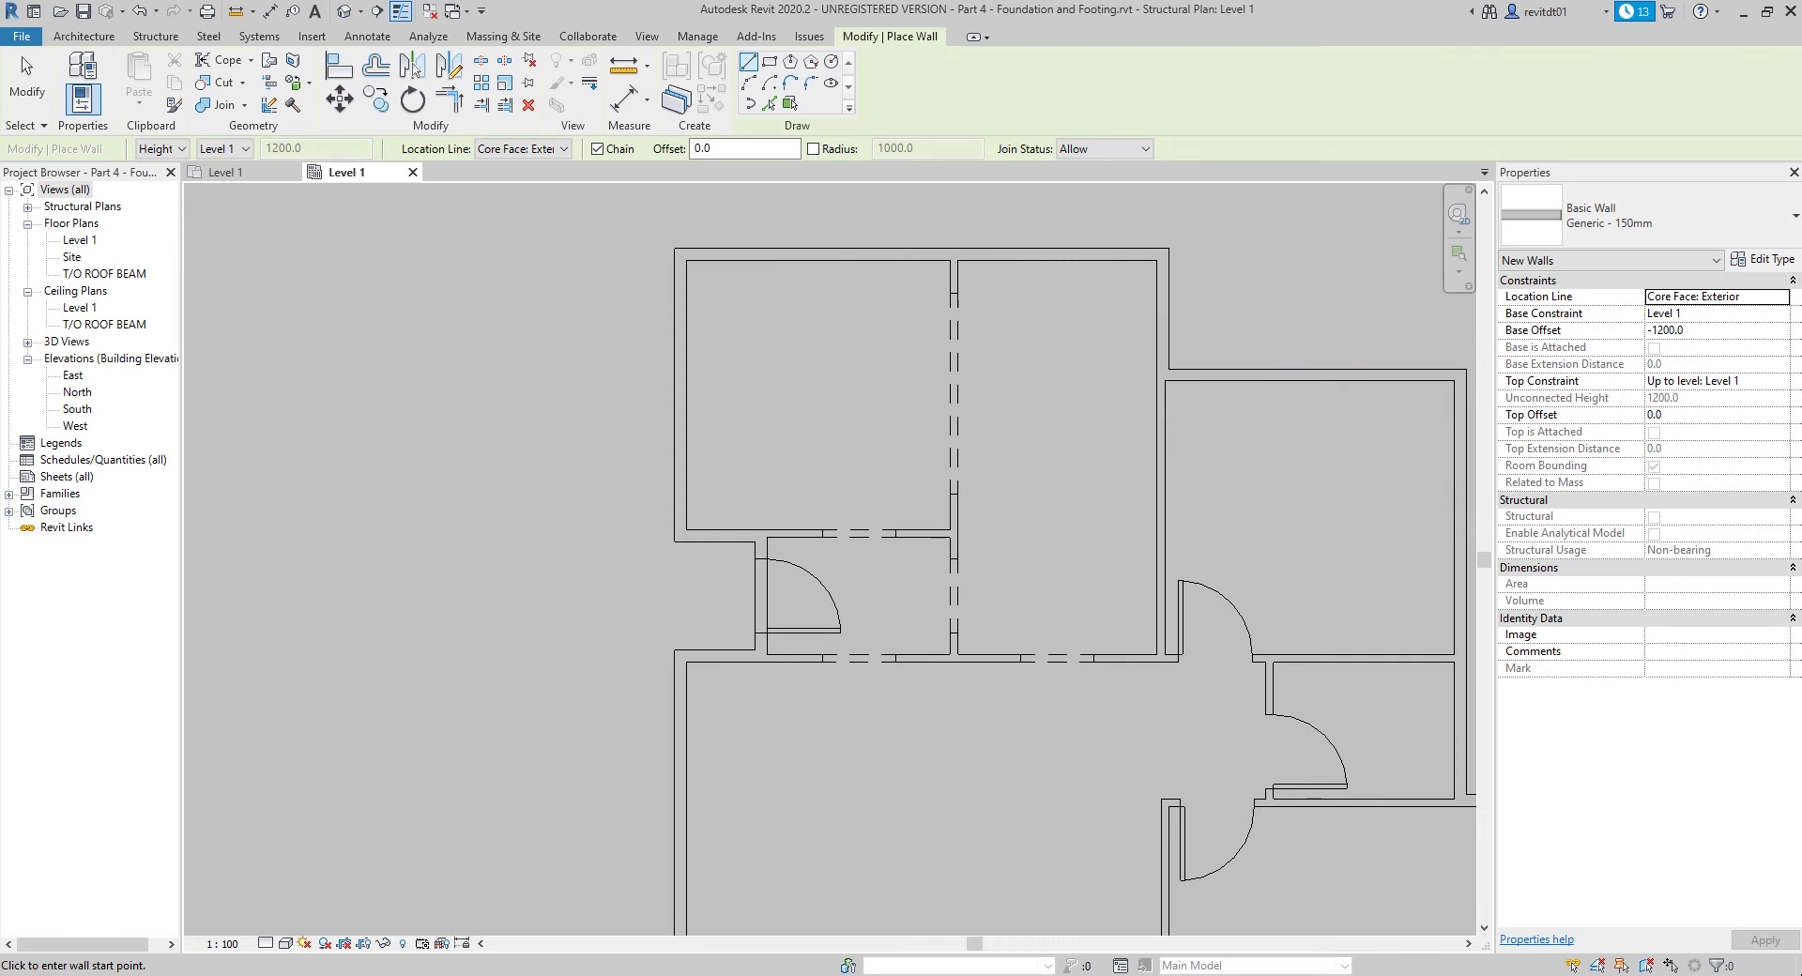
Step: Set Location Line to Core Centerline and discard a misplaced wall start
{"action": "left_click", "coordinate": [1786, 299]}
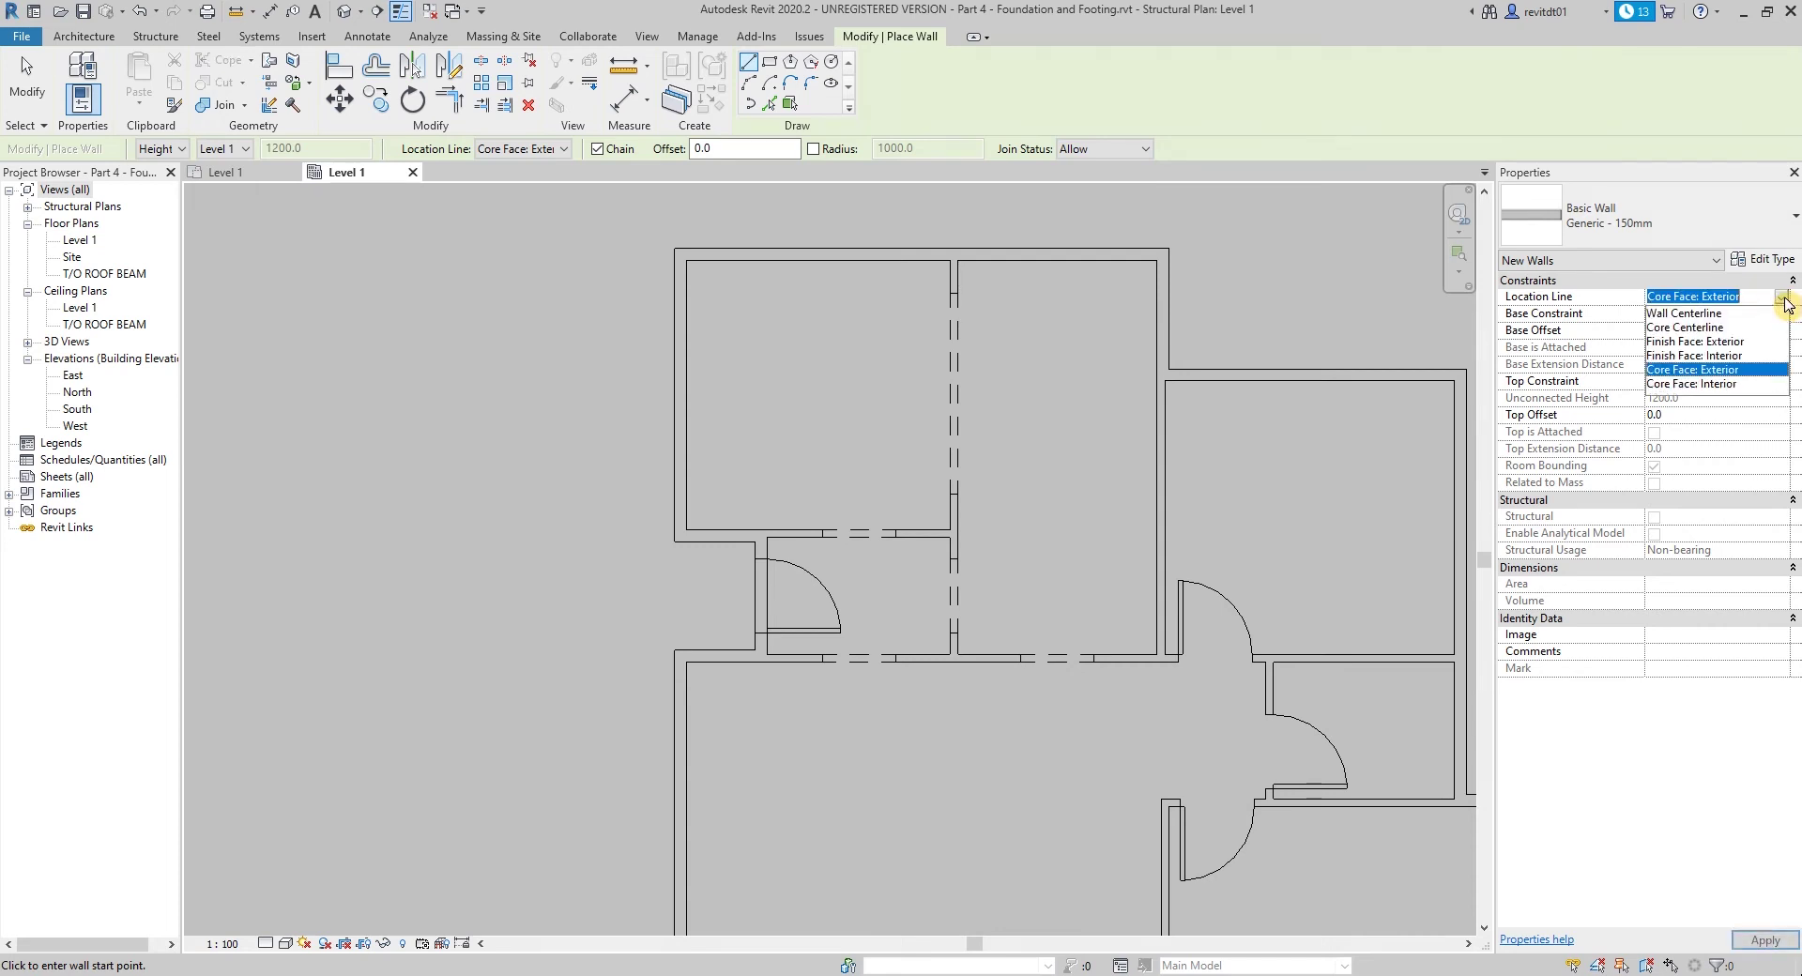
{"action": "left_click", "coordinate": [1715, 328]}
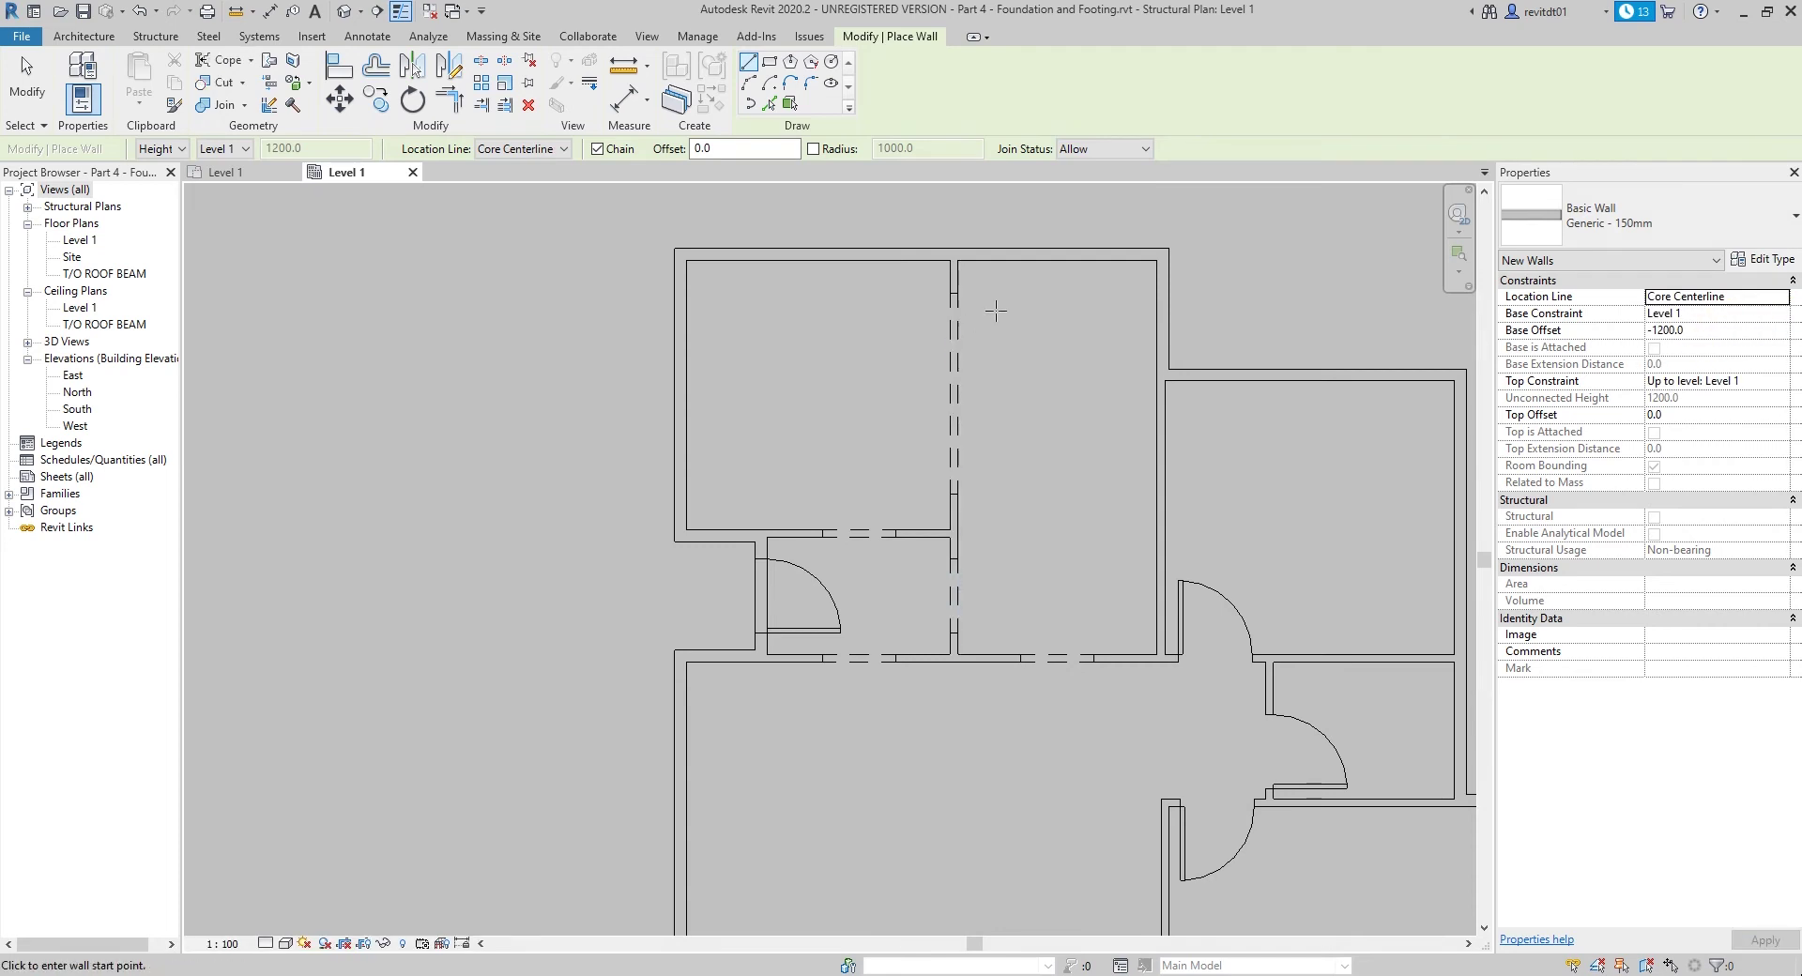
{"action": "scroll", "coordinate": [990, 302], "scroll_direction": "up", "scroll_amount": 2}
{"action": "left_click", "coordinate": [1014, 267]}
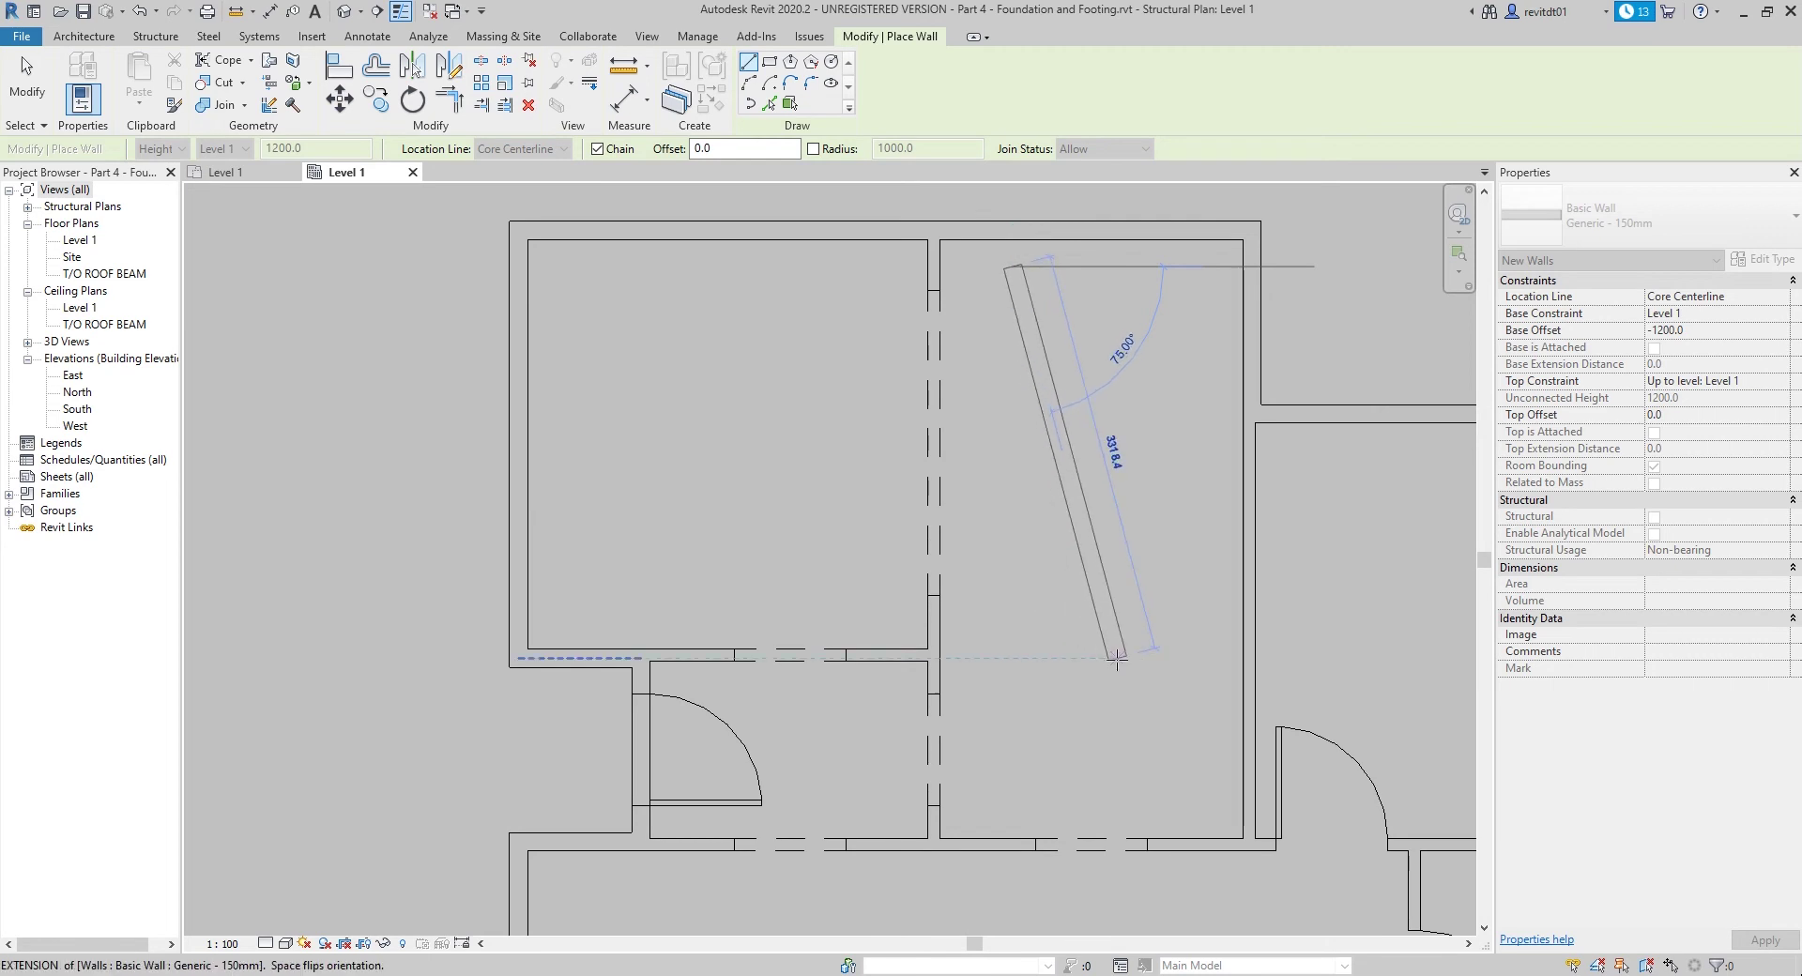
{"action": "key", "text": "Escape"}
Step: Draw the foundation wall from the top exterior wall down to the lower wall
{"action": "scroll", "coordinate": [929, 242], "scroll_direction": "up", "scroll_amount": 1}
{"action": "left_click", "coordinate": [937, 235]}
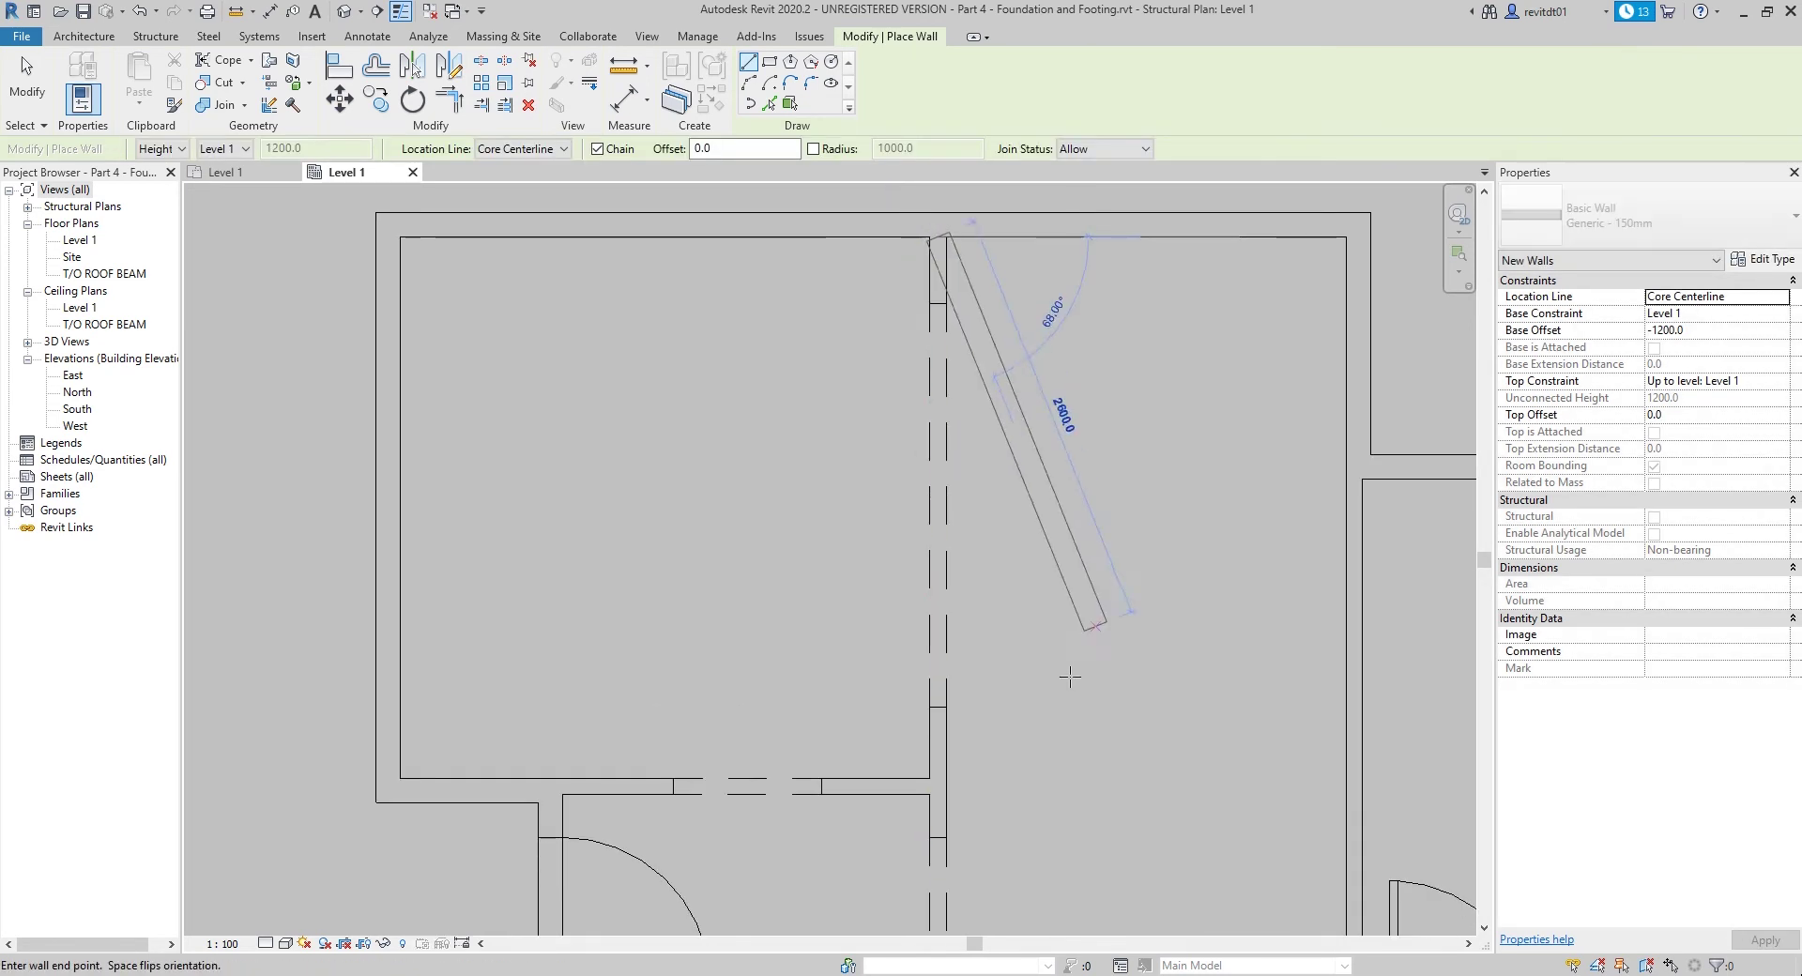
{"action": "scroll", "coordinate": [1066, 675], "scroll_direction": "down", "scroll_amount": 1}
{"action": "left_click", "coordinate": [980, 756]}
{"action": "key", "text": "Escape"}
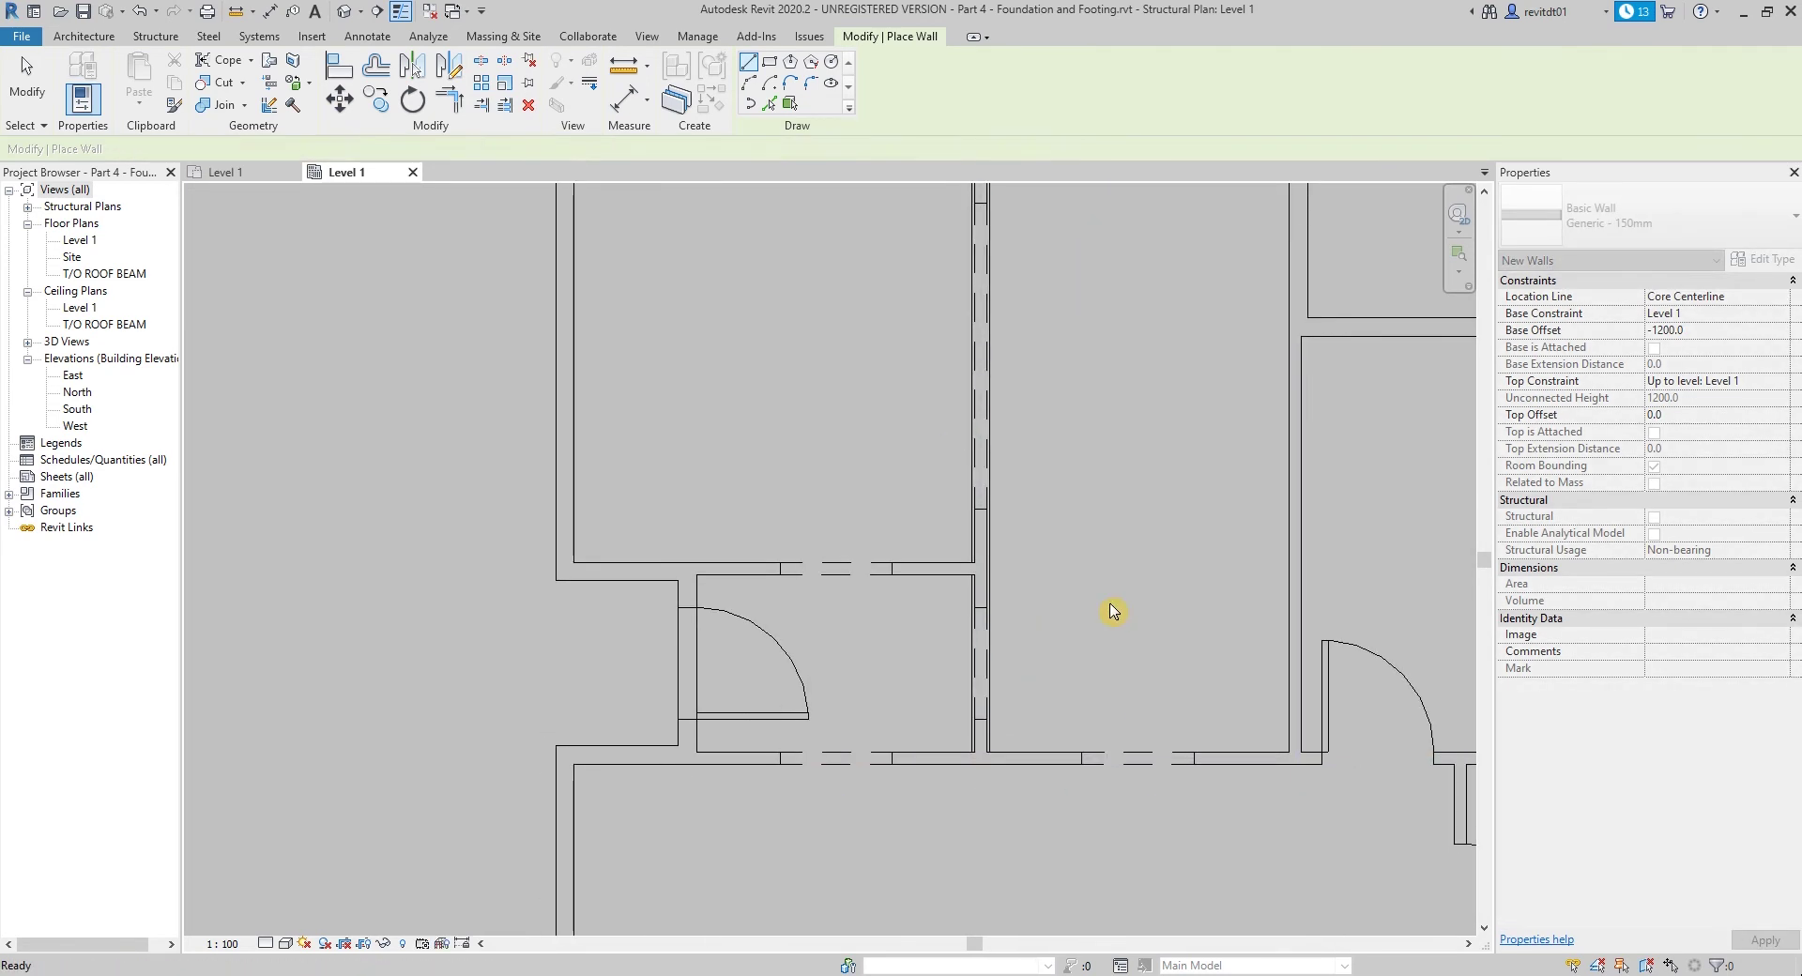
Step: Abandon a wall started beside the door and exit wall placement
{"action": "scroll", "coordinate": [1005, 503], "scroll_direction": "down", "scroll_amount": 1}
{"action": "scroll", "coordinate": [1054, 636], "scroll_direction": "up", "scroll_amount": 2}
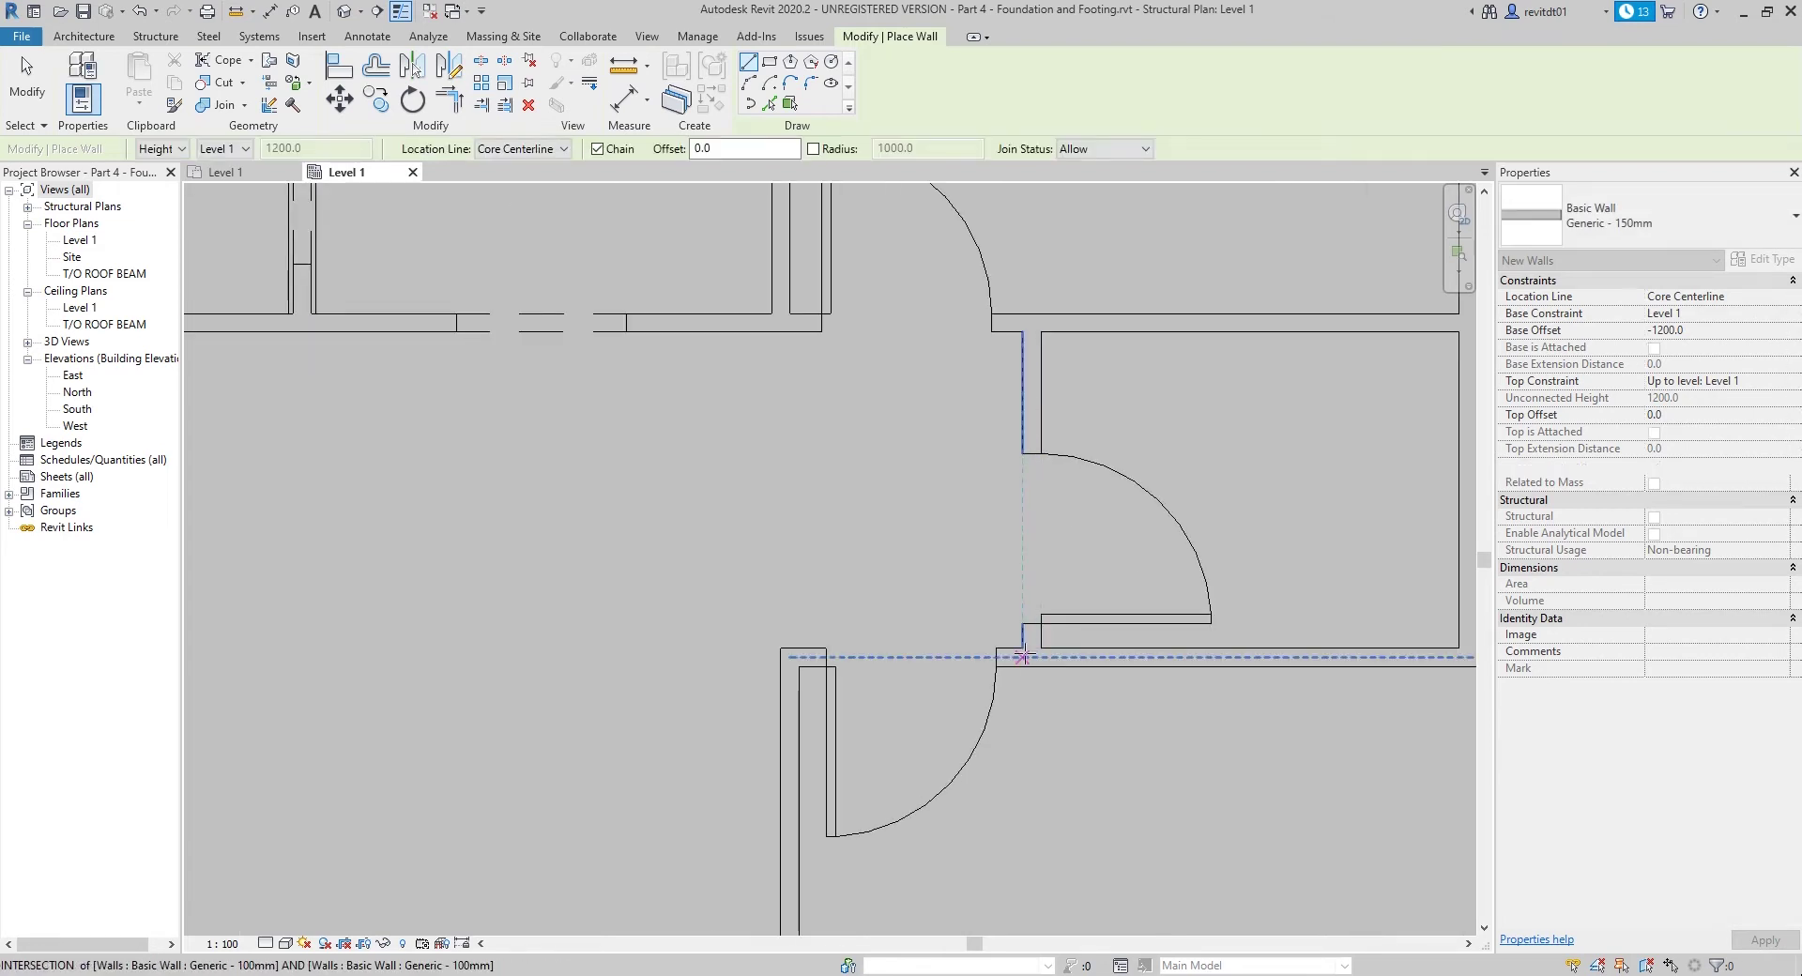
{"action": "scroll", "coordinate": [1027, 657], "scroll_direction": "up", "scroll_amount": 2}
{"action": "left_click", "coordinate": [1032, 651]}
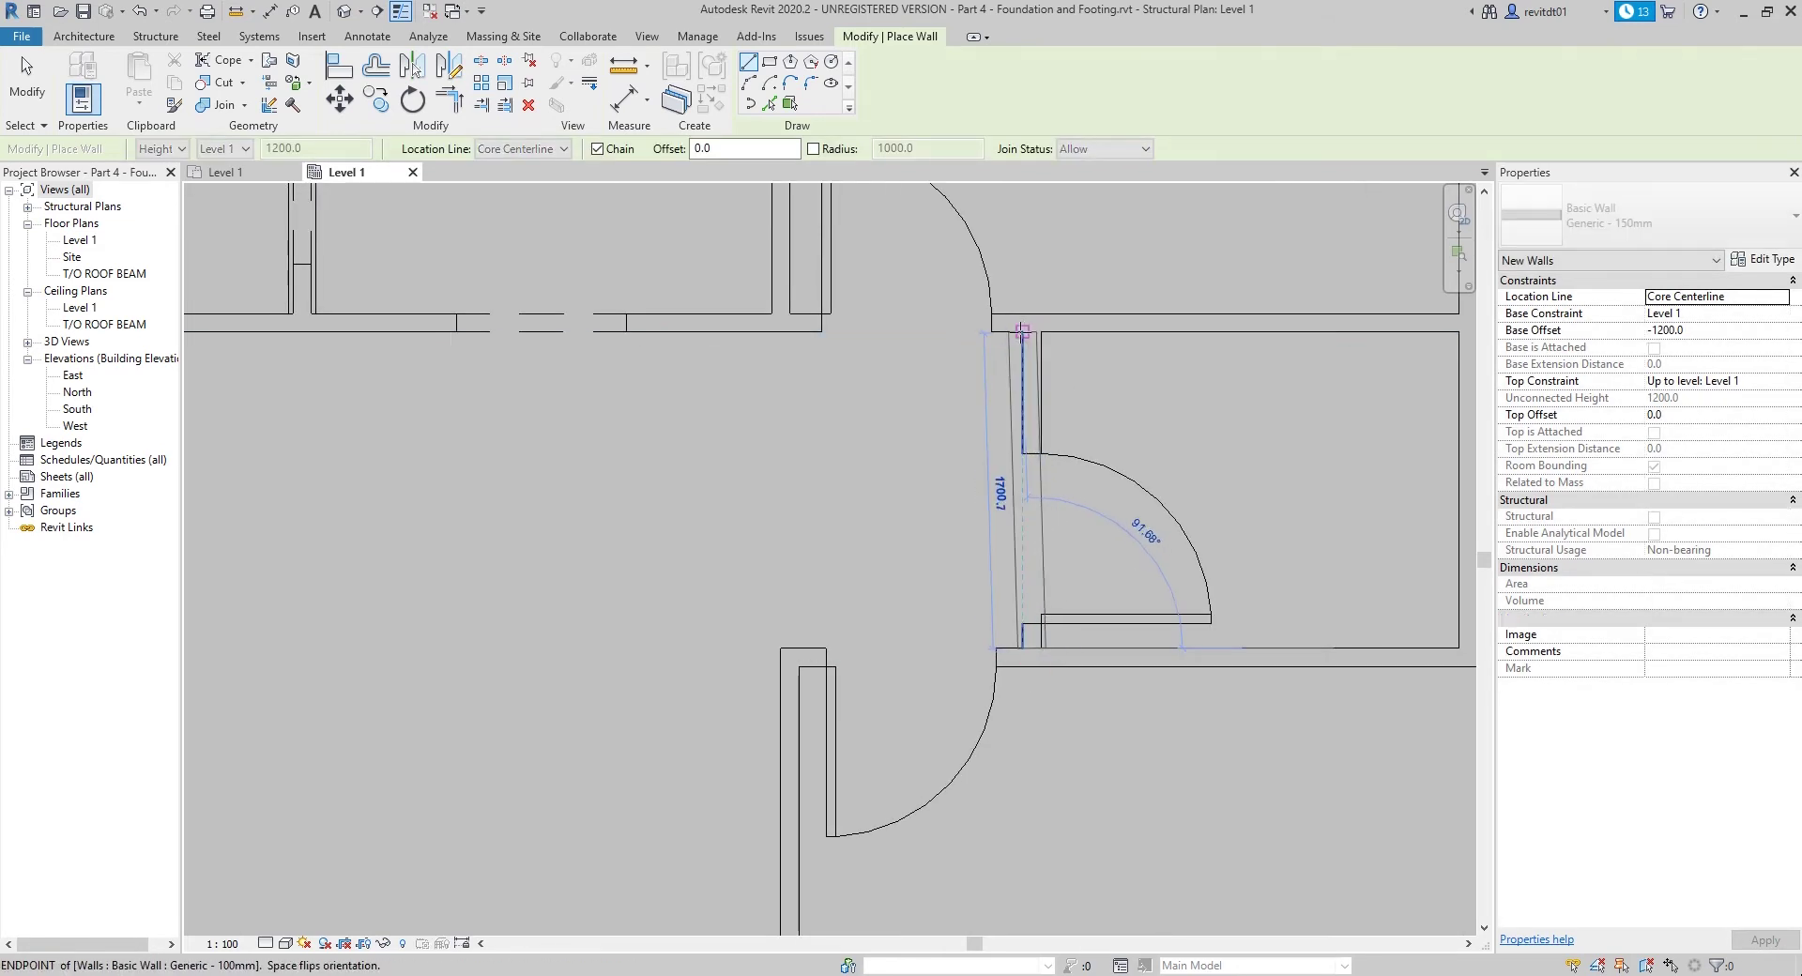
{"action": "scroll", "coordinate": [1164, 488], "scroll_direction": "down", "scroll_amount": 2}
{"action": "scroll", "coordinate": [965, 475], "scroll_direction": "up", "scroll_amount": 2}
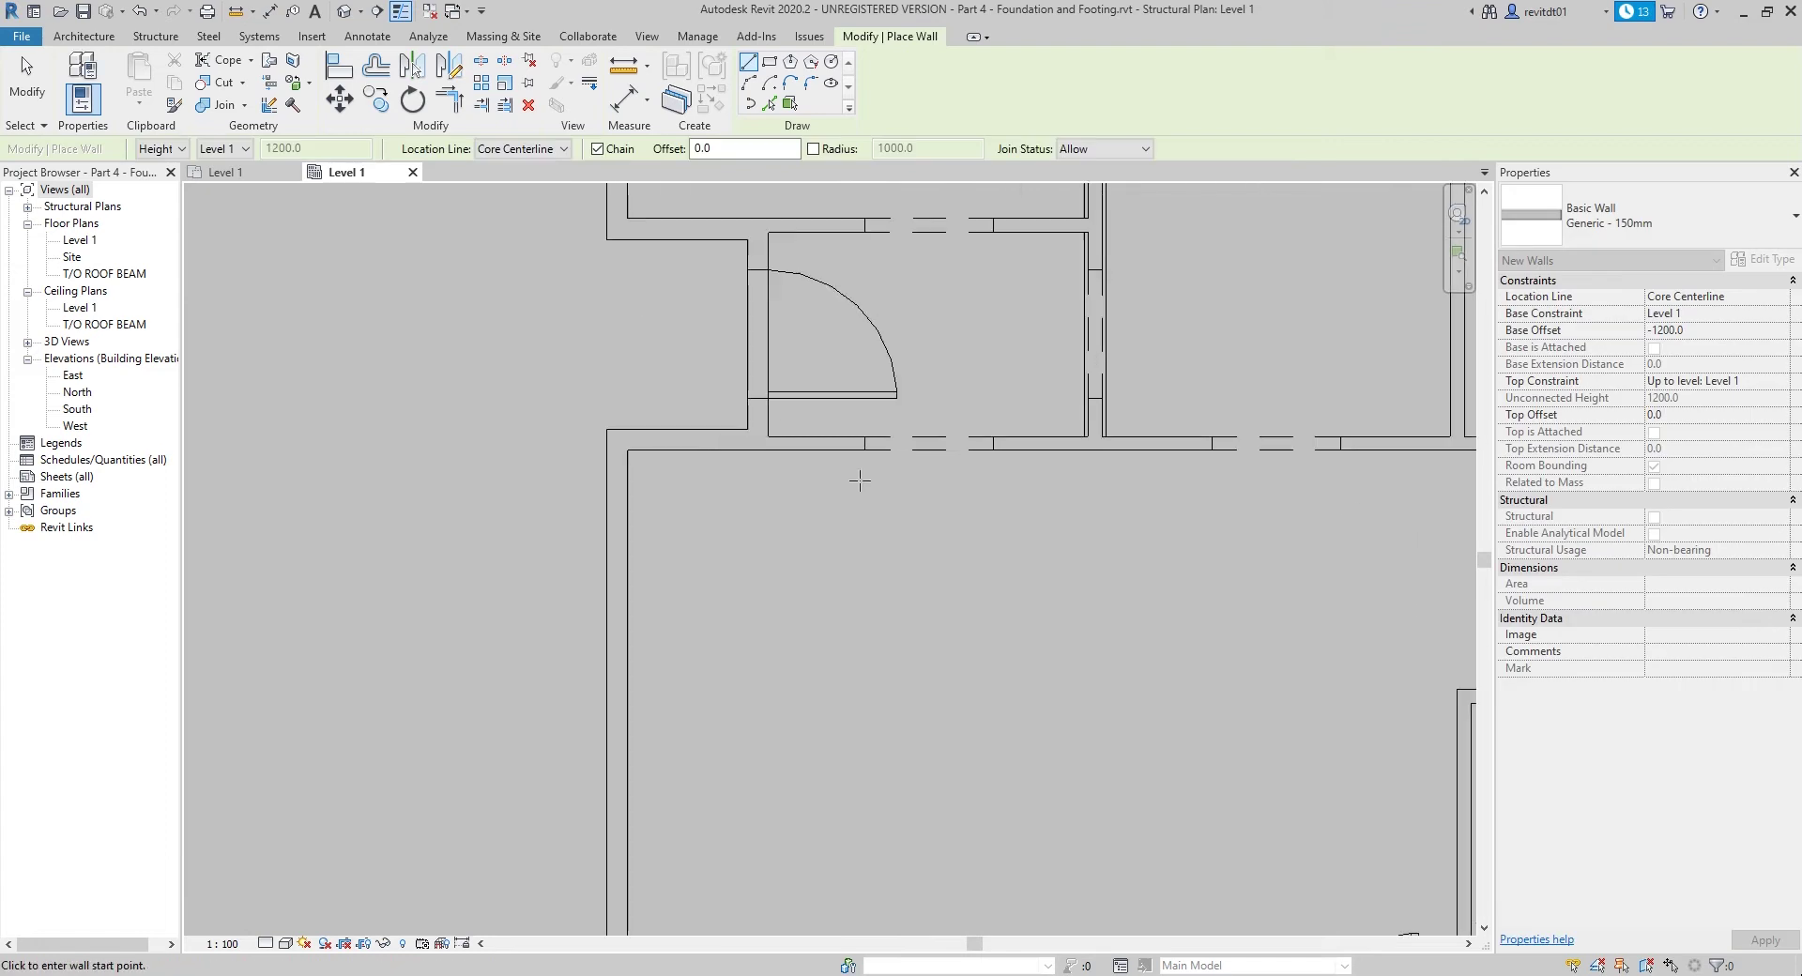
{"action": "scroll", "coordinate": [892, 450], "scroll_direction": "up", "scroll_amount": 1}
{"action": "key", "text": "Escape"}
{"action": "key", "text": "Escape"}
Step: Draw a 1960 mm Generic 150mm wall along the upper room's top partition
{"action": "scroll", "coordinate": [848, 416], "scroll_direction": "up", "scroll_amount": 1}
{"action": "scroll", "coordinate": [847, 416], "scroll_direction": "down", "scroll_amount": 2}
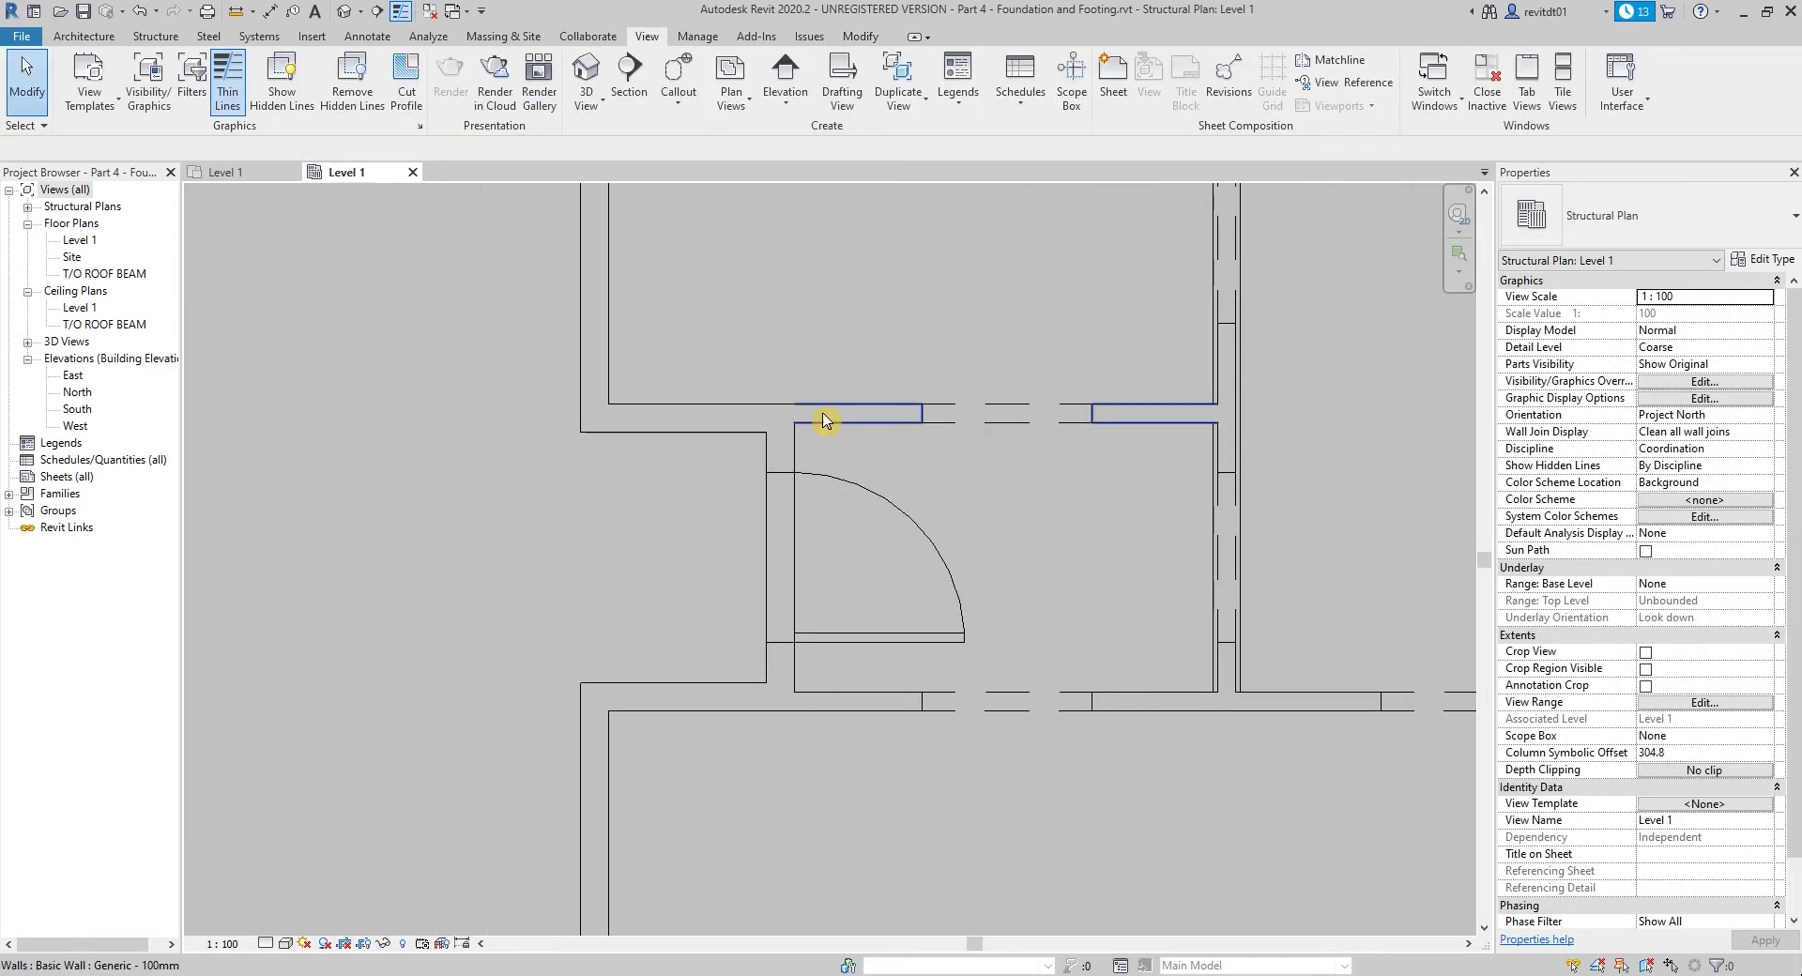
{"action": "scroll", "coordinate": [824, 414], "scroll_direction": "up", "scroll_amount": 1}
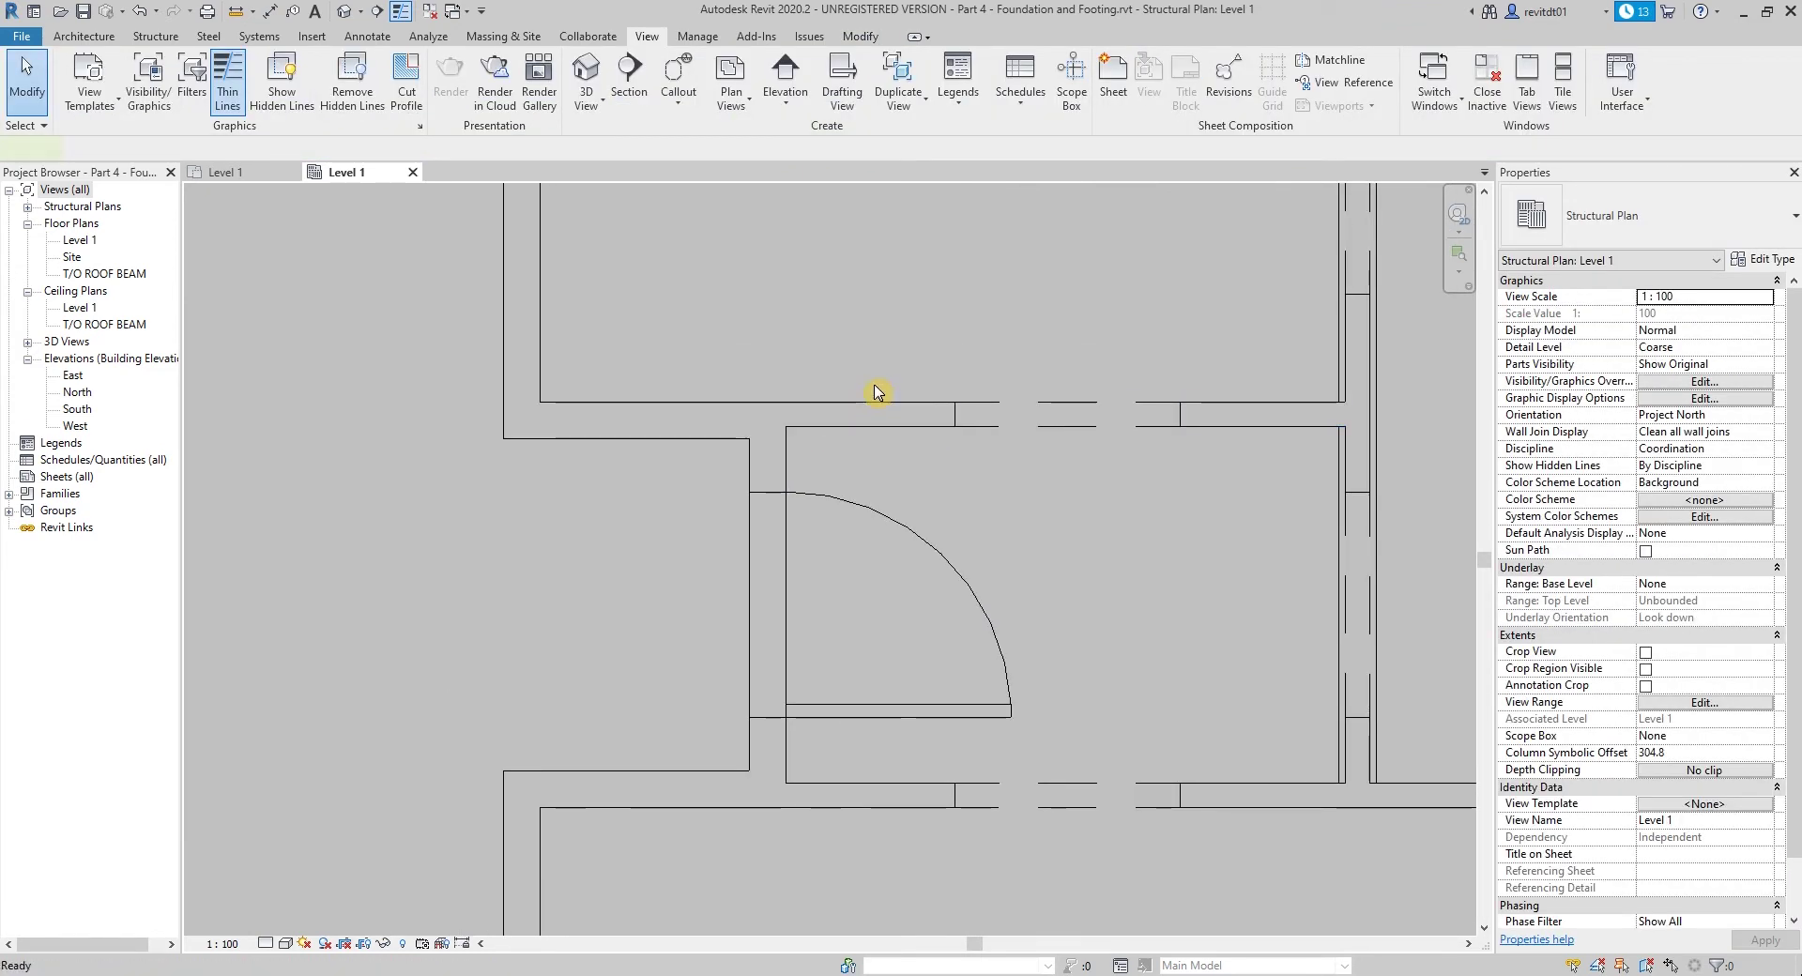
{"action": "key", "text": "w"}
{"action": "key", "text": "a"}
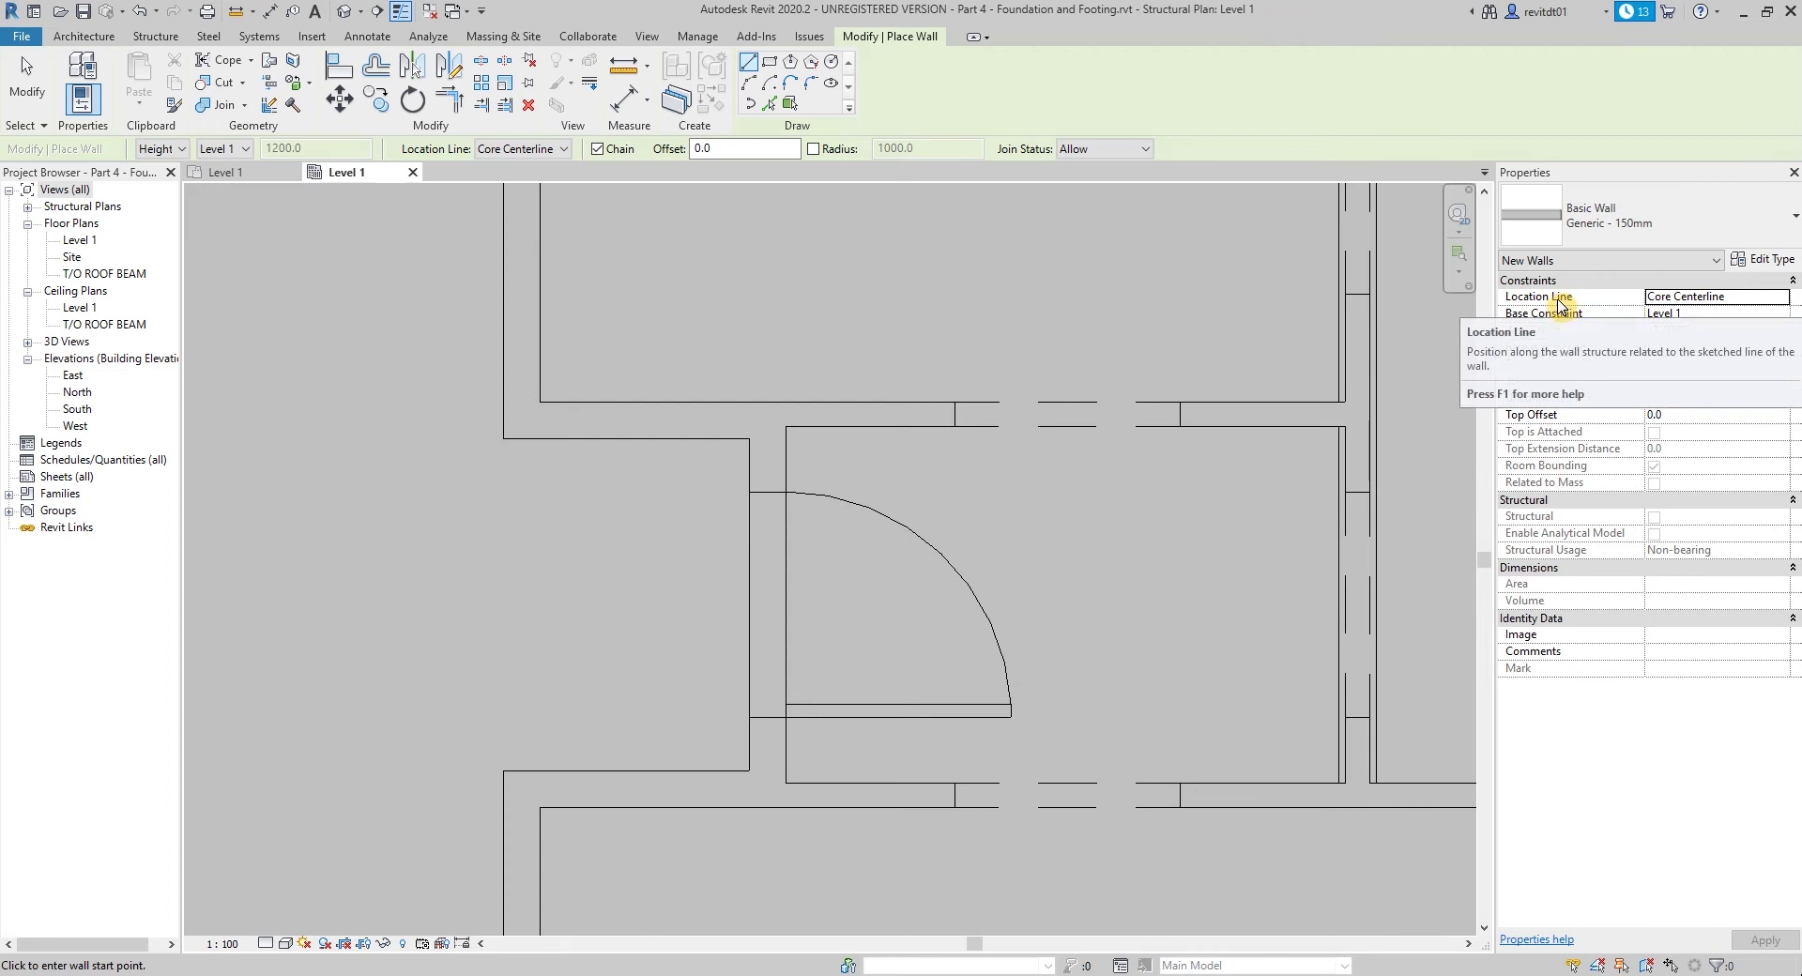
{"action": "left_click", "coordinate": [805, 414]}
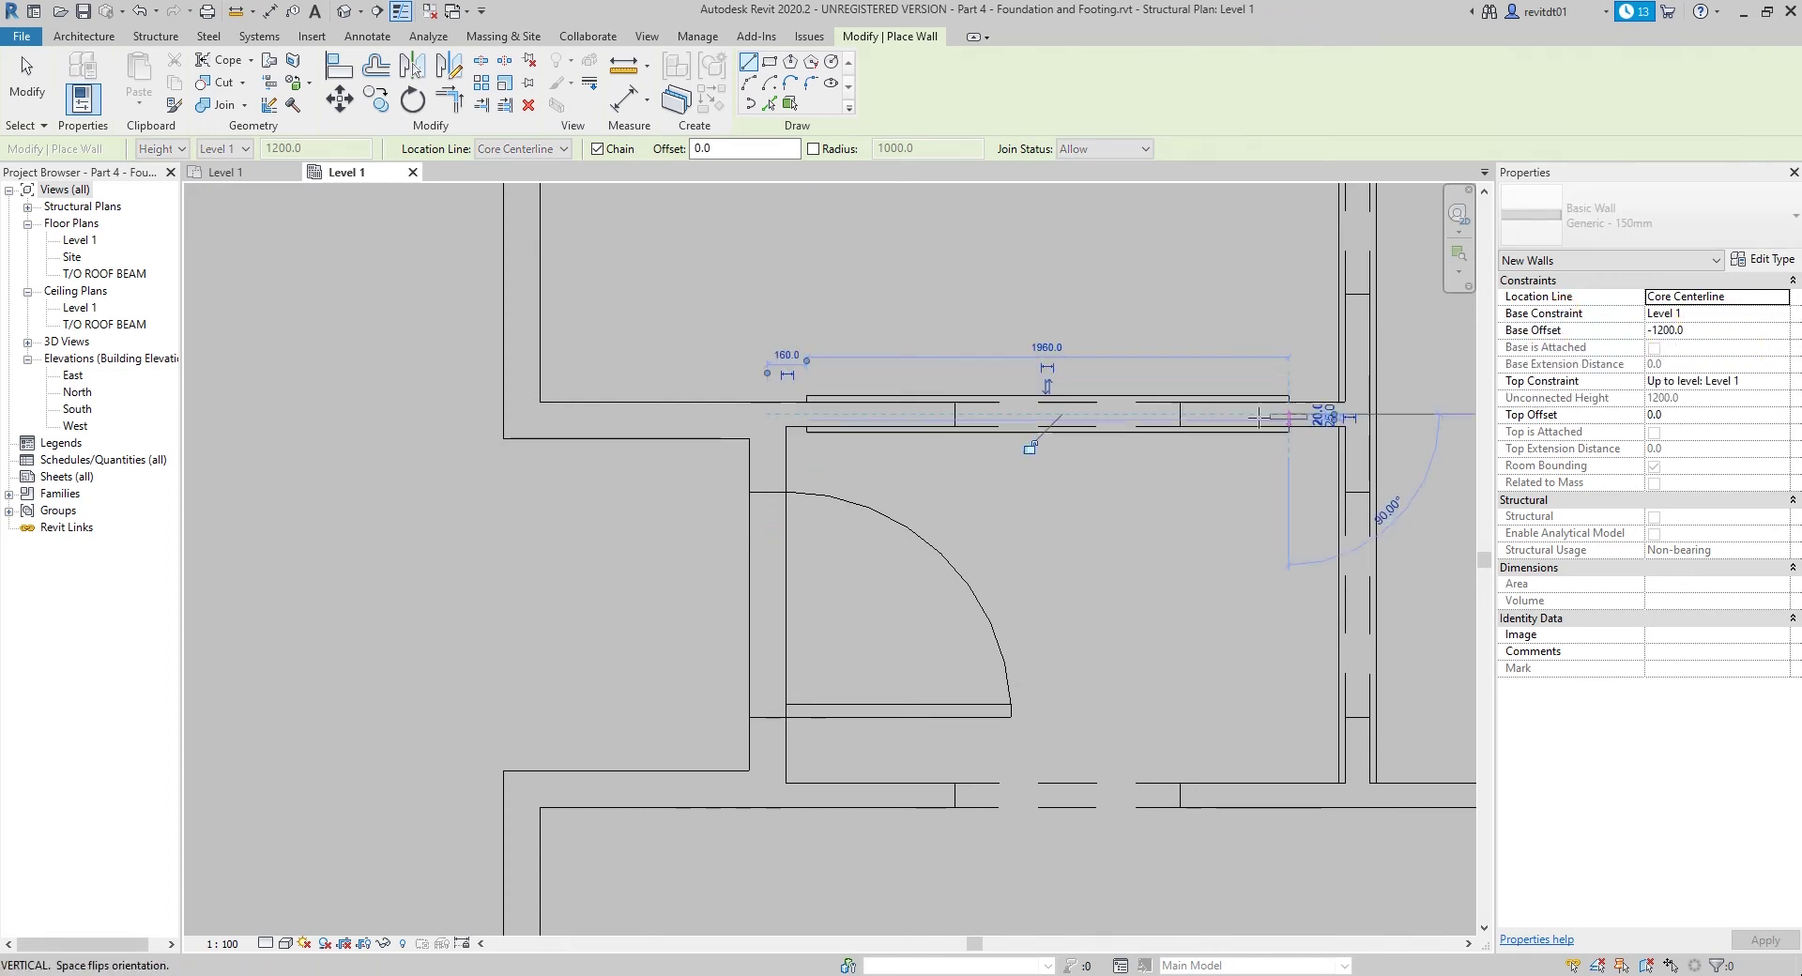
{"action": "left_click", "coordinate": [1290, 414]}
{"action": "key", "text": "Escape"}
{"action": "key", "text": "Escape"}
Step: Select the new top wall and nearby room separation line to inspect them, then deselect
{"action": "scroll", "coordinate": [798, 432], "scroll_direction": "up", "scroll_amount": 1}
{"action": "left_click", "coordinate": [825, 429]}
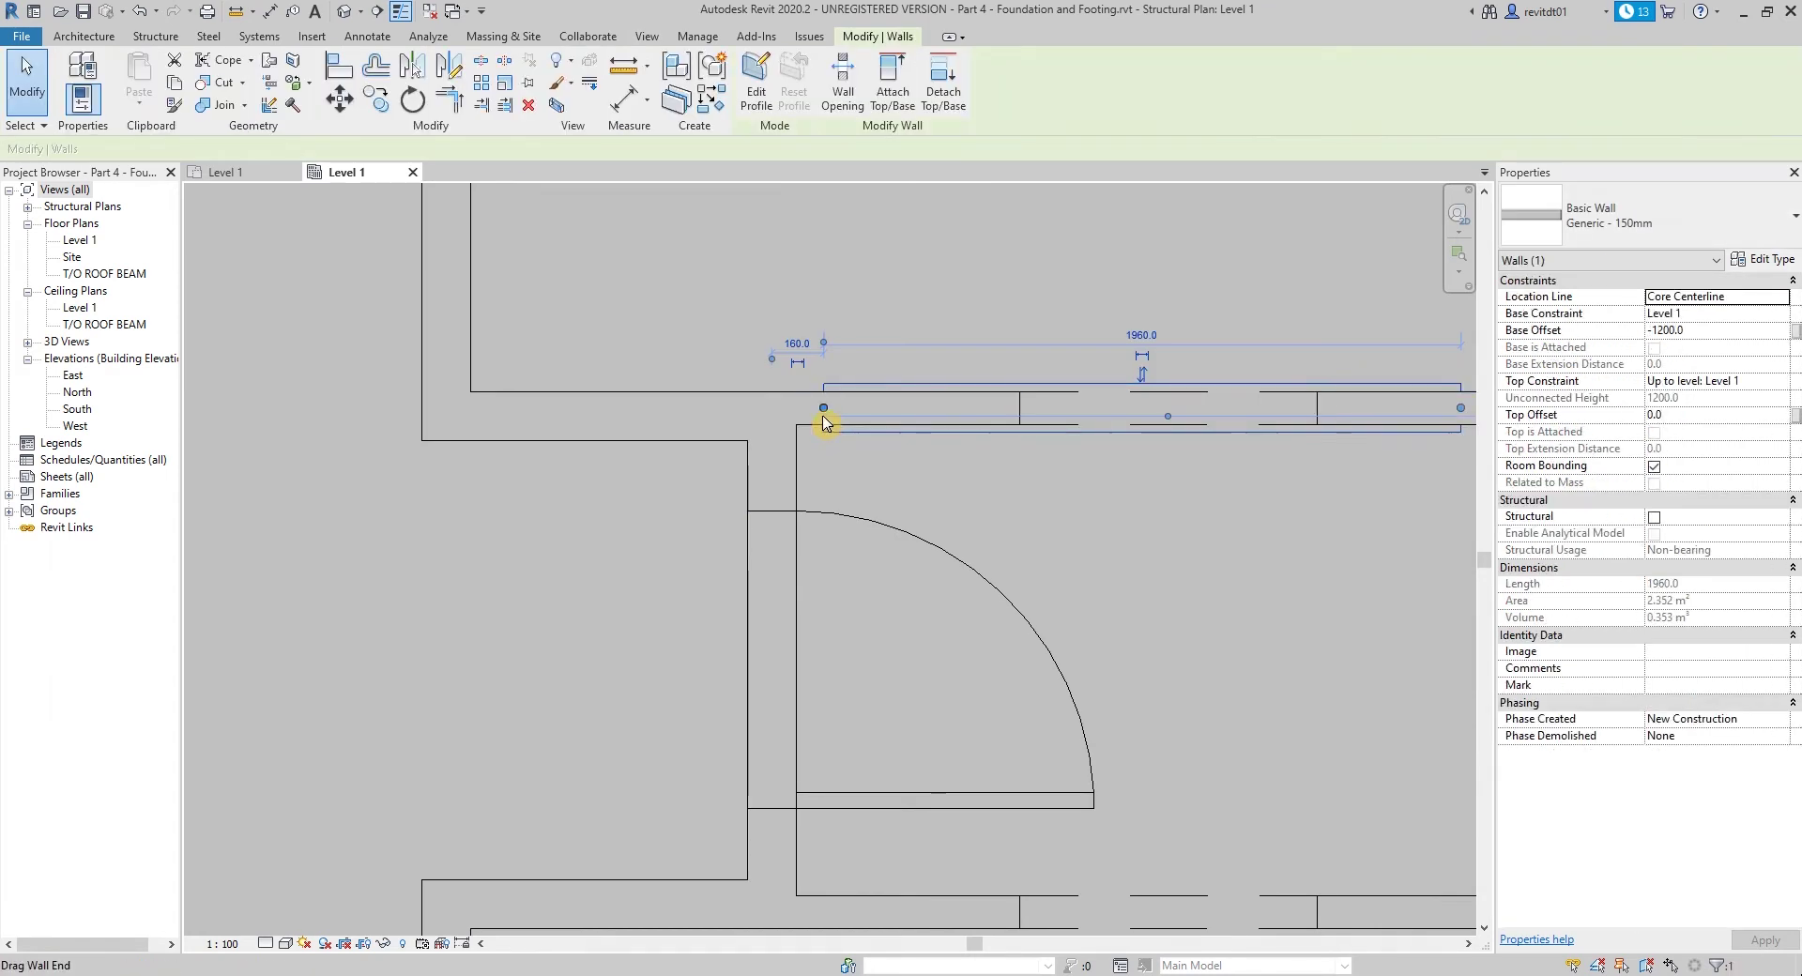
{"action": "left_click", "coordinate": [816, 416]}
{"action": "key", "text": "Escape"}
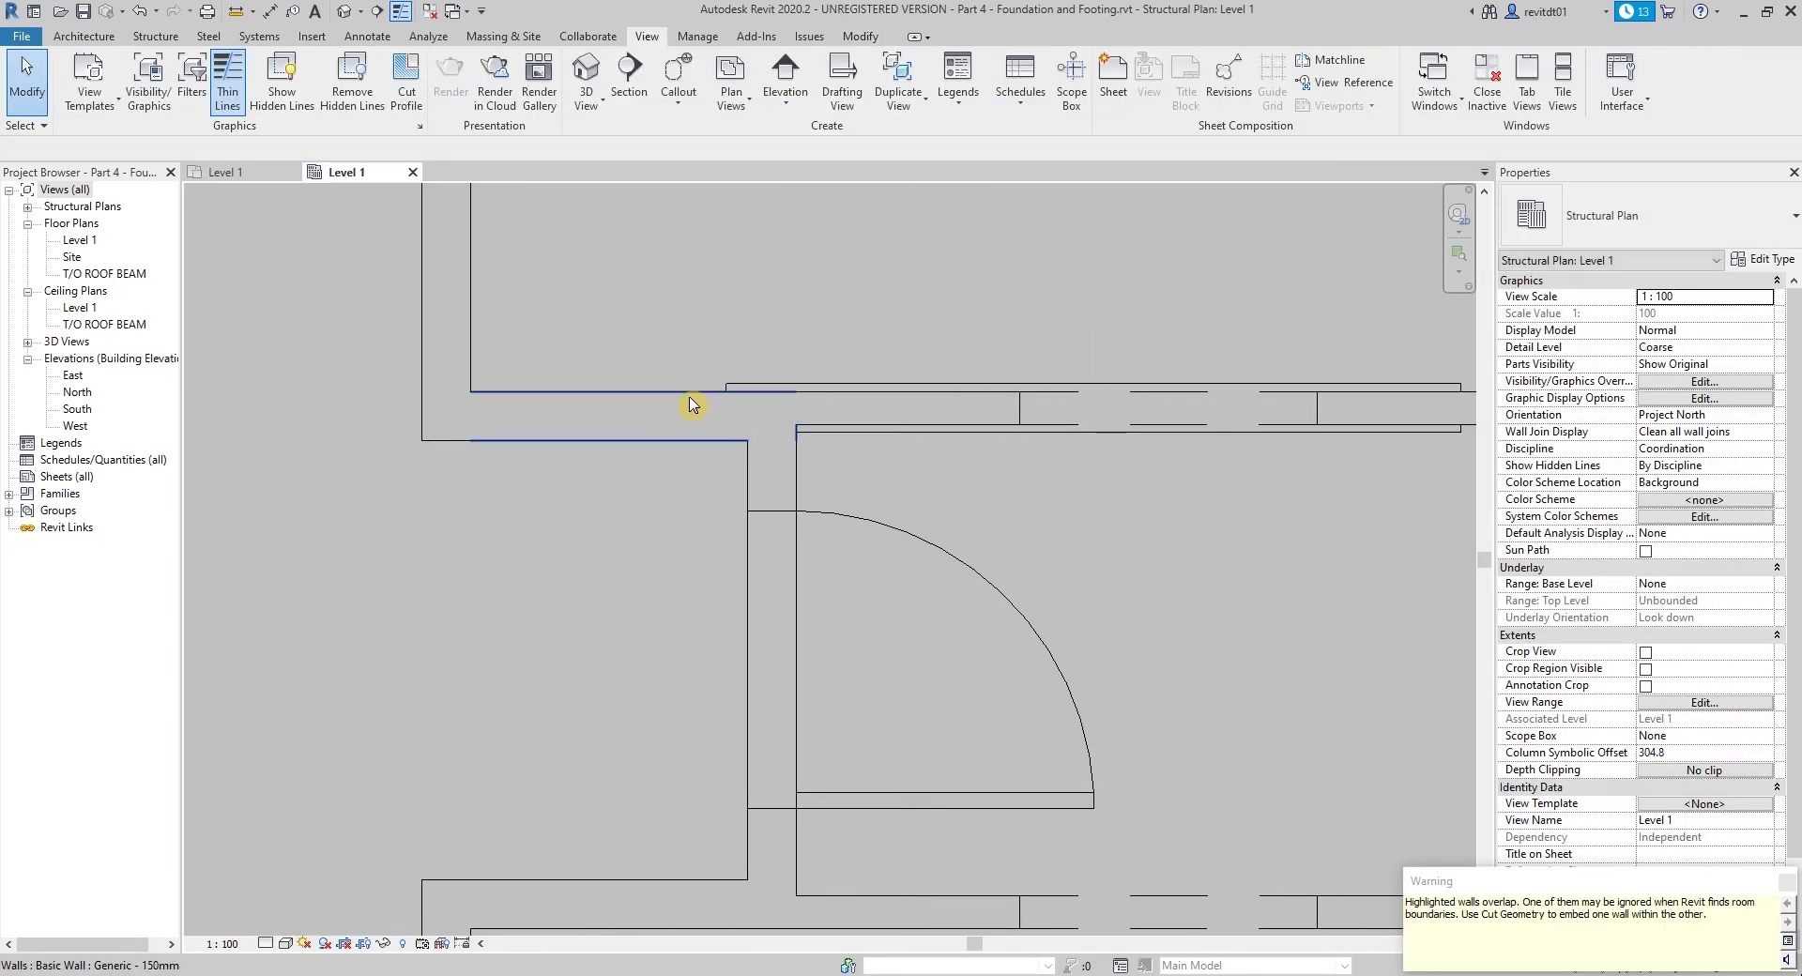
{"action": "left_click", "coordinate": [887, 392]}
{"action": "key", "text": "Escape"}
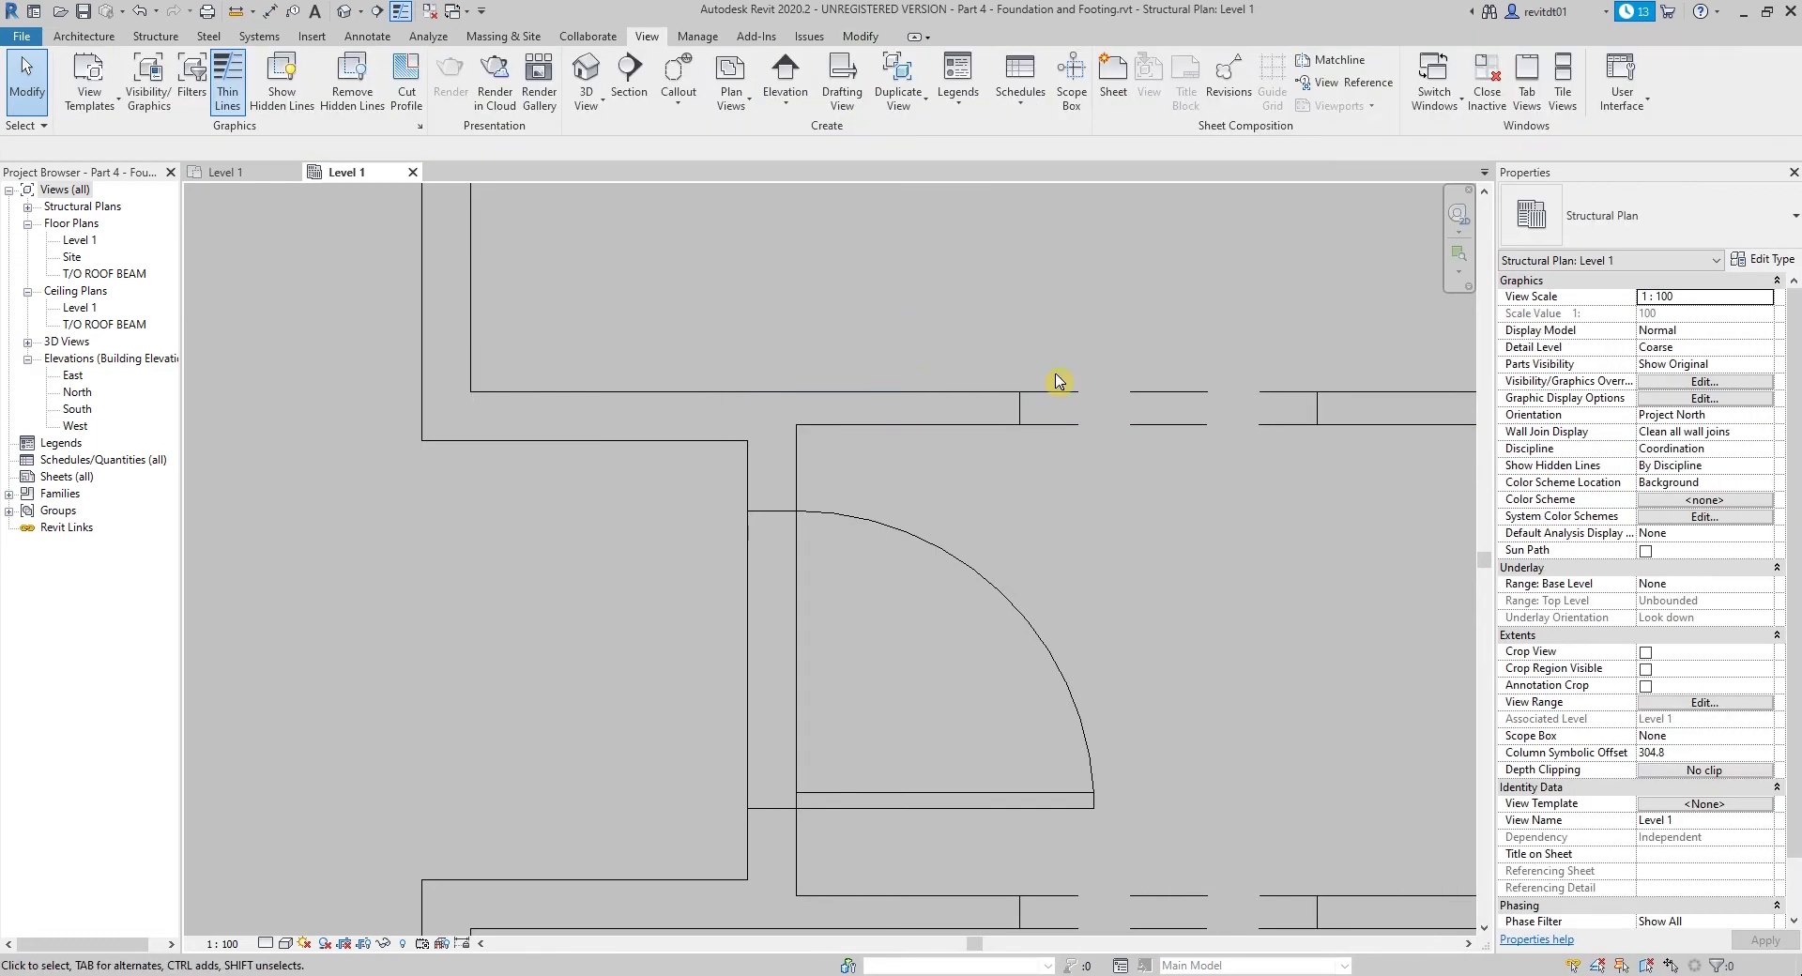
Step: Restart Wall with Location Line set to Core Face: Interior
{"action": "key", "text": "w"}
{"action": "key", "text": "a"}
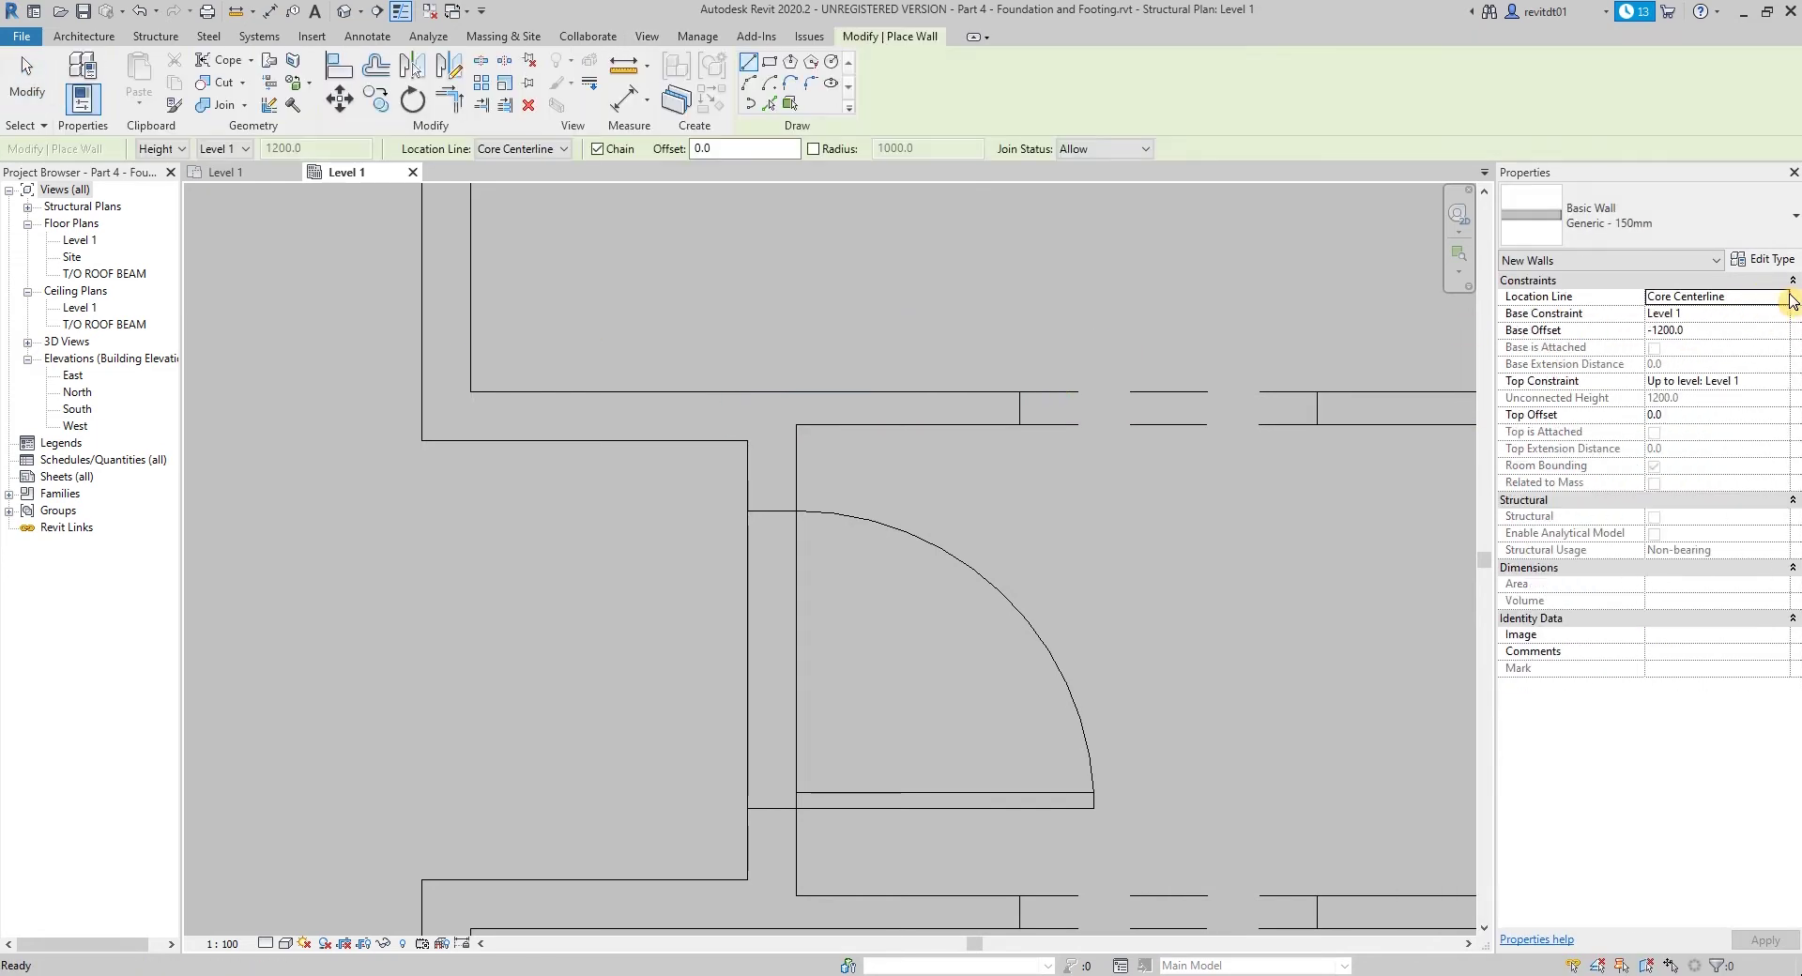
{"action": "left_click", "coordinate": [1788, 298]}
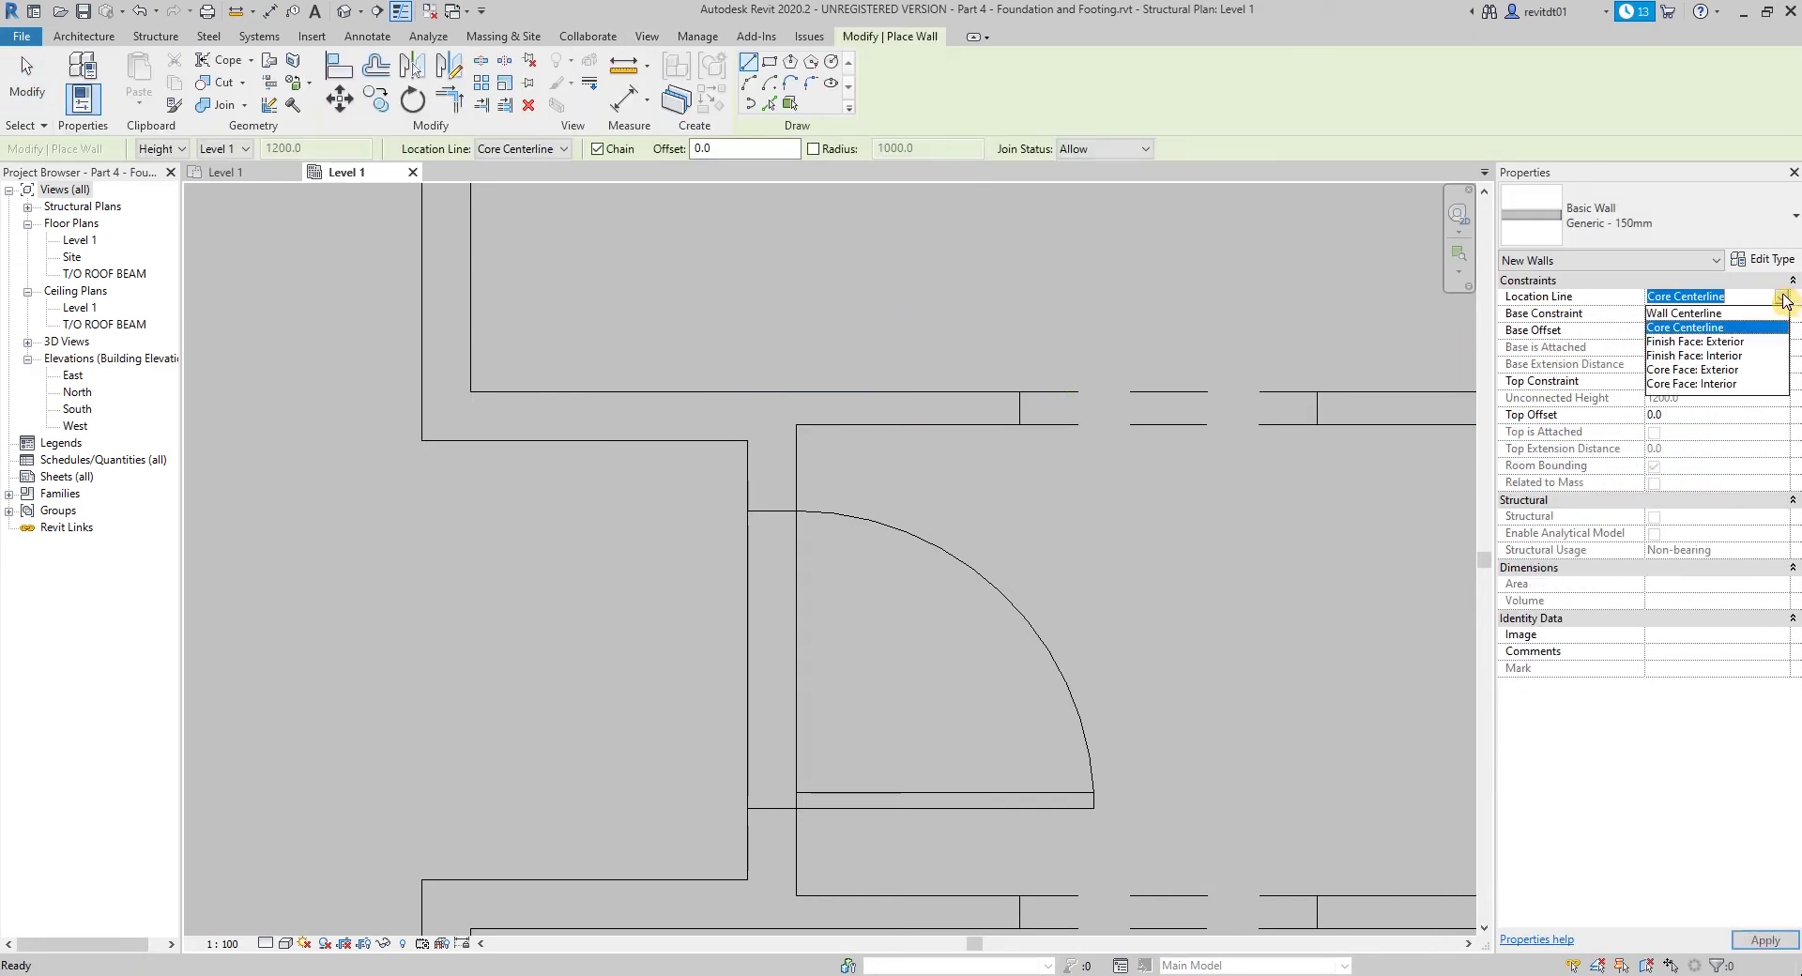
{"action": "left_click", "coordinate": [1693, 384]}
{"action": "scroll", "coordinate": [675, 507], "scroll_direction": "down", "scroll_amount": 2}
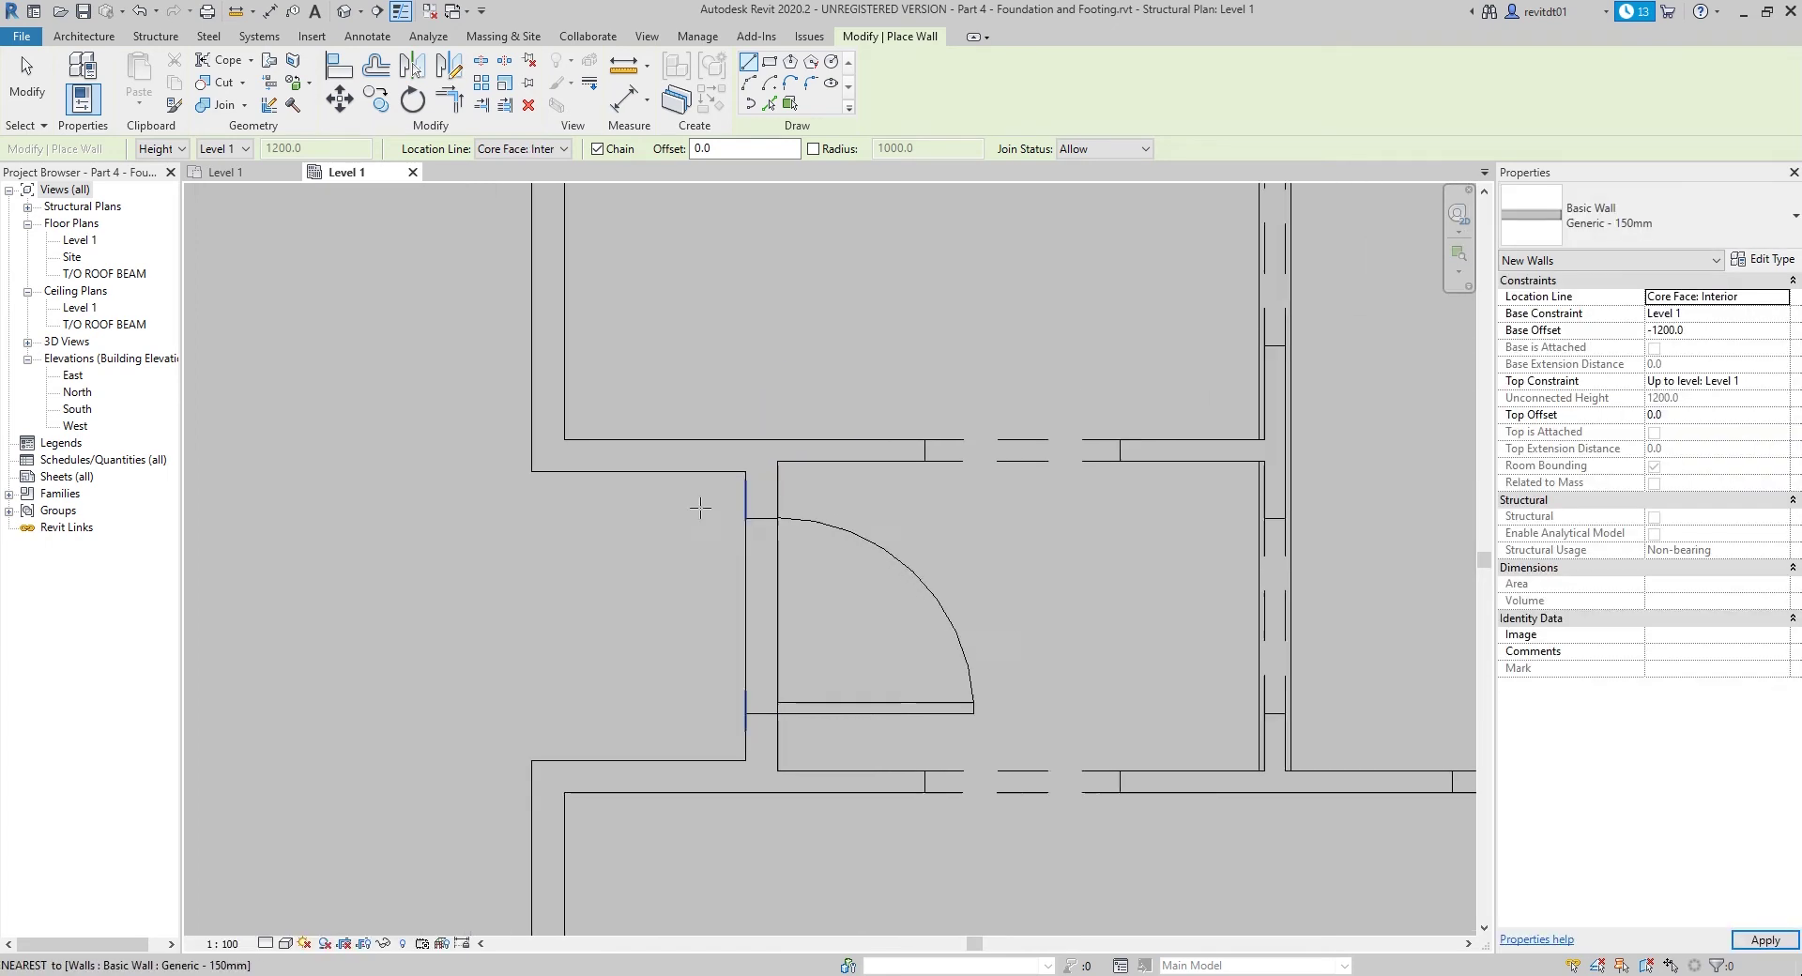
{"action": "scroll", "coordinate": [650, 511], "scroll_direction": "up", "scroll_amount": 1}
{"action": "scroll", "coordinate": [691, 476], "scroll_direction": "up", "scroll_amount": 1}
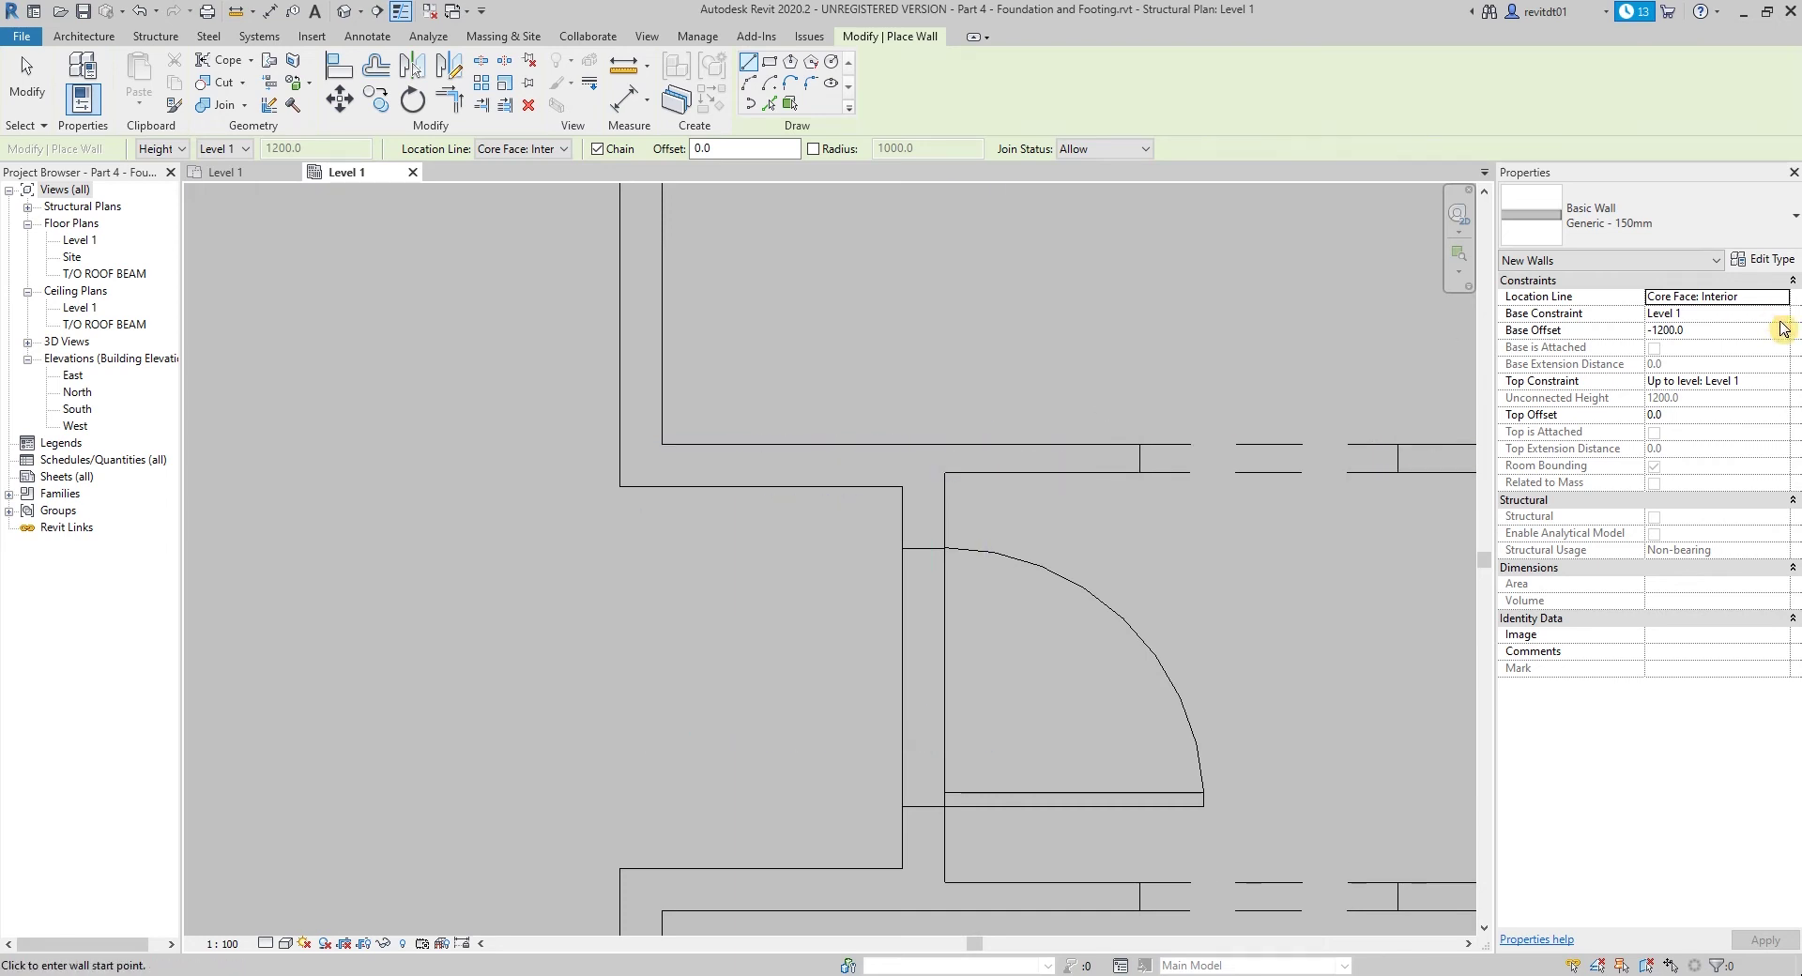
Step: Draw foundation walls beneath the upper and lower interior partitions
{"action": "left_click", "coordinate": [939, 444]}
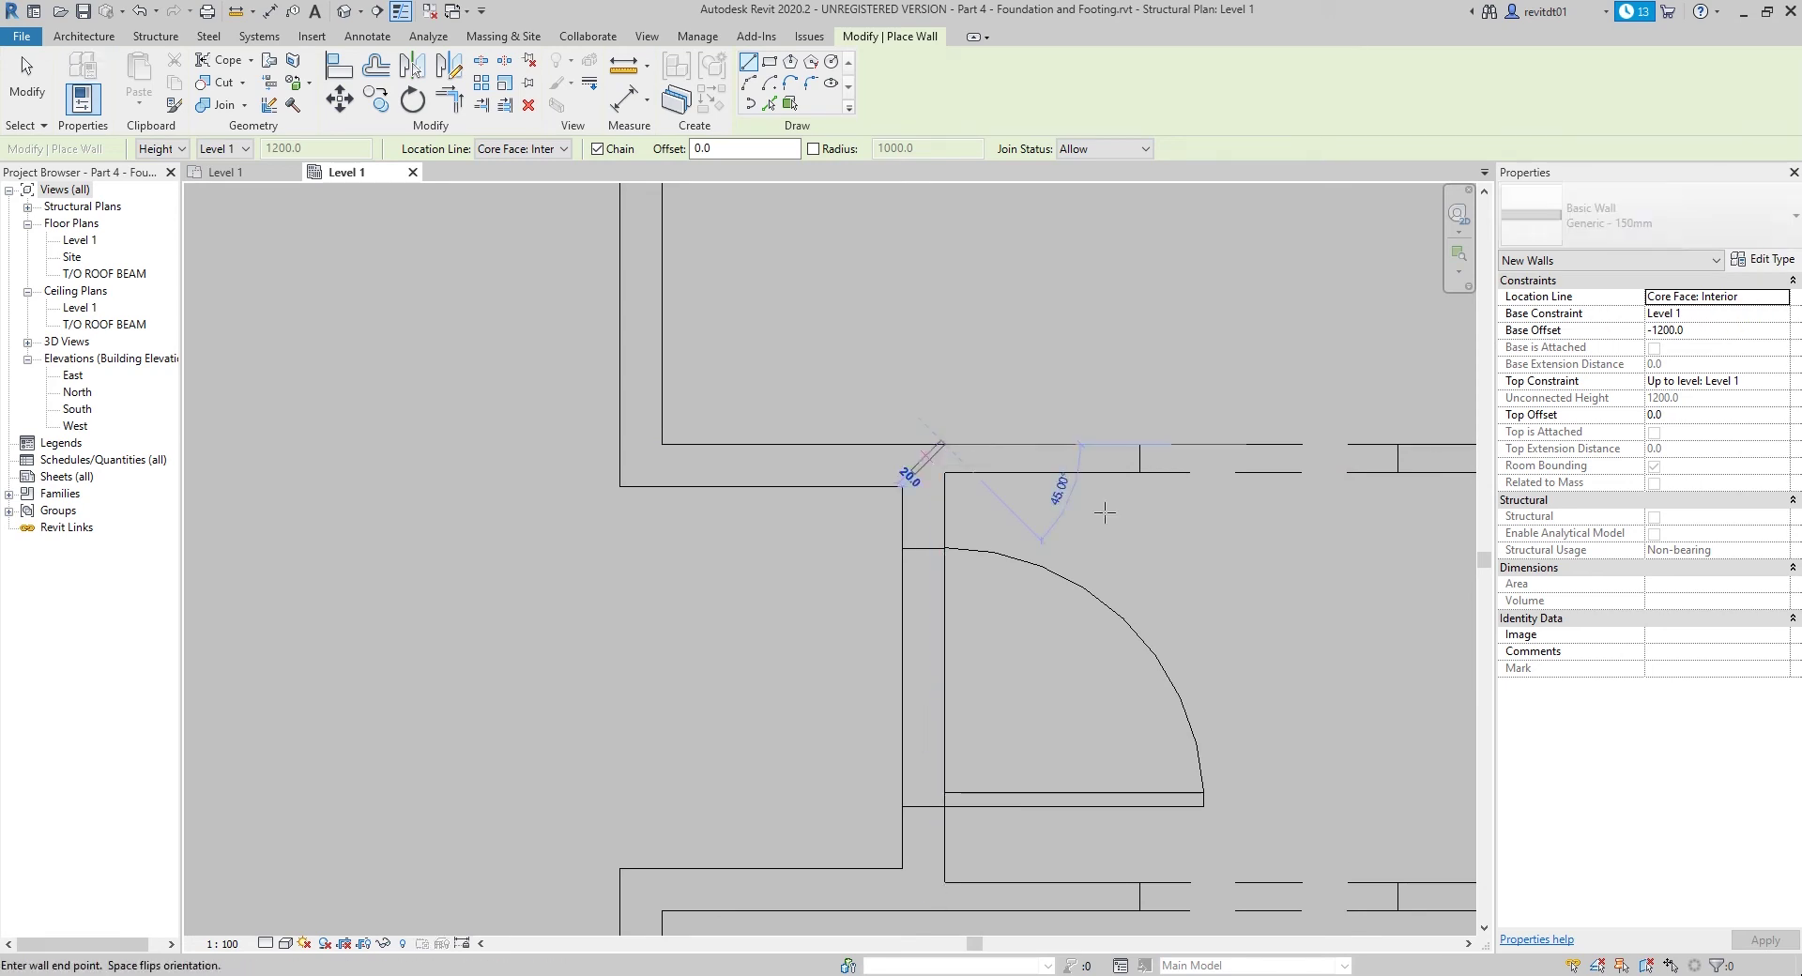
{"action": "scroll", "coordinate": [1053, 515], "scroll_direction": "down", "scroll_amount": 1}
{"action": "scroll", "coordinate": [1085, 477], "scroll_direction": "up", "scroll_amount": 1}
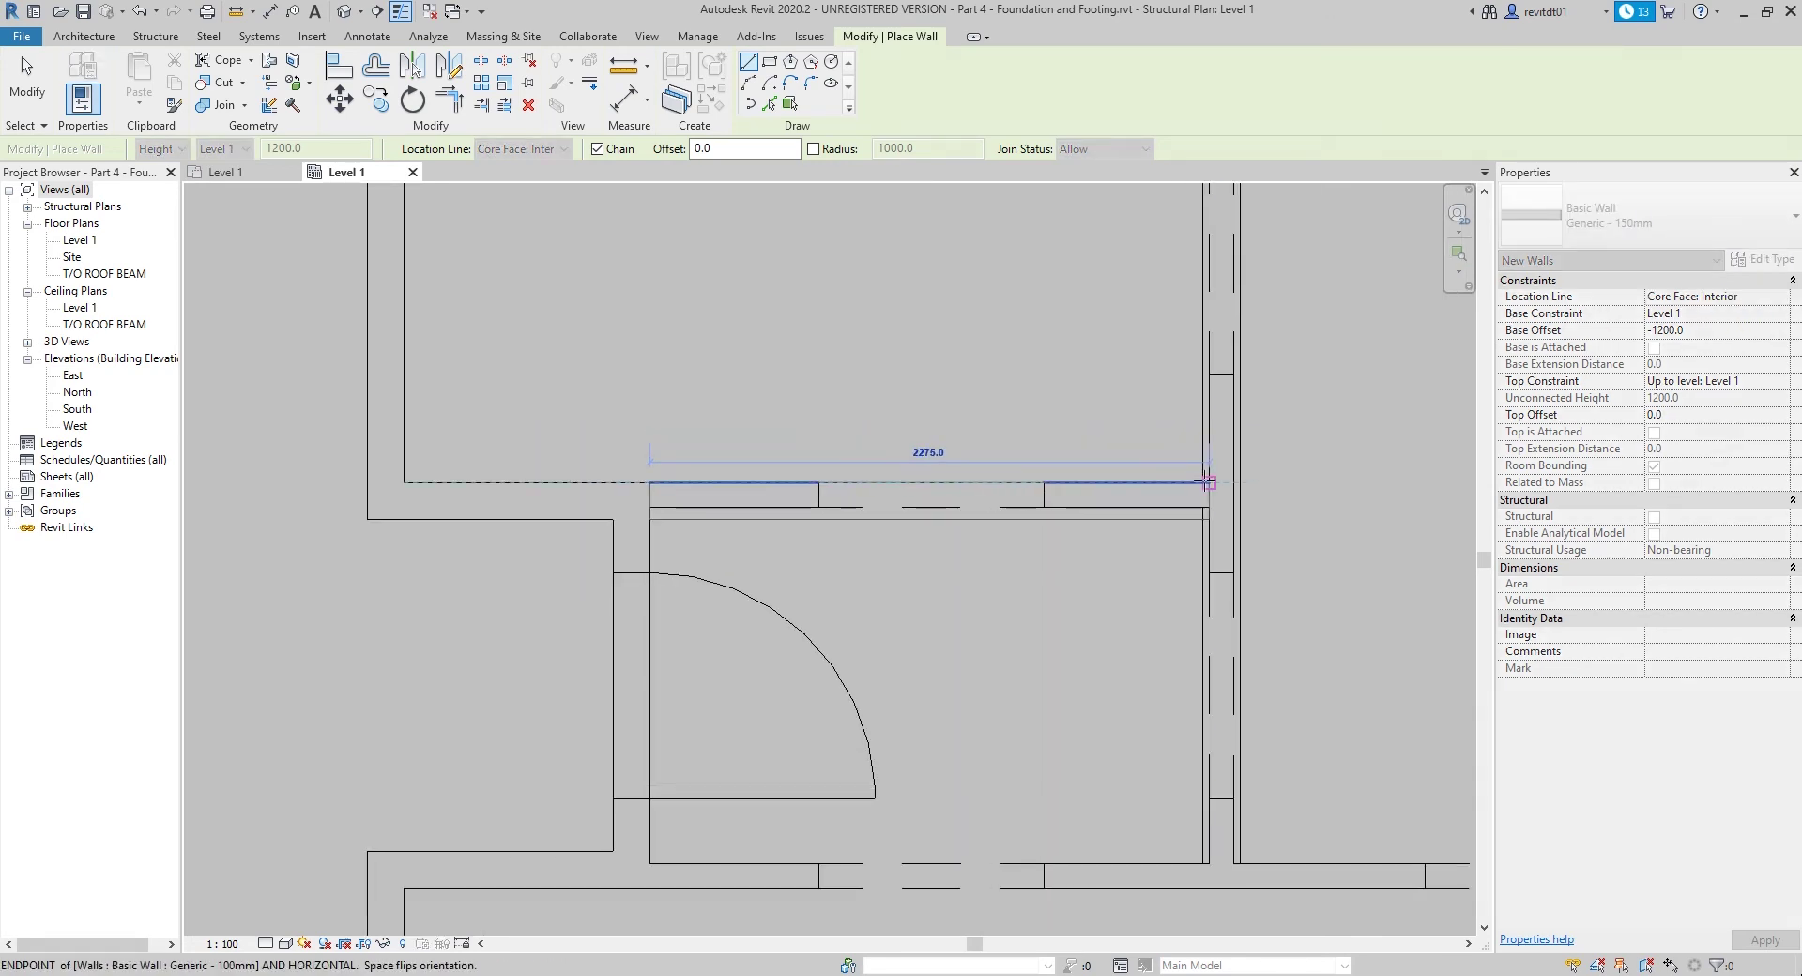
{"action": "left_click", "coordinate": [1204, 513]}
{"action": "left_click", "coordinate": [1018, 599]}
{"action": "middle_click_drag", "start_coordinate": [1018, 599], "coordinate": [1250, 392]}
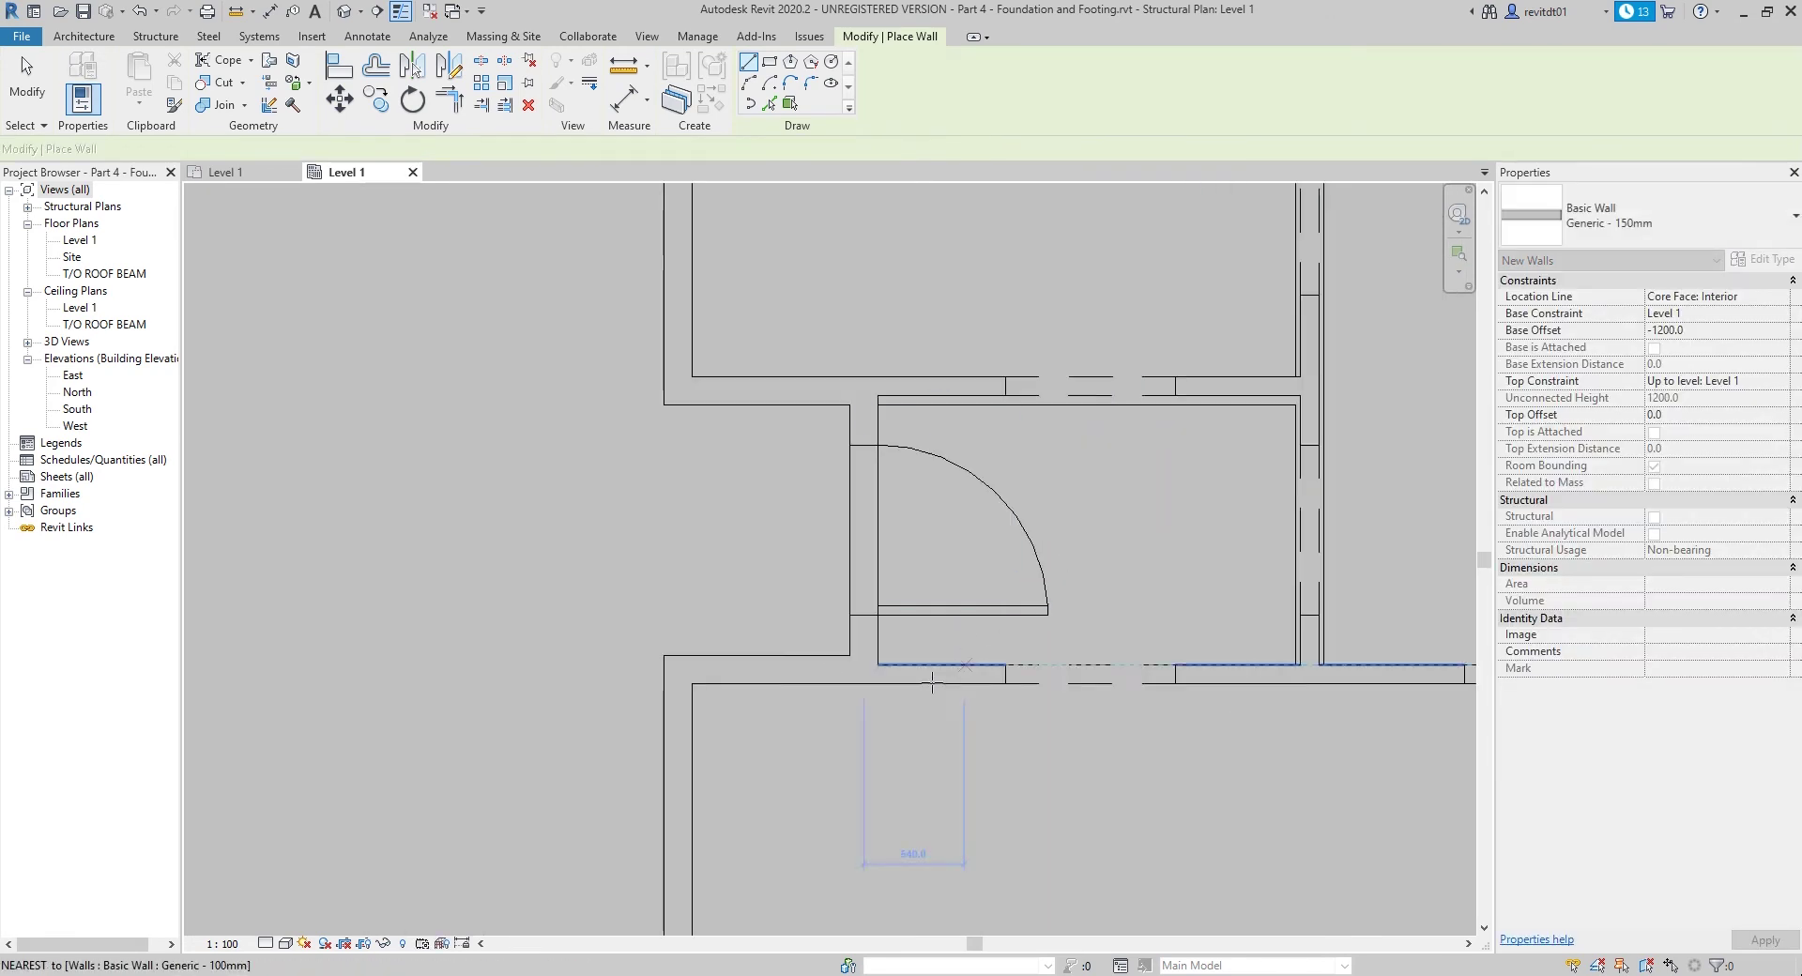
{"action": "left_click", "coordinate": [882, 681]}
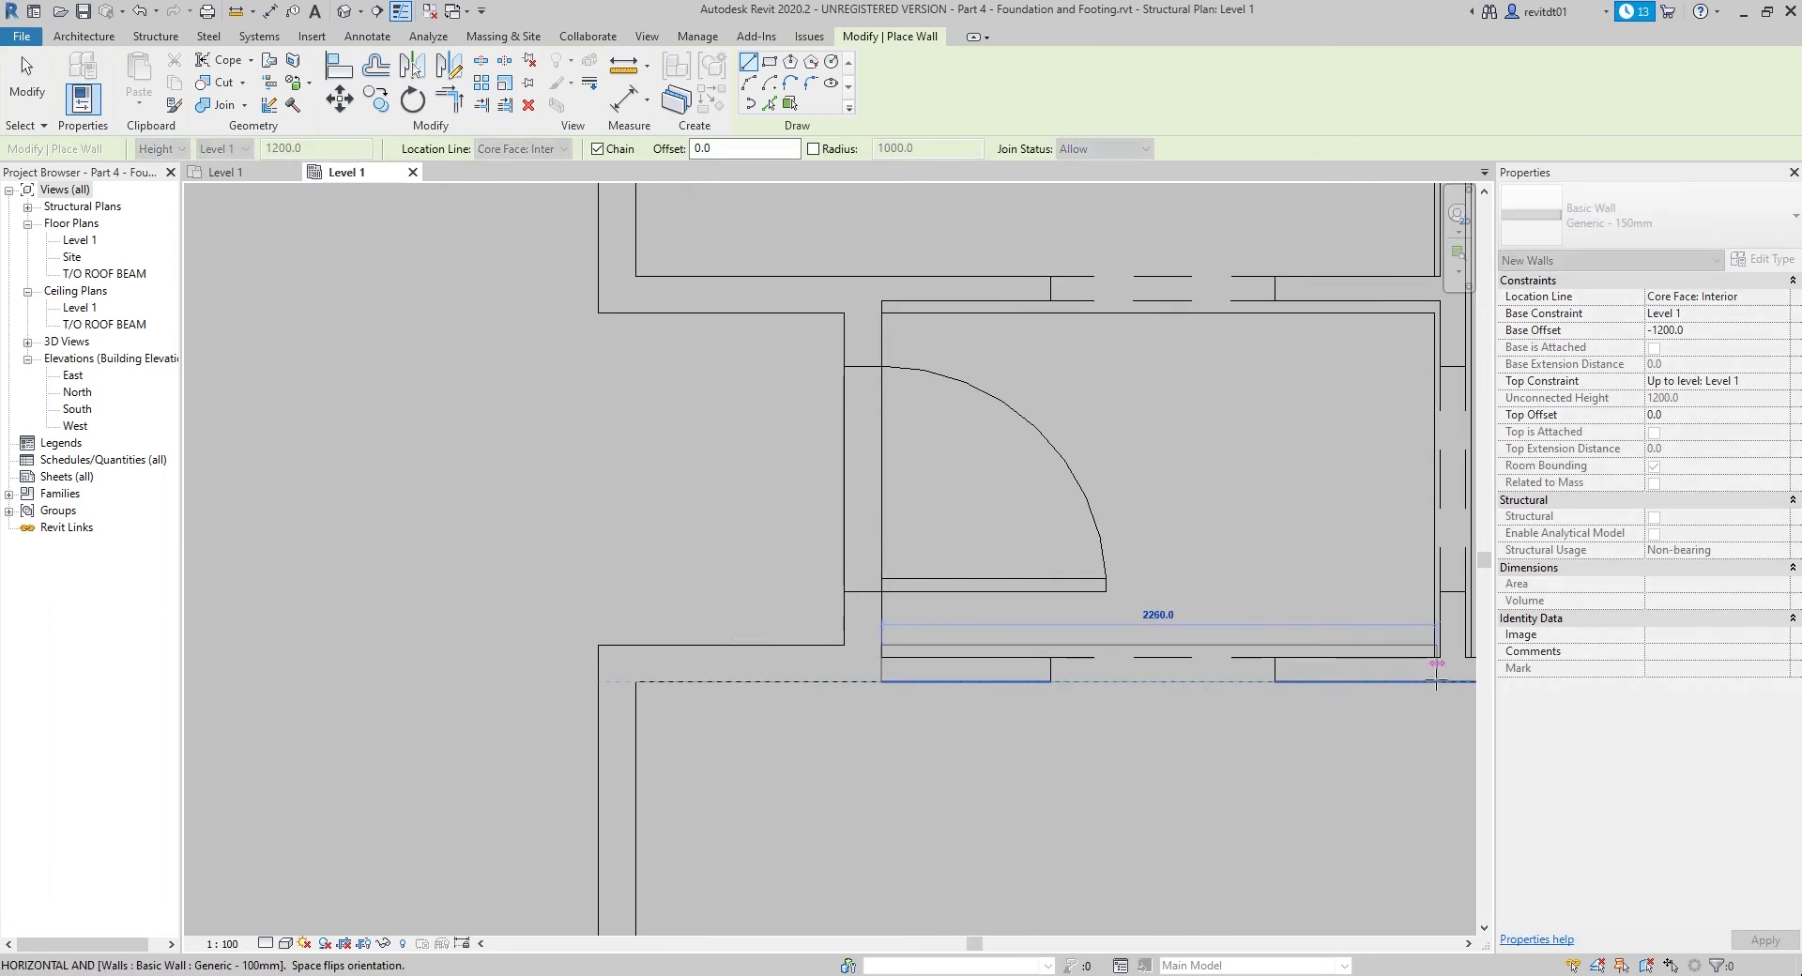
{"action": "left_click", "coordinate": [1445, 680]}
{"action": "key", "text": "Escape"}
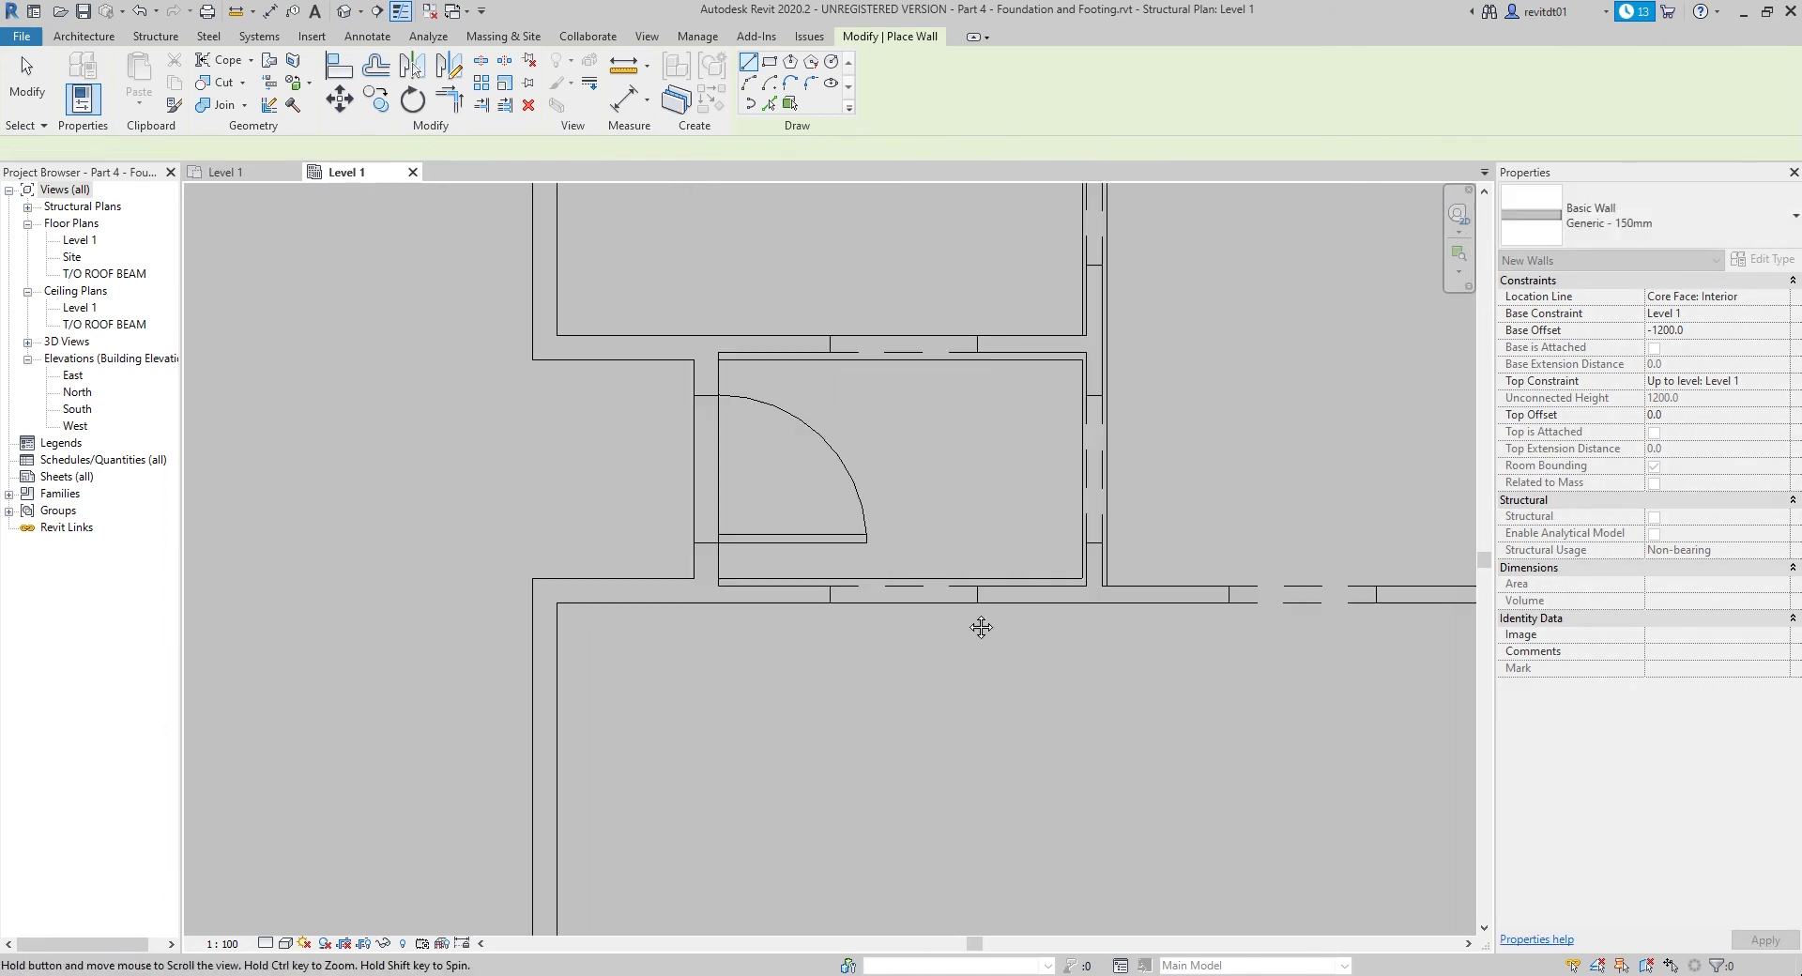
Step: Draw the 3400 mm vertical wall up to the existing wall, then end wall placement
{"action": "middle_click_drag", "start_coordinate": [1383, 728], "coordinate": [980, 623]}
{"action": "scroll", "coordinate": [985, 623], "scroll_direction": "down", "scroll_amount": 3}
{"action": "left_click", "coordinate": [1069, 498]}
{"action": "scroll", "coordinate": [1066, 375], "scroll_direction": "up", "scroll_amount": 2}
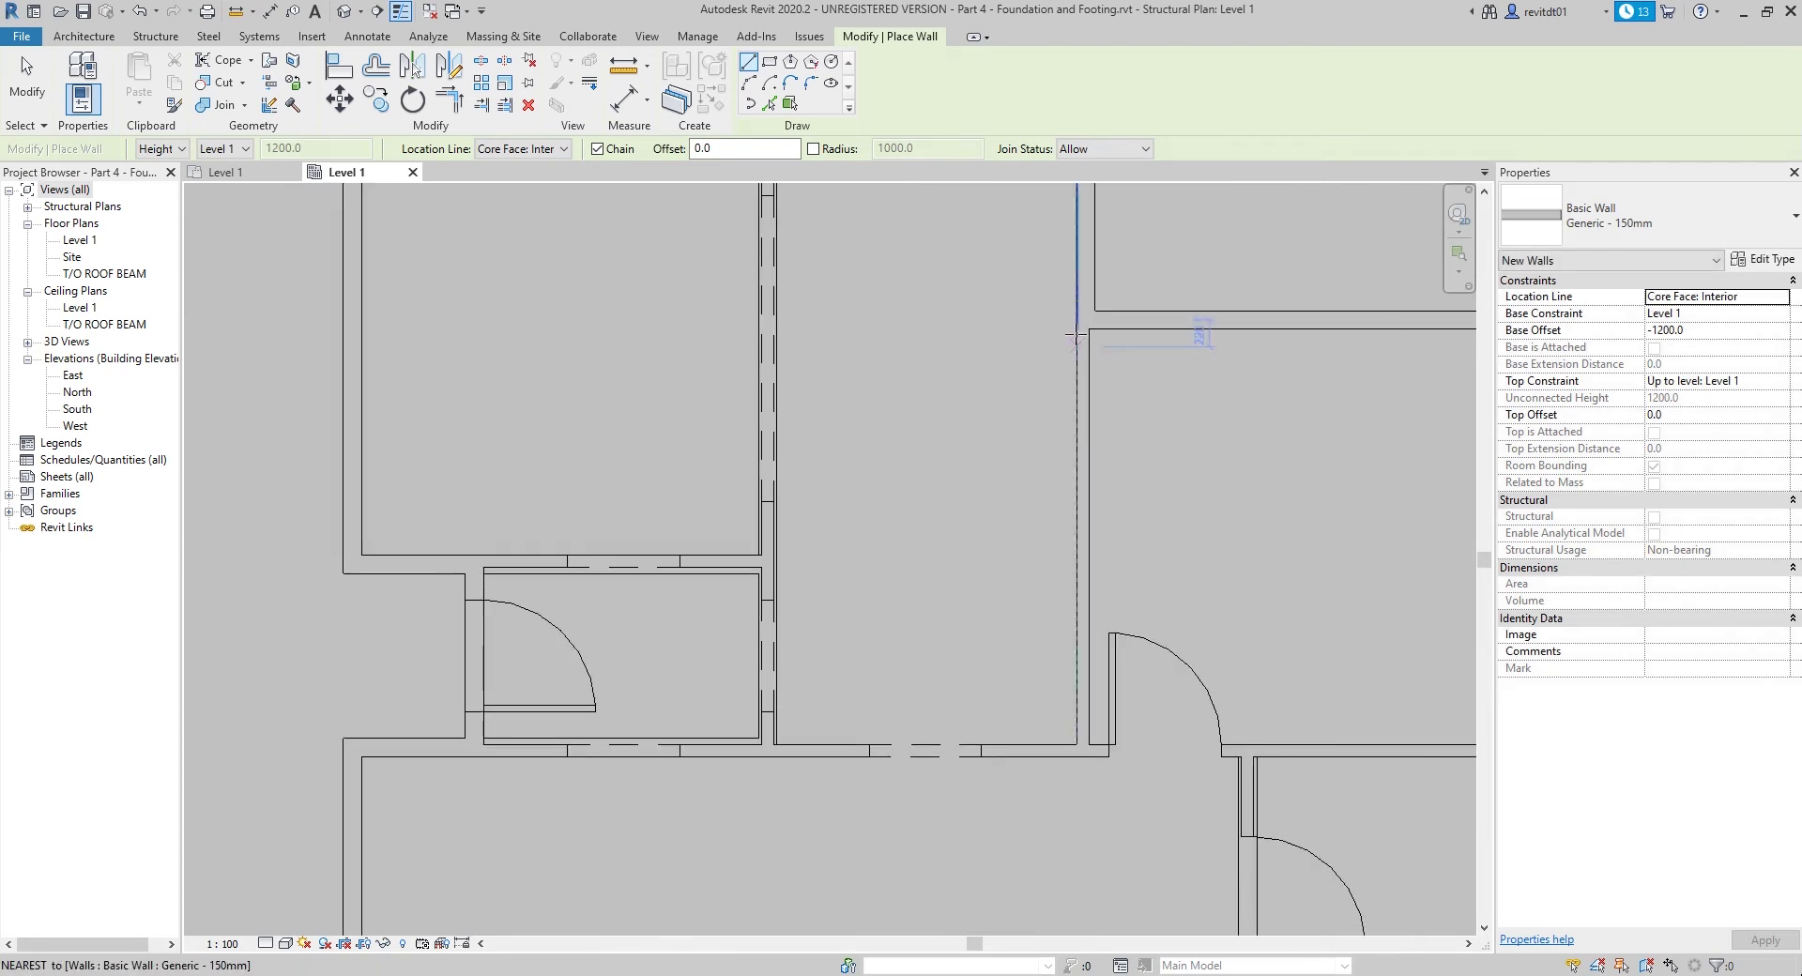
{"action": "left_click", "coordinate": [1072, 329]}
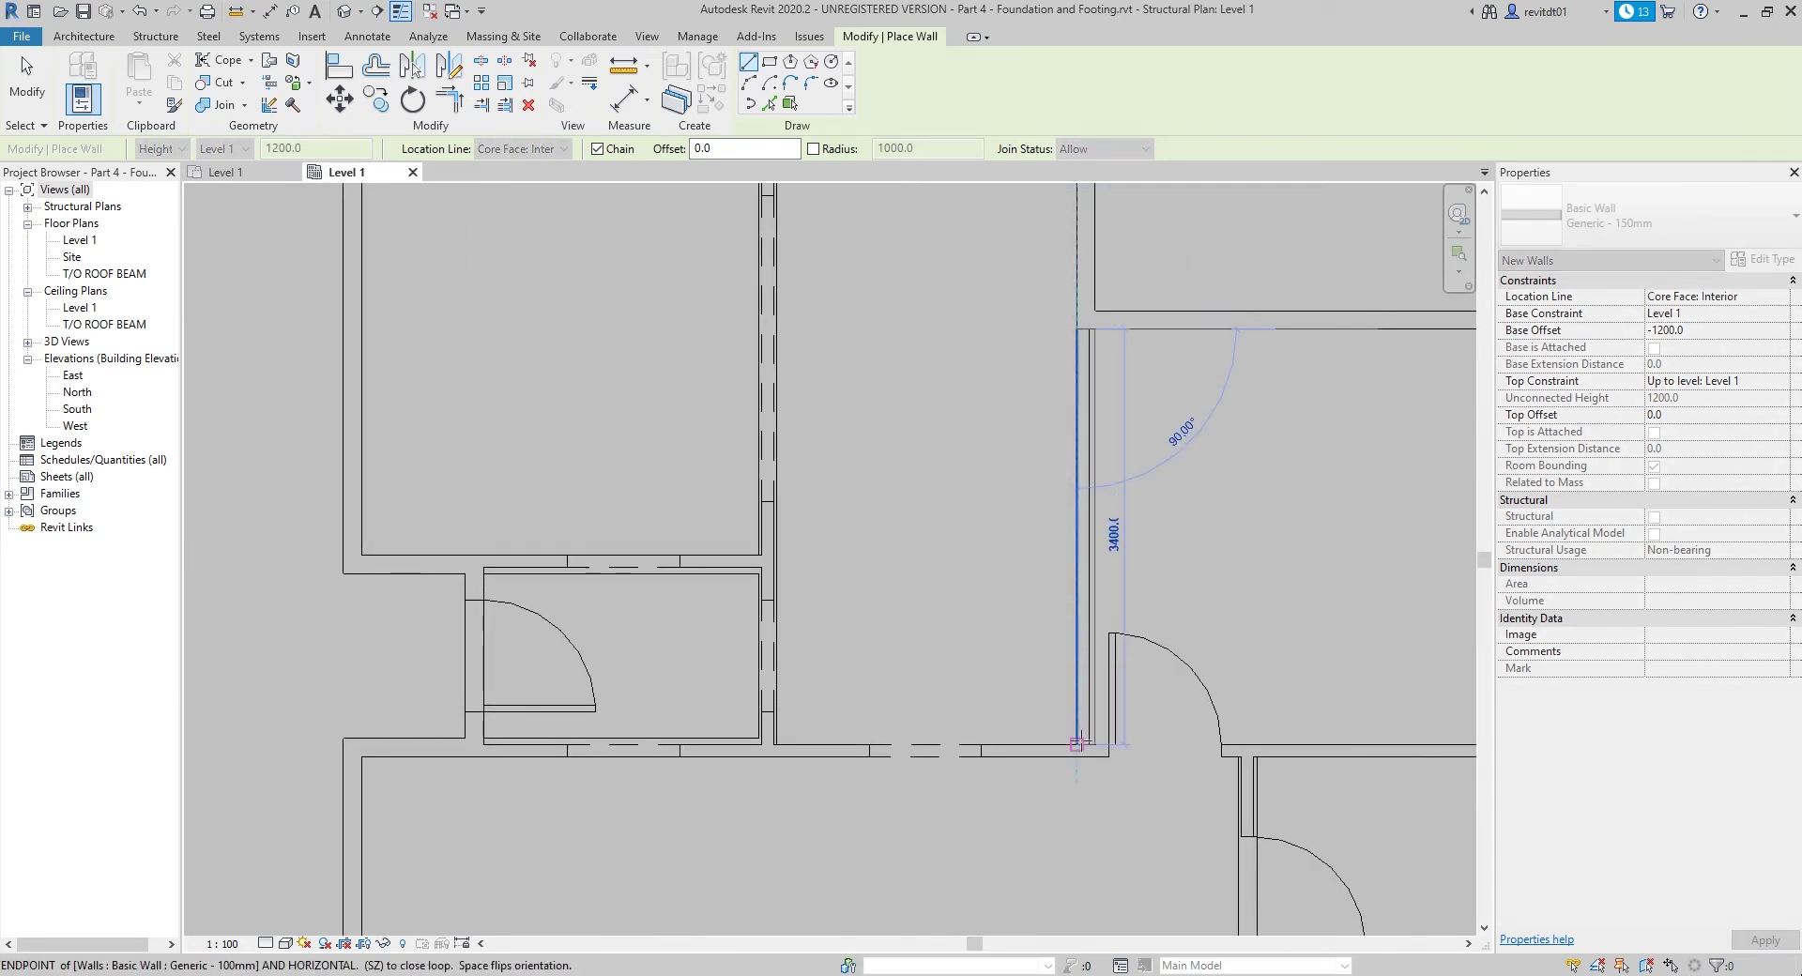
{"action": "middle_click_drag", "start_coordinate": [939, 648], "coordinate": [955, 646]}
{"action": "scroll", "coordinate": [956, 645], "scroll_direction": "up", "scroll_amount": 2}
{"action": "key", "text": "Escape"}
{"action": "key", "text": "Escape"}
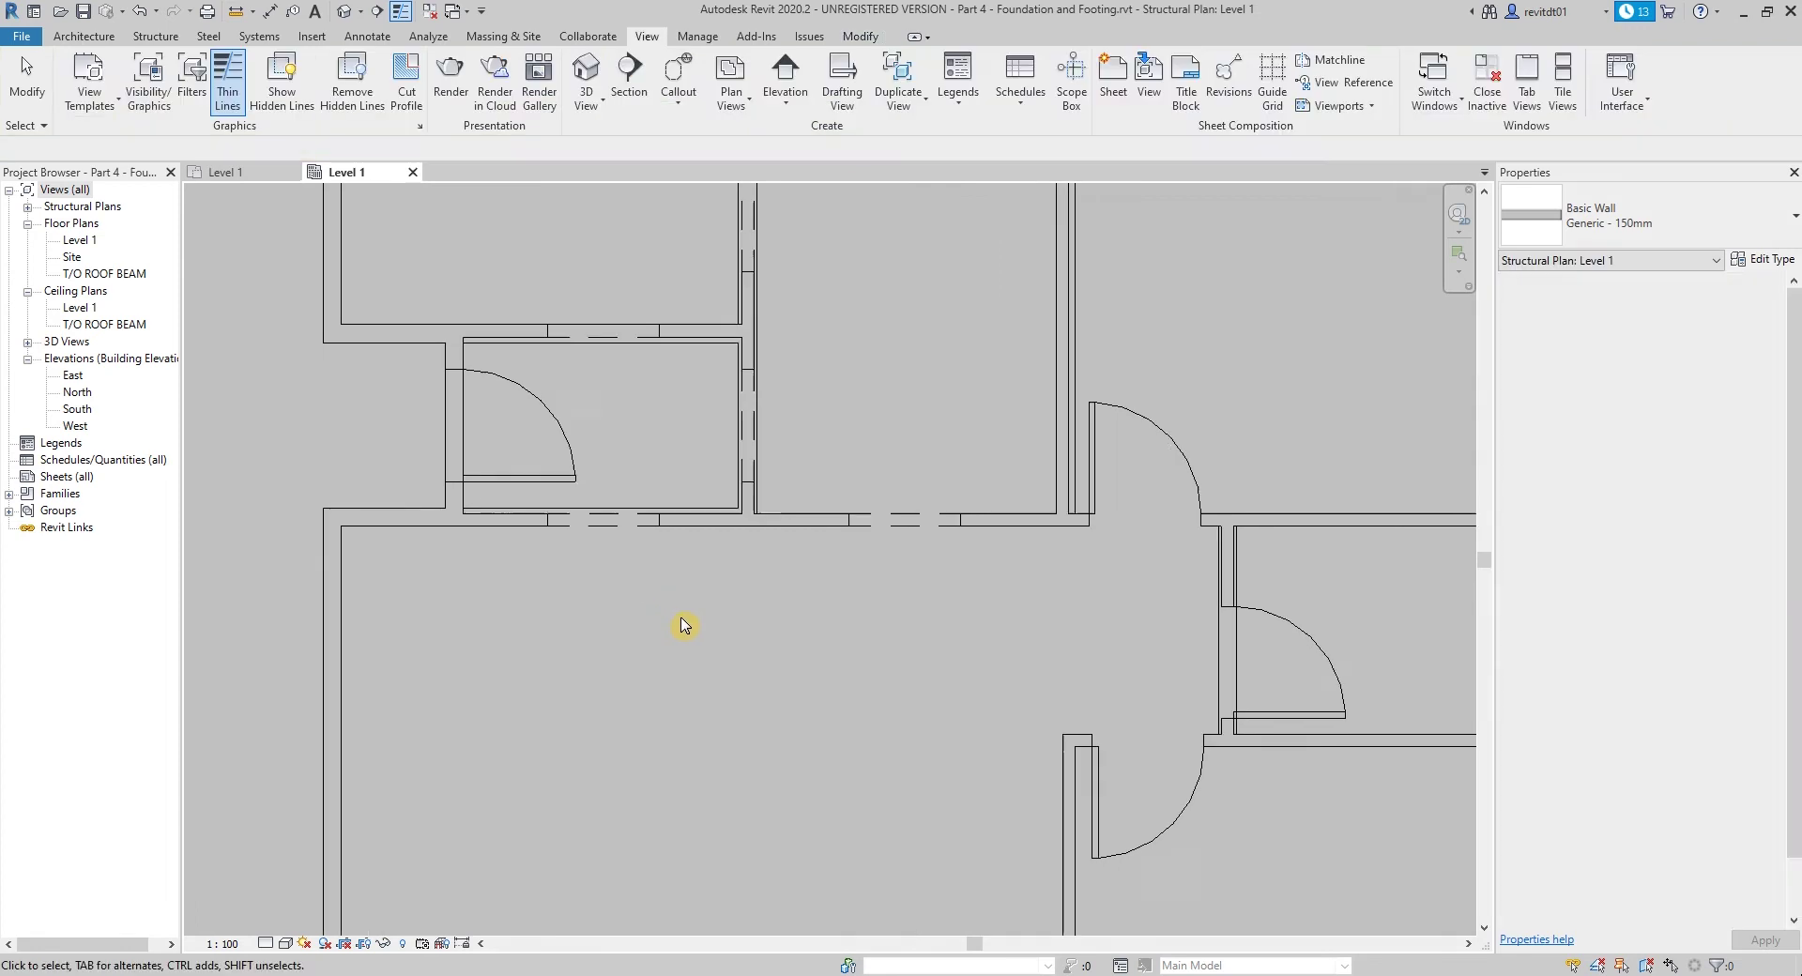
Step: Draw a room separation line from the left side along the partition run
{"action": "left_click", "coordinate": [695, 494]}
{"action": "scroll", "coordinate": [784, 623], "scroll_direction": "down", "scroll_amount": 1}
{"action": "middle_click_drag", "start_coordinate": [785, 623], "coordinate": [737, 692]}
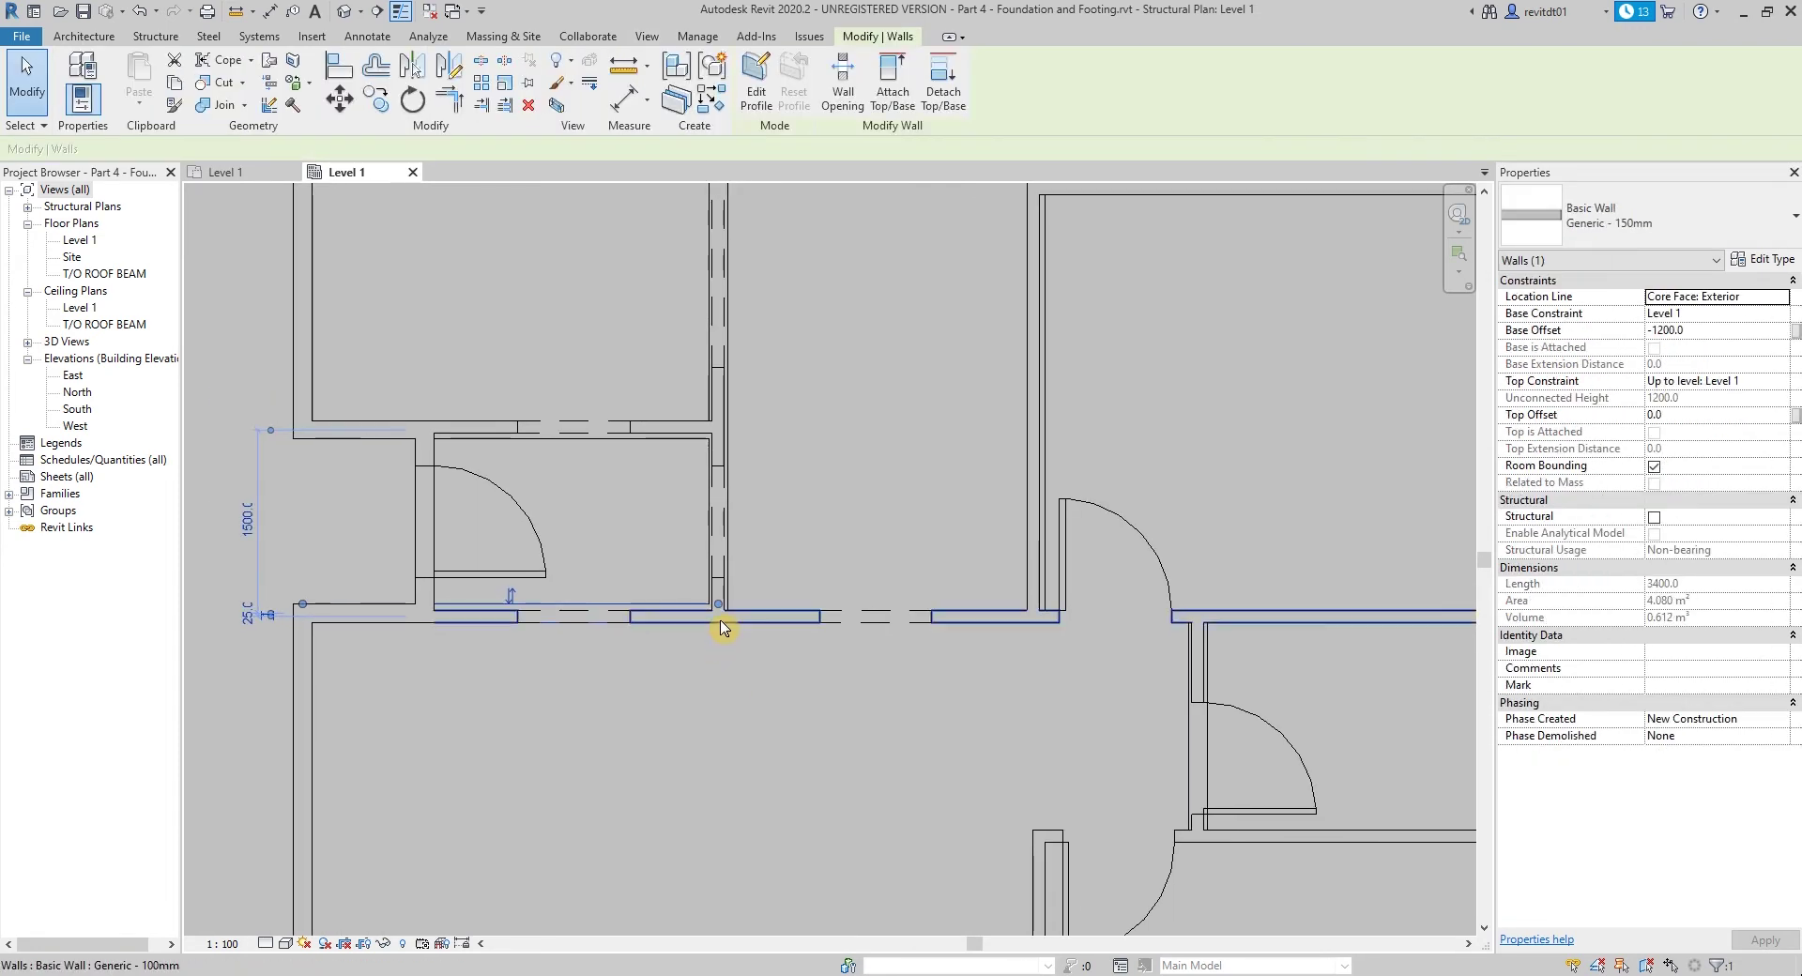
{"action": "key", "text": "r"}
{"action": "key", "text": "s"}
{"action": "scroll", "coordinate": [716, 612], "scroll_direction": "down", "scroll_amount": 2}
{"action": "left_click", "coordinate": [511, 611]}
{"action": "scroll", "coordinate": [1032, 620], "scroll_direction": "up", "scroll_amount": 2}
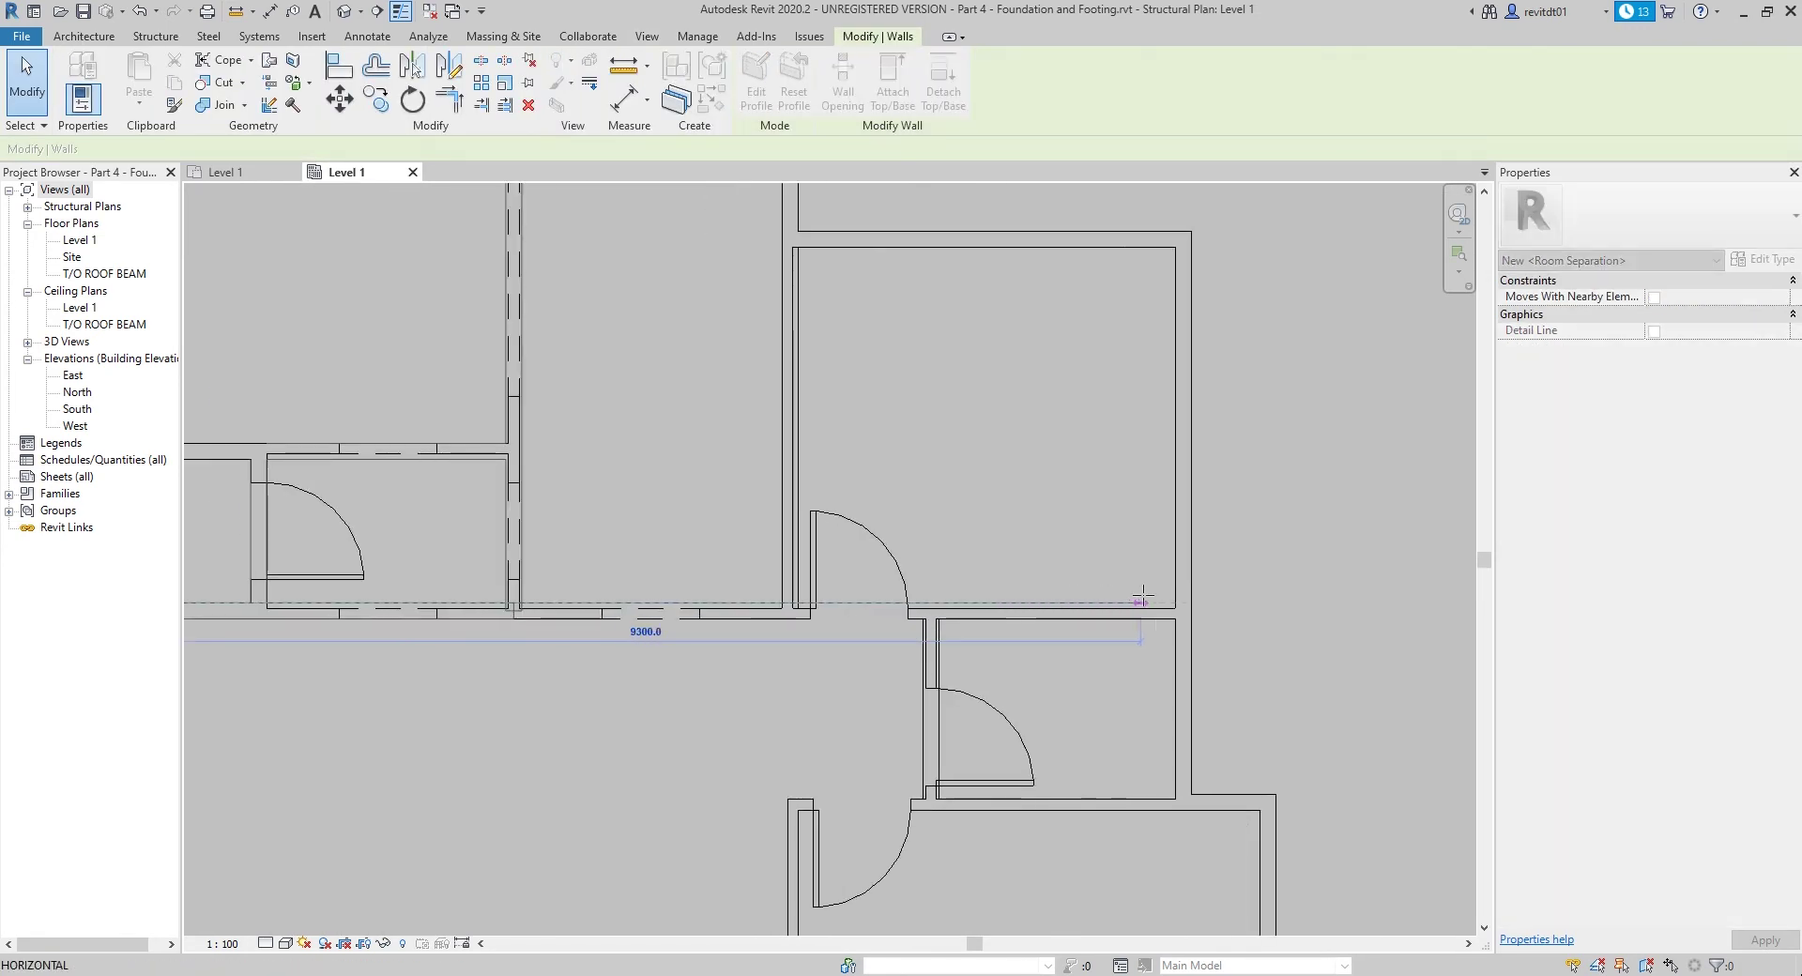
{"action": "left_click", "coordinate": [1173, 598]}
{"action": "key", "text": "Escape"}
{"action": "key", "text": "Escape"}
Step: Draw a horizontal foundation wall from the right partition corner to beside the lower door
{"action": "scroll", "coordinate": [1078, 743], "scroll_direction": "down", "scroll_amount": 2}
{"action": "mouse_move", "coordinate": [1078, 743]}
{"action": "middle_mouse_down"}
{"action": "mouse_move", "coordinate": [1287, 664]}
{"action": "mouse_move", "coordinate": [1046, 704]}
{"action": "middle_mouse_up"}
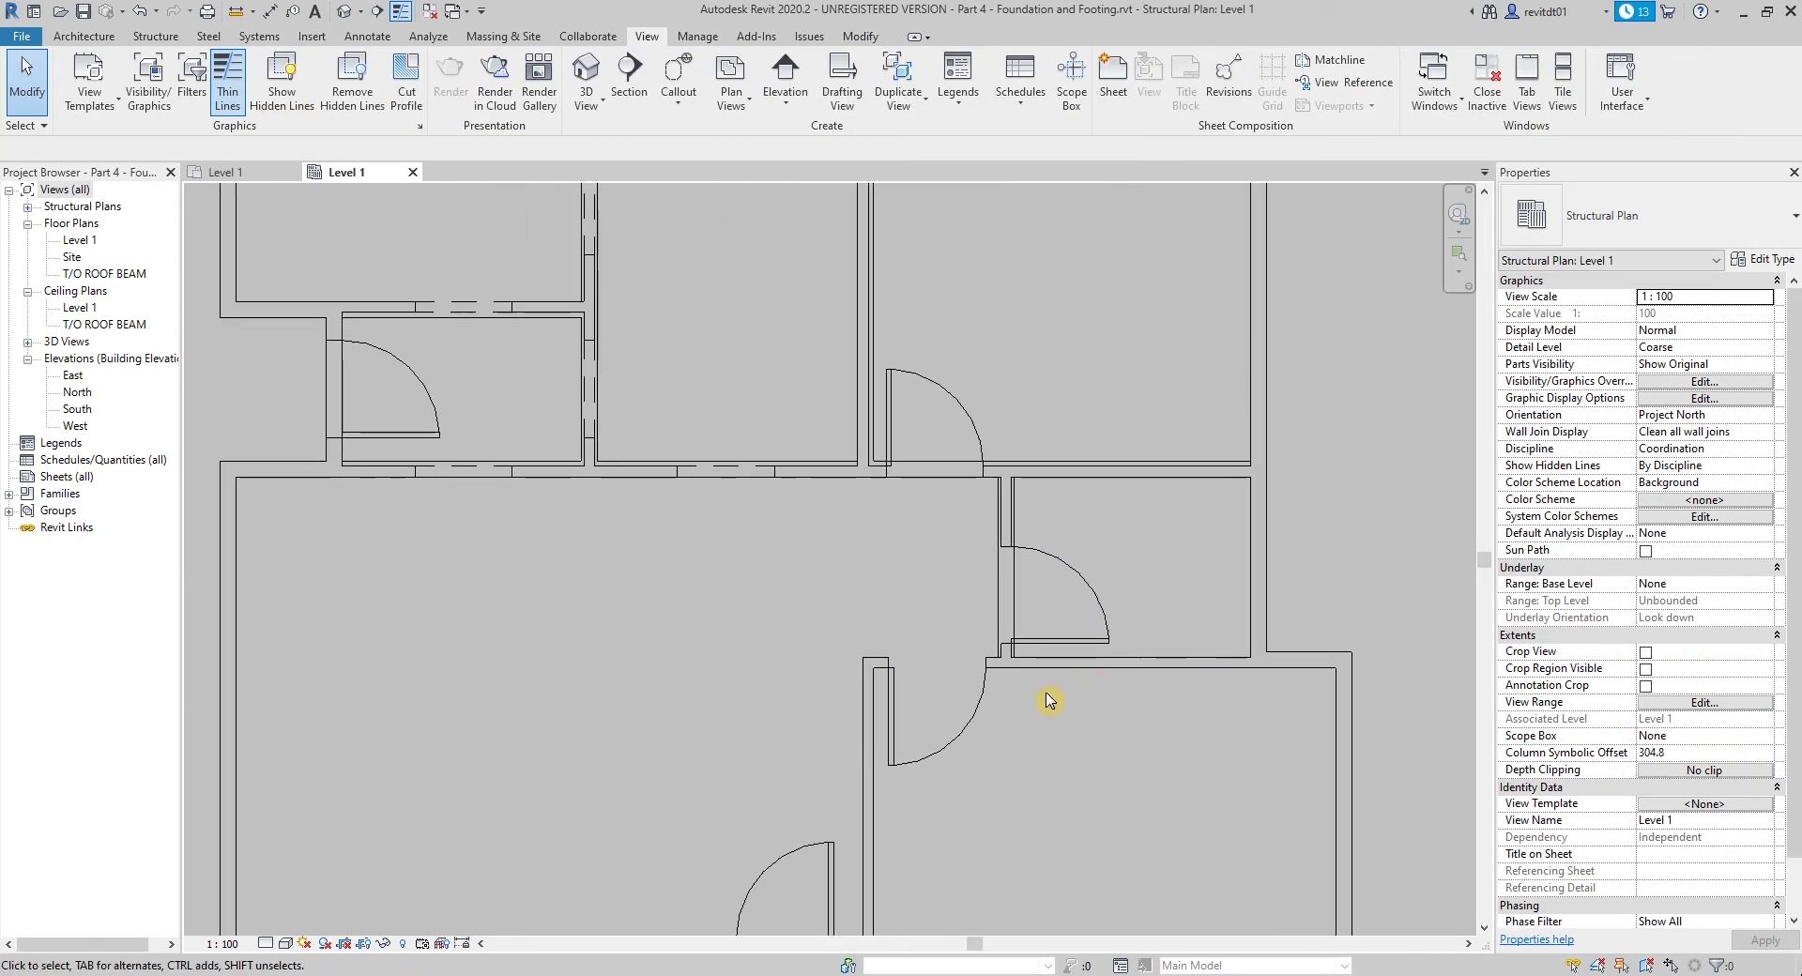
{"action": "scroll", "coordinate": [1186, 703], "scroll_direction": "up", "scroll_amount": 1}
{"action": "middle_click_drag", "start_coordinate": [1187, 703], "coordinate": [1284, 648]}
{"action": "key", "text": "w"}
{"action": "key", "text": "a"}
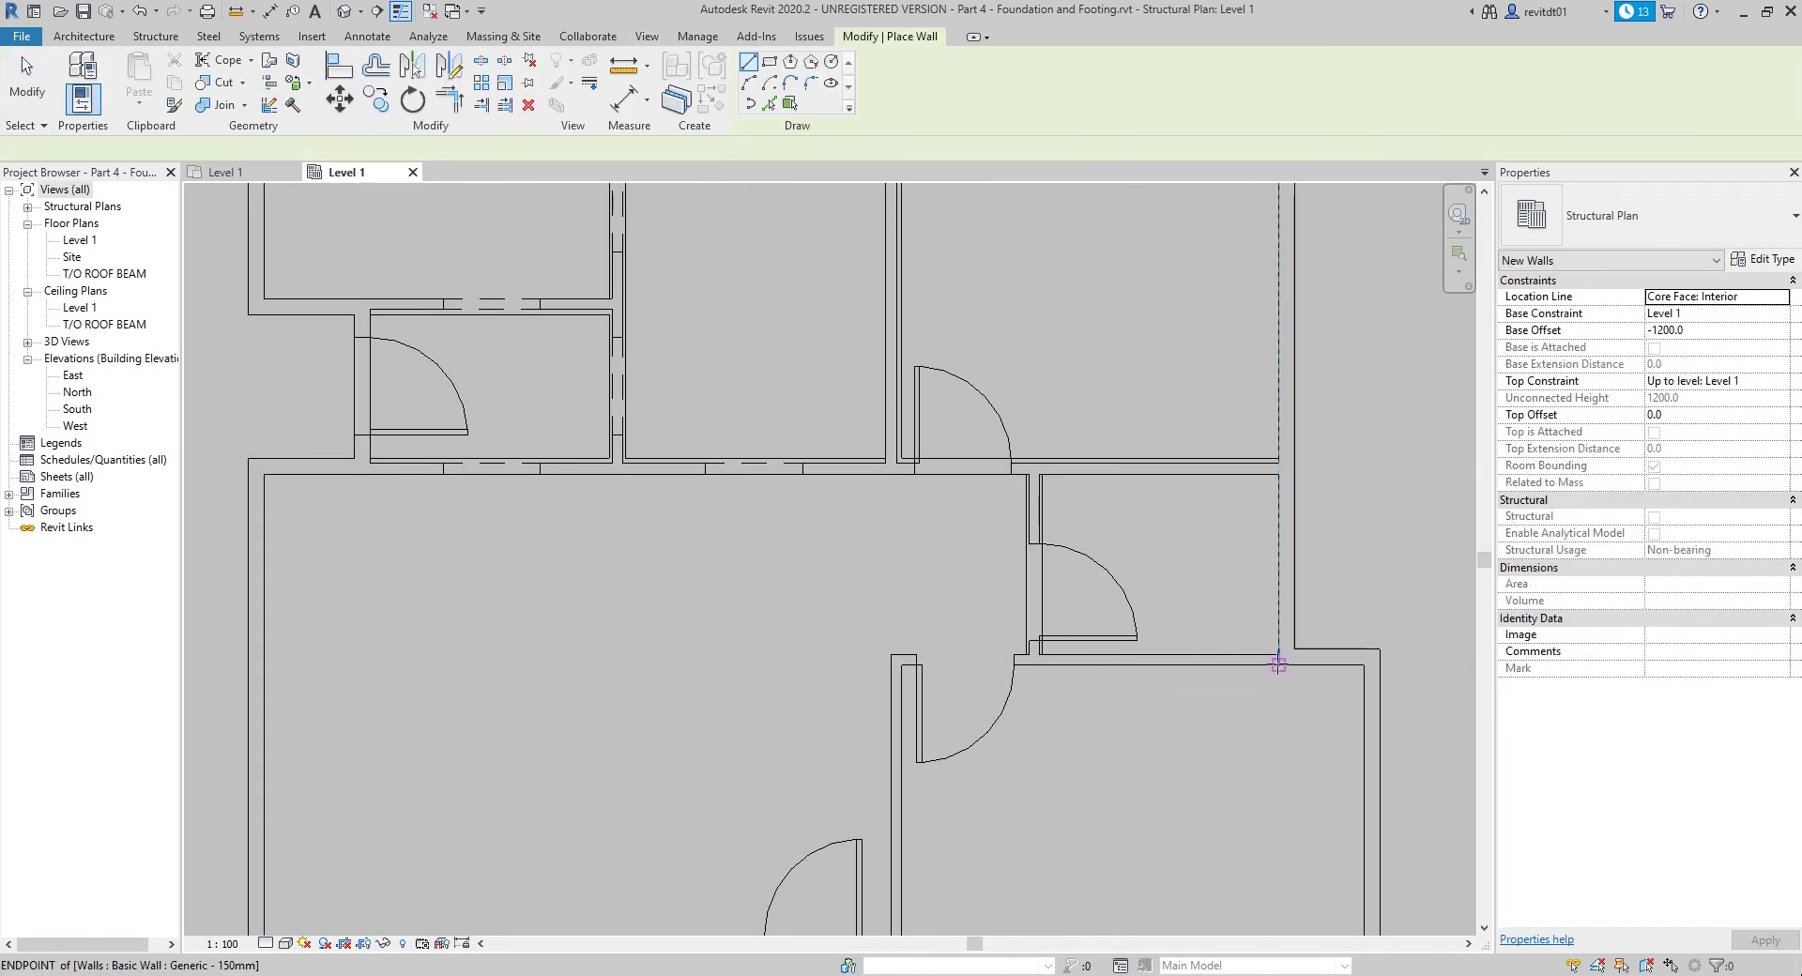
{"action": "left_click", "coordinate": [1278, 664]}
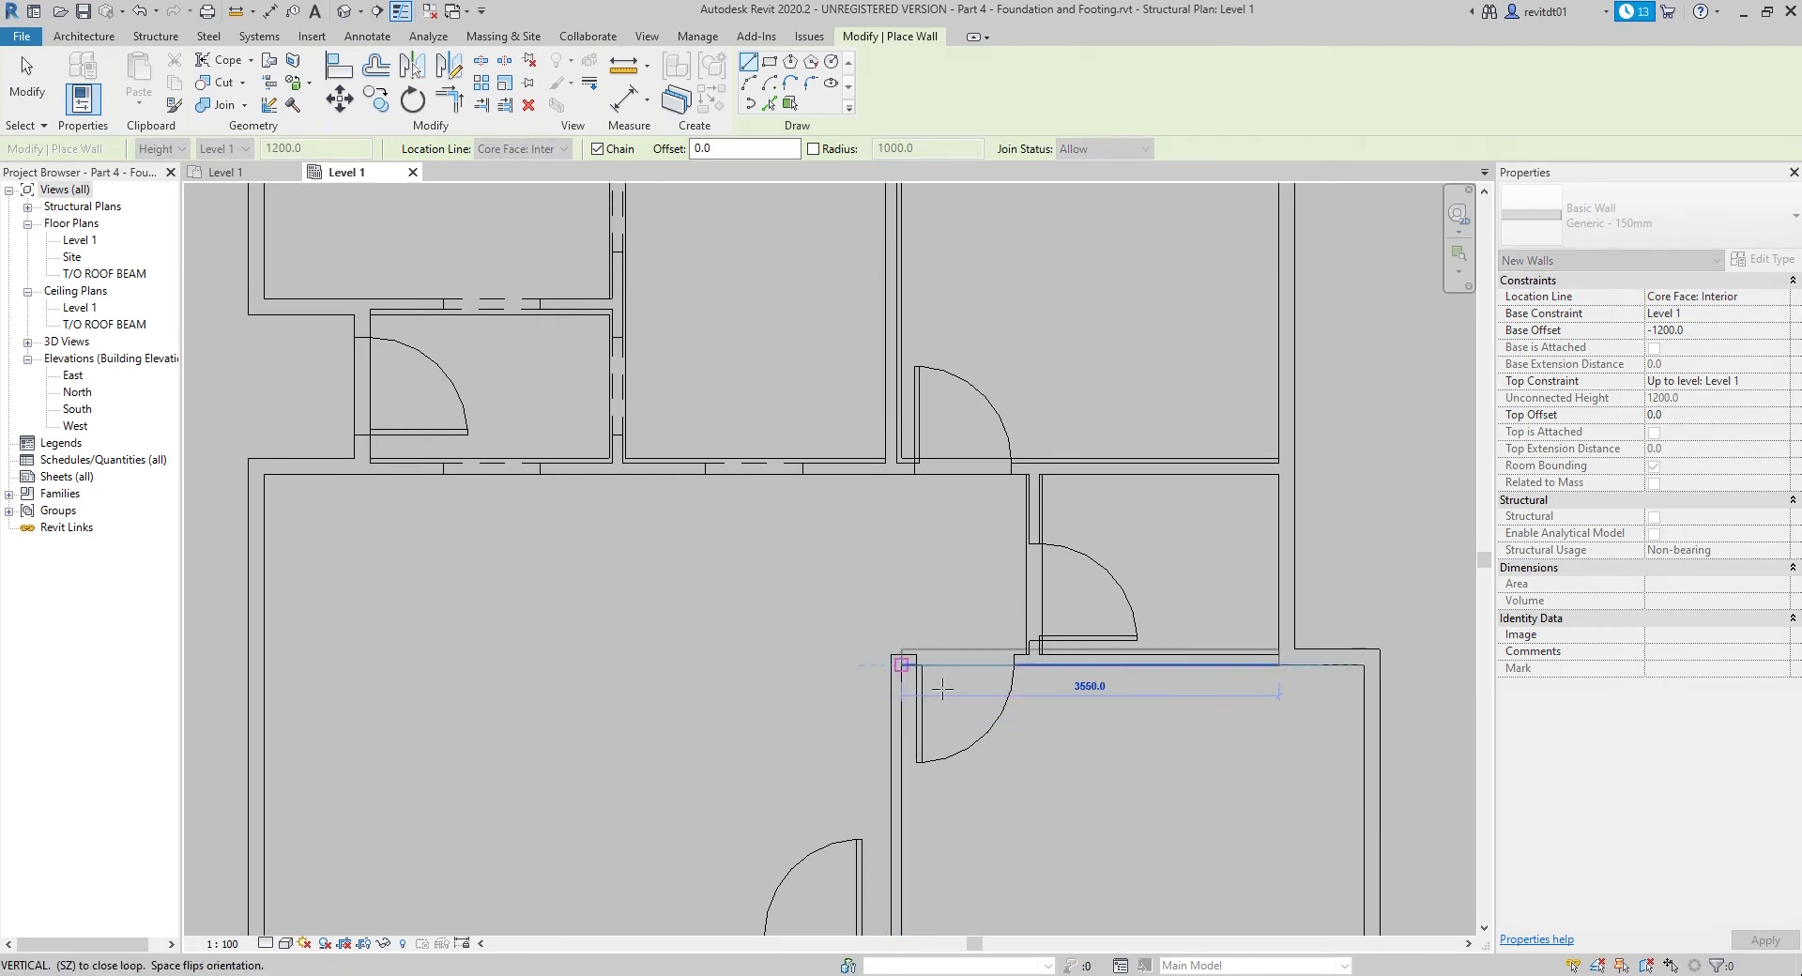
{"action": "left_click", "coordinate": [901, 664]}
{"action": "scroll", "coordinate": [942, 690], "scroll_direction": "down", "scroll_amount": 2}
{"action": "middle_click_drag", "start_coordinate": [941, 689], "coordinate": [951, 375]}
{"action": "scroll", "coordinate": [950, 375], "scroll_direction": "up", "scroll_amount": 2}
{"action": "key", "text": "Escape"}
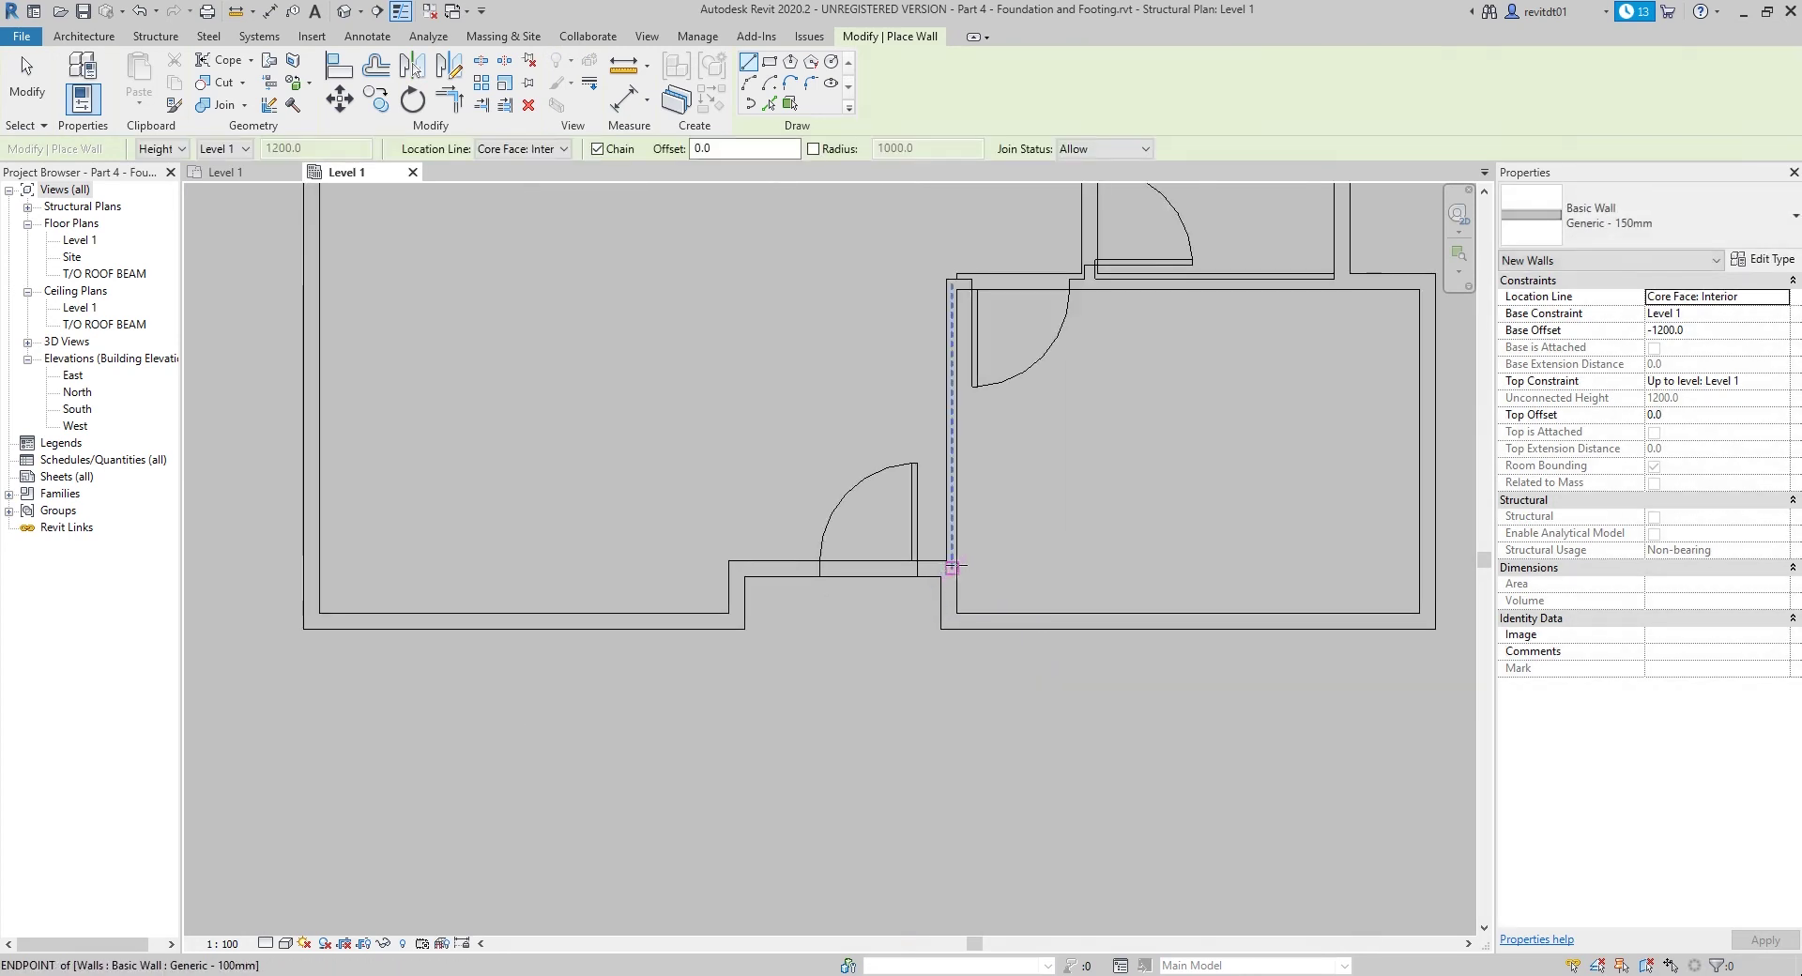
Step: Draw a 2550 mm vertical foundation wall from the lower partition corner to the upper wall
{"action": "left_click", "coordinate": [950, 567]}
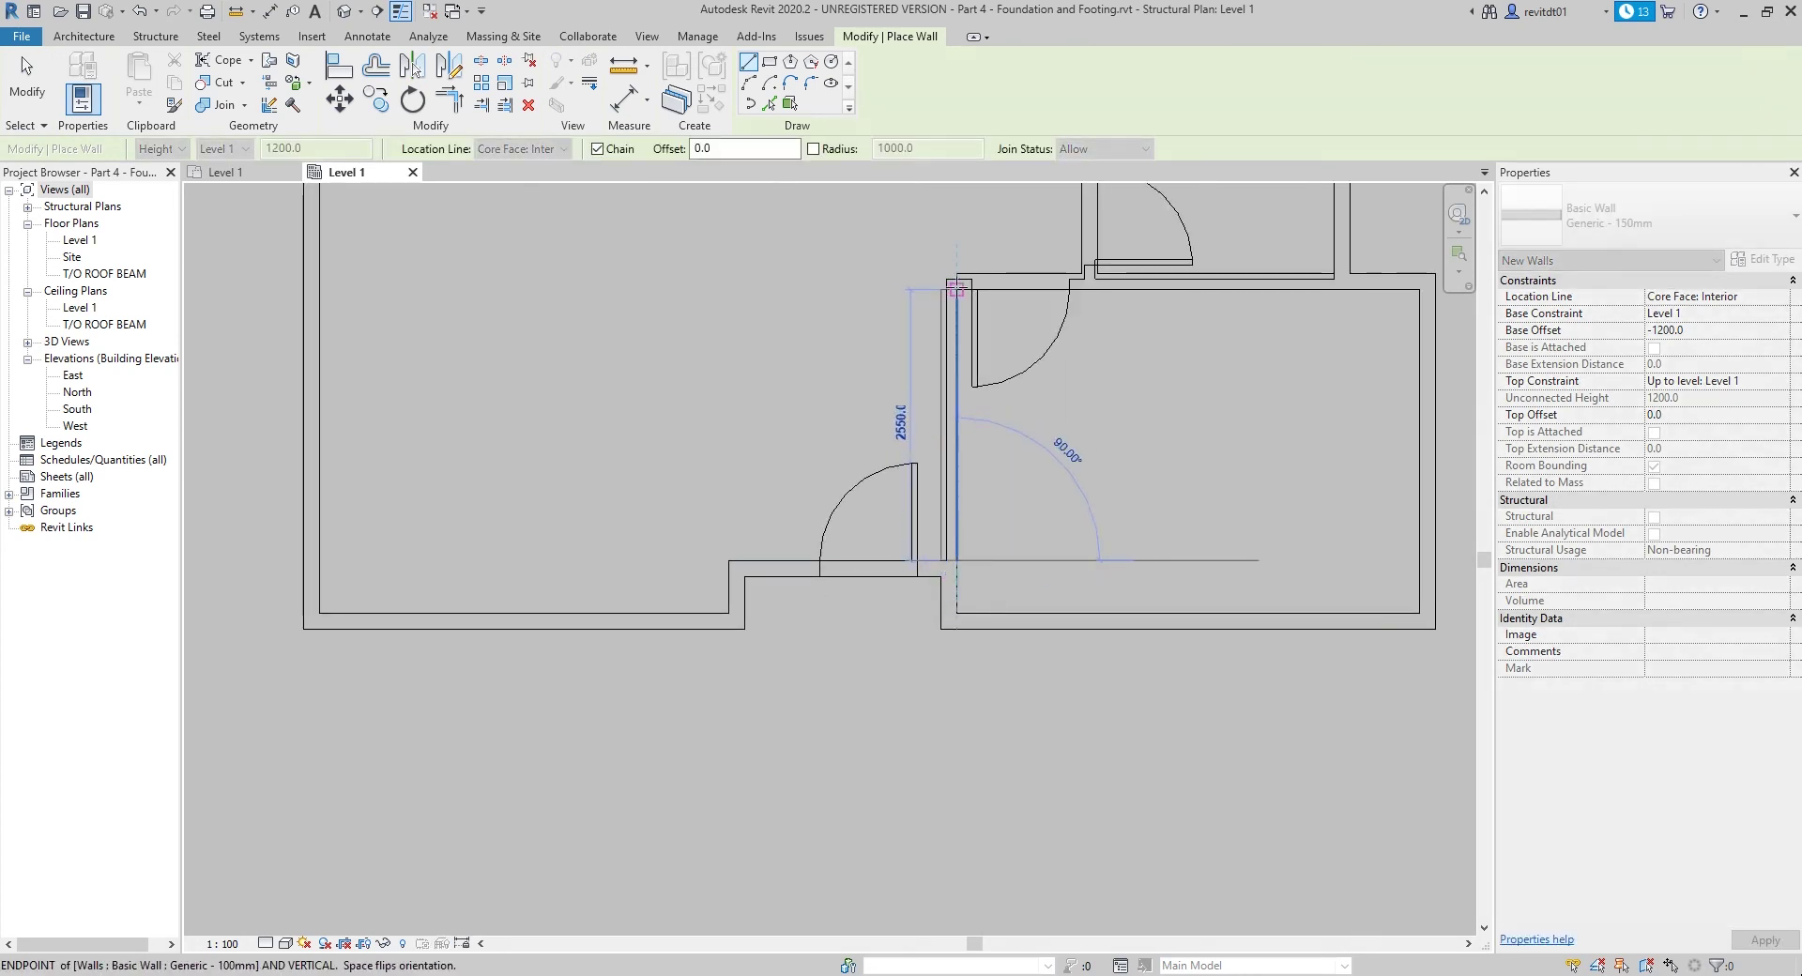
{"action": "left_click", "coordinate": [956, 289]}
{"action": "key", "text": "Escape"}
{"action": "key", "text": "Escape"}
{"action": "scroll", "coordinate": [1102, 495], "scroll_direction": "down", "scroll_amount": 2}
{"action": "mouse_move", "coordinate": [1124, 638]}
{"action": "middle_mouse_down"}
{"action": "mouse_move", "coordinate": [1147, 661]}
{"action": "mouse_move", "coordinate": [1088, 715]}
{"action": "middle_mouse_up"}
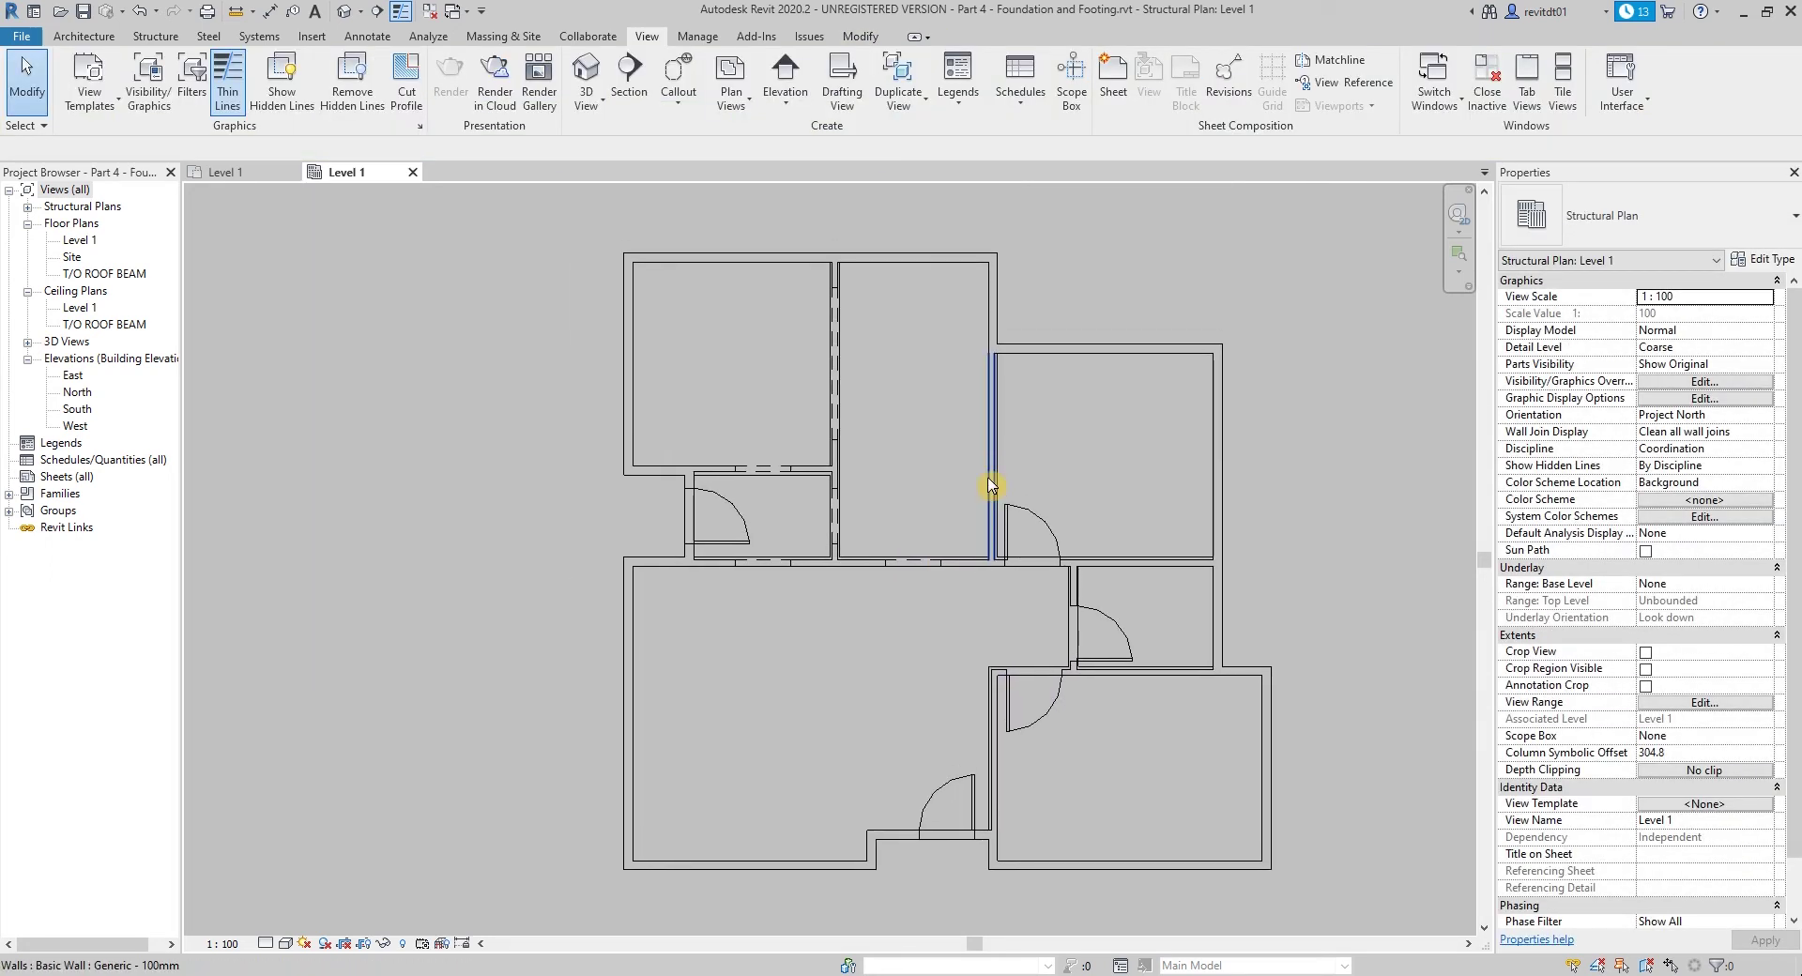
Step: Orbit the 3D view beneath the house and select foundation walls to inspect them
{"action": "left_click", "coordinate": [345, 10]}
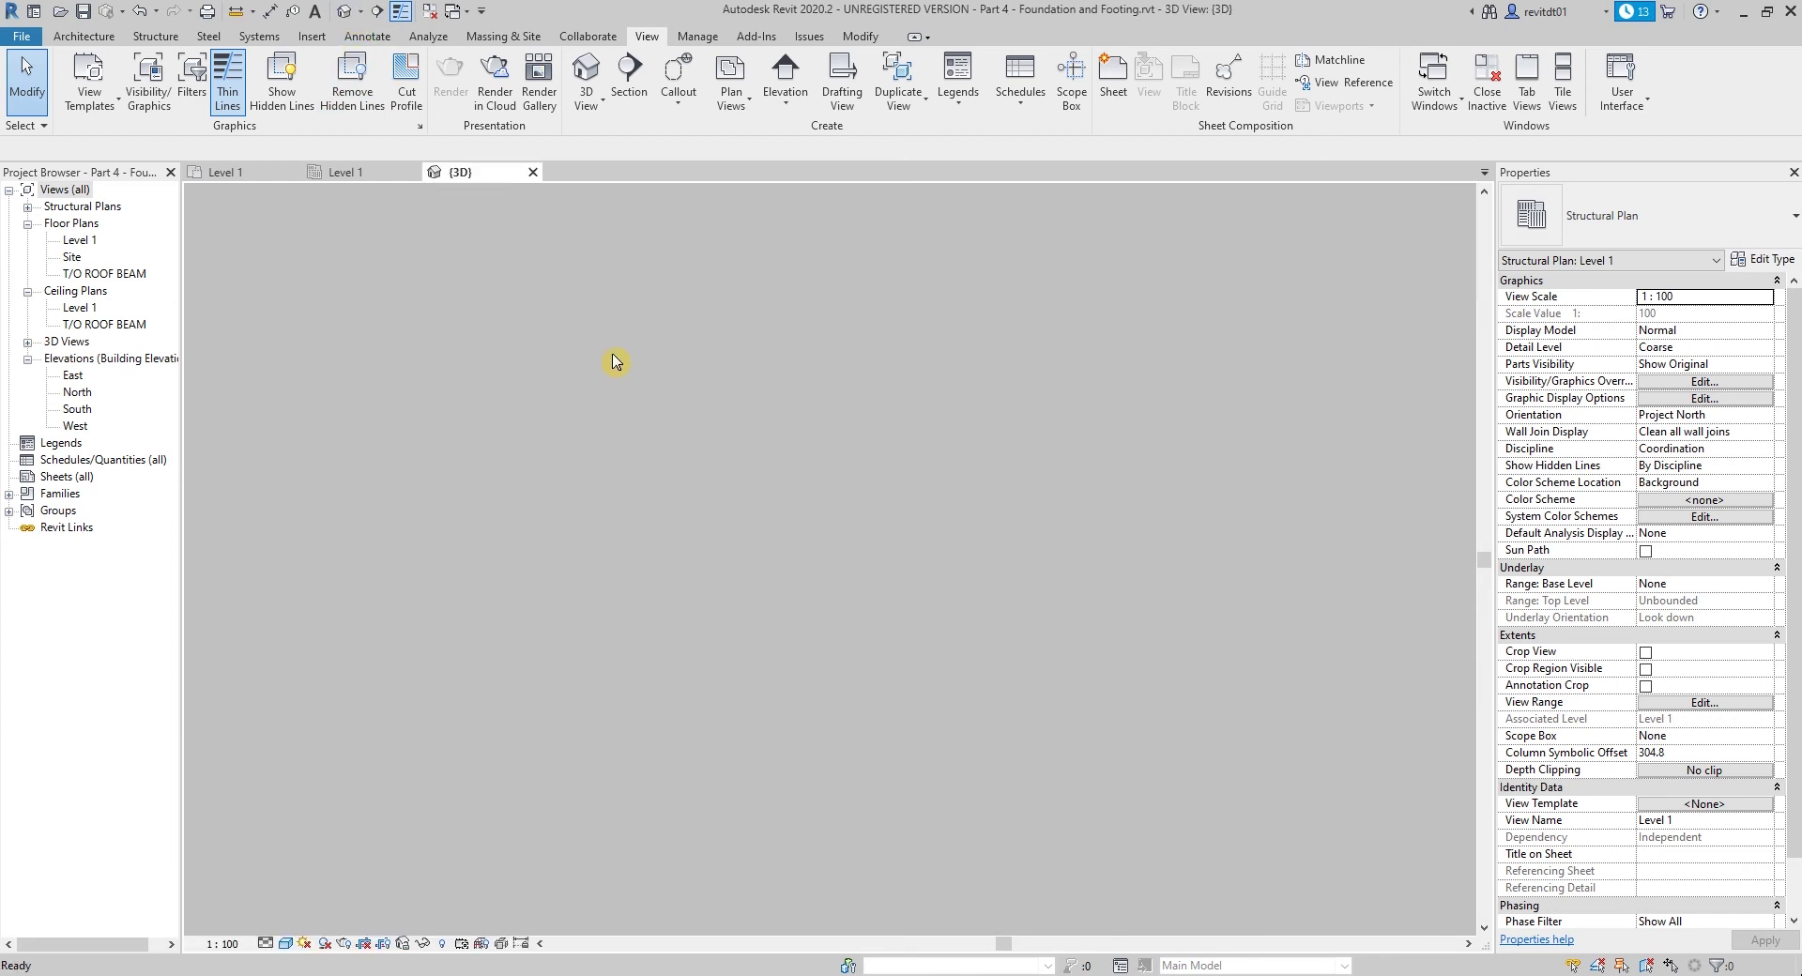
{"action": "middle_click_drag", "start_coordinate": [1138, 824], "coordinate": [1048, 612], "text": "shift"}
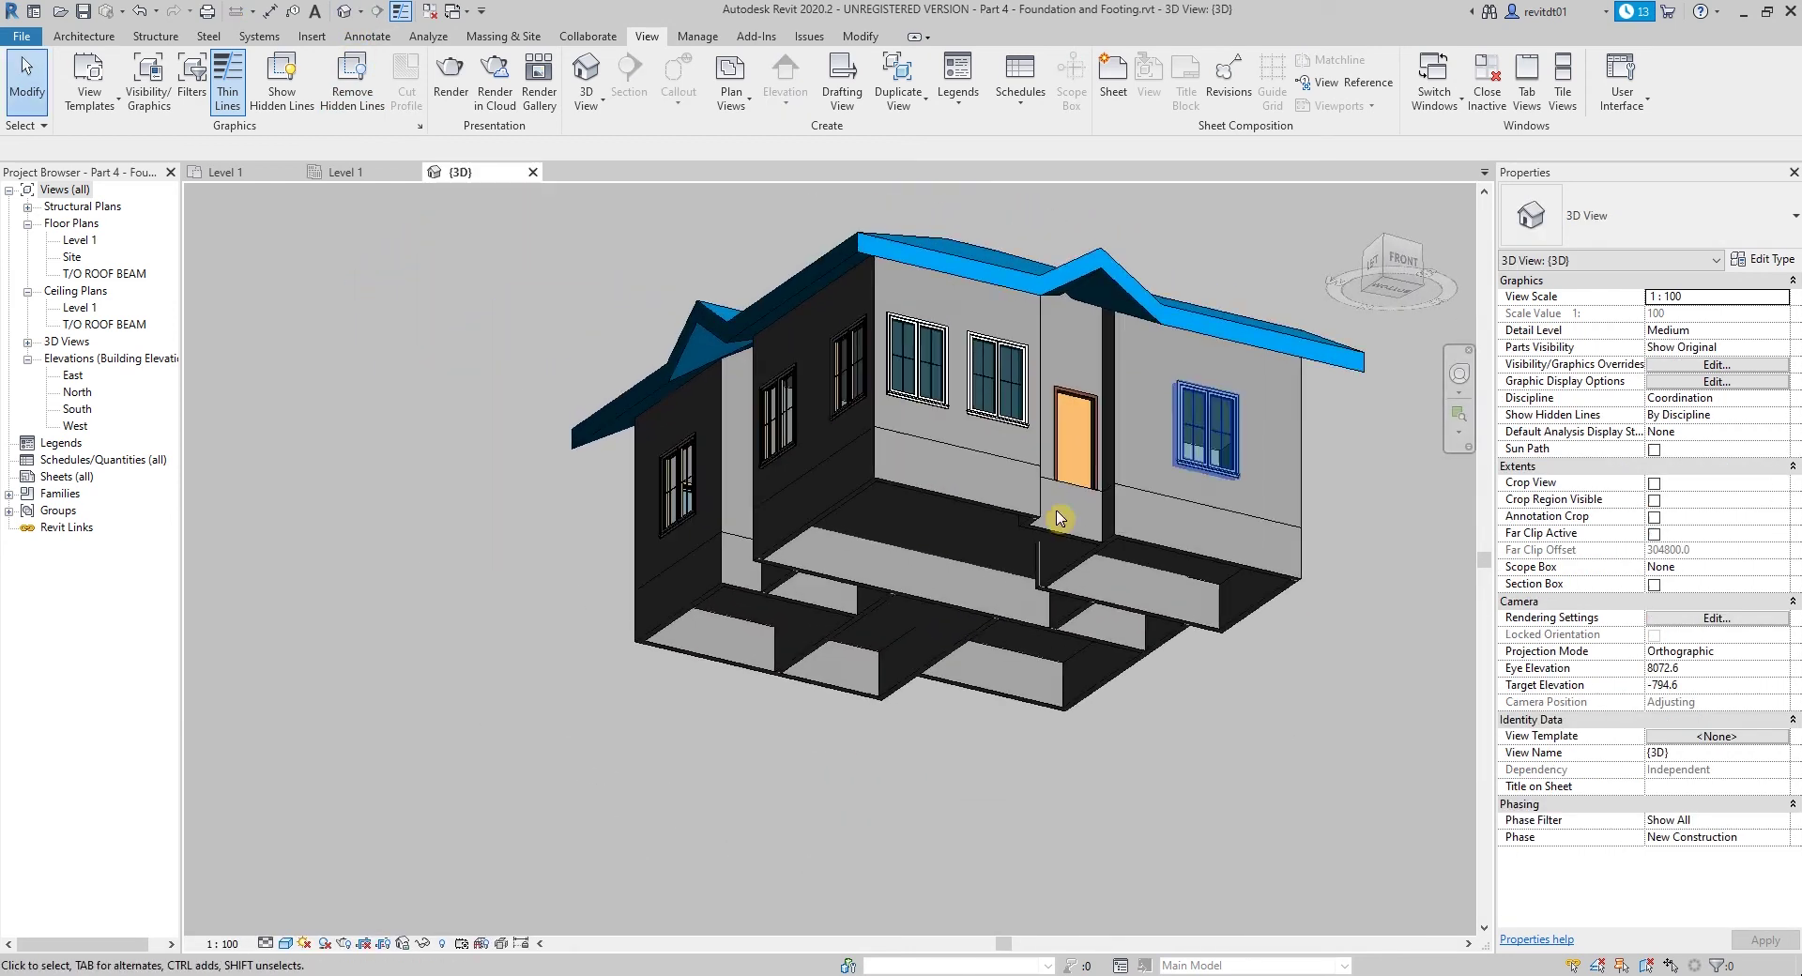
{"action": "key", "text": "Tab"}
{"action": "left_click", "coordinate": [1039, 621]}
{"action": "middle_click_drag", "start_coordinate": [1040, 621], "coordinate": [1020, 724], "text": "shift"}
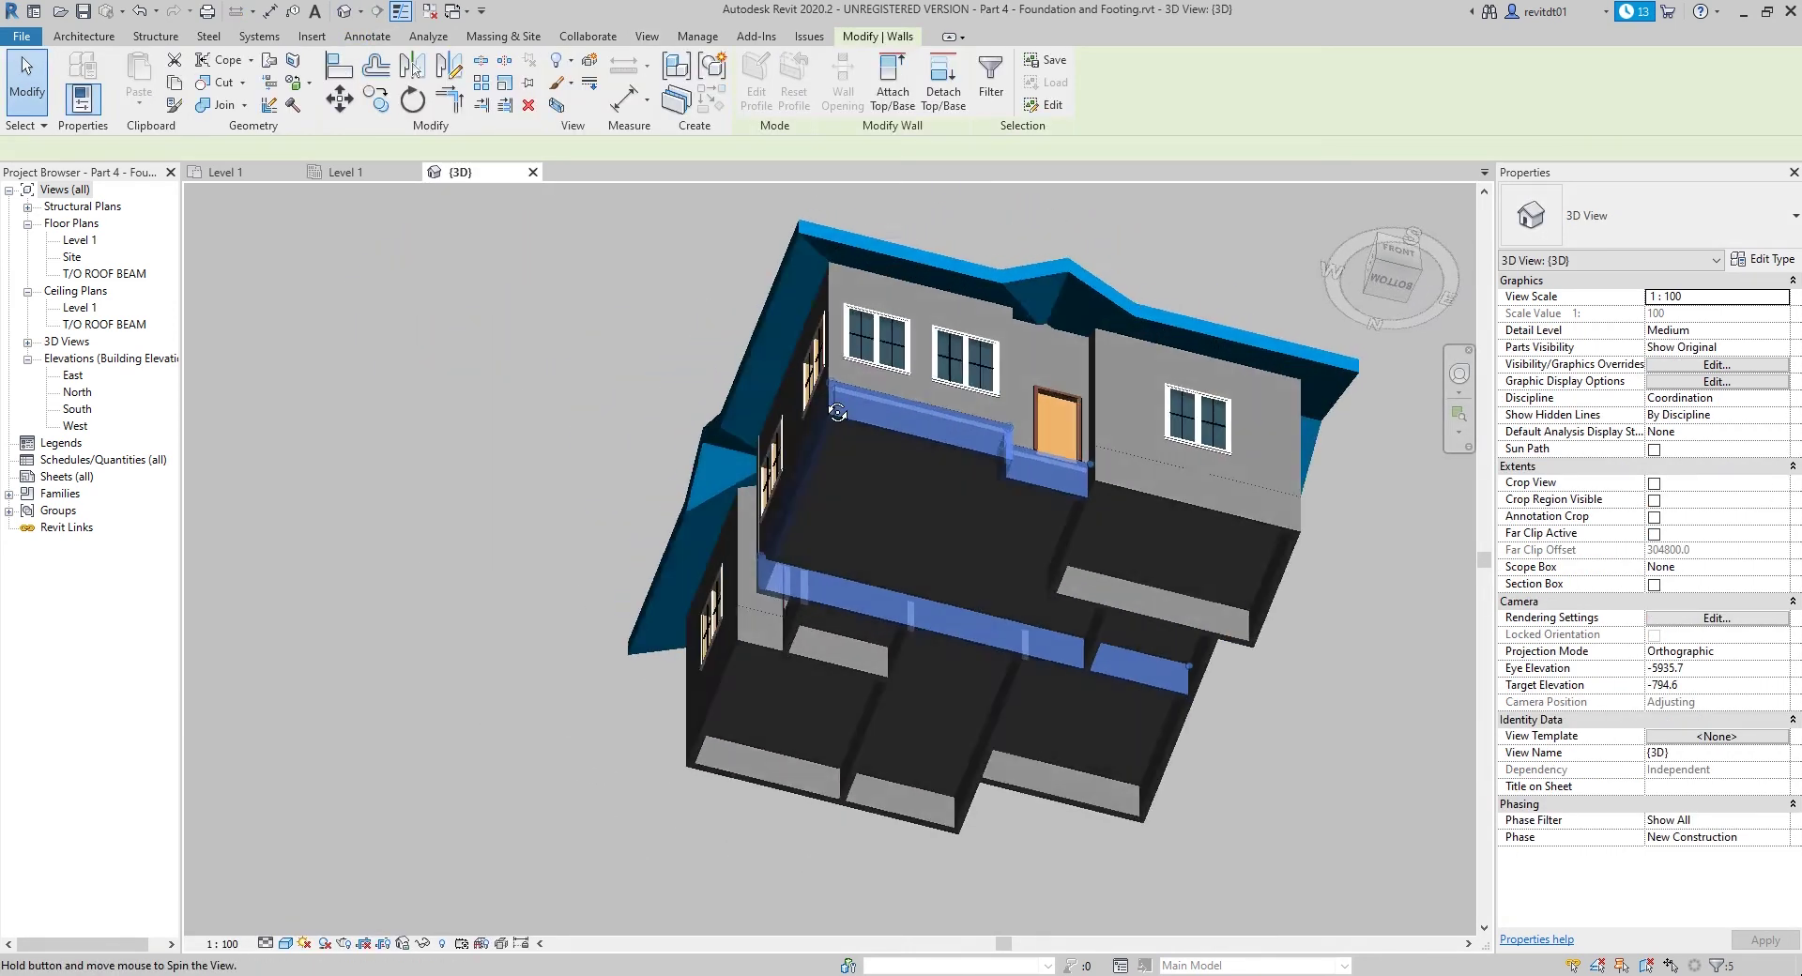
{"action": "left_click", "coordinate": [934, 677]}
{"action": "mouse_move", "coordinate": [934, 676]}
{"action": "middle_mouse_down", "text": "shift"}
{"action": "mouse_move", "coordinate": [1076, 804]}
{"action": "mouse_move", "coordinate": [1069, 875]}
{"action": "mouse_move", "coordinate": [1106, 684]}
{"action": "mouse_move", "coordinate": [994, 708]}
{"action": "middle_mouse_up", "text": "shift"}
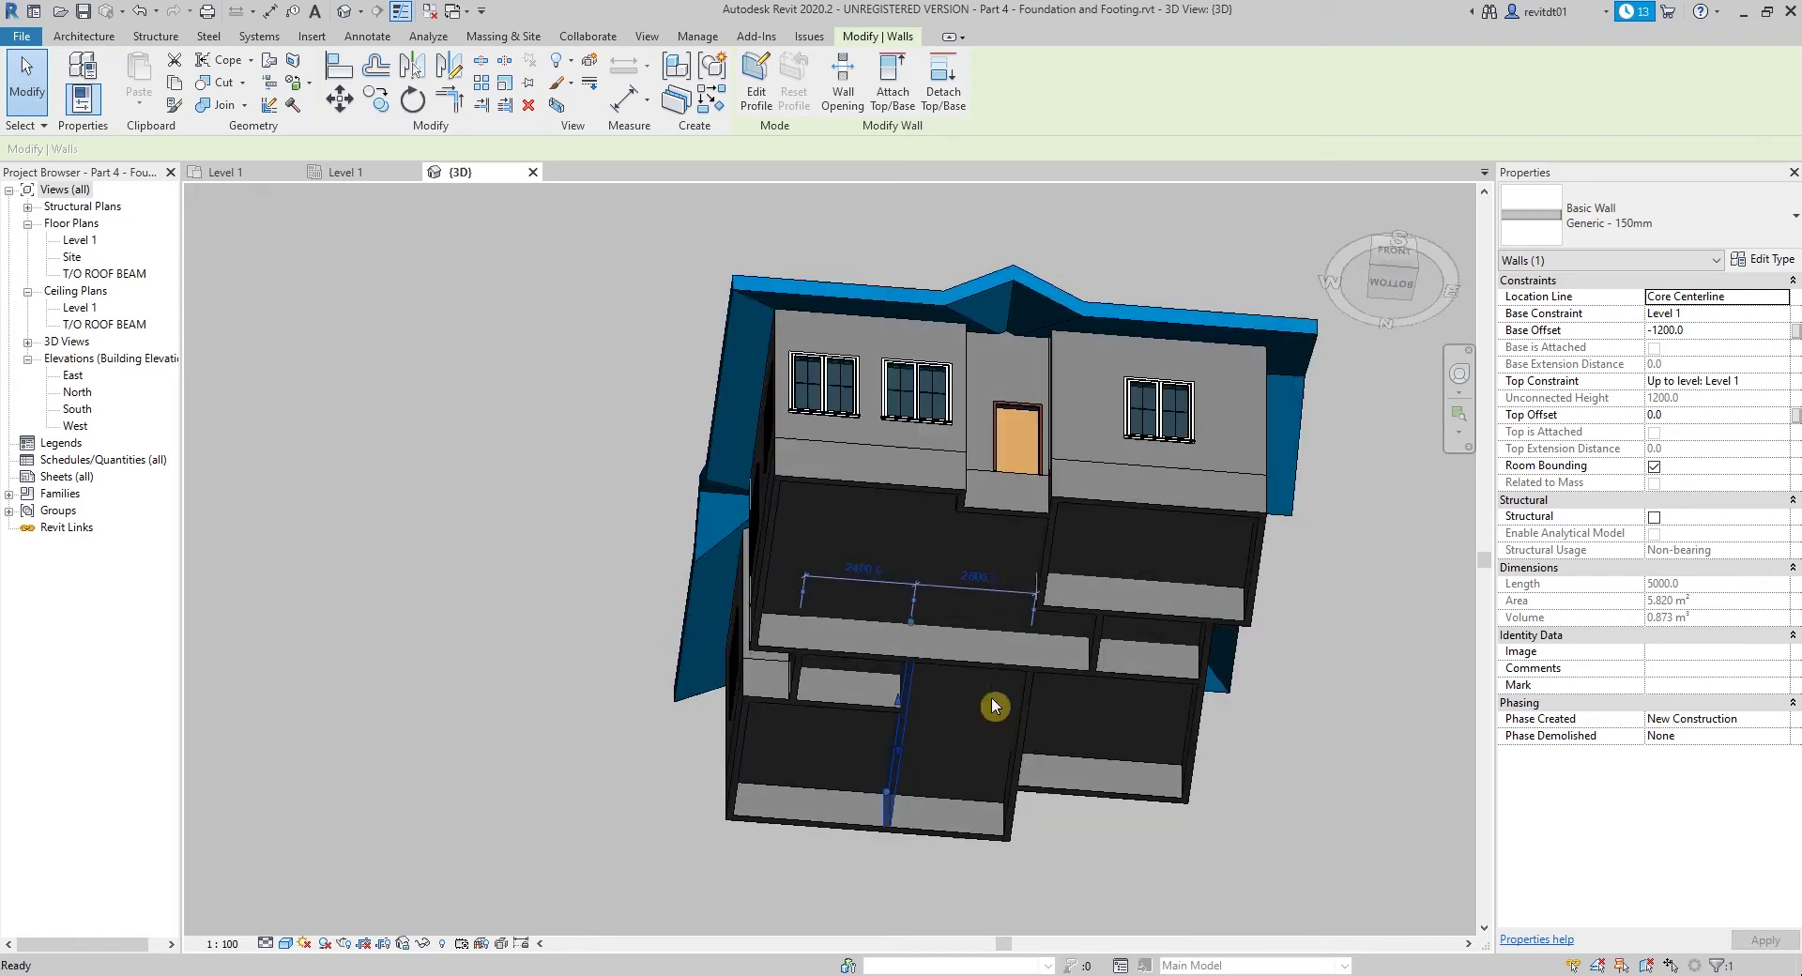
{"action": "key", "text": "Escape"}
{"action": "left_click", "coordinate": [997, 663]}
{"action": "key", "text": "Escape"}
{"action": "mouse_move", "coordinate": [937, 550]}
{"action": "middle_mouse_down", "text": "shift"}
{"action": "mouse_move", "coordinate": [977, 775]}
{"action": "mouse_move", "coordinate": [986, 650]}
{"action": "middle_mouse_up", "text": "shift"}
Step: Glance at the Level 1 structural plan, then orbit the 3D view low under the foundations
{"action": "left_click", "coordinate": [366, 174]}
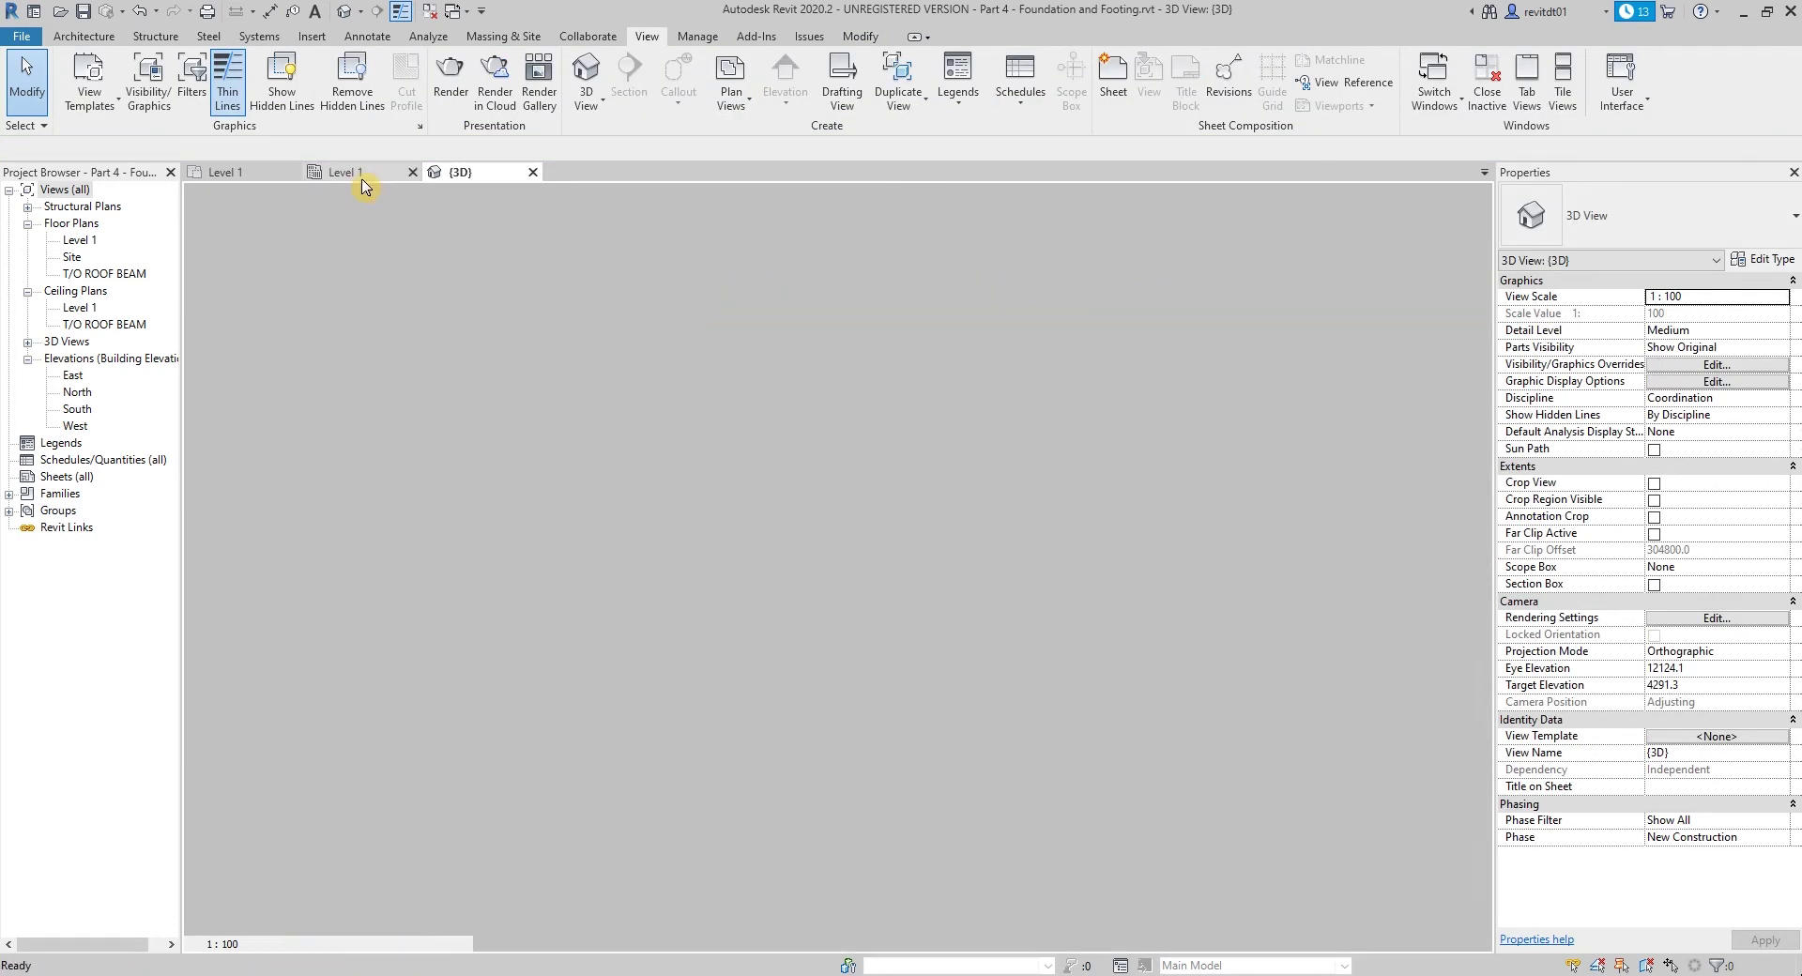
{"action": "middle_click_drag", "start_coordinate": [522, 469], "coordinate": [597, 481]}
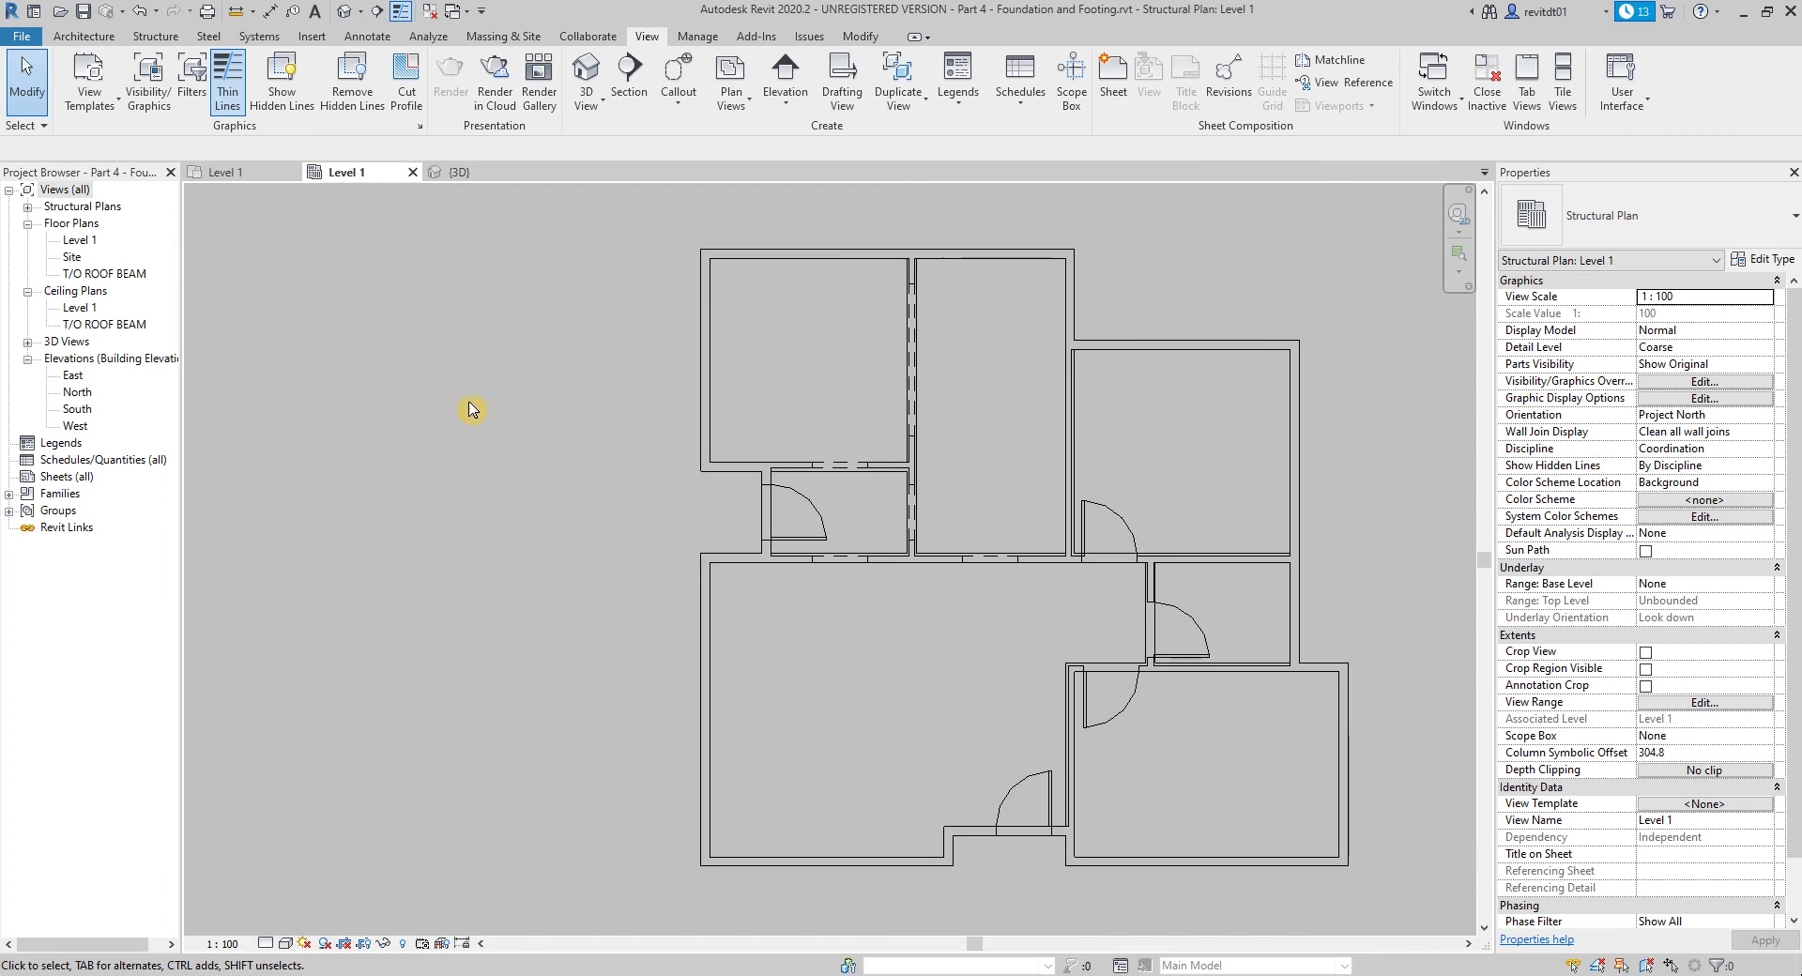
{"action": "left_click", "coordinate": [461, 173]}
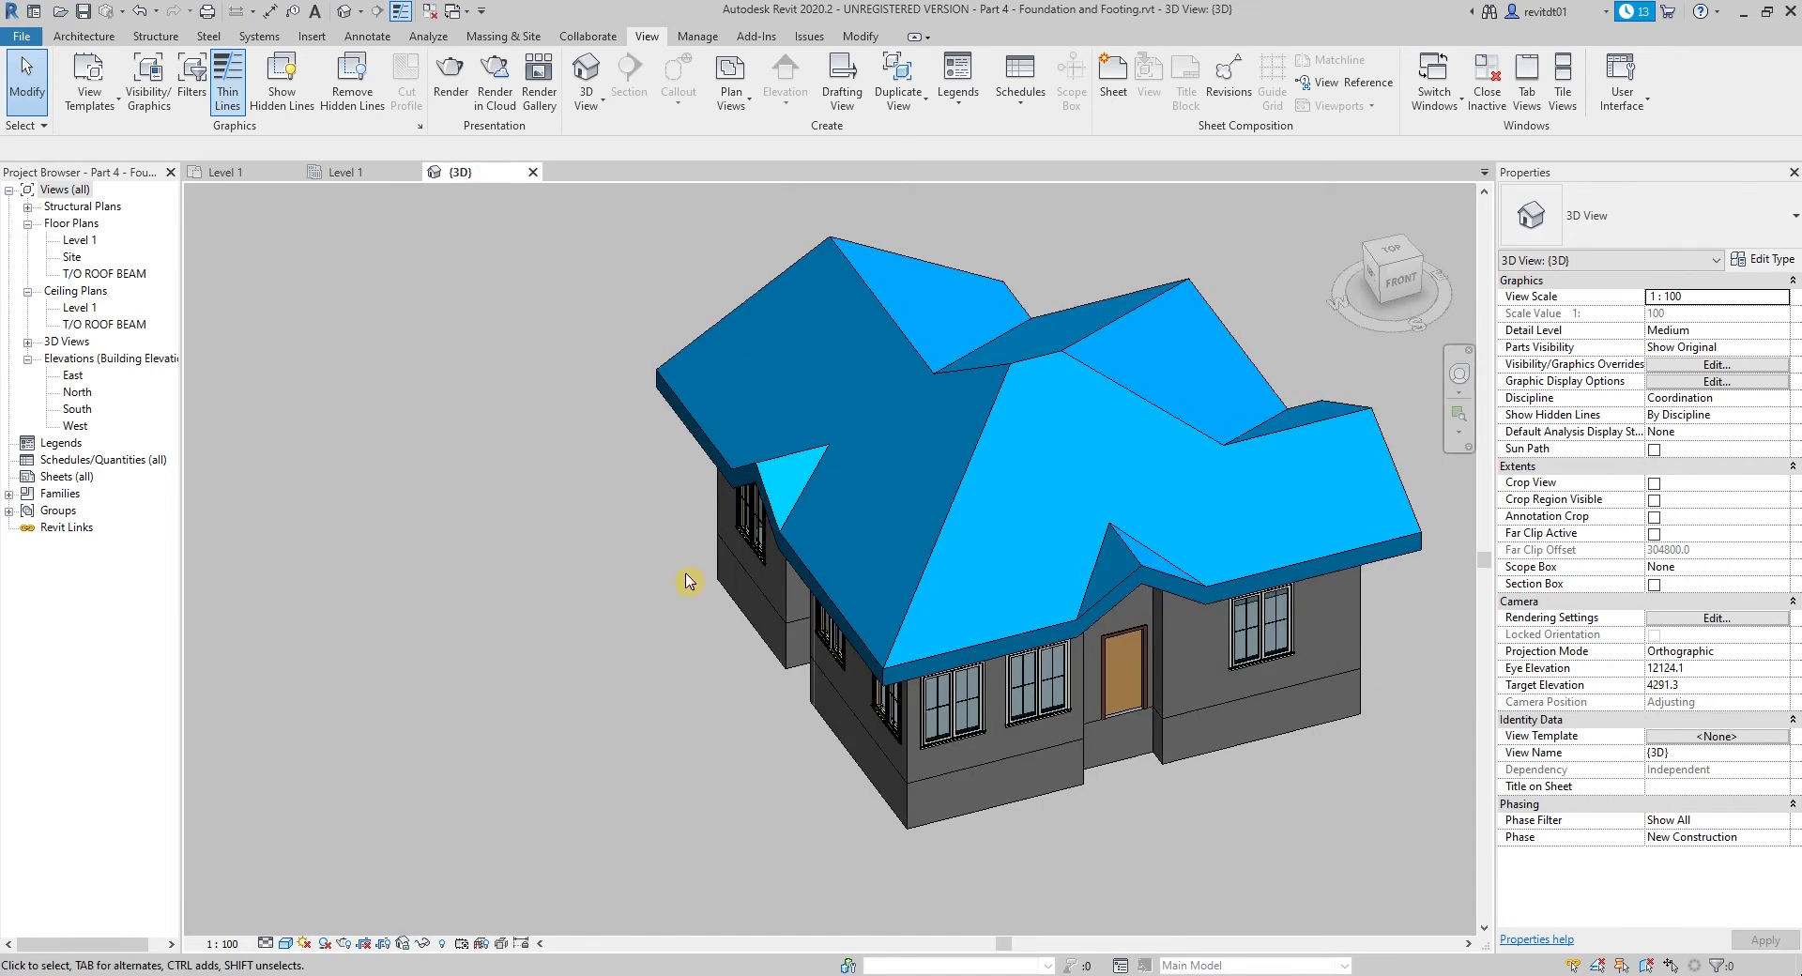
{"action": "middle_click_drag", "start_coordinate": [801, 551], "coordinate": [741, 454], "text": "shift"}
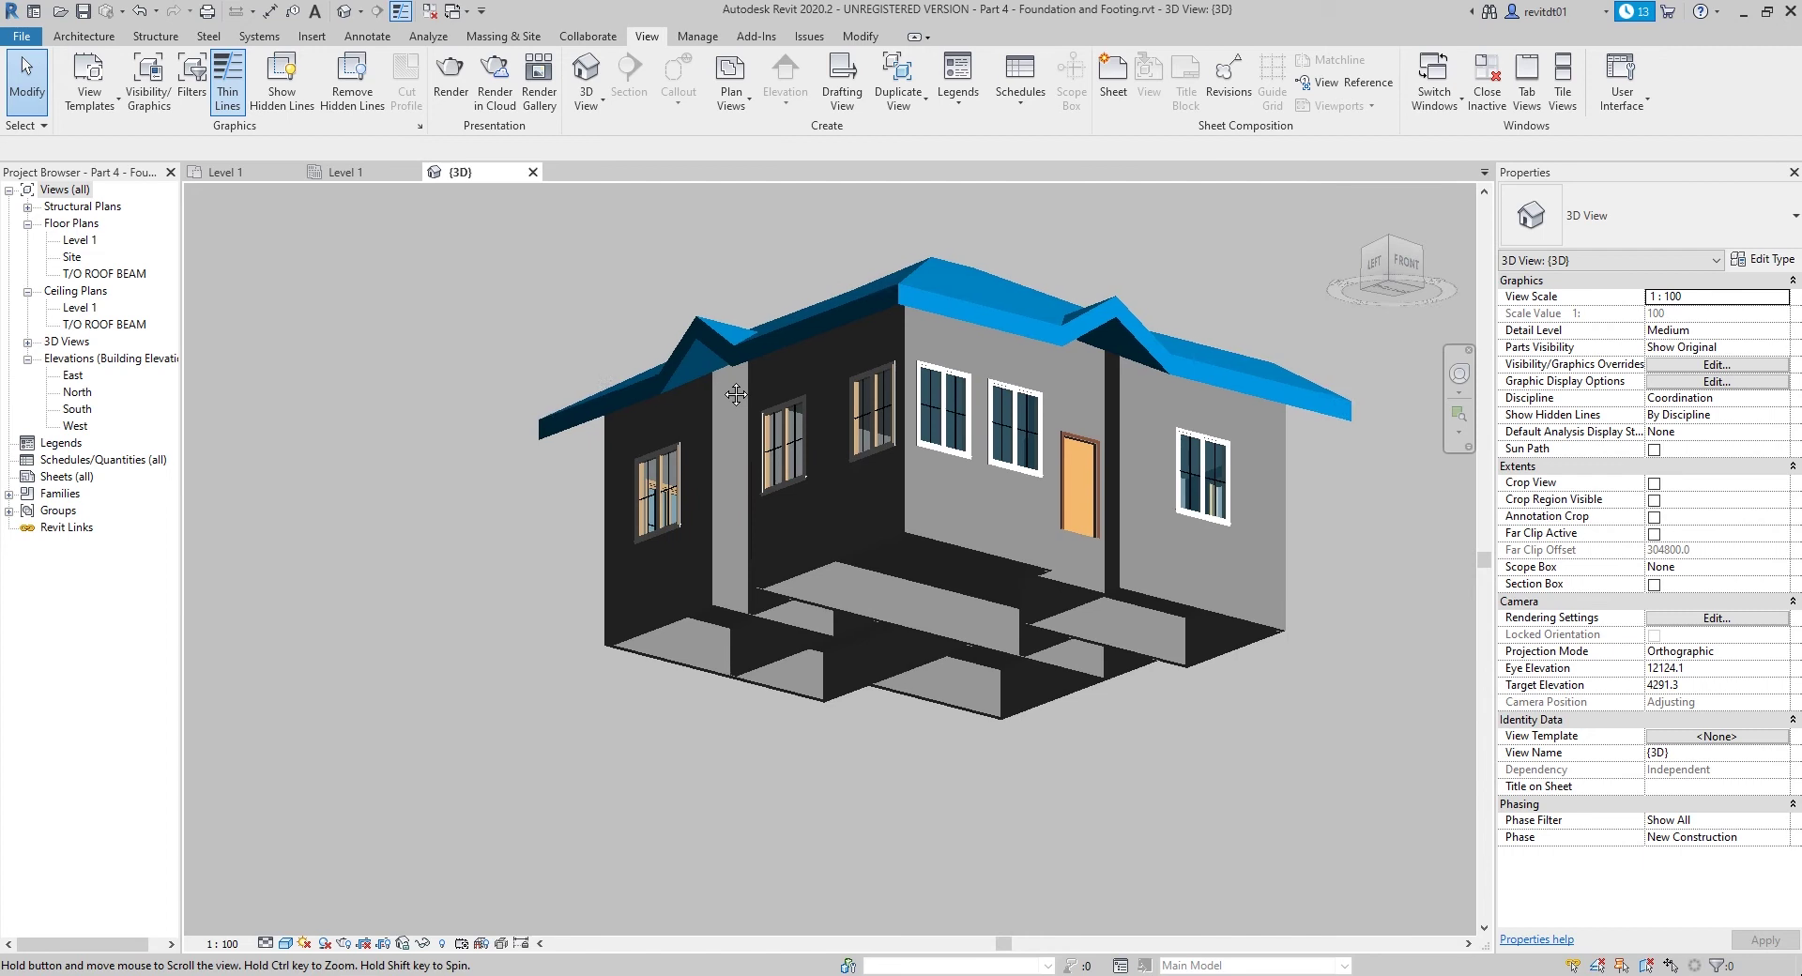
{"action": "middle_click_drag", "start_coordinate": [708, 785], "coordinate": [702, 553], "text": "shift"}
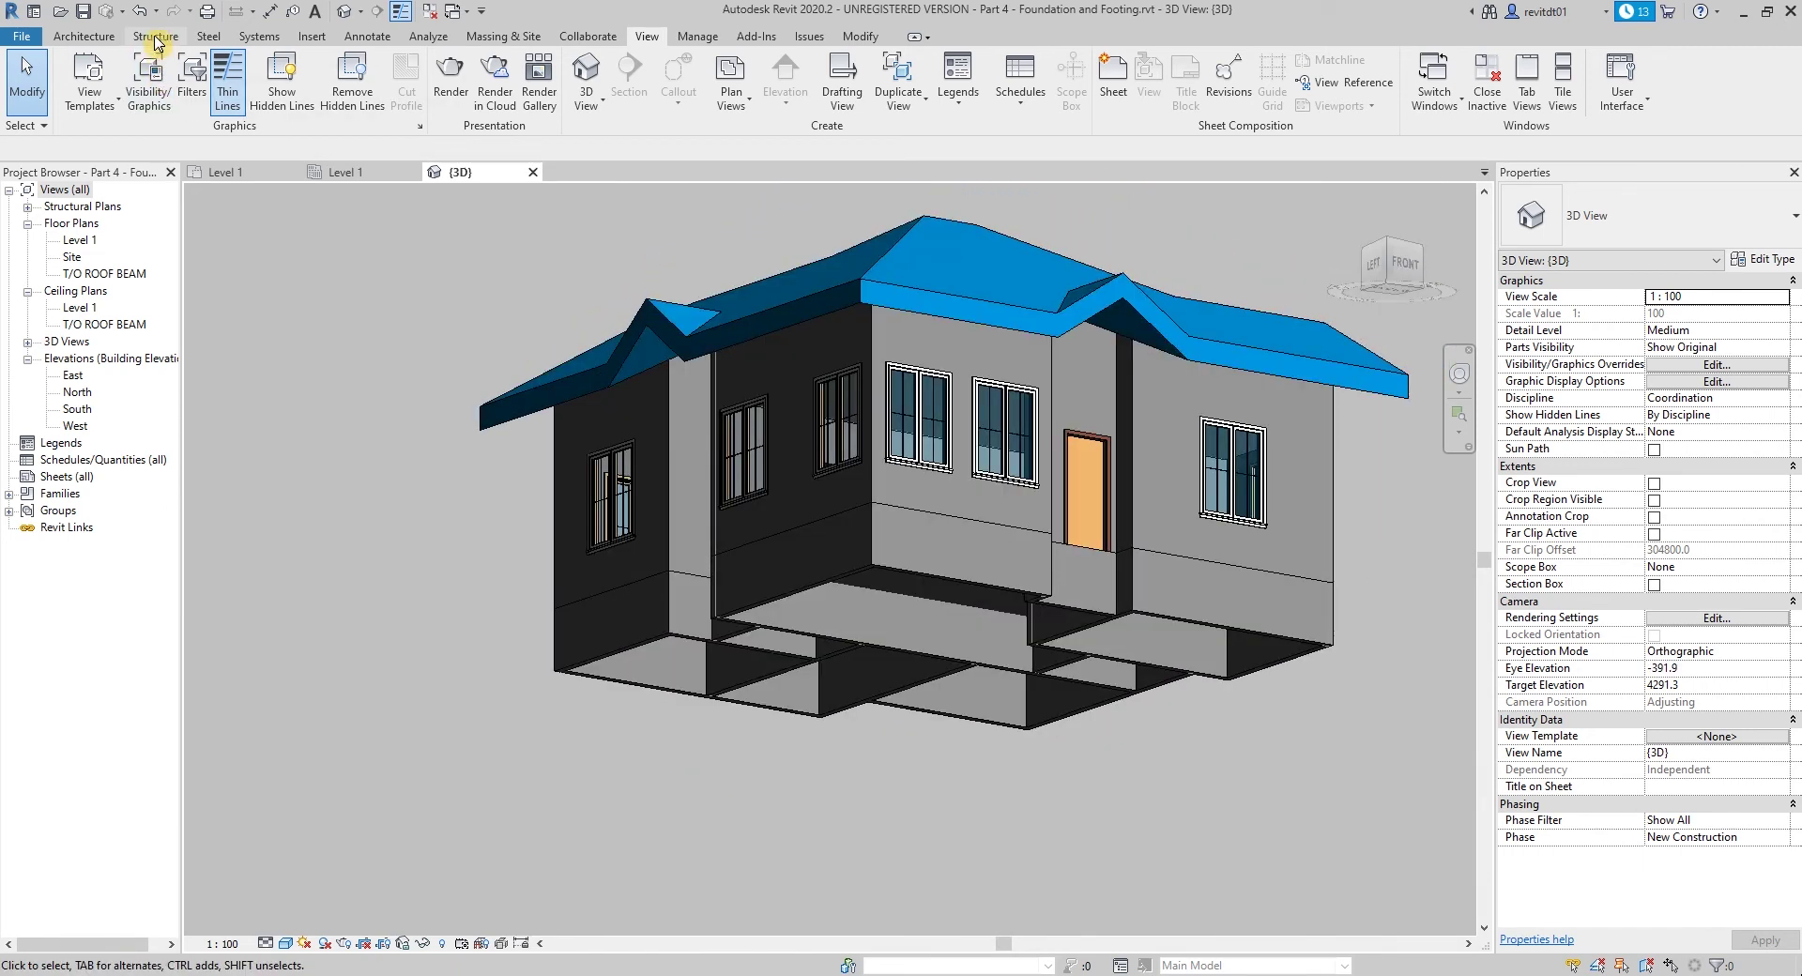
Step: Place a 900 x 300 bearing footing under the first foundation wall chain
{"action": "left_click", "coordinate": [155, 37]}
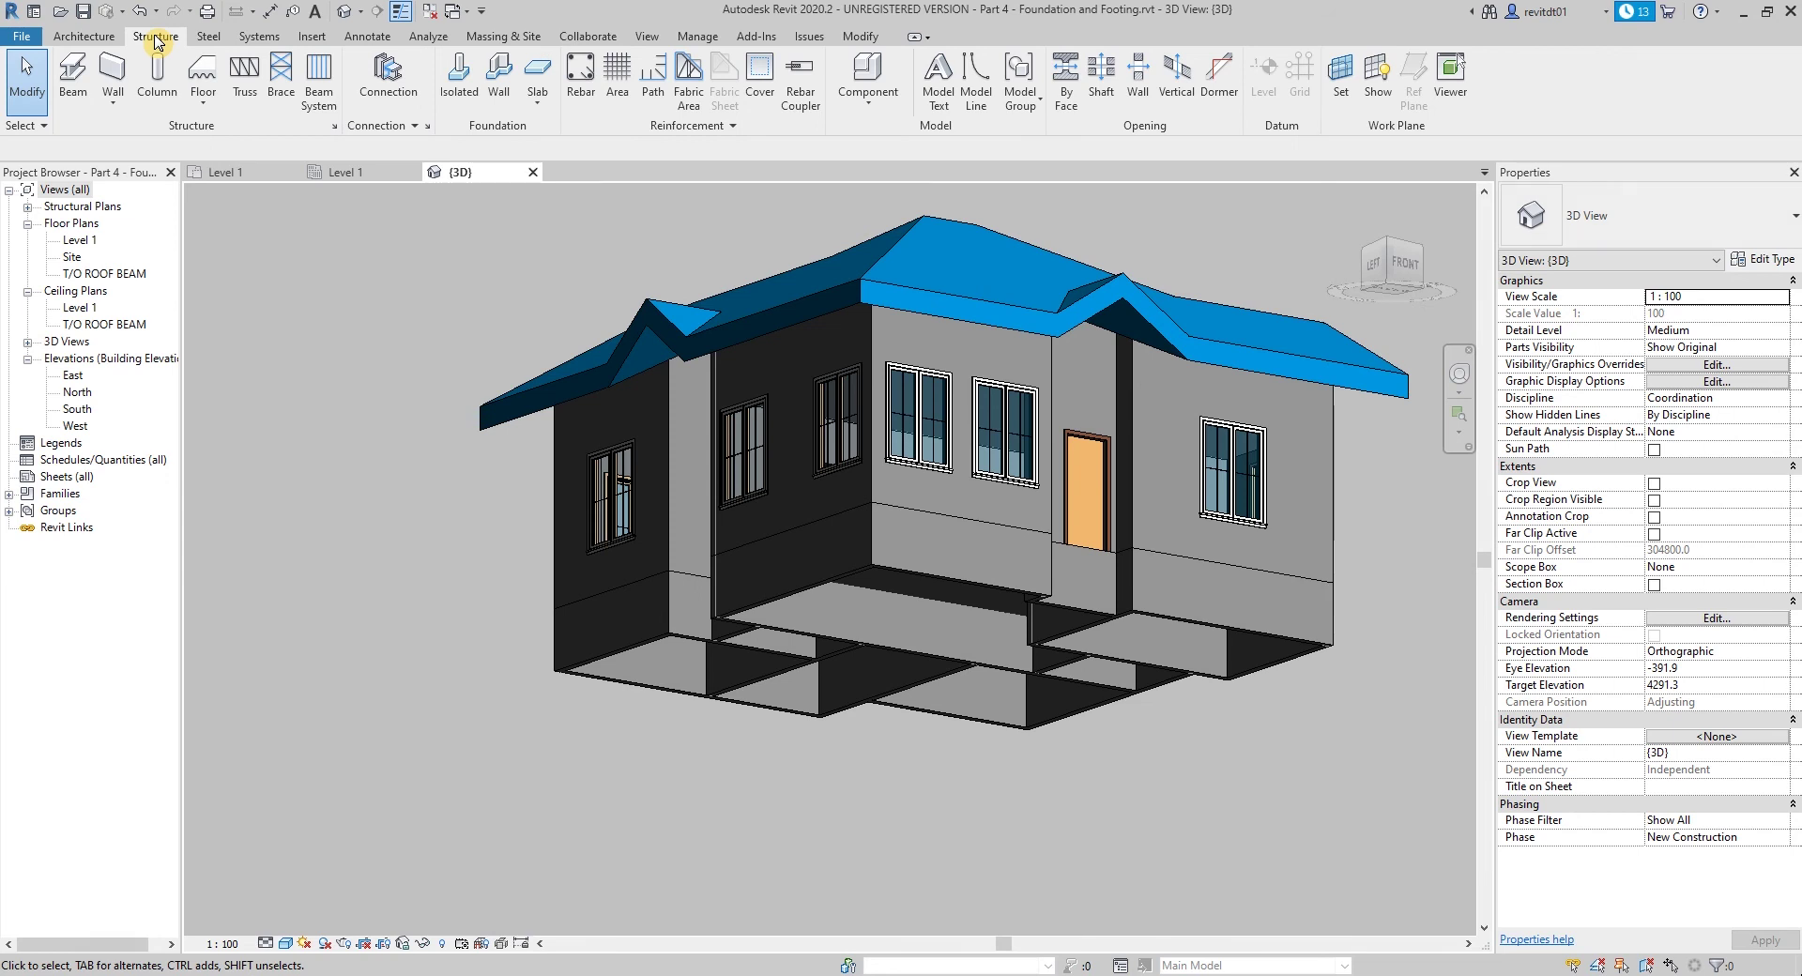
{"action": "left_click", "coordinate": [500, 80]}
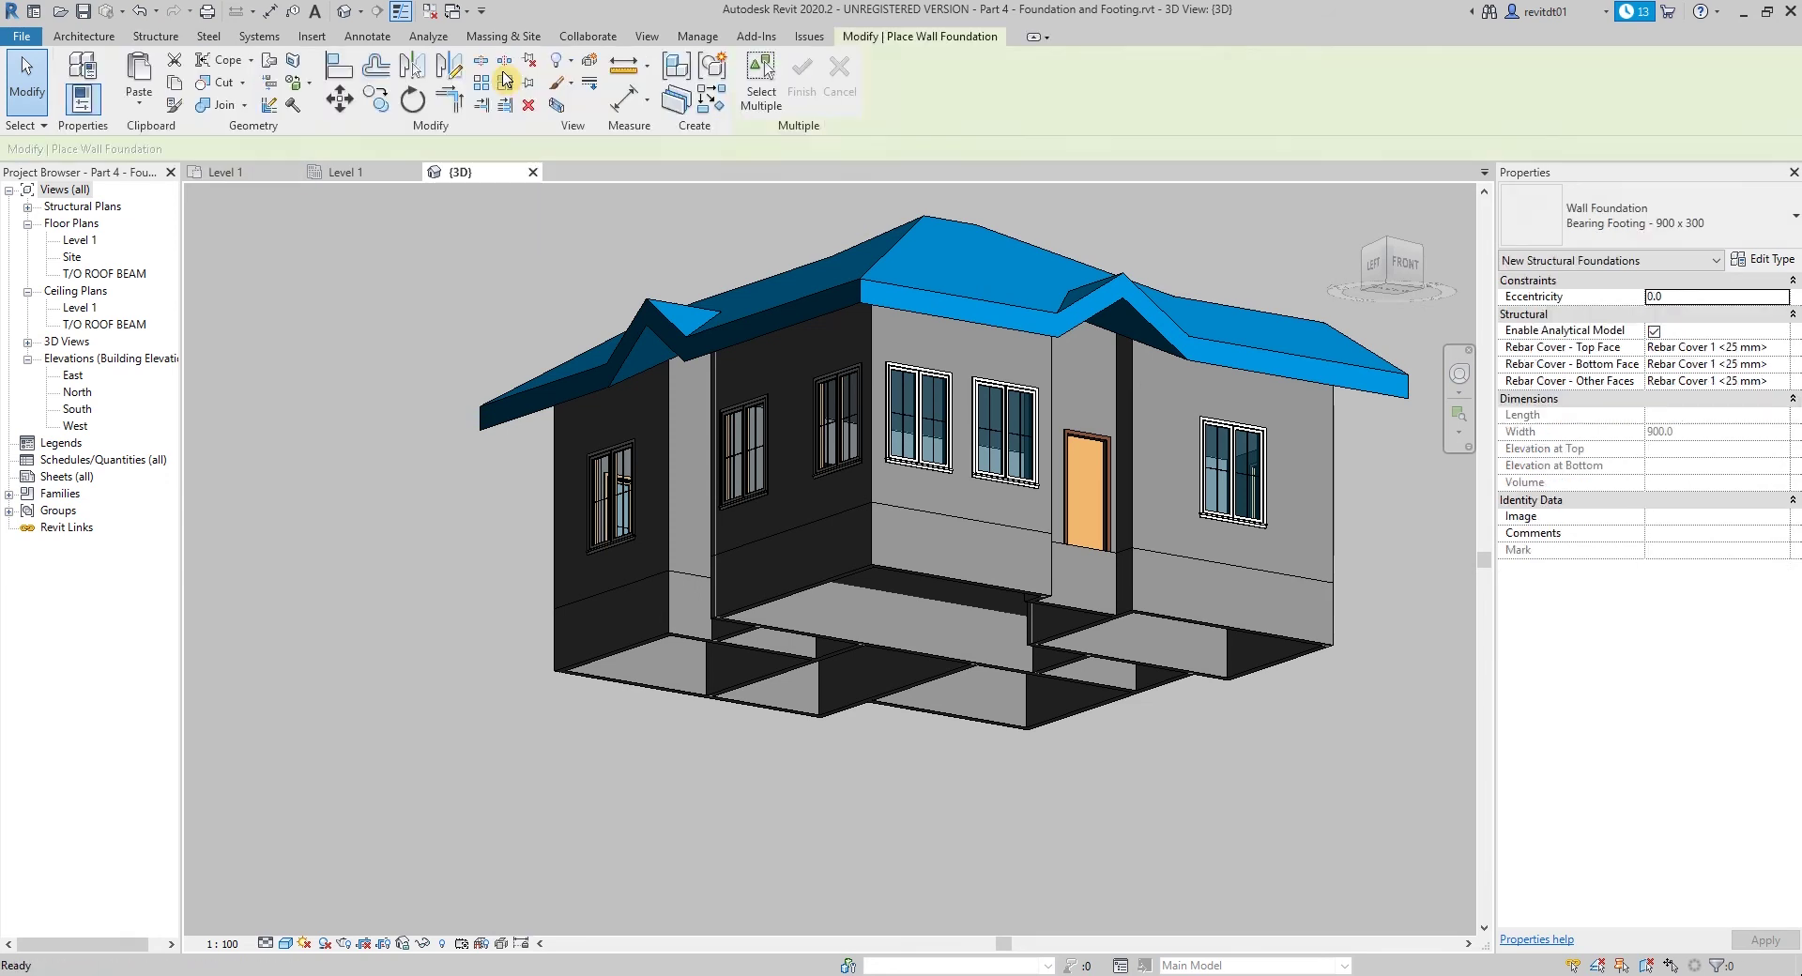
{"action": "key", "text": "Tab"}
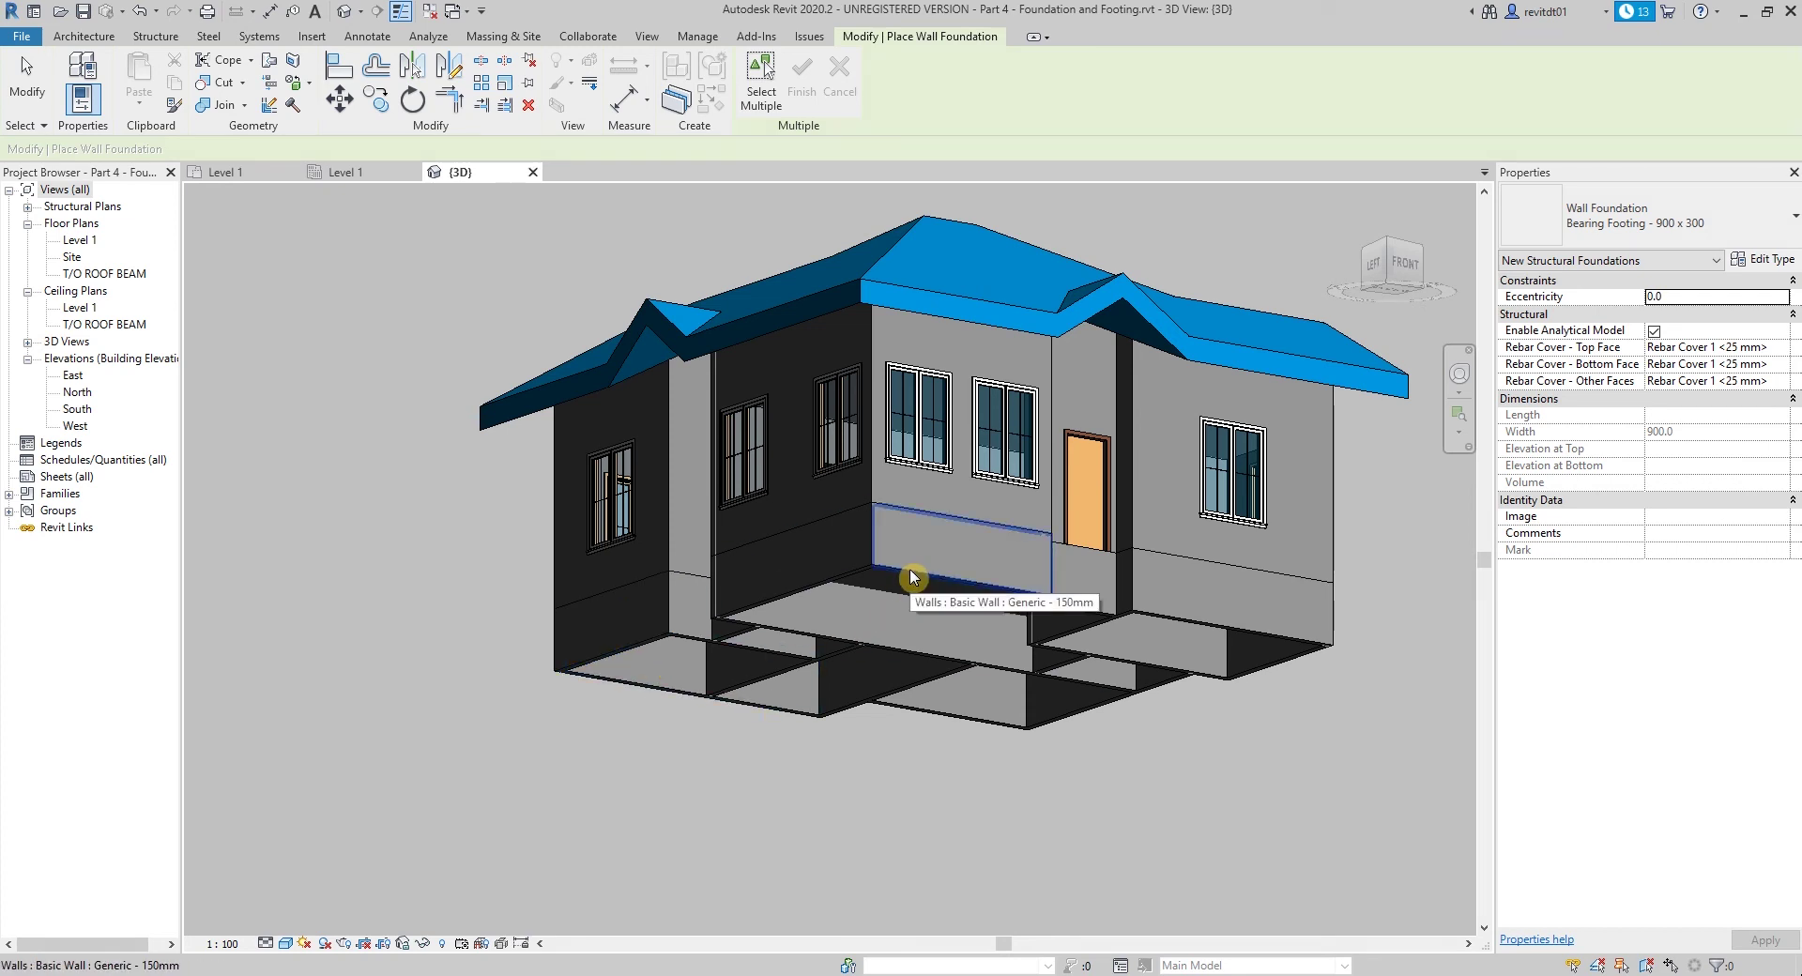
{"action": "key", "text": "Tab"}
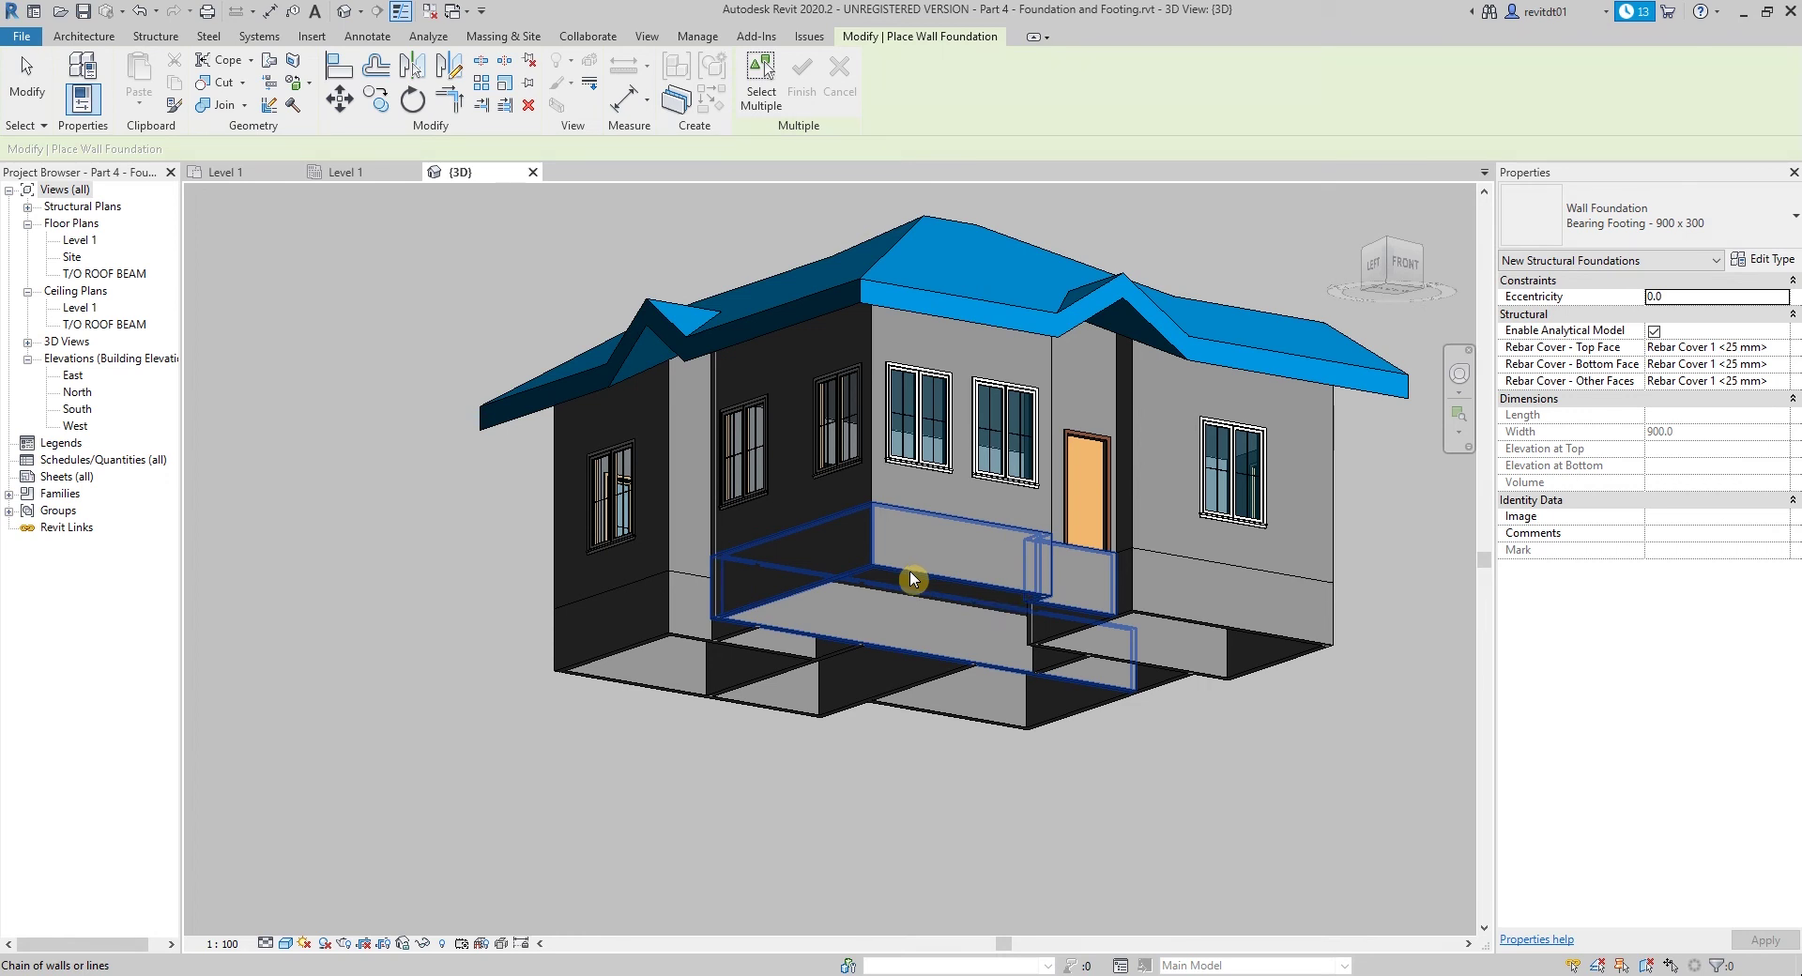
{"action": "left_click", "coordinate": [913, 579]}
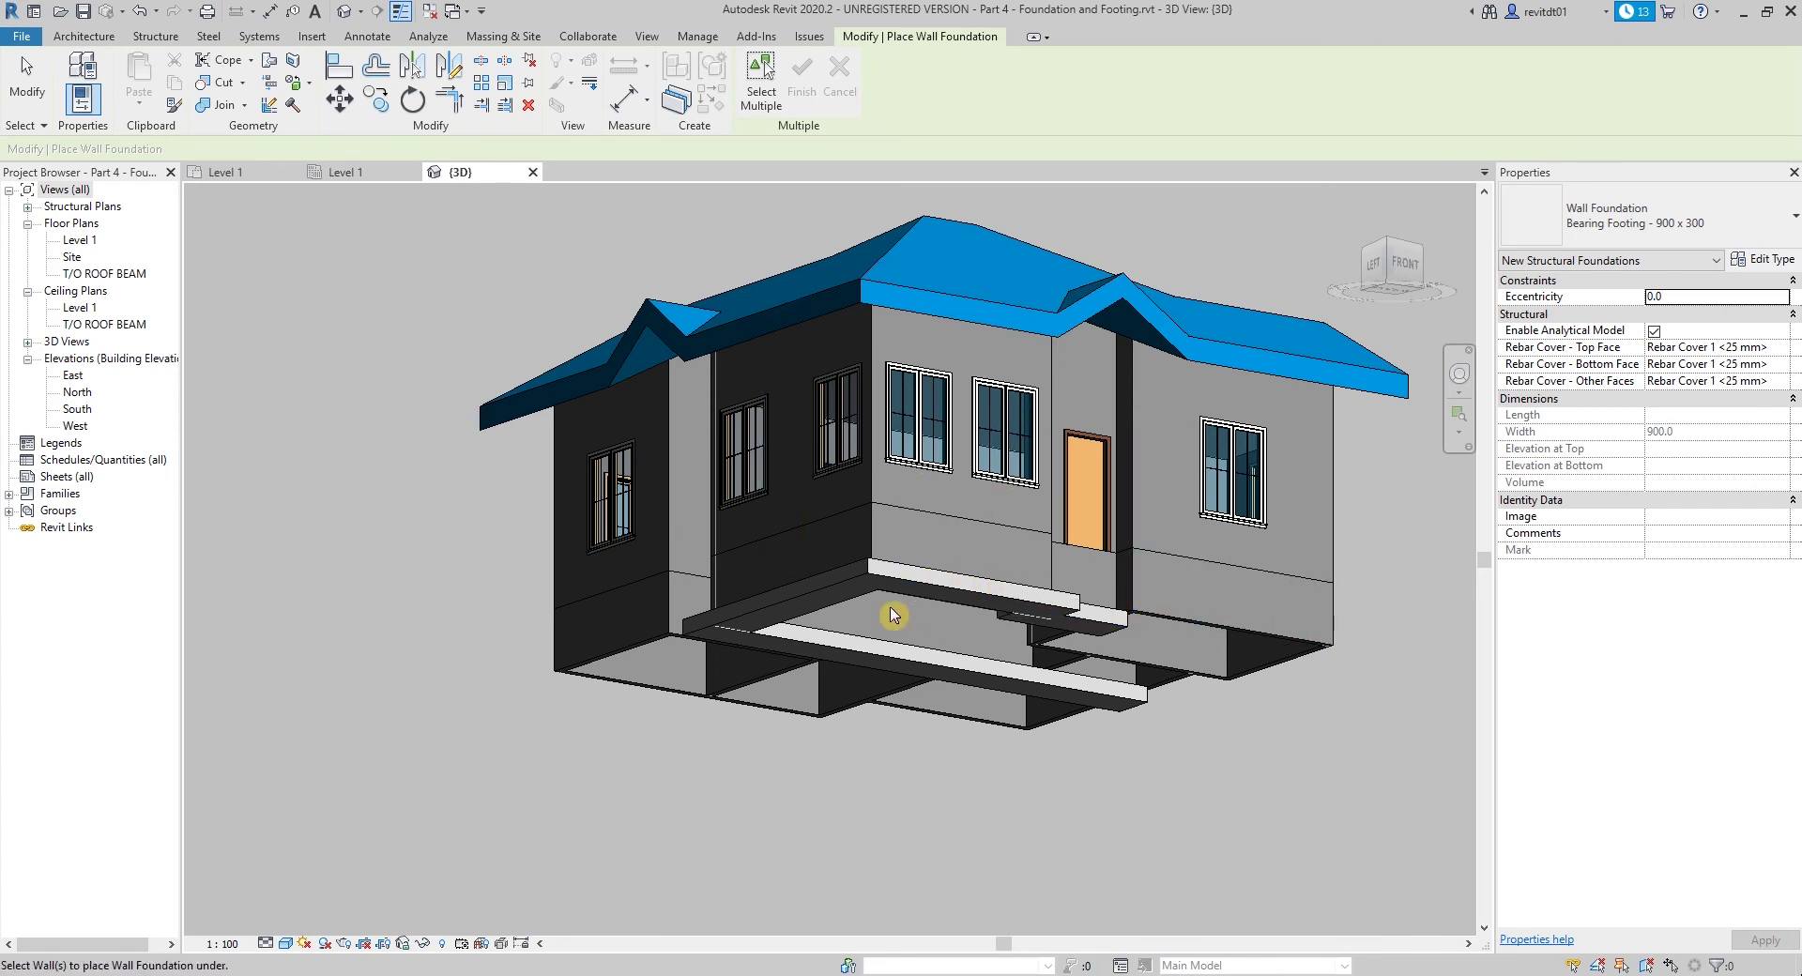
Step: Add footings under the right, front-middle, front-left and remaining walls, then check from below
{"action": "key", "text": "Tab"}
{"action": "left_click", "coordinate": [1274, 645]}
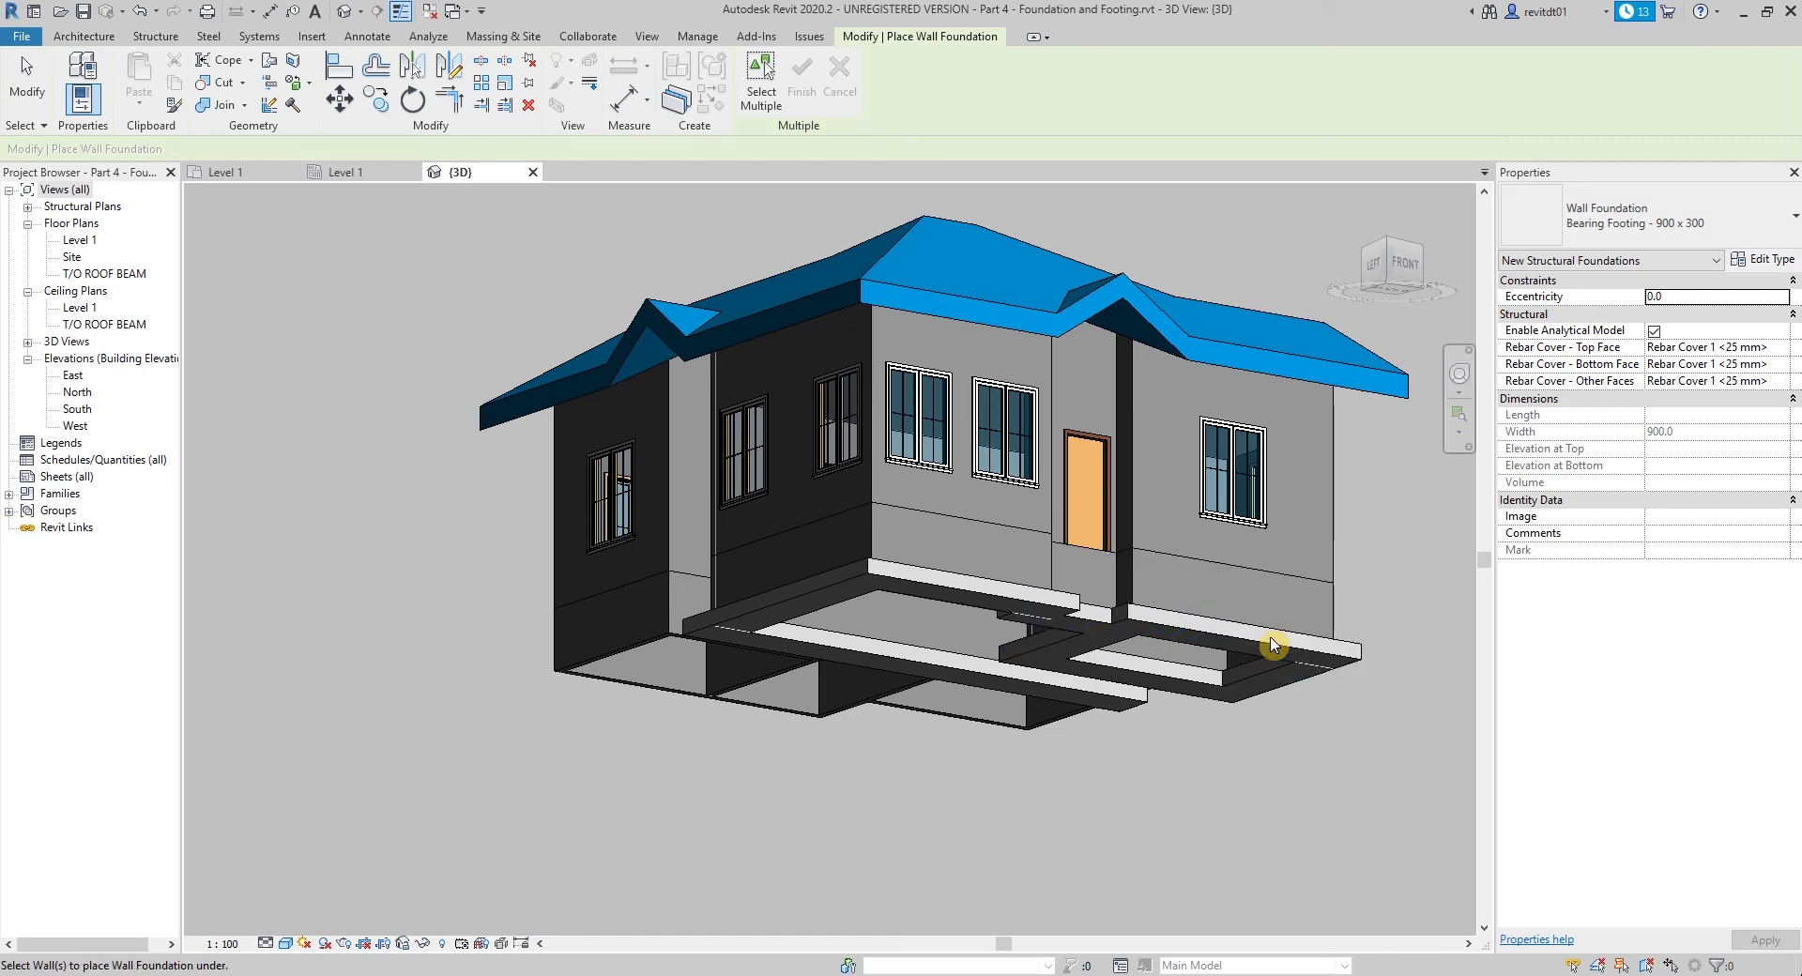
{"action": "left_click", "coordinate": [1029, 738]}
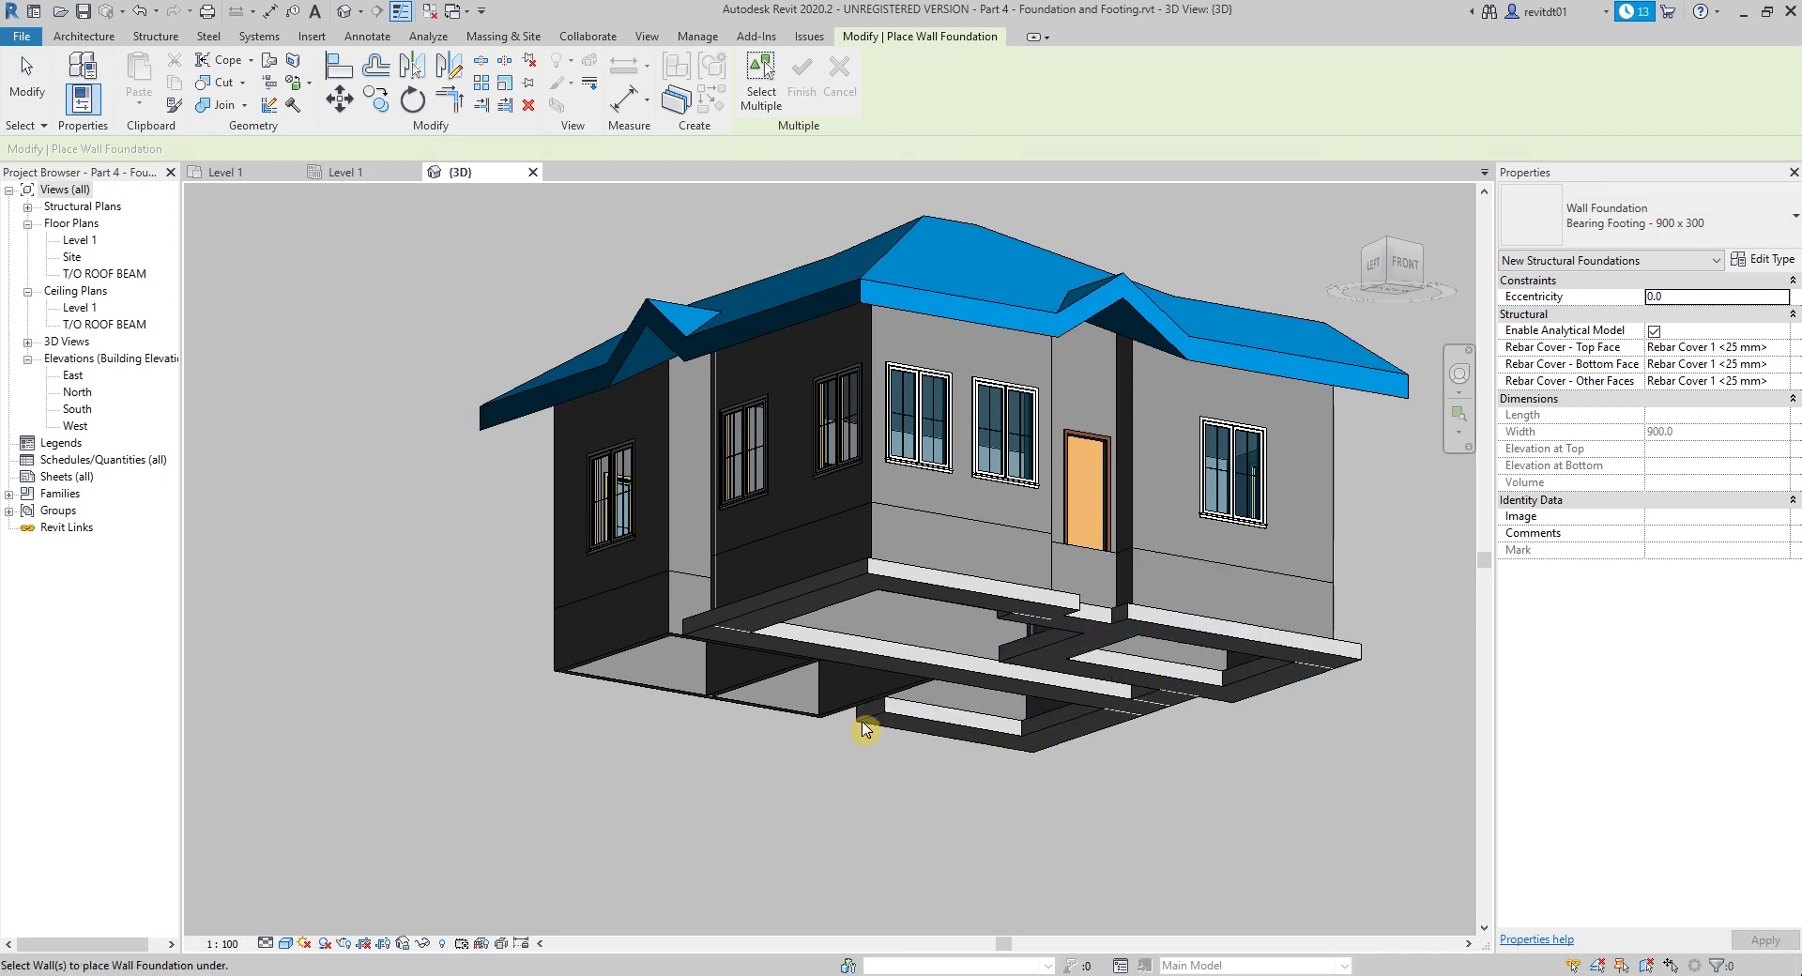
{"action": "left_click", "coordinate": [807, 703]}
{"action": "left_click", "coordinate": [762, 683]}
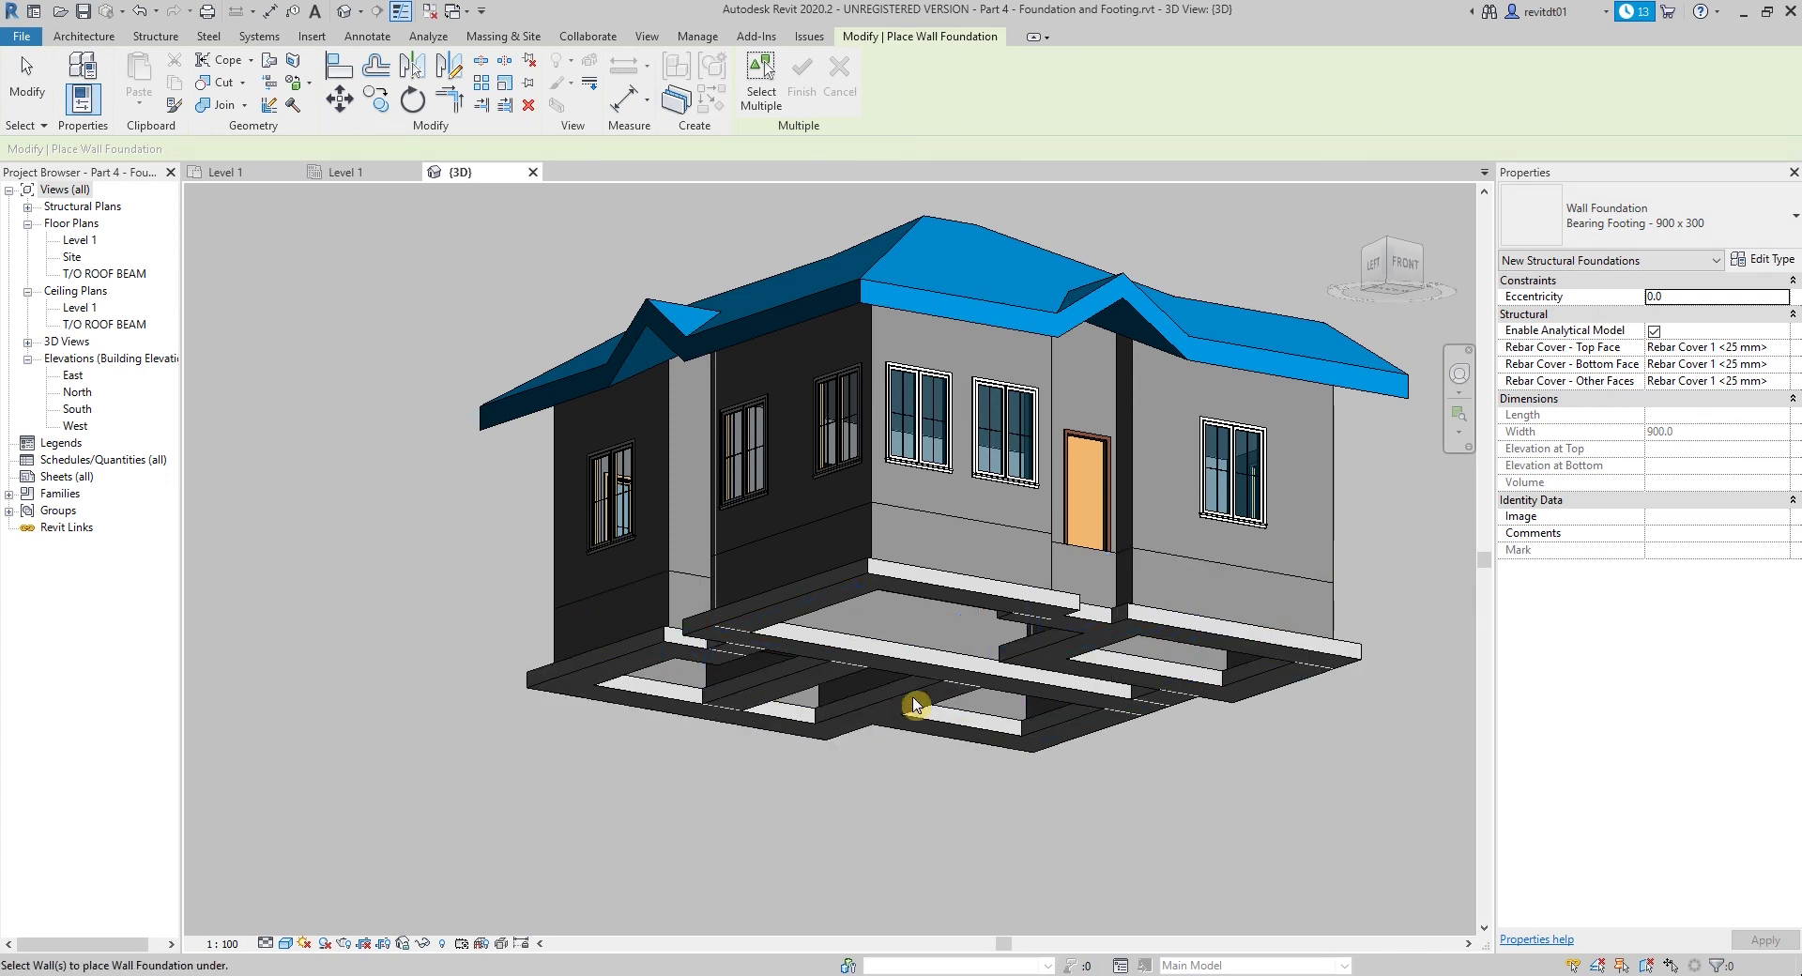
{"action": "mouse_move", "coordinate": [1190, 727]}
{"action": "middle_mouse_down", "text": "shift"}
{"action": "mouse_move", "coordinate": [866, 376]}
{"action": "mouse_move", "coordinate": [1104, 321]}
{"action": "mouse_move", "coordinate": [921, 860]}
{"action": "mouse_move", "coordinate": [383, 589]}
{"action": "mouse_move", "coordinate": [631, 775]}
{"action": "mouse_move", "coordinate": [688, 474]}
{"action": "mouse_move", "coordinate": [1253, 726]}
{"action": "mouse_move", "coordinate": [1207, 816]}
{"action": "mouse_move", "coordinate": [1201, 789]}
{"action": "middle_mouse_up", "text": "shift"}
{"action": "key", "text": "Escape"}
{"action": "key", "text": "Escape"}
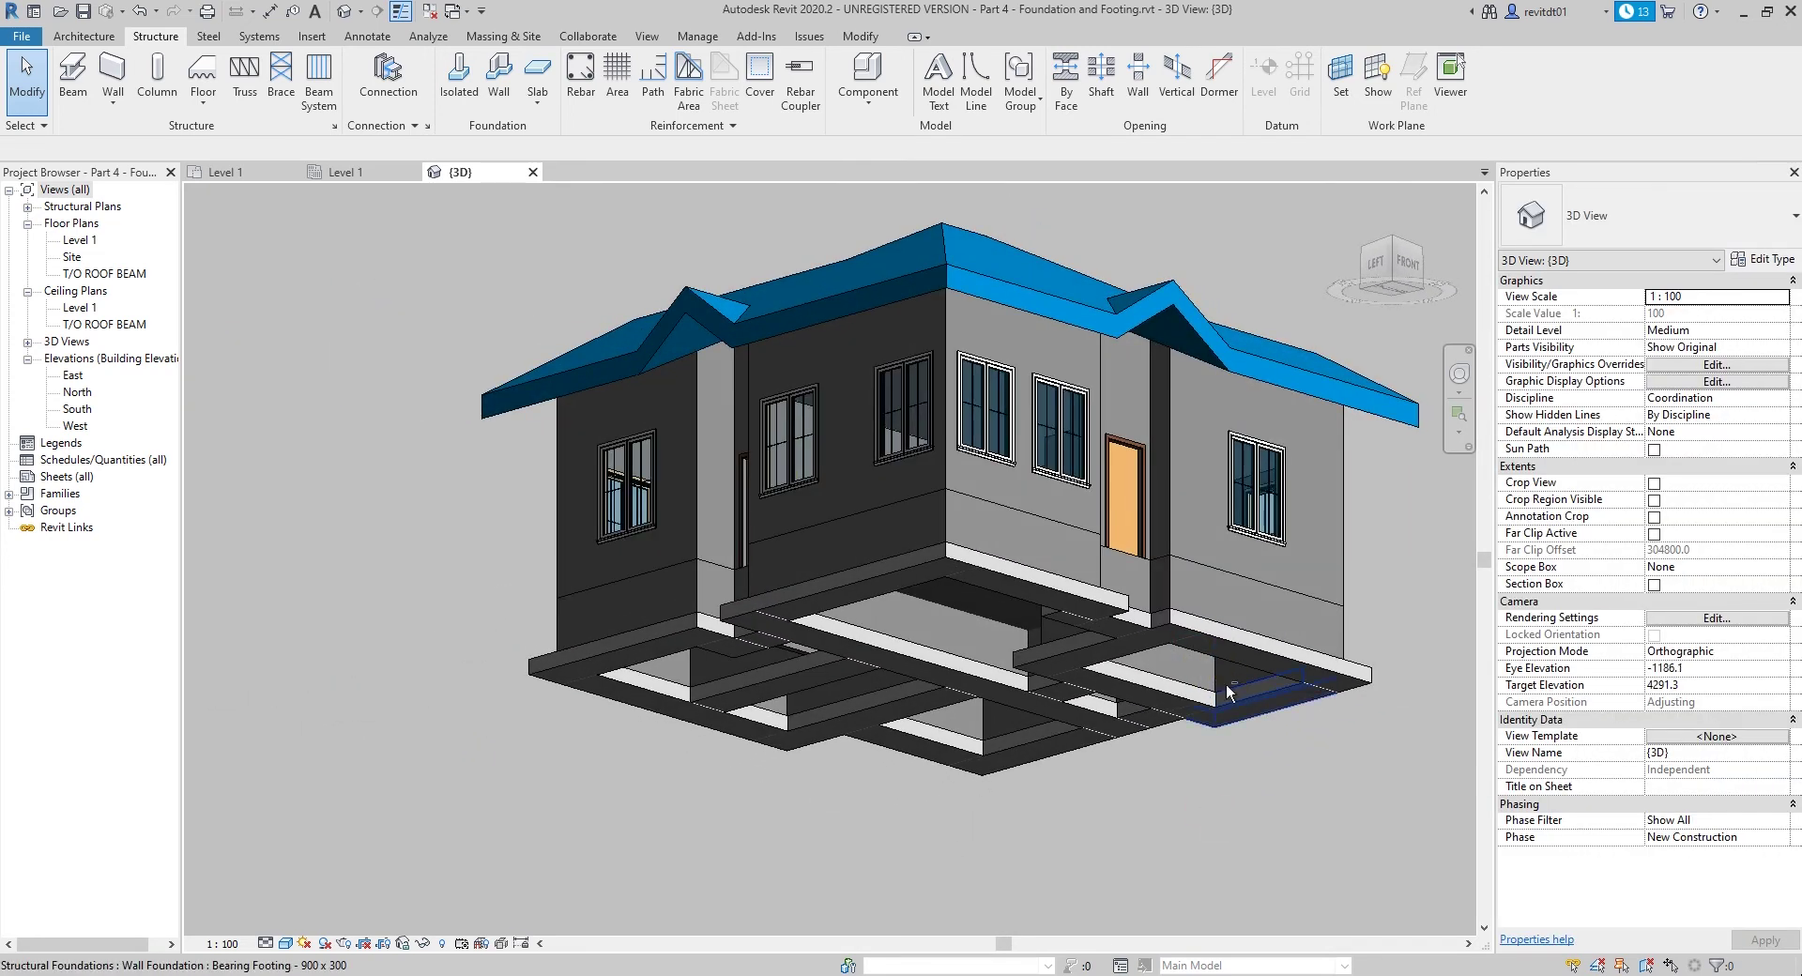
{"action": "mouse_move", "coordinate": [1225, 684]}
{"action": "middle_mouse_down", "text": "shift"}
{"action": "mouse_move", "coordinate": [1225, 933]}
{"action": "mouse_move", "coordinate": [1183, 607]}
{"action": "mouse_move", "coordinate": [961, 582]}
{"action": "mouse_move", "coordinate": [812, 491]}
{"action": "middle_mouse_up", "text": "shift"}
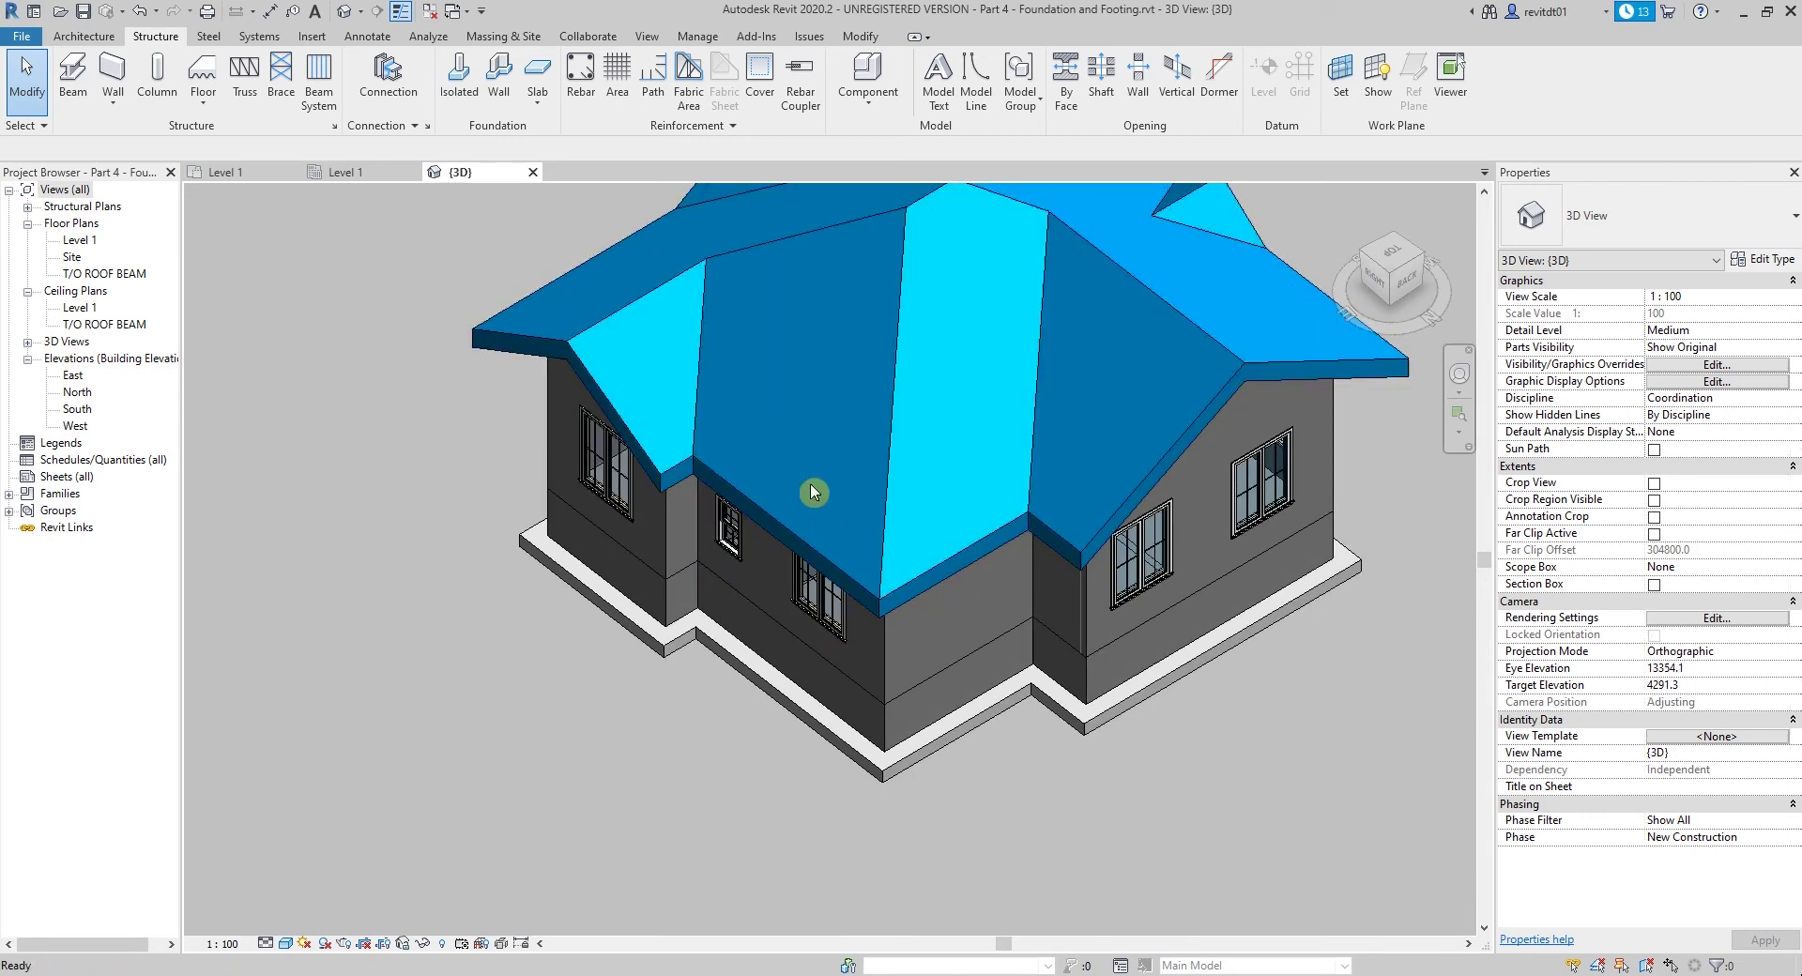
Step: Draw a horizontal section line across the whole house on Level 1 and open Section 1
{"action": "left_click", "coordinate": [342, 172]}
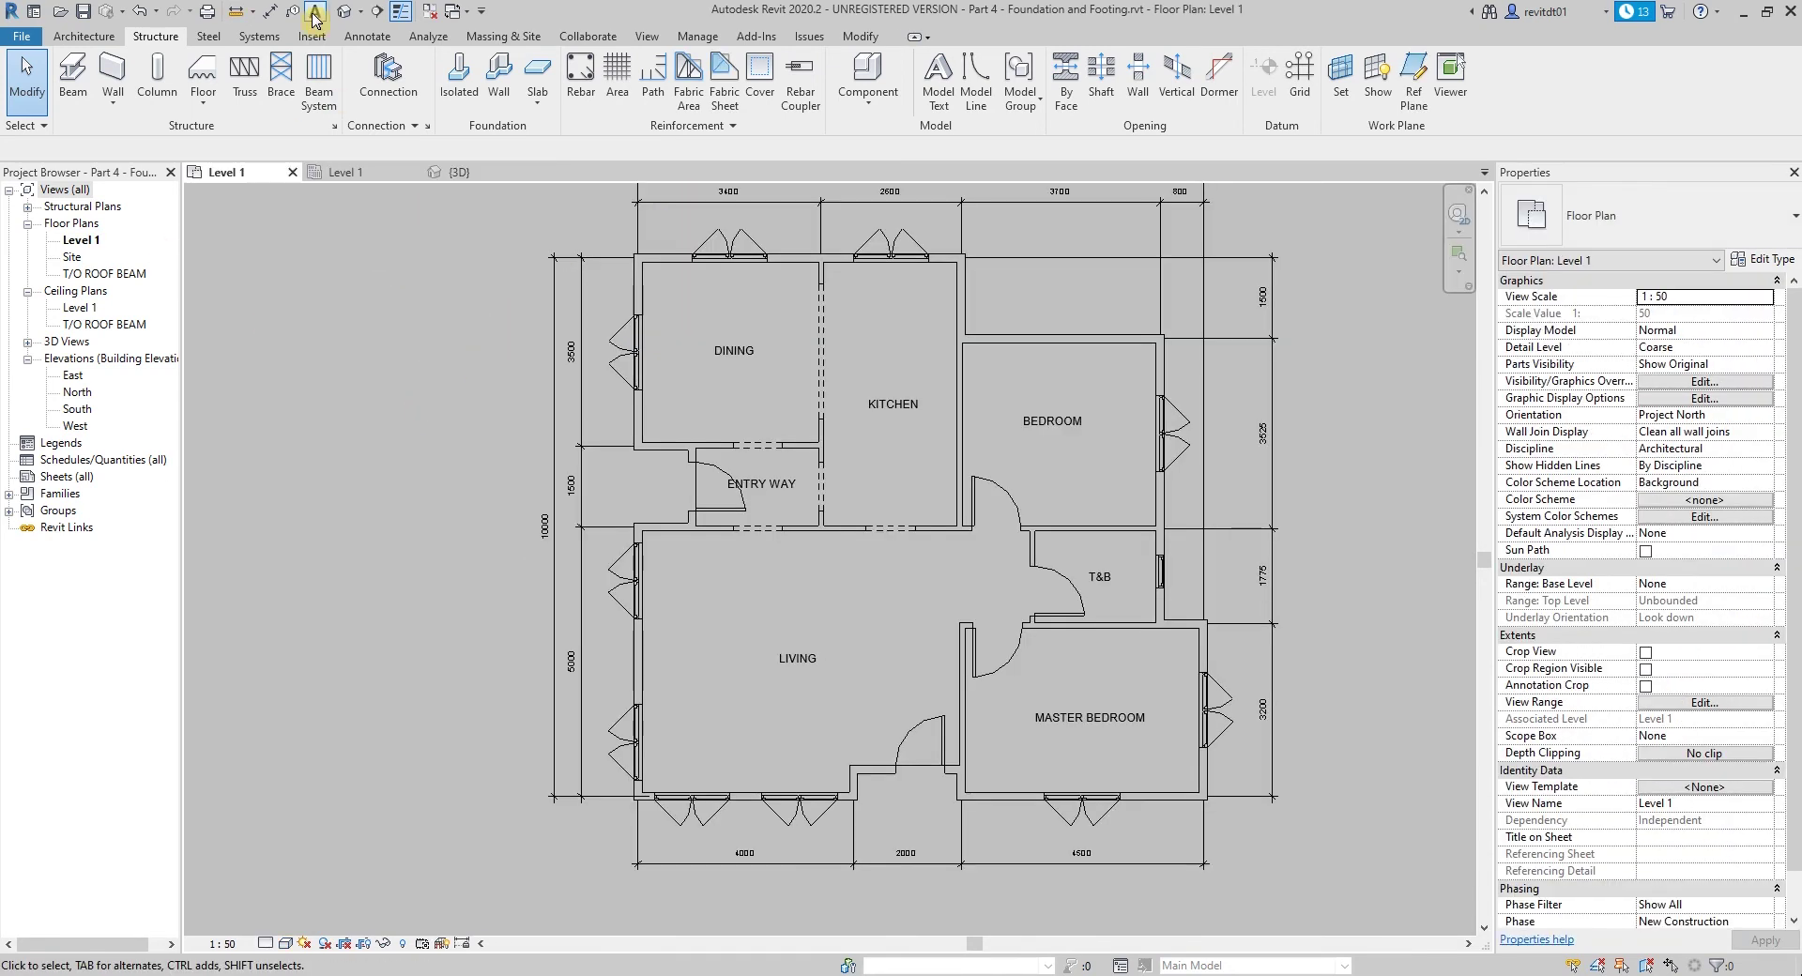
{"action": "left_click", "coordinate": [376, 10]}
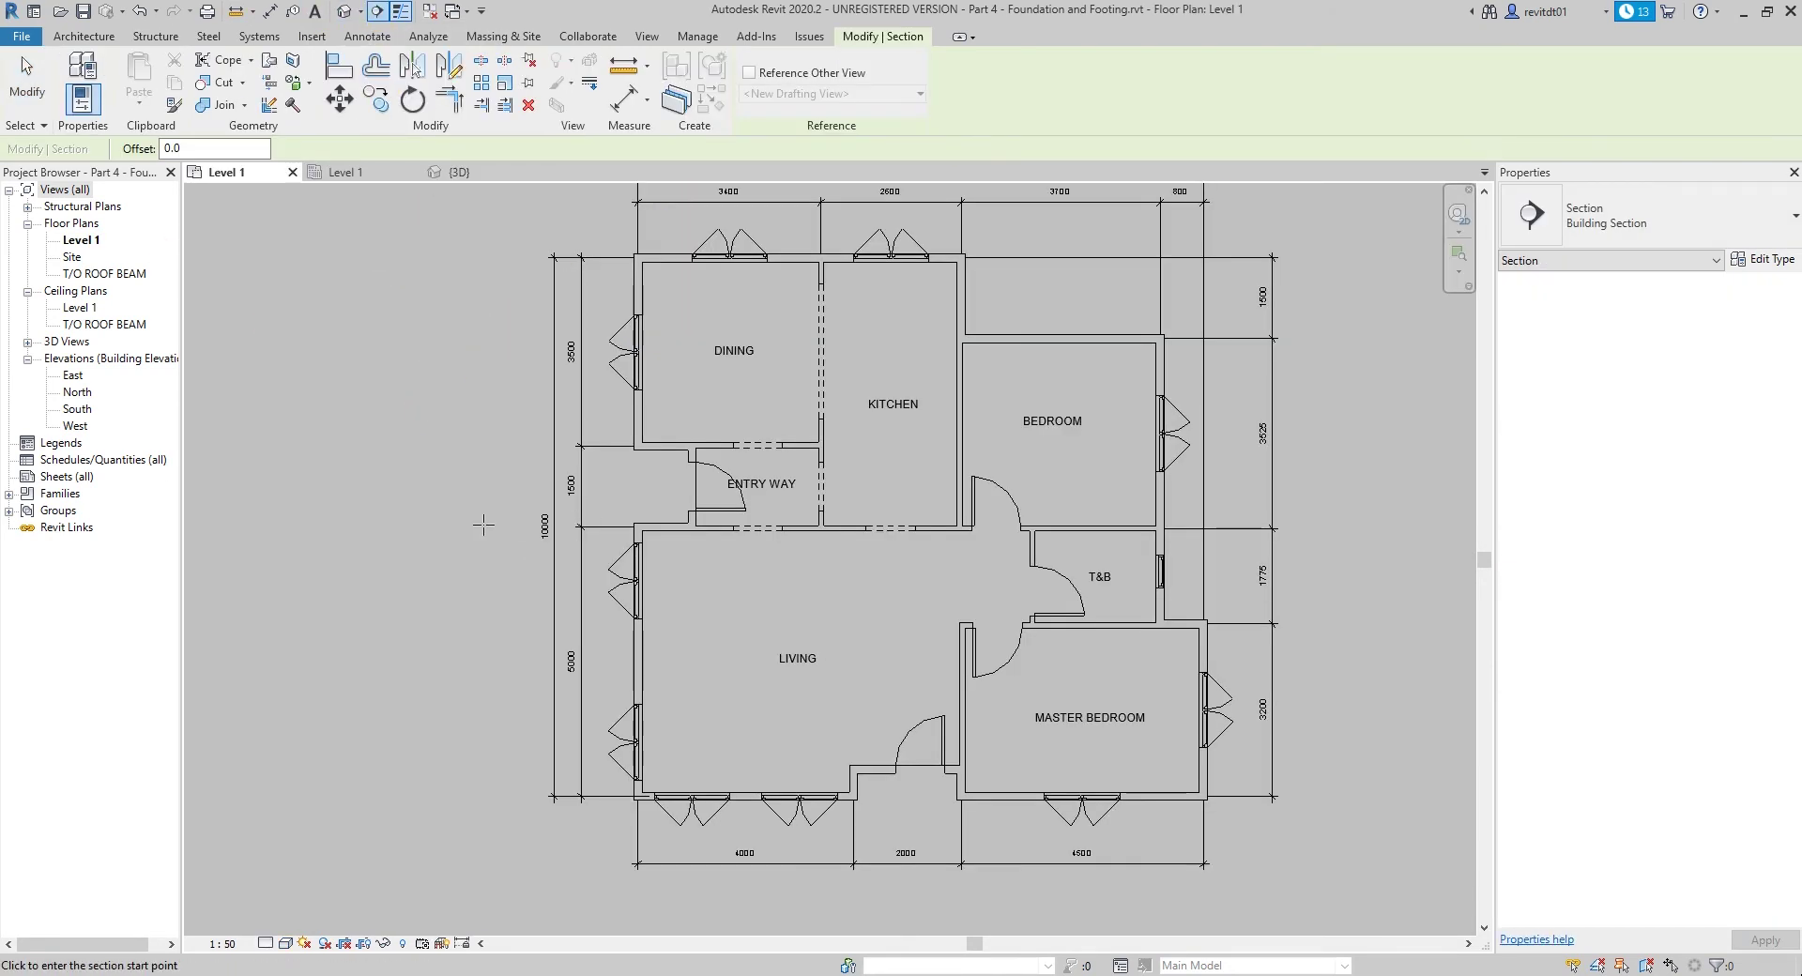
{"action": "left_click", "coordinate": [441, 586]}
{"action": "key", "text": "Escape"}
{"action": "key", "text": "Escape"}
{"action": "left_click", "coordinate": [458, 570]}
{"action": "left_click", "coordinate": [1361, 570]}
{"action": "key", "text": "Escape"}
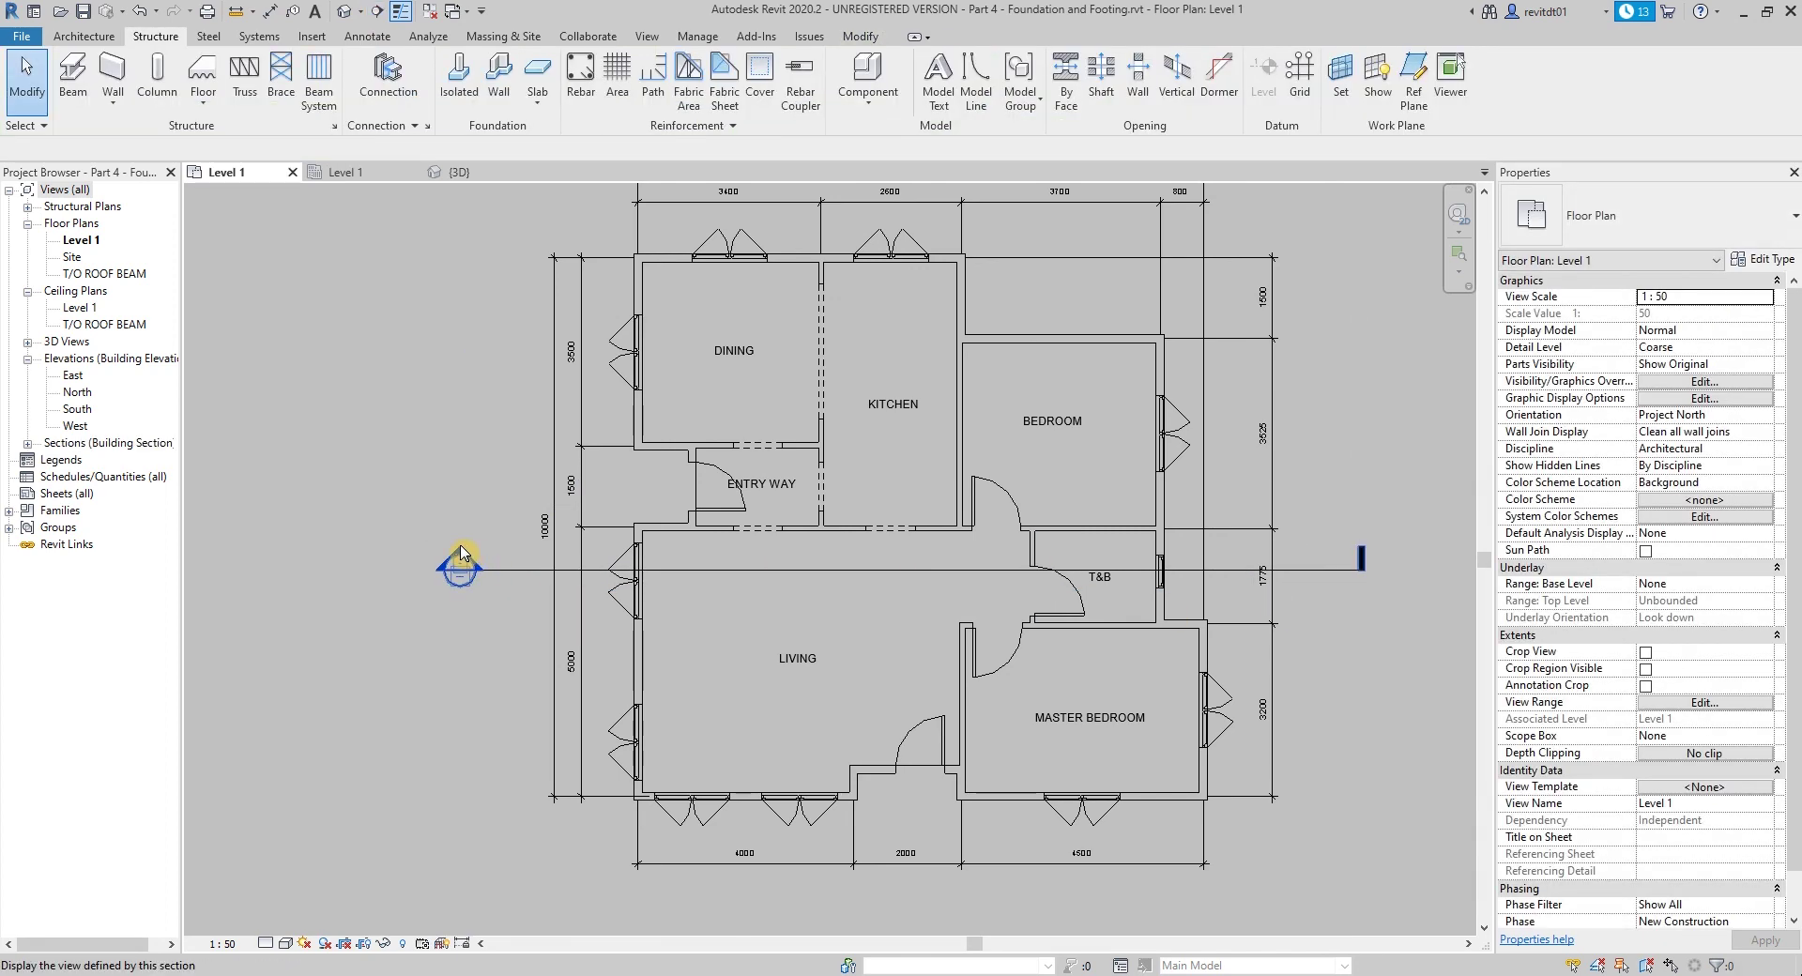
{"action": "double_click", "coordinate": [486, 568]}
{"action": "scroll", "coordinate": [758, 524], "scroll_direction": "up", "scroll_amount": 1}
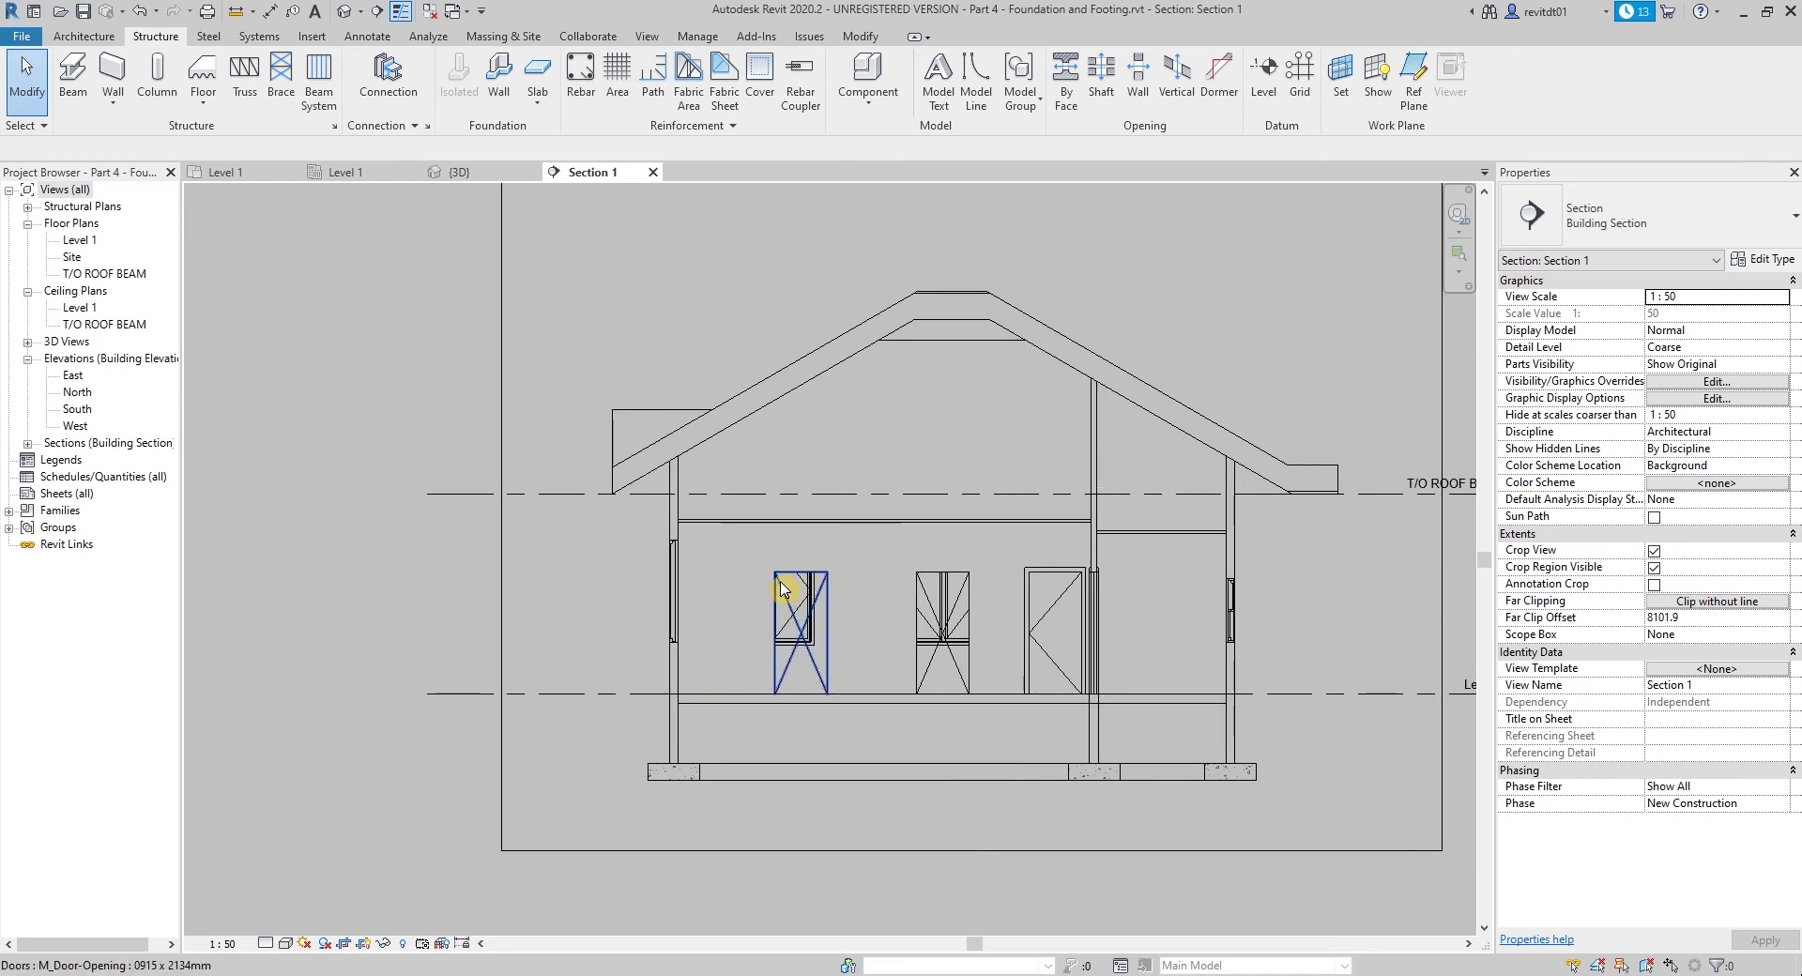
Step: Zoom in on Section 1 and confirm the left footing is 900 x 300, spanning -1200 to -1500
{"action": "scroll", "coordinate": [666, 600], "scroll_direction": "up", "scroll_amount": 1}
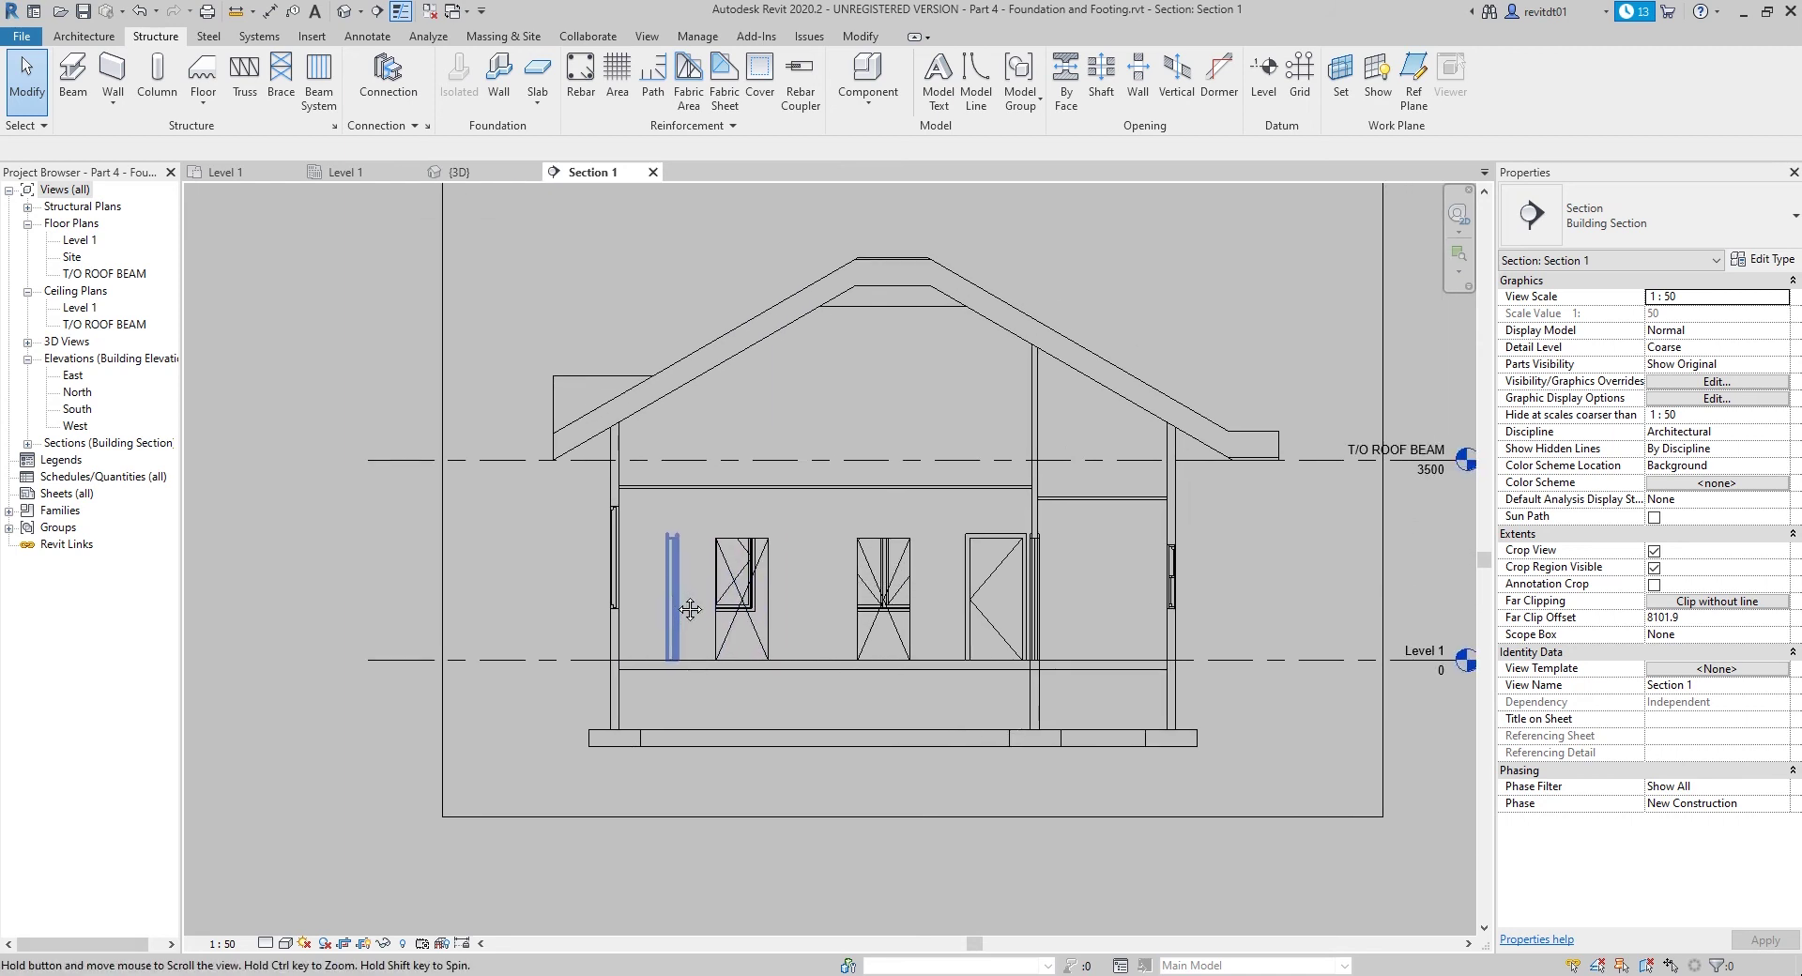
{"action": "scroll", "coordinate": [589, 771], "scroll_direction": "down", "scroll_amount": 1}
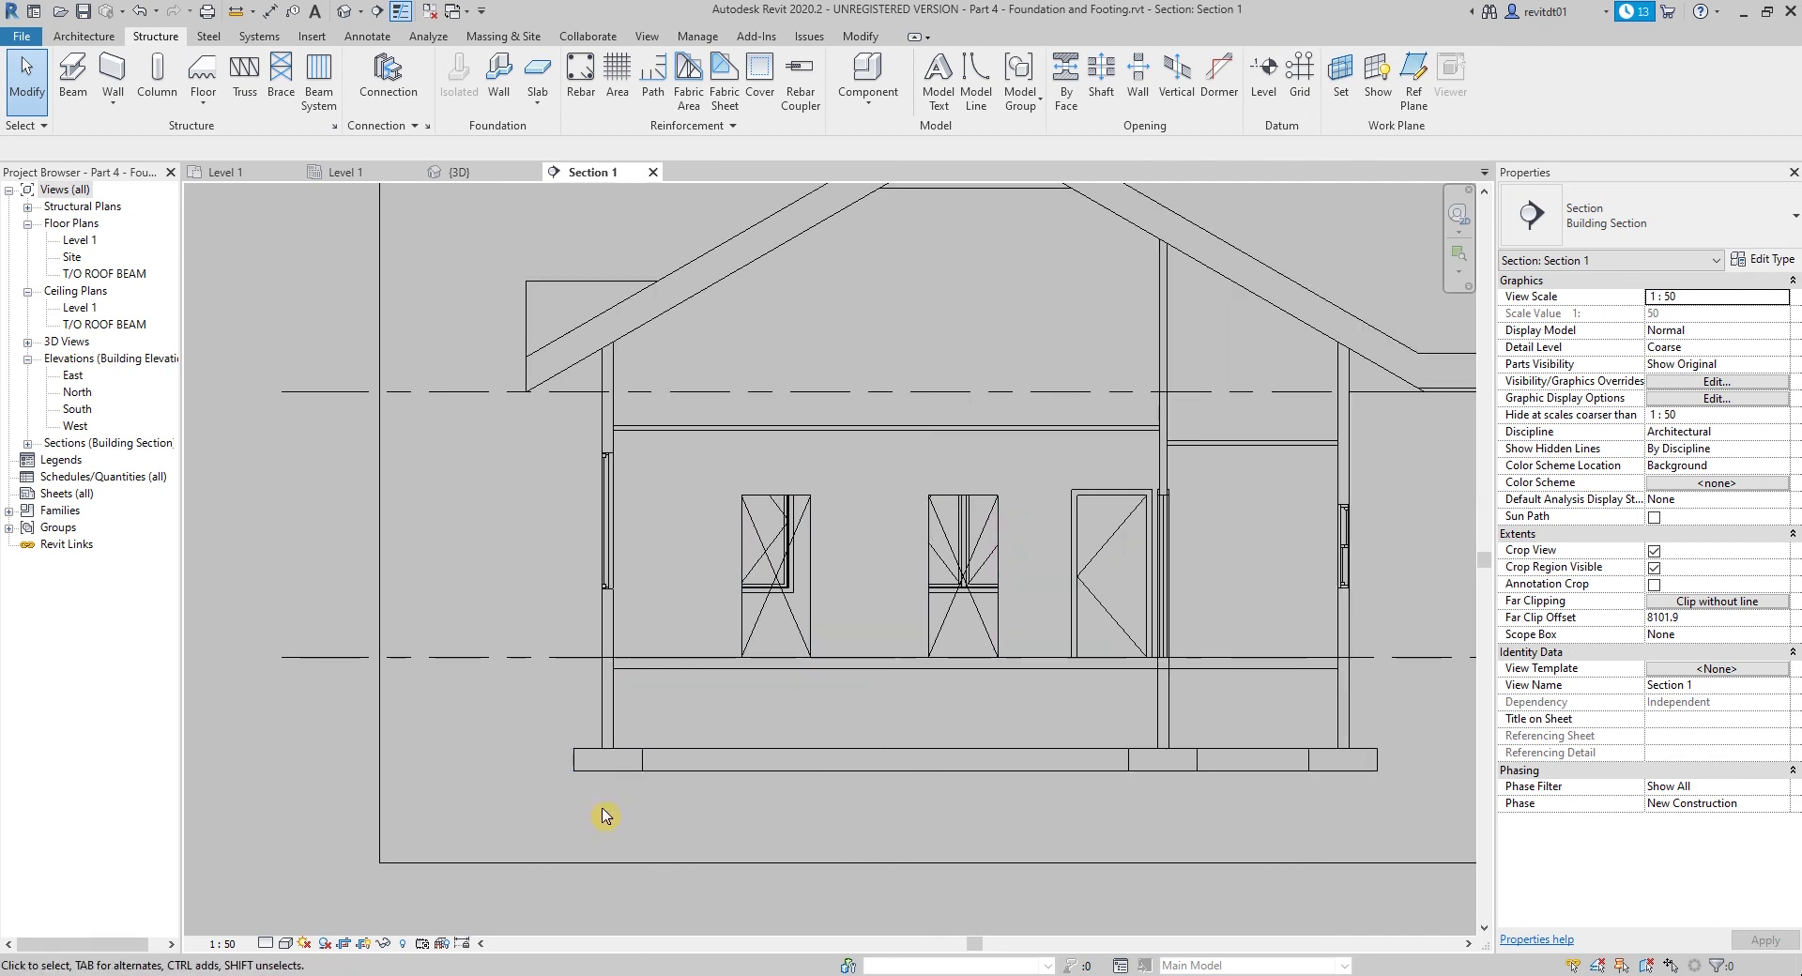
{"action": "scroll", "coordinate": [604, 820], "scroll_direction": "up", "scroll_amount": 1}
{"action": "scroll", "coordinate": [833, 741], "scroll_direction": "up", "scroll_amount": 1}
{"action": "left_click", "coordinate": [722, 722]}
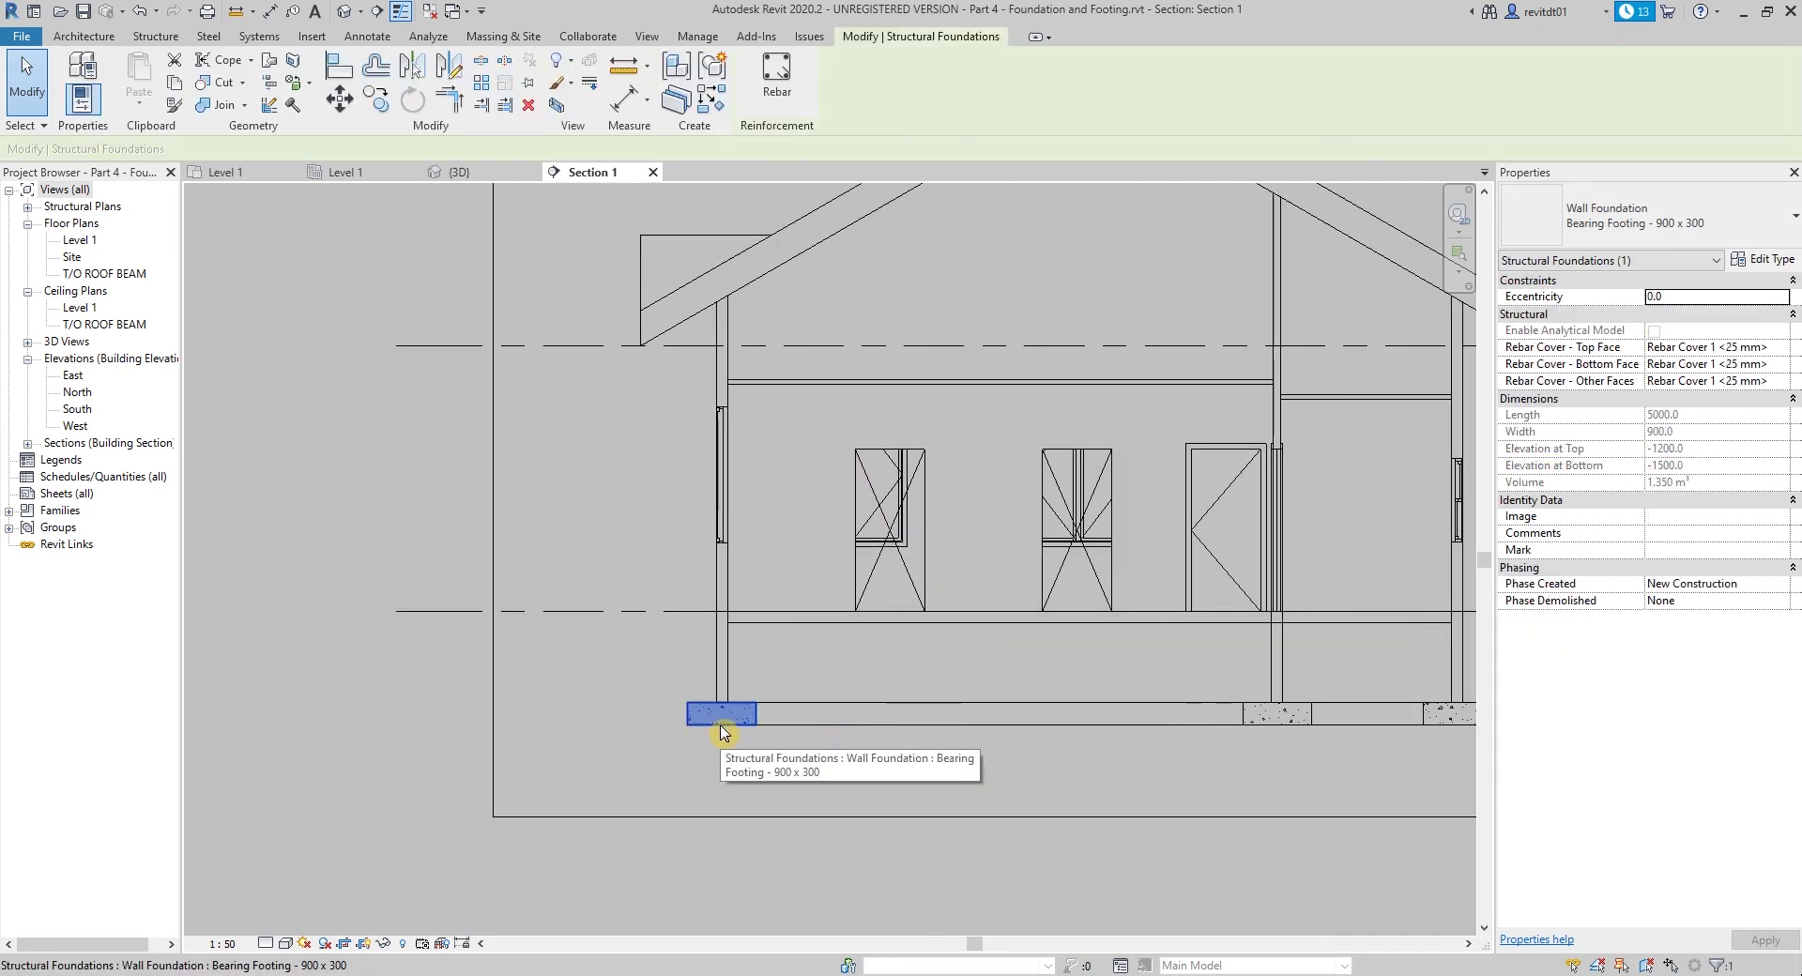
{"action": "scroll", "coordinate": [722, 732], "scroll_direction": "up", "scroll_amount": 2}
{"action": "scroll", "coordinate": [657, 704], "scroll_direction": "up", "scroll_amount": 2}
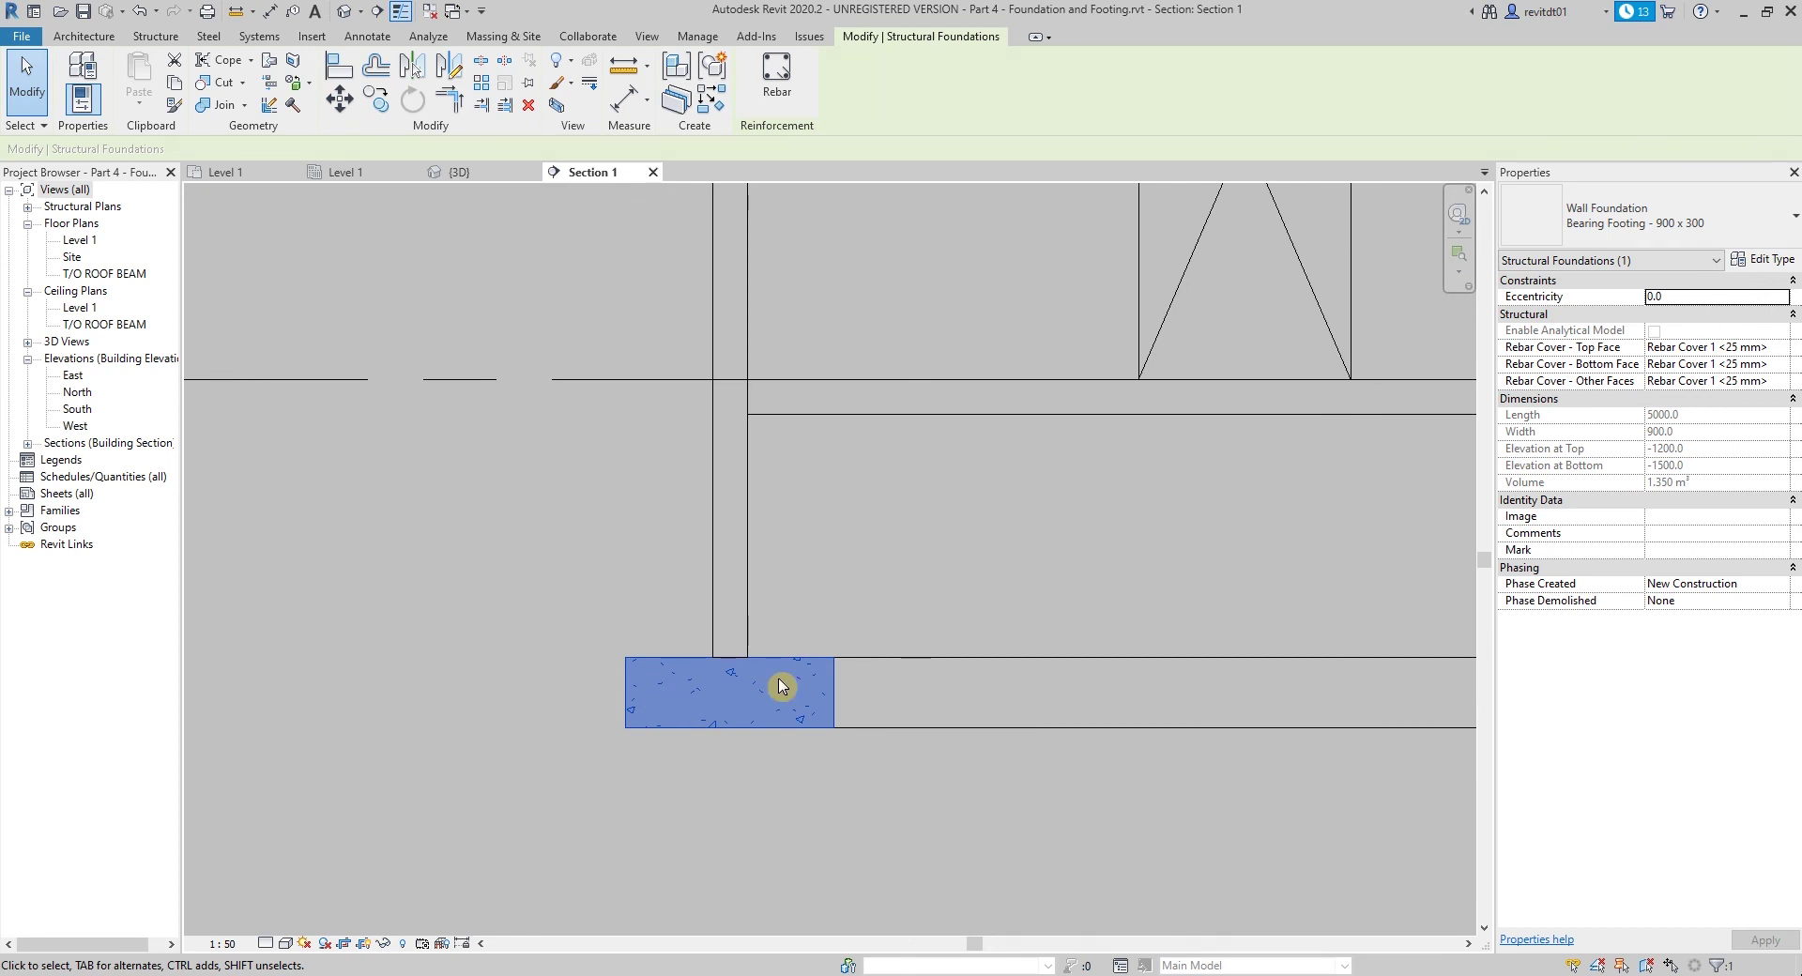
{"action": "scroll", "coordinate": [775, 681], "scroll_direction": "down", "scroll_amount": 2}
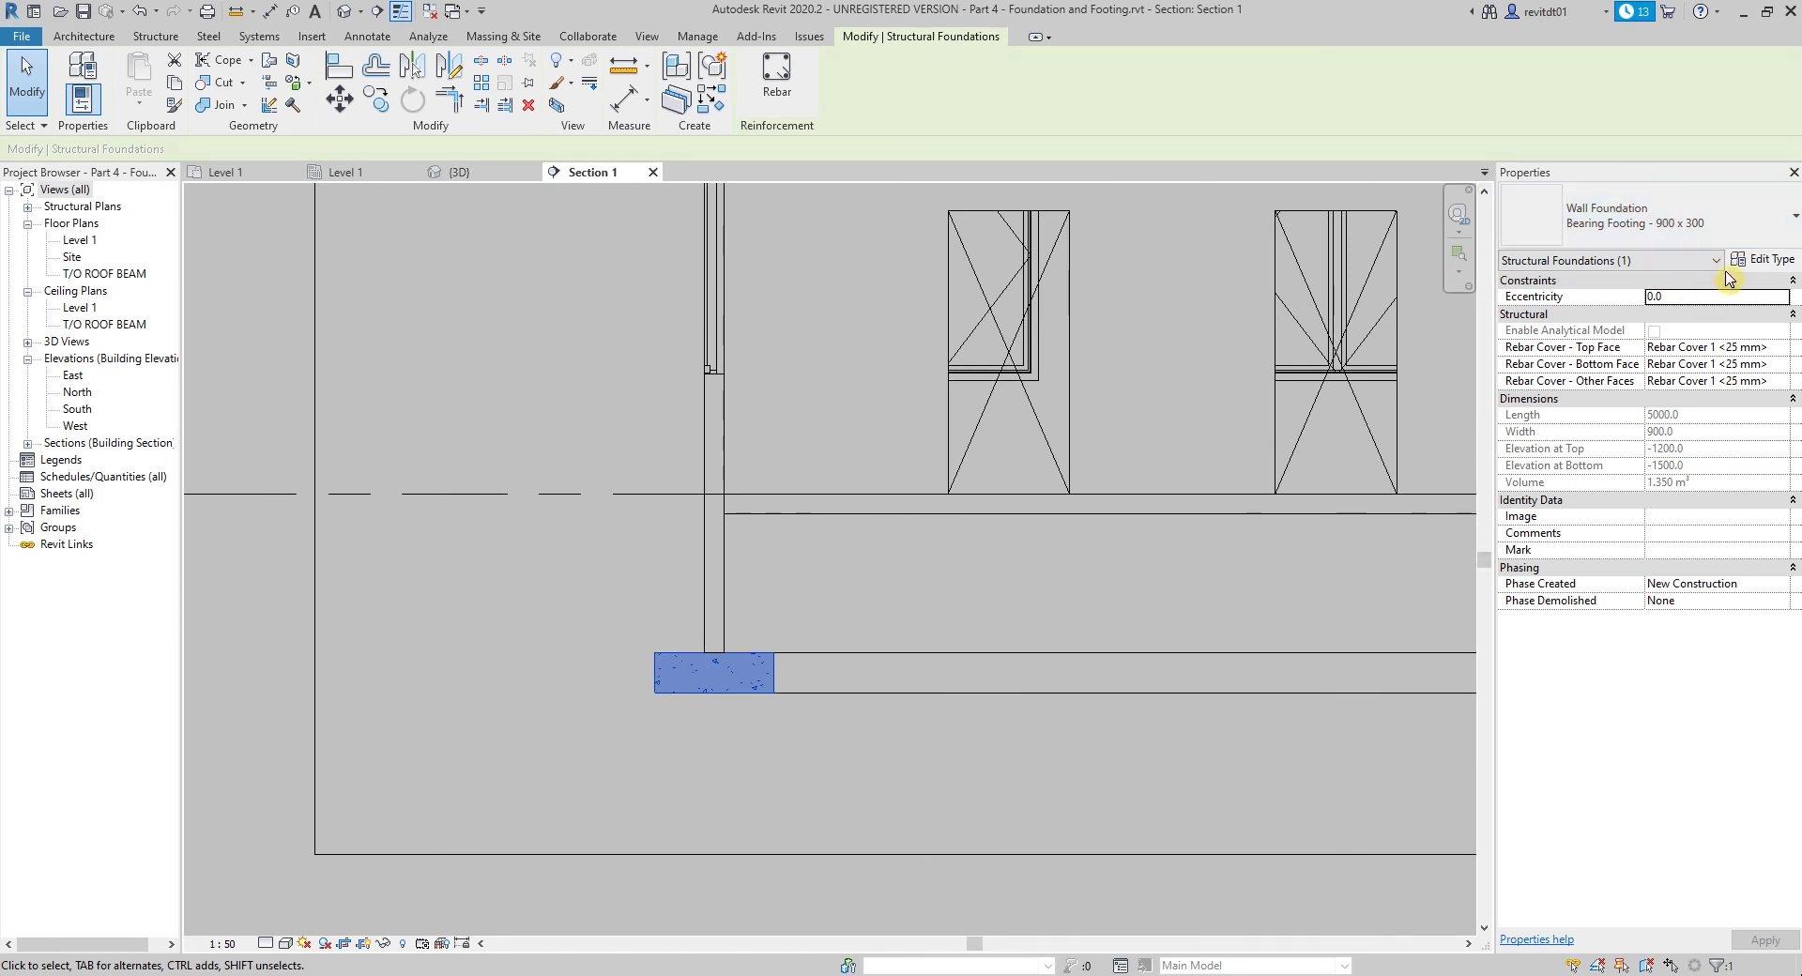
{"action": "left_click", "coordinate": [455, 362]}
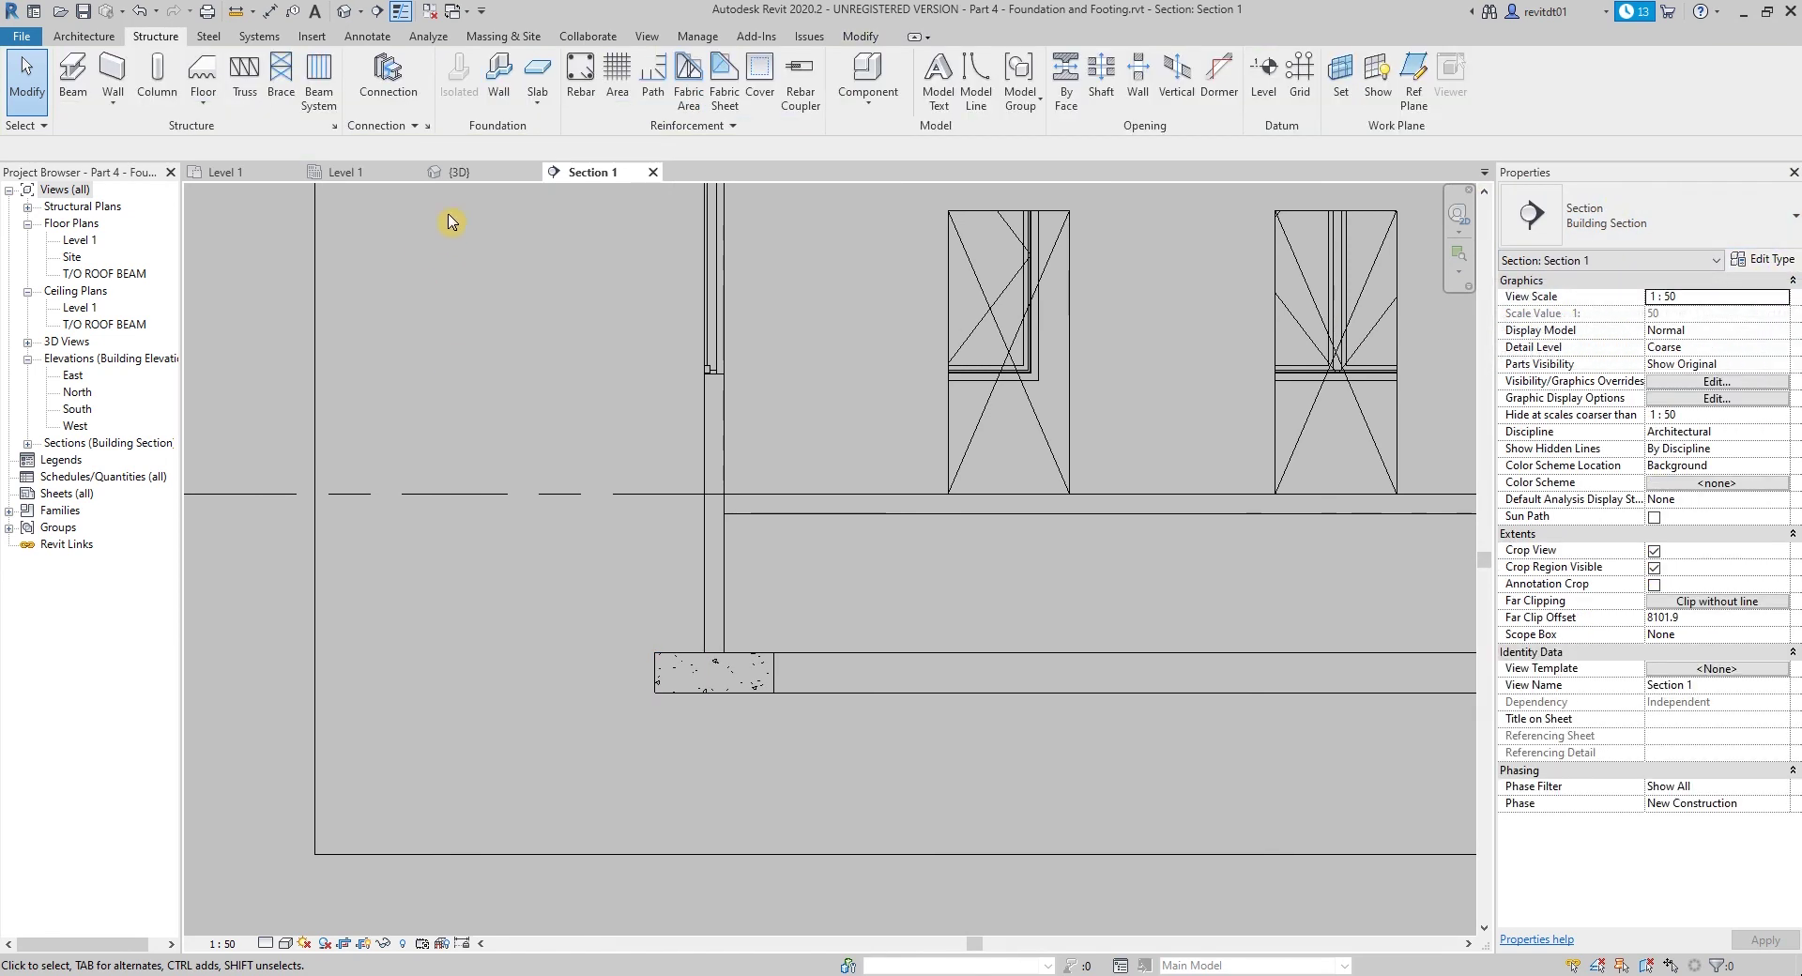
{"action": "scroll", "coordinate": [652, 628], "scroll_direction": "down", "scroll_amount": 5}
Step: Change the bearing footing type's width from 900 to 600 and check the narrower footings
{"action": "key", "text": "ctrl+Tab"}
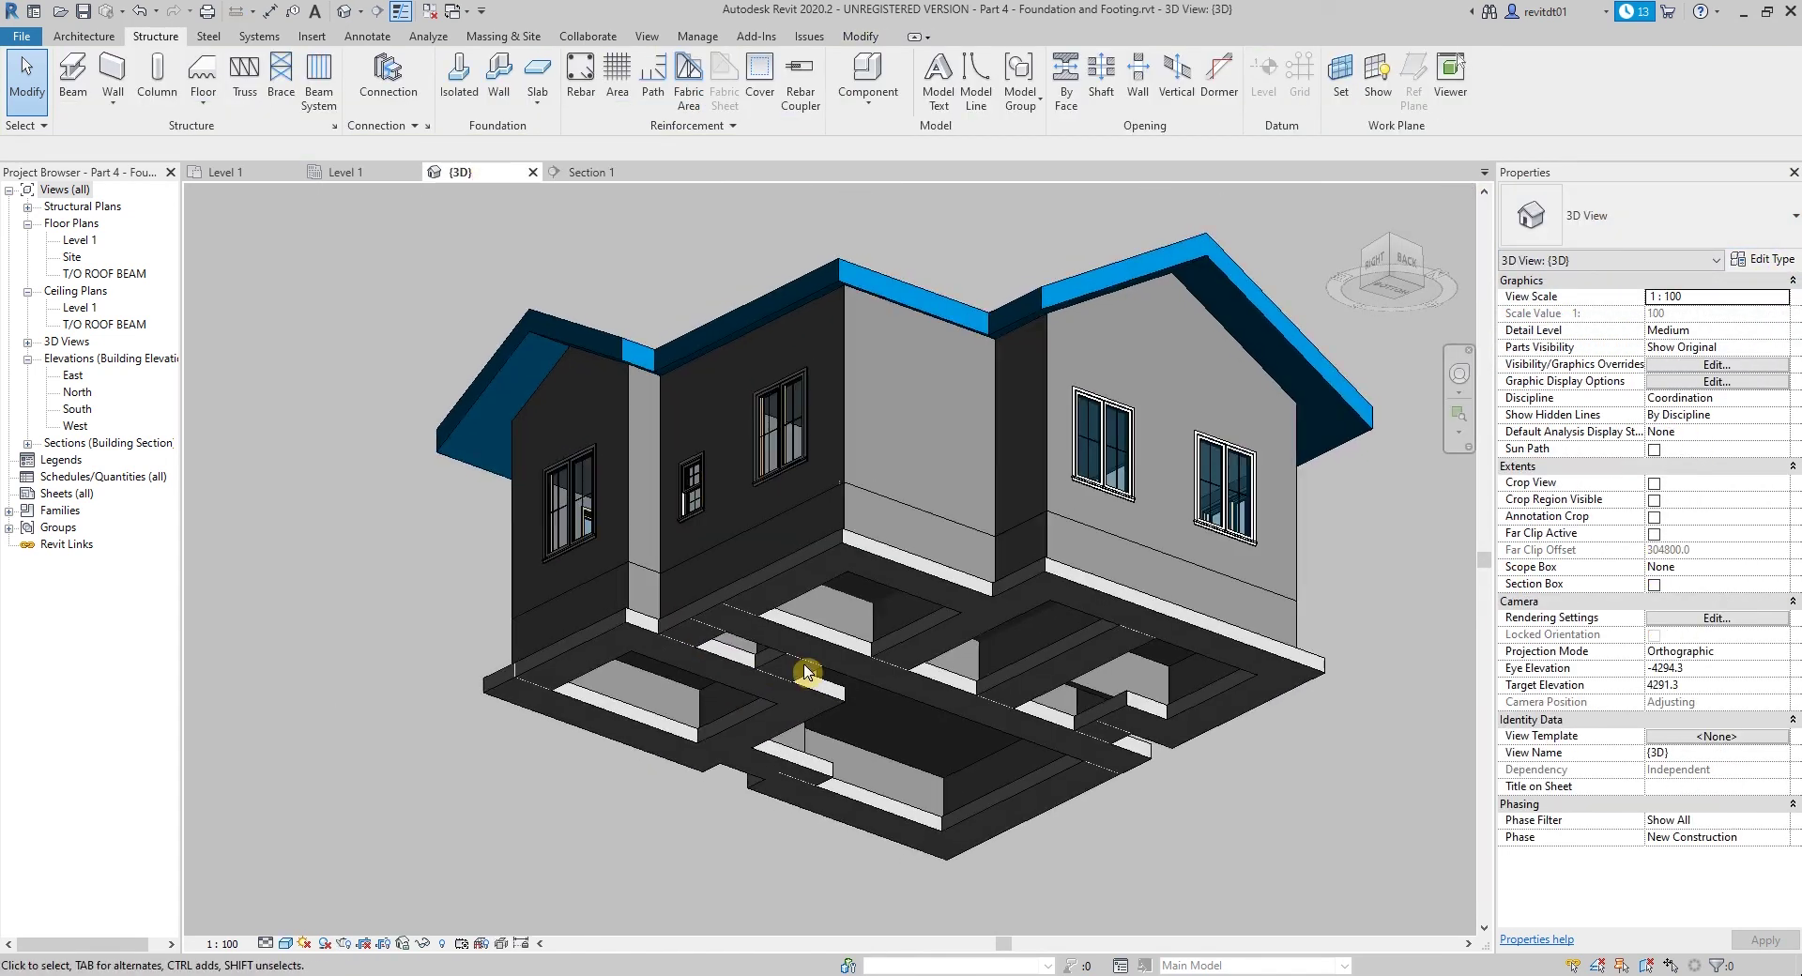
{"action": "left_click", "coordinate": [815, 566]}
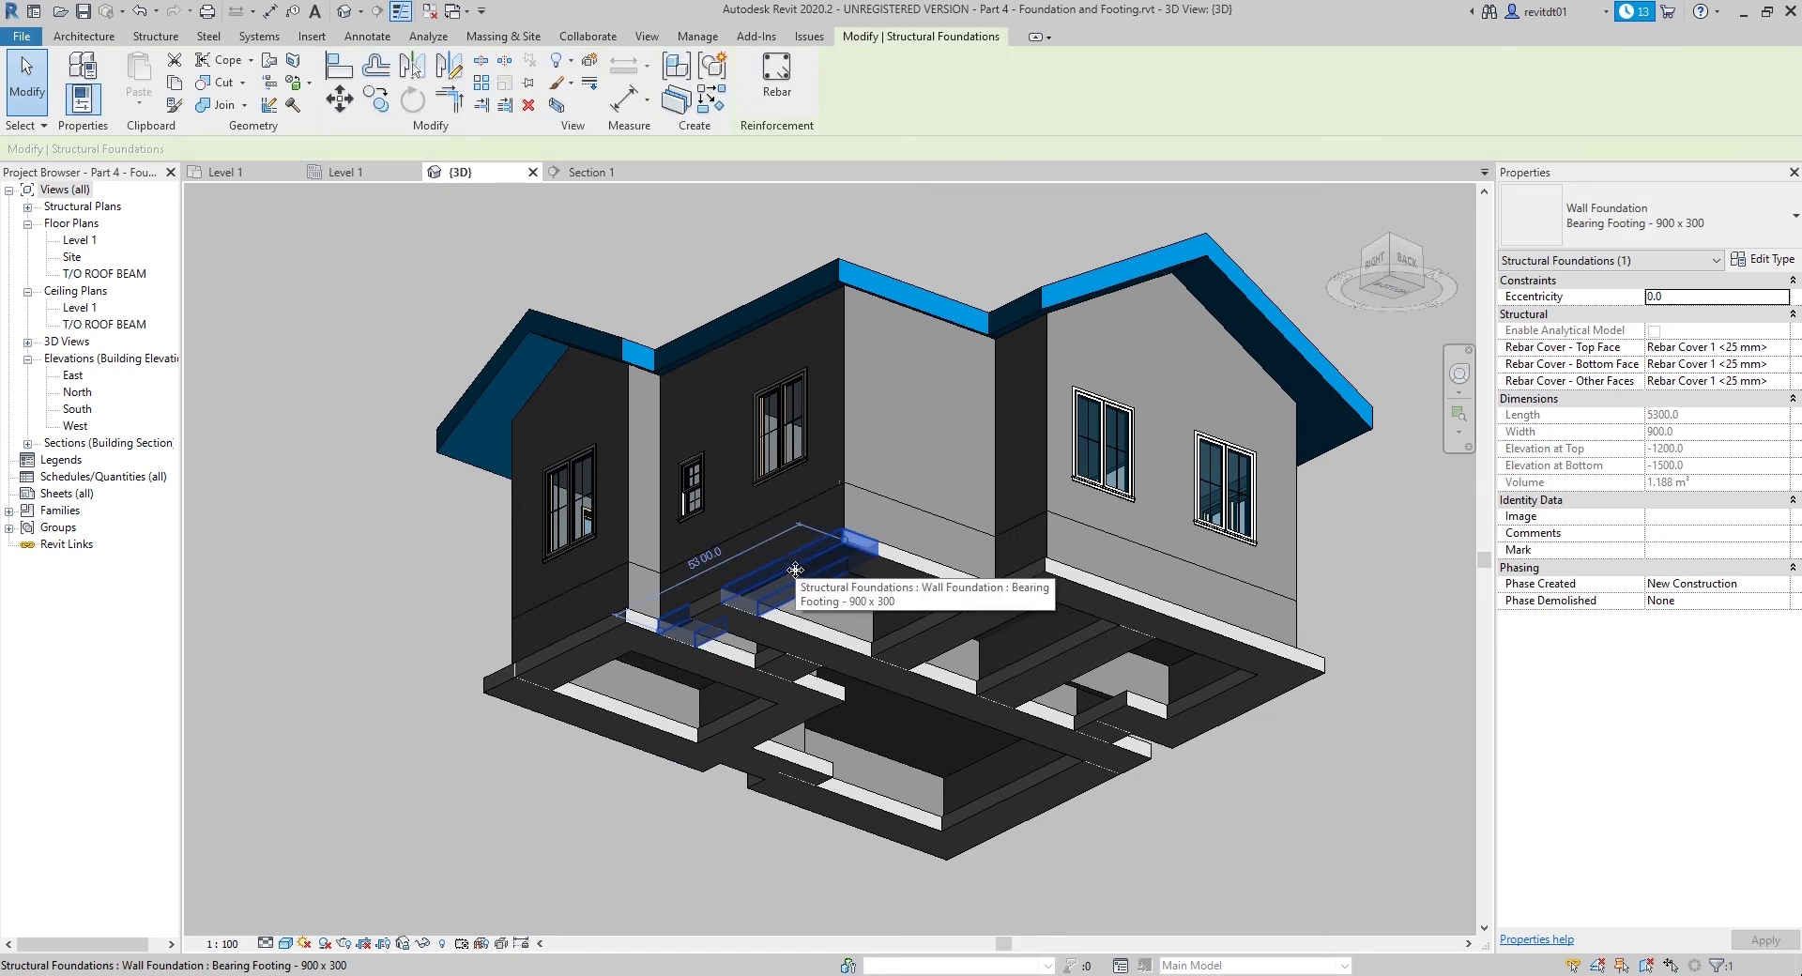
{"action": "left_click", "coordinate": [1764, 259]}
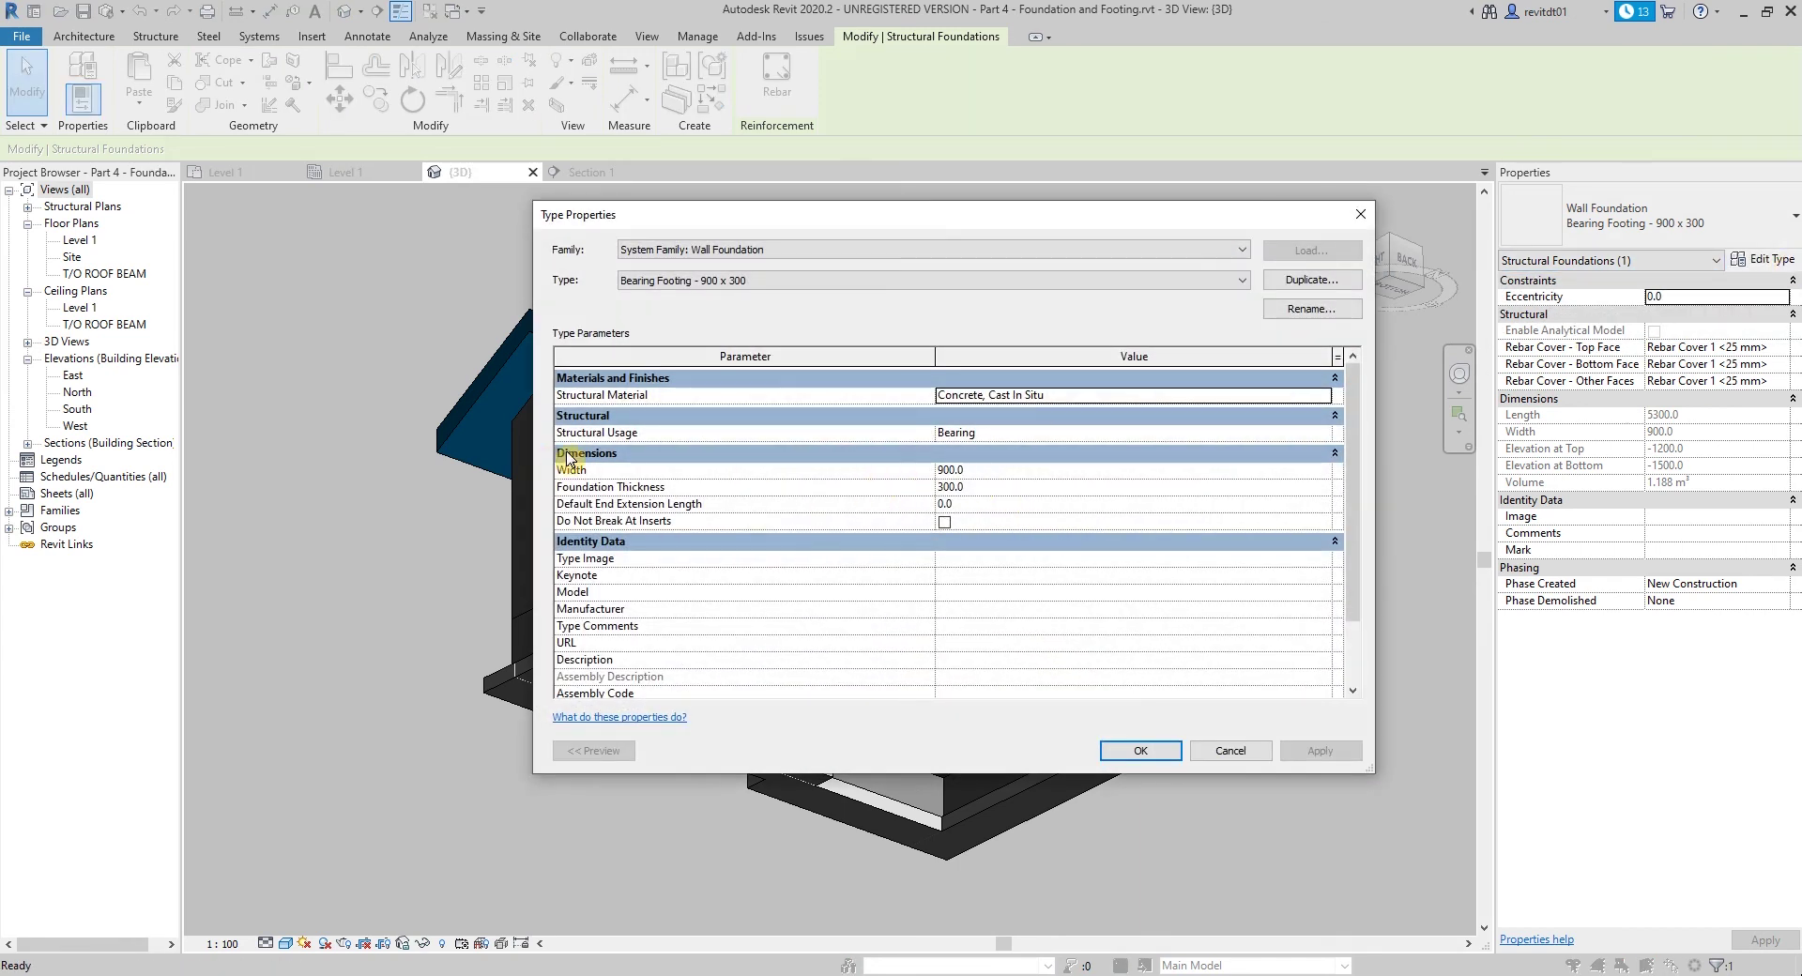
{"action": "left_click", "coordinate": [1050, 472]}
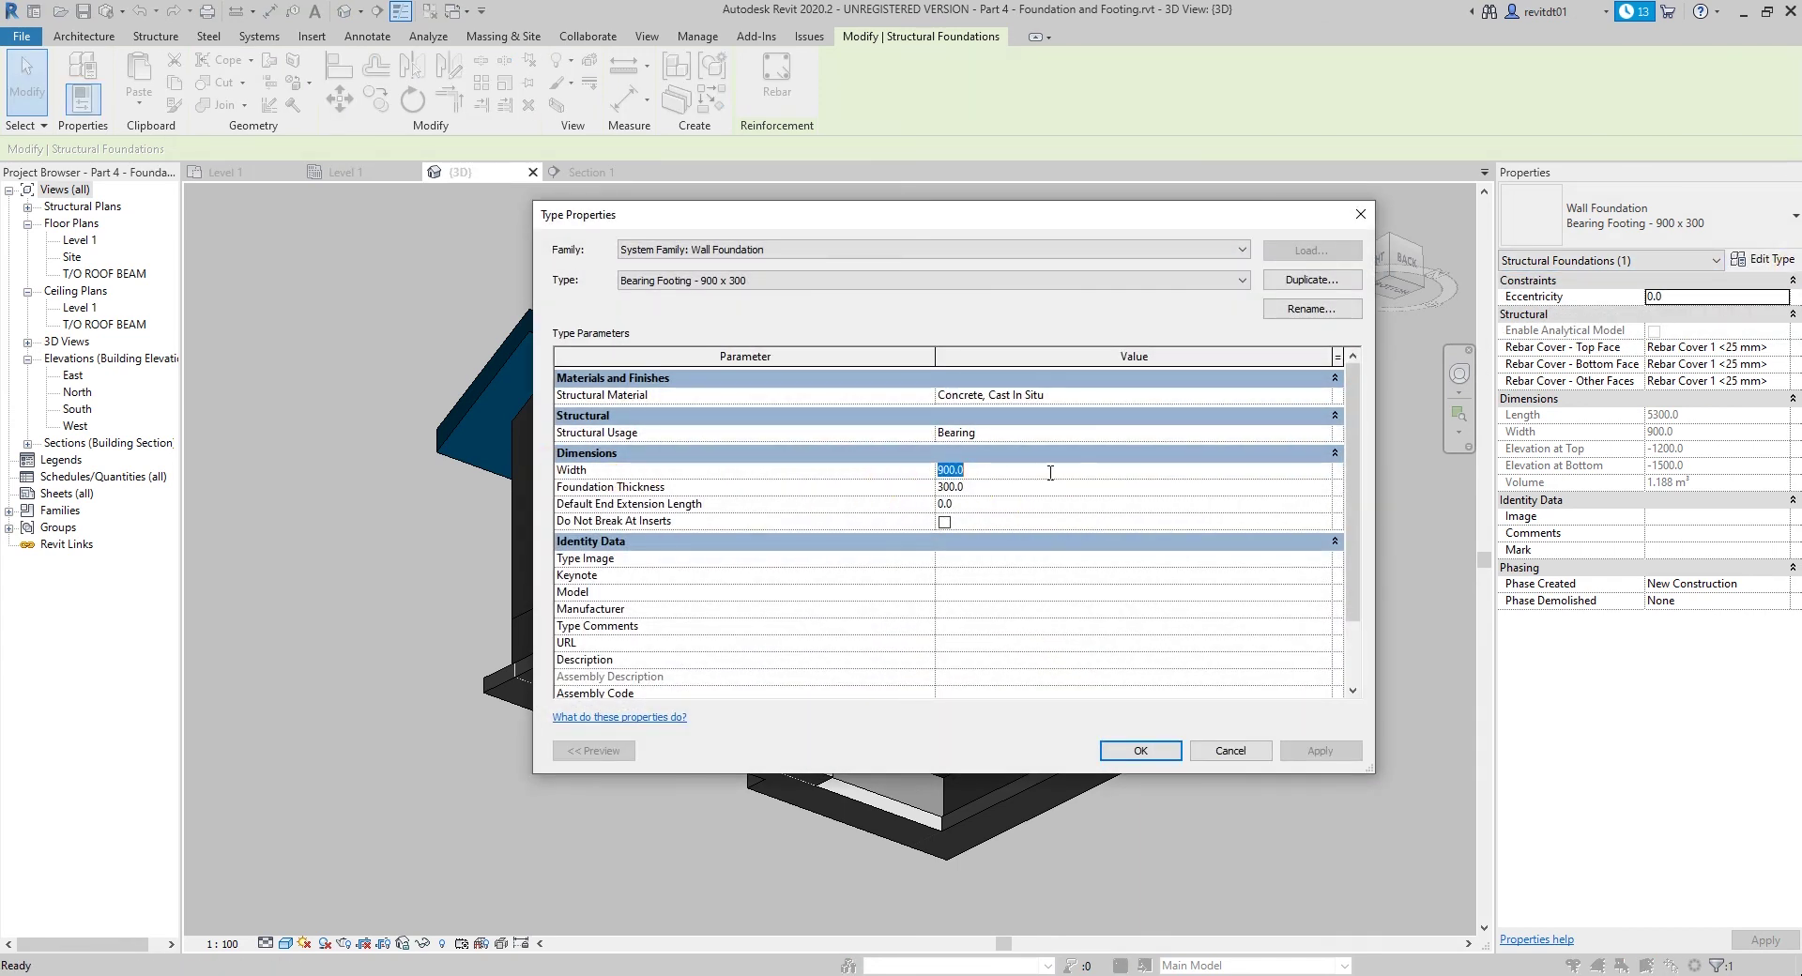
{"action": "type", "text": "60"}
{"action": "left_click", "coordinate": [1145, 750]}
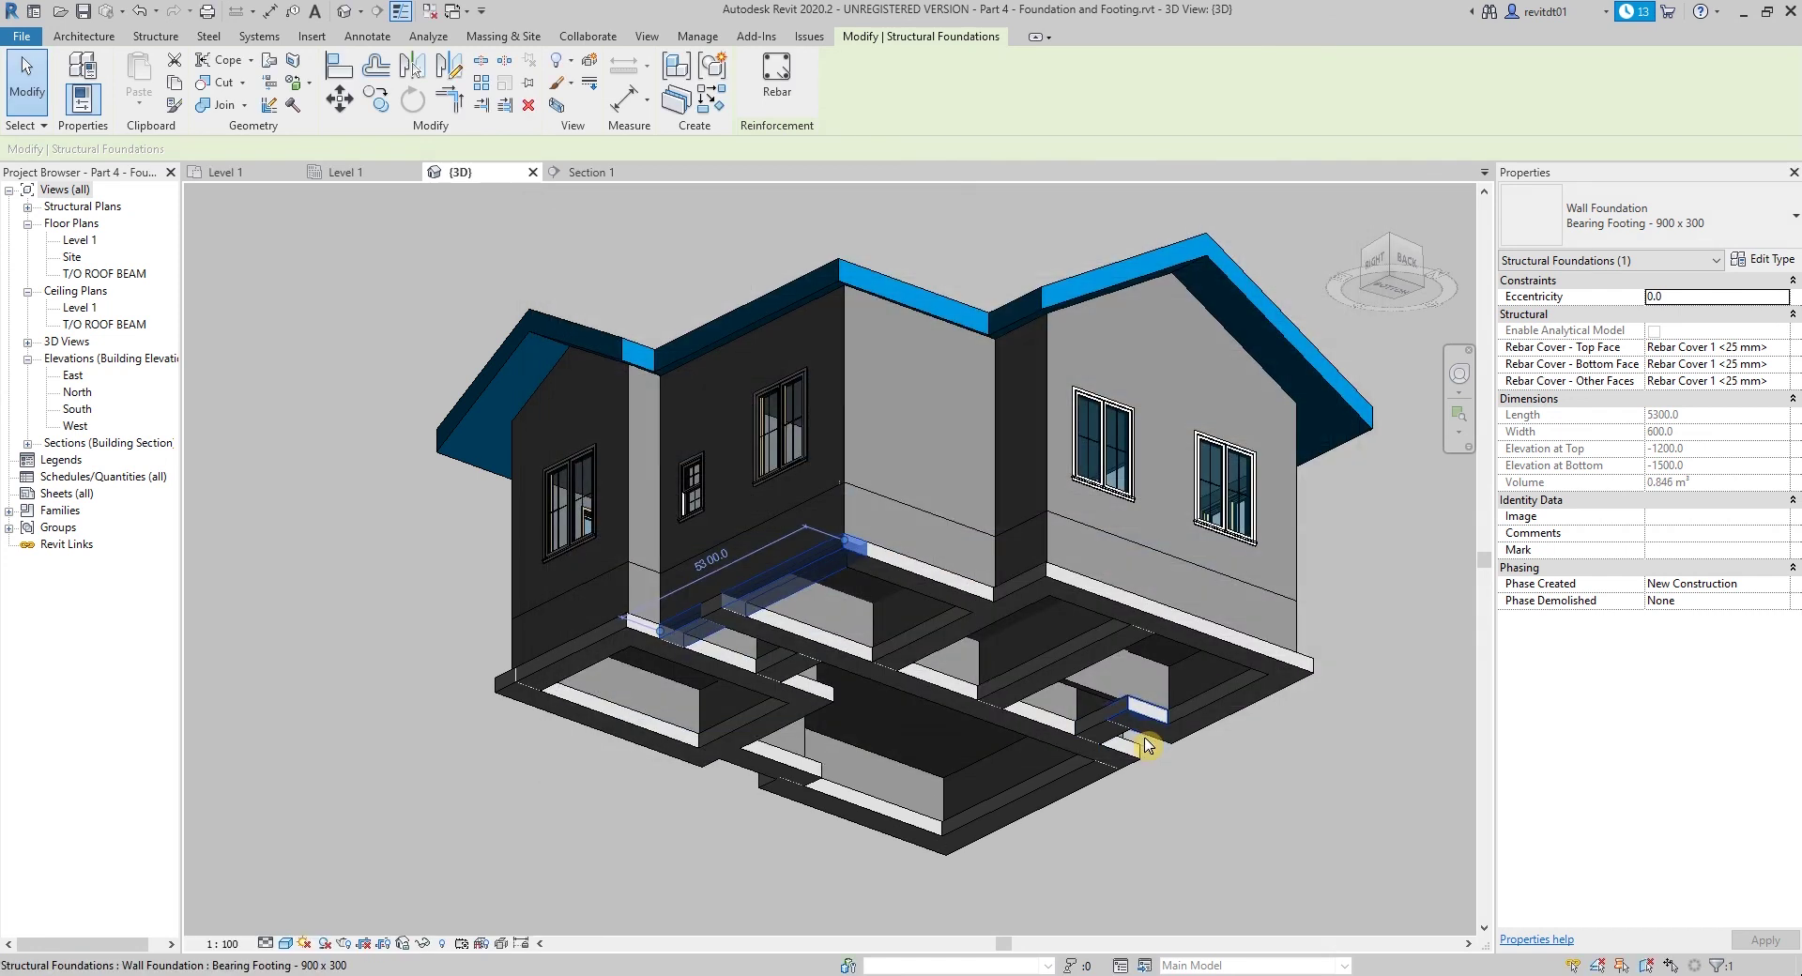
{"action": "key", "text": "Escape"}
{"action": "mouse_move", "coordinate": [1147, 747]}
{"action": "middle_mouse_down", "text": "shift"}
{"action": "mouse_move", "coordinate": [1026, 361]}
{"action": "mouse_move", "coordinate": [897, 772]}
{"action": "mouse_move", "coordinate": [764, 751]}
{"action": "middle_mouse_up", "text": "shift"}
{"action": "key", "text": "ctrl+Tab"}
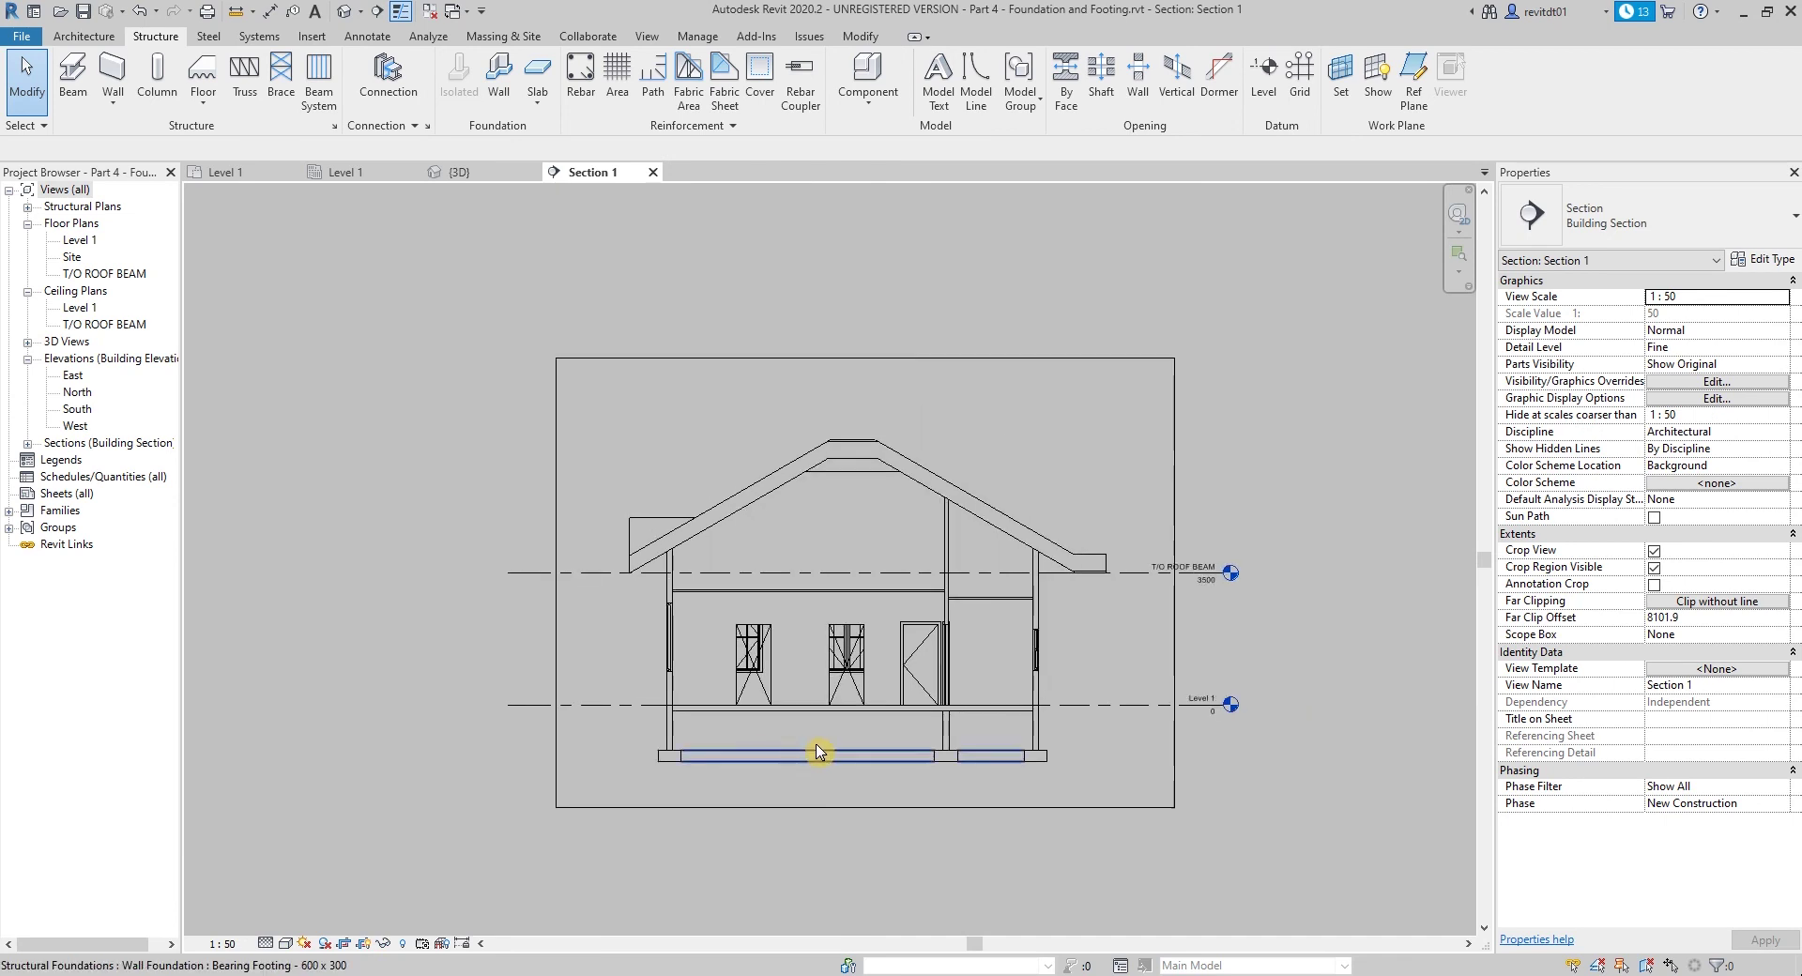
{"action": "scroll", "coordinate": [805, 748], "scroll_direction": "up", "scroll_amount": 2}
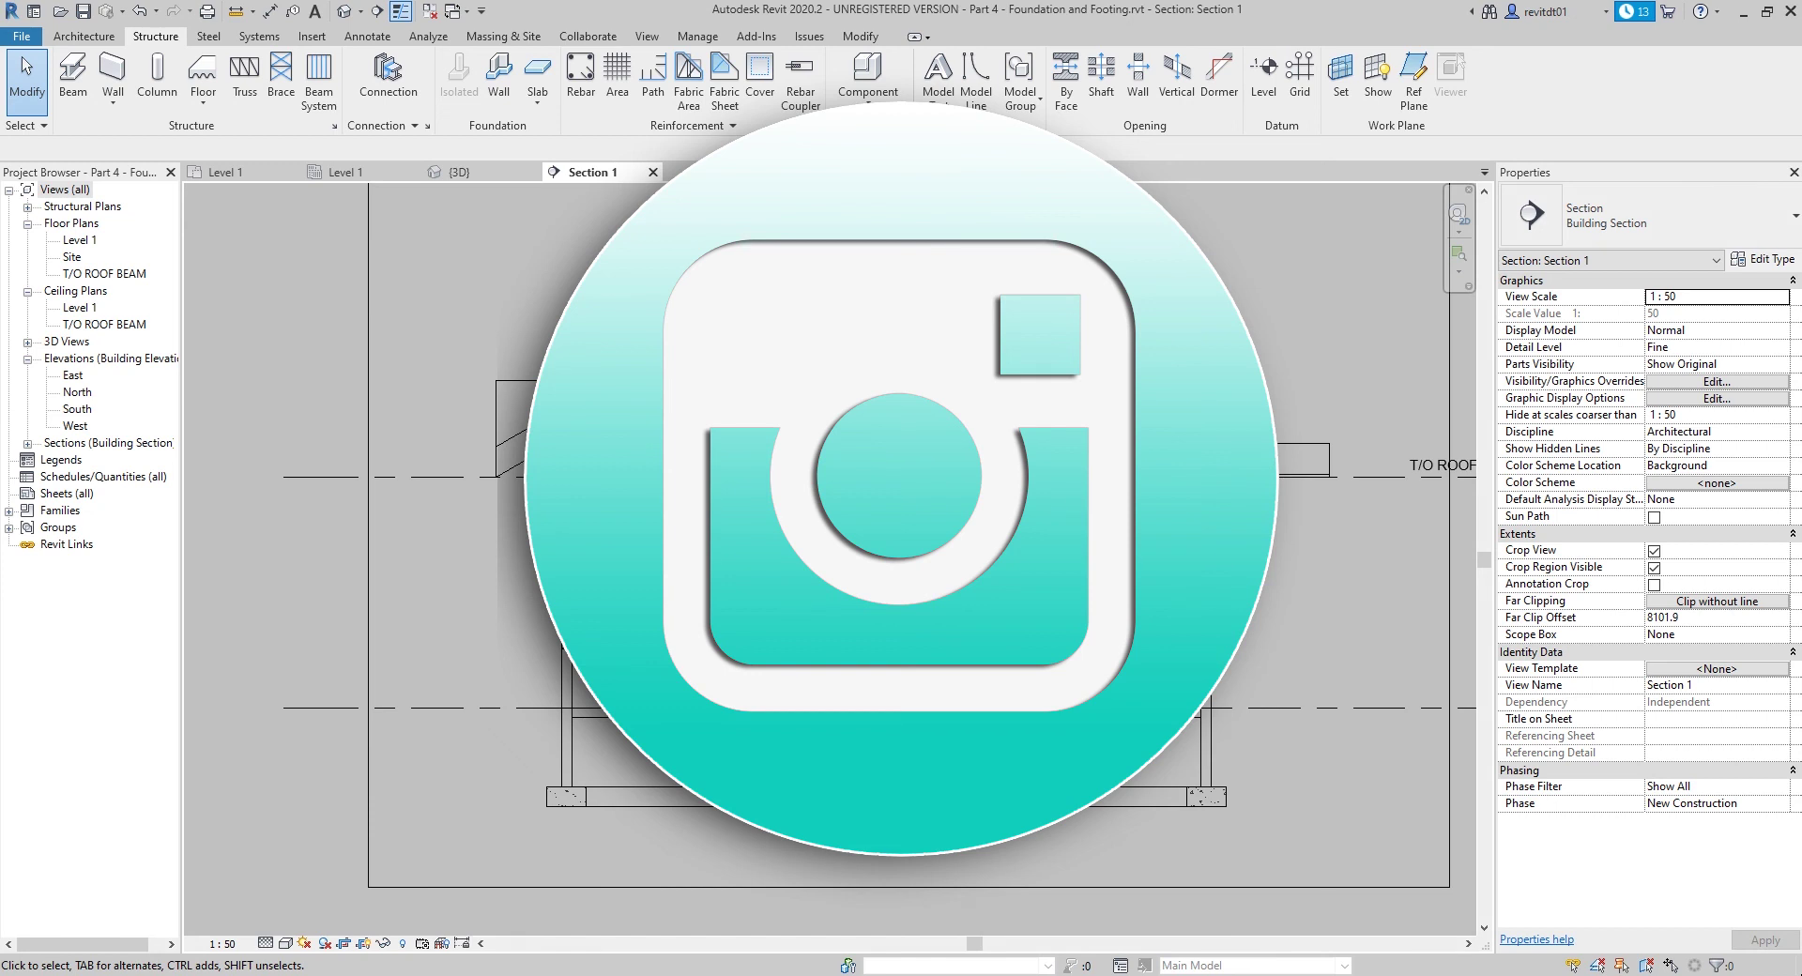